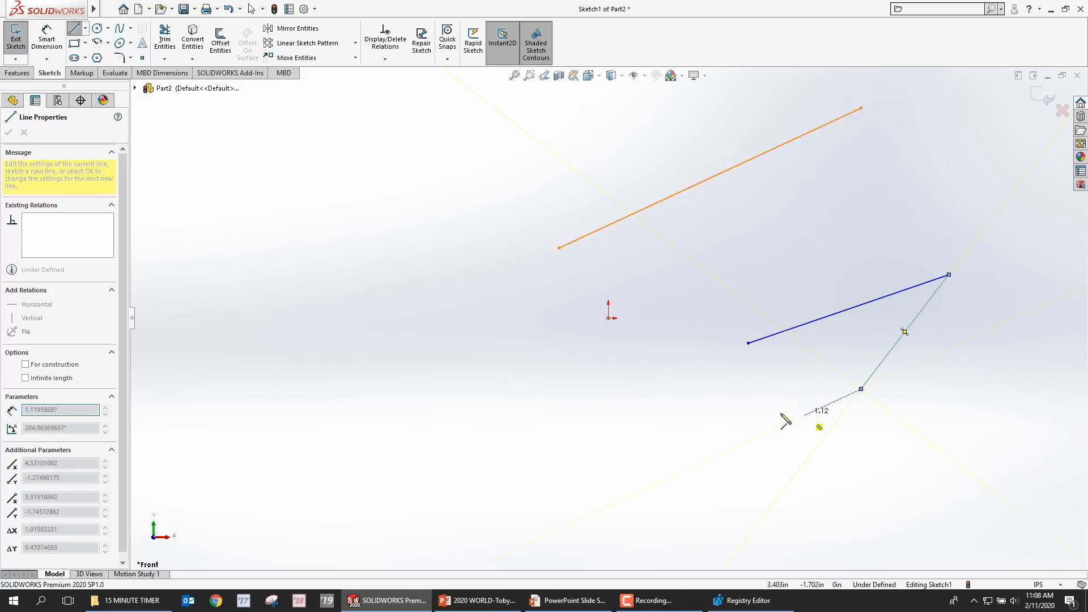
Step: Extend the open line chain with four more connected segments running past the origin, and end the chain
click(716, 408)
click(666, 304)
double_click(533, 321)
click(416, 303)
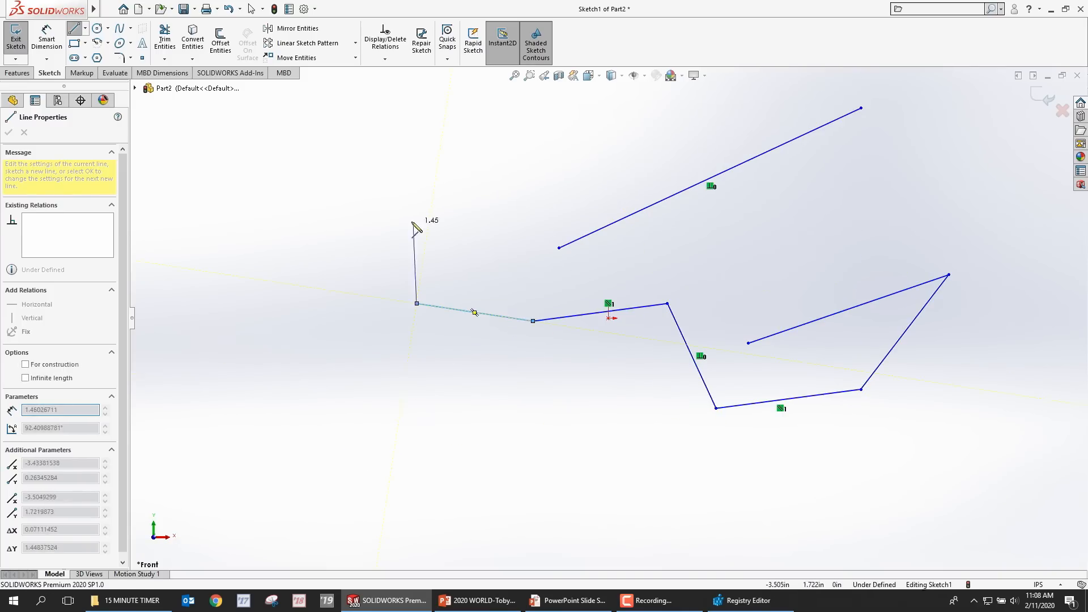
key(Escape)
Step: Sketch three separate corner rectangles of different sizes above the line chain
click(74, 43)
click(381, 179)
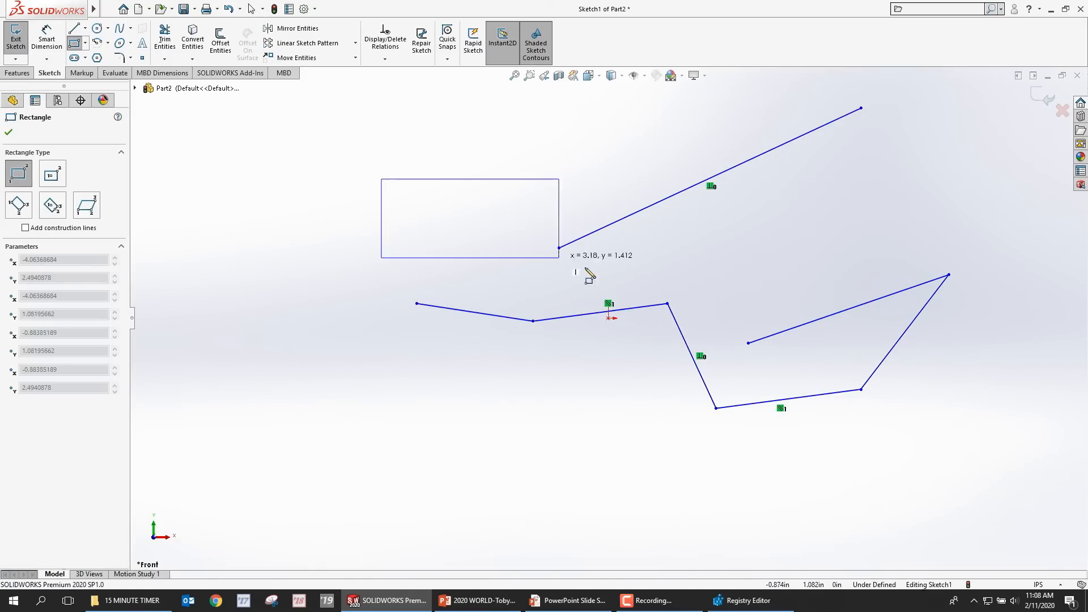
click(622, 283)
click(254, 128)
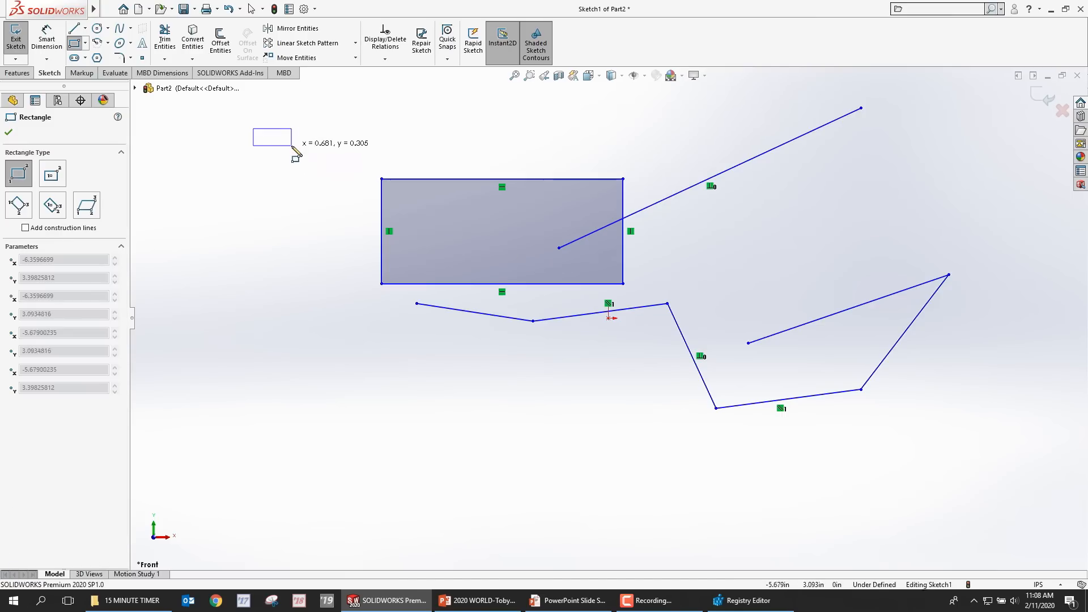
click(323, 184)
key(z)
scroll(495, 188, down, 1)
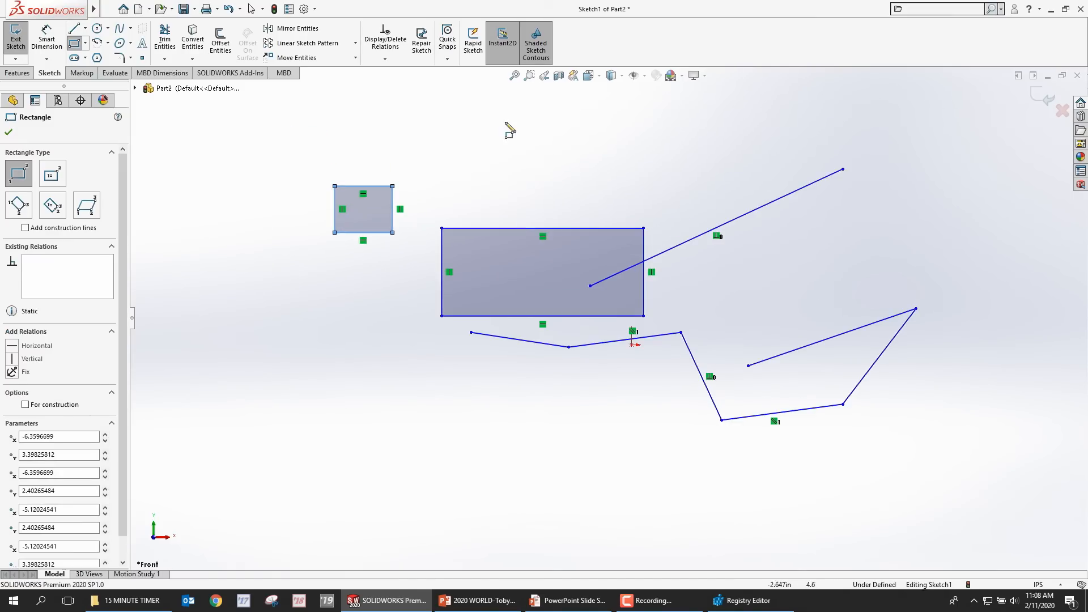
click(504, 119)
click(631, 197)
key(Escape)
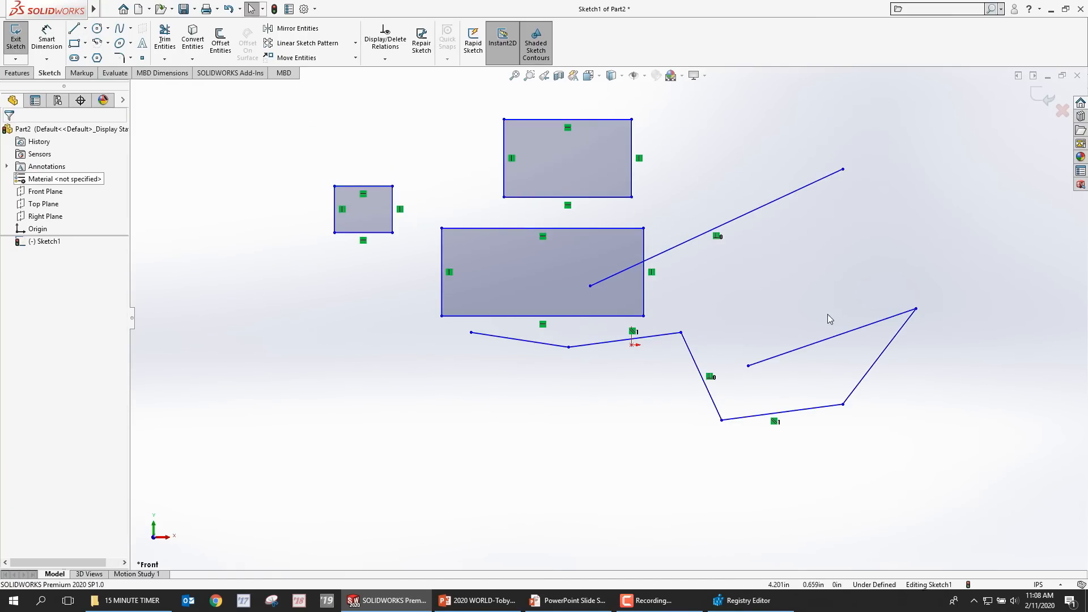
Step: Delete all lines and rectangles from the sketch
key(z)
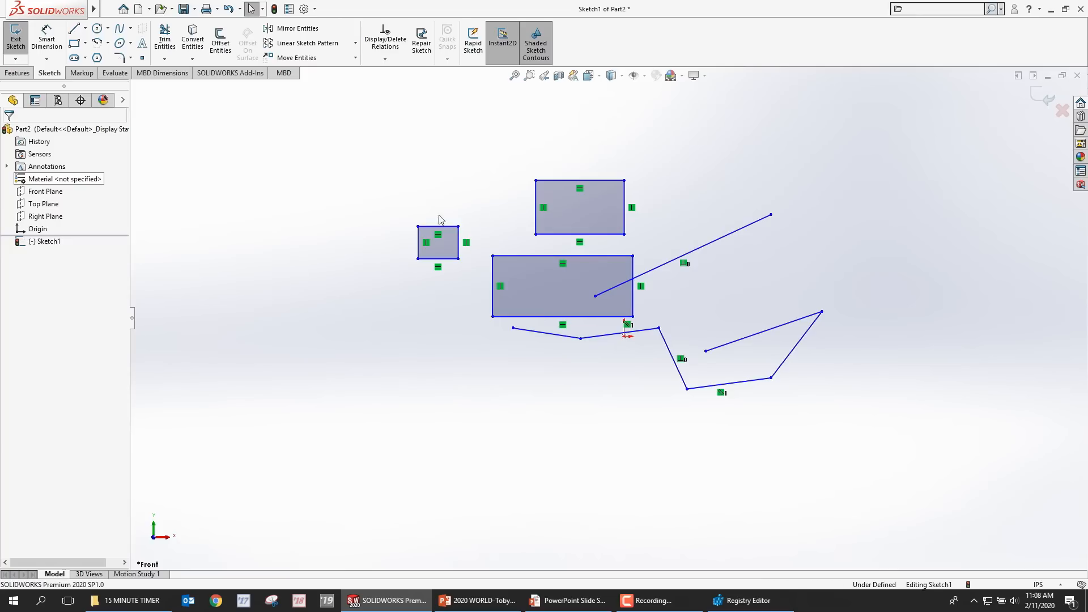
mouse_move(901, 148)
mouse_down()
mouse_move(445, 408)
mouse_move(337, 419)
mouse_up()
key(Delete)
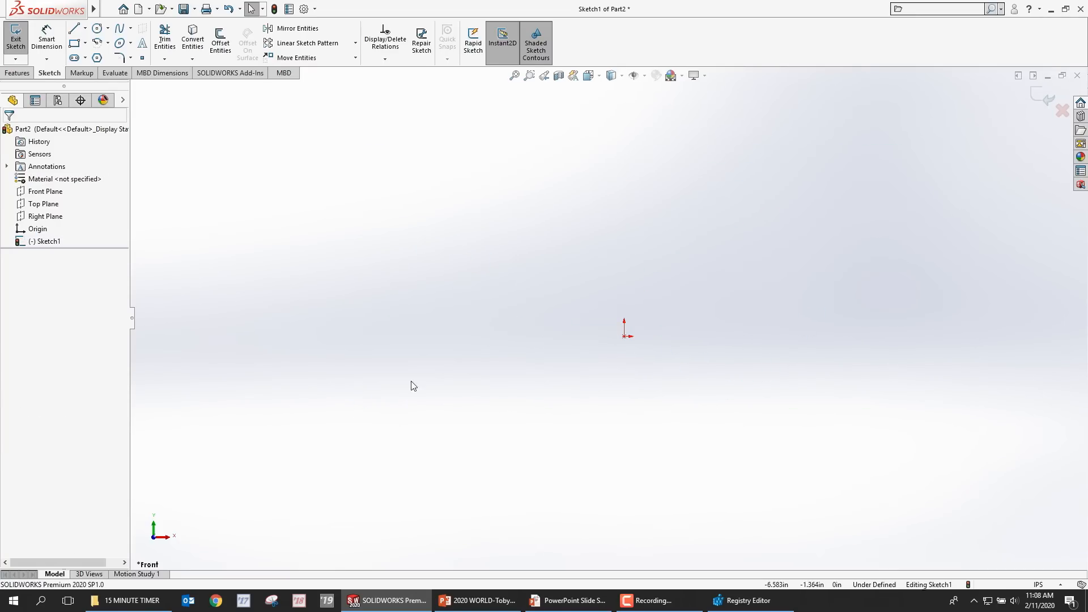
Step: Sketch a corner rectangle about 6.92 by 3.34 in from the origin and another about 3.46 by 3.44 in above its right half
key(s)
click(664, 358)
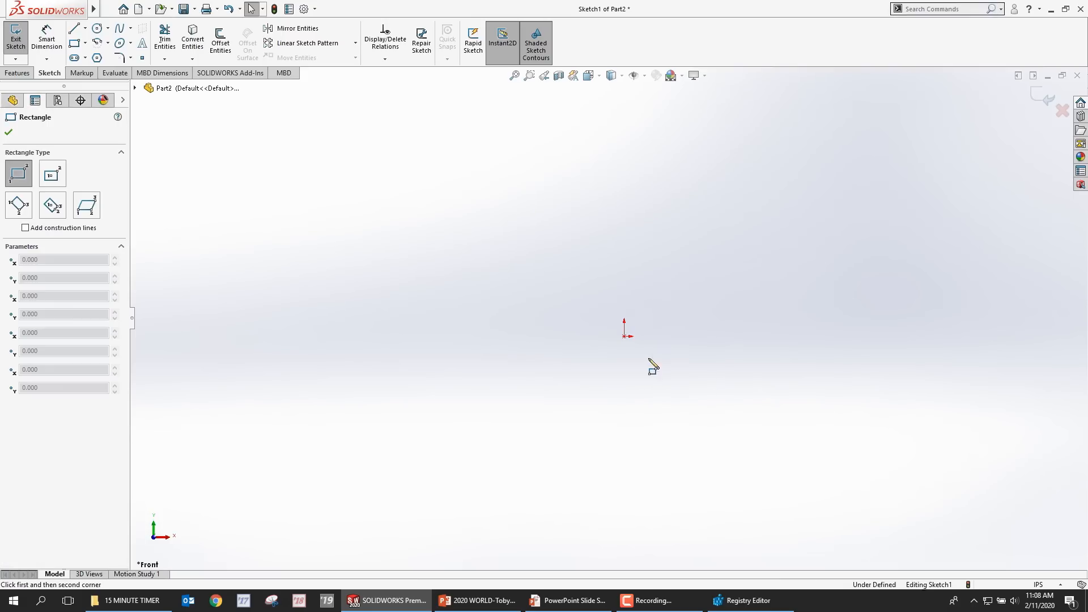
click(625, 336)
click(848, 228)
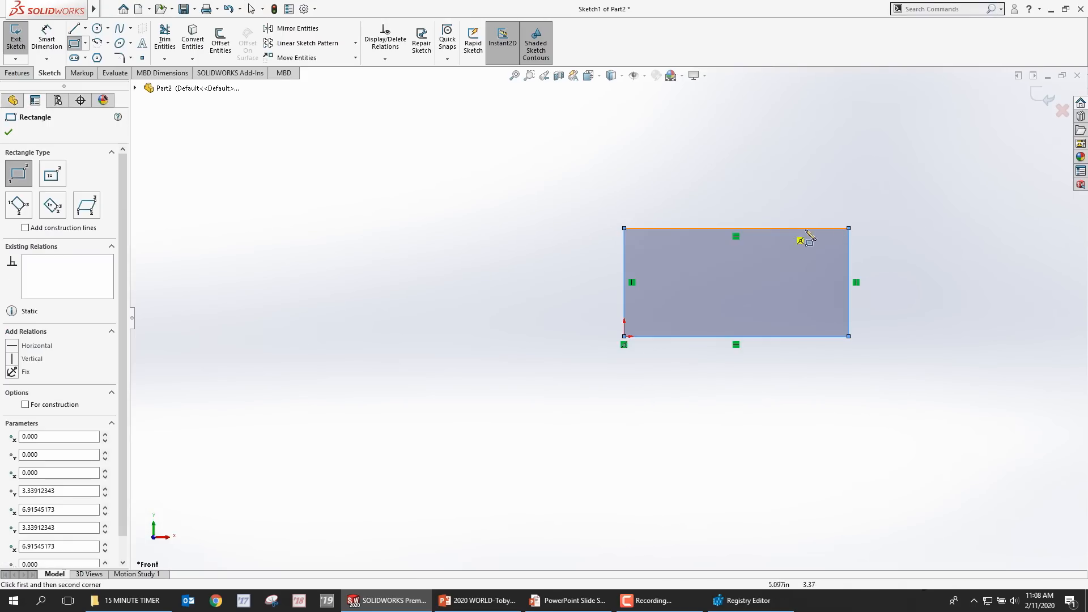
click(848, 229)
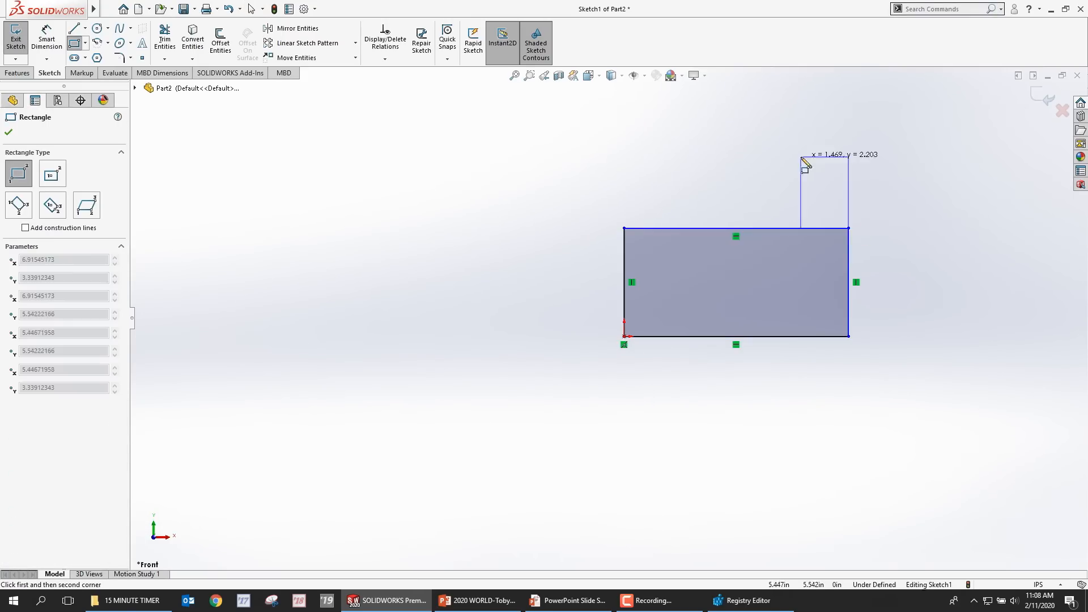
click(736, 116)
Step: Extrude both rectangular regions as a blind boss about 2.87 in deep
key(s)
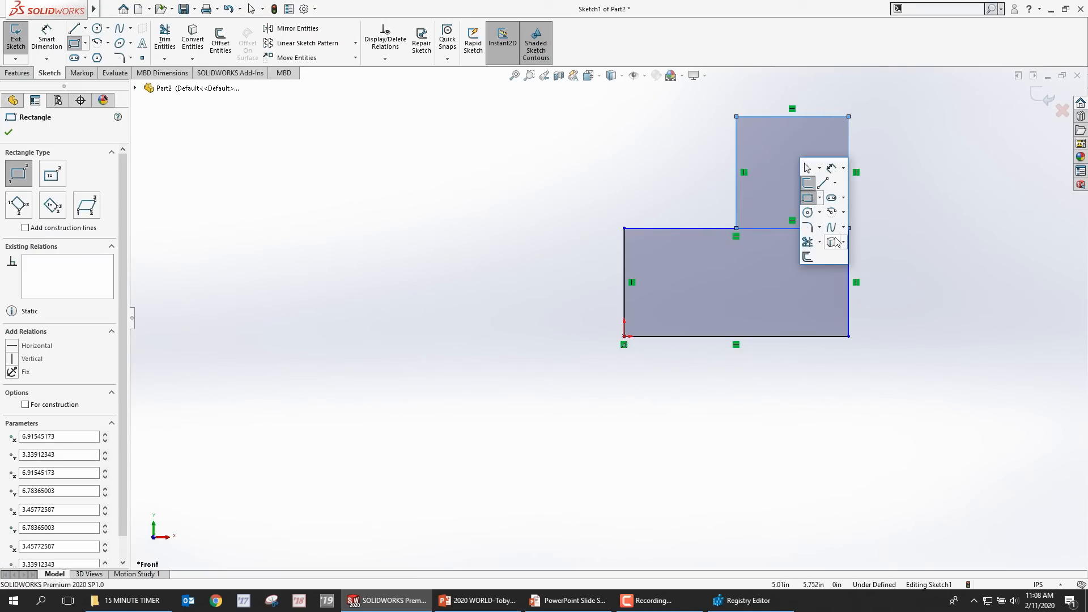
click(17, 73)
click(23, 41)
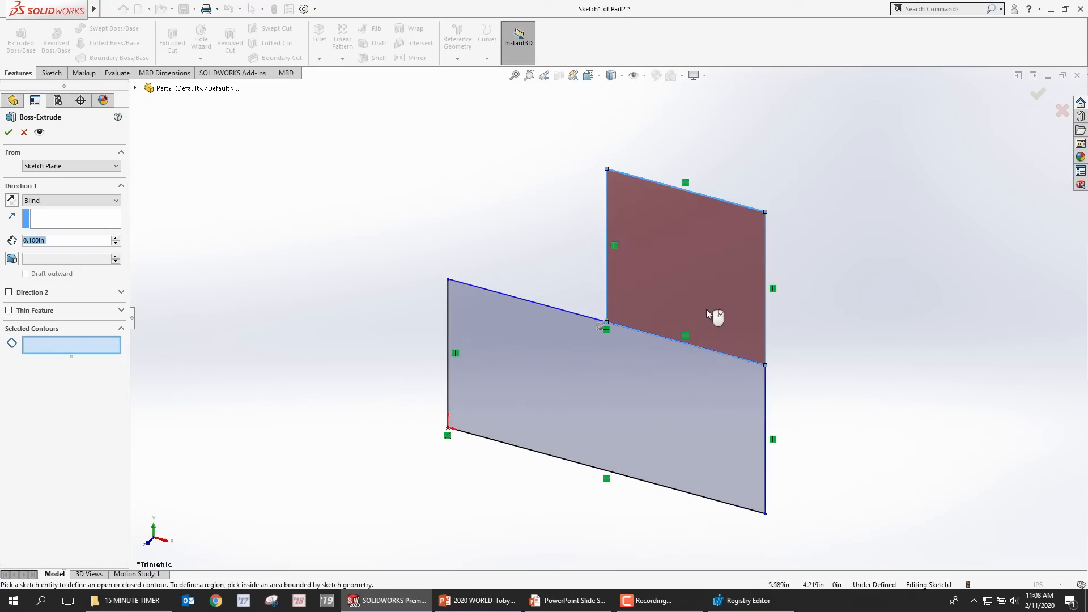
click(706, 308)
click(600, 375)
drag(599, 326, 537, 387)
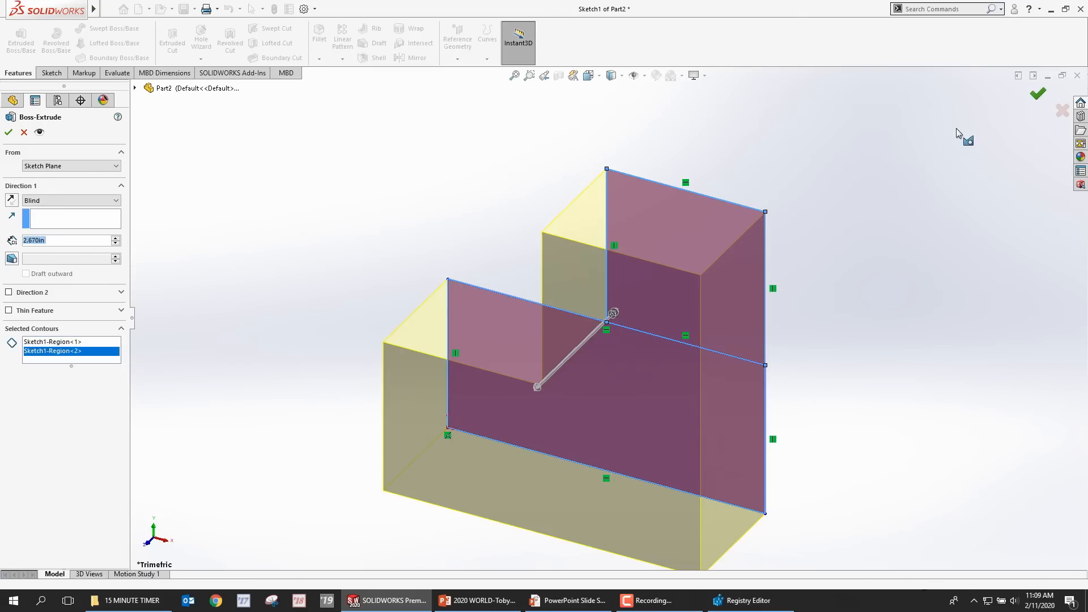
click(1037, 93)
Step: Start a sketch on the block's L-shaped front face and draw a circle with about 0.47 in radius on its taller portion
click(630, 312)
click(681, 278)
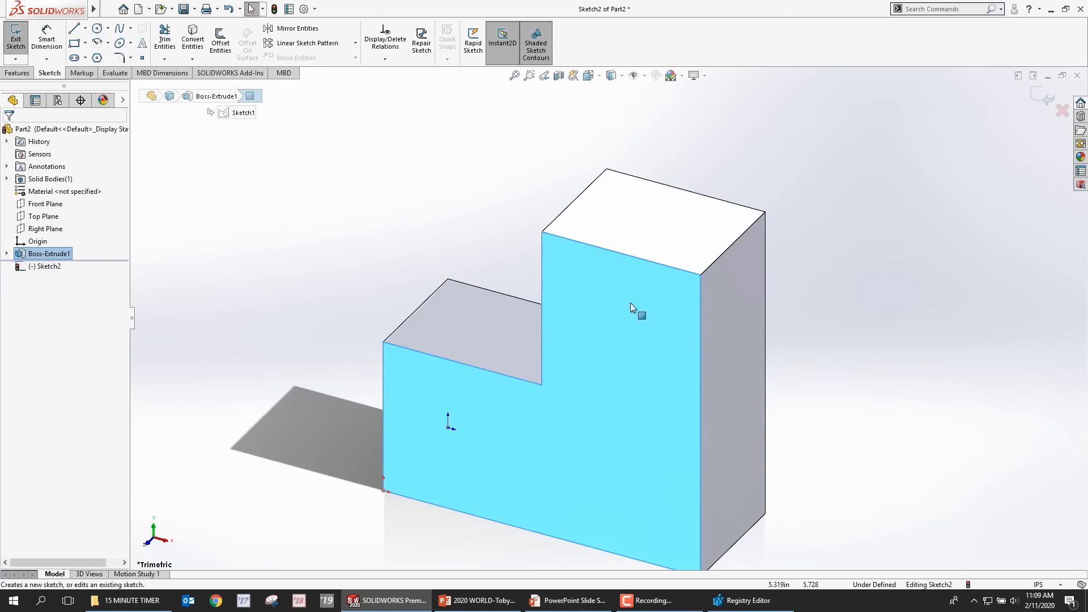
key(s)
click(640, 357)
click(654, 357)
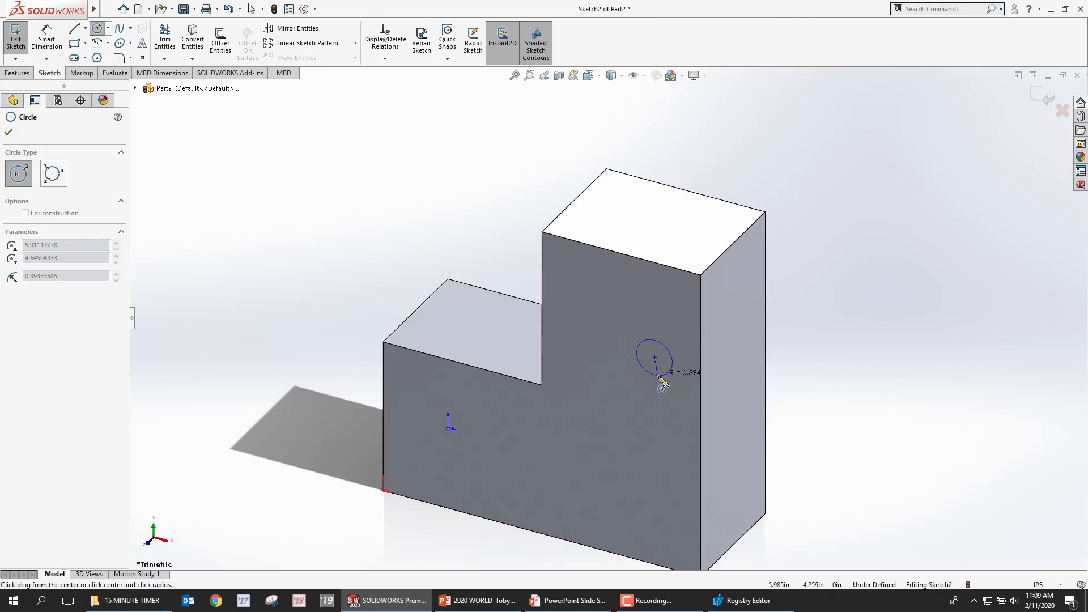
click(675, 363)
Step: Draw a centerline from the circle's center to the midpoint of the front face's uppermost edge
click(85, 28)
click(95, 48)
scroll(518, 308, down, 2)
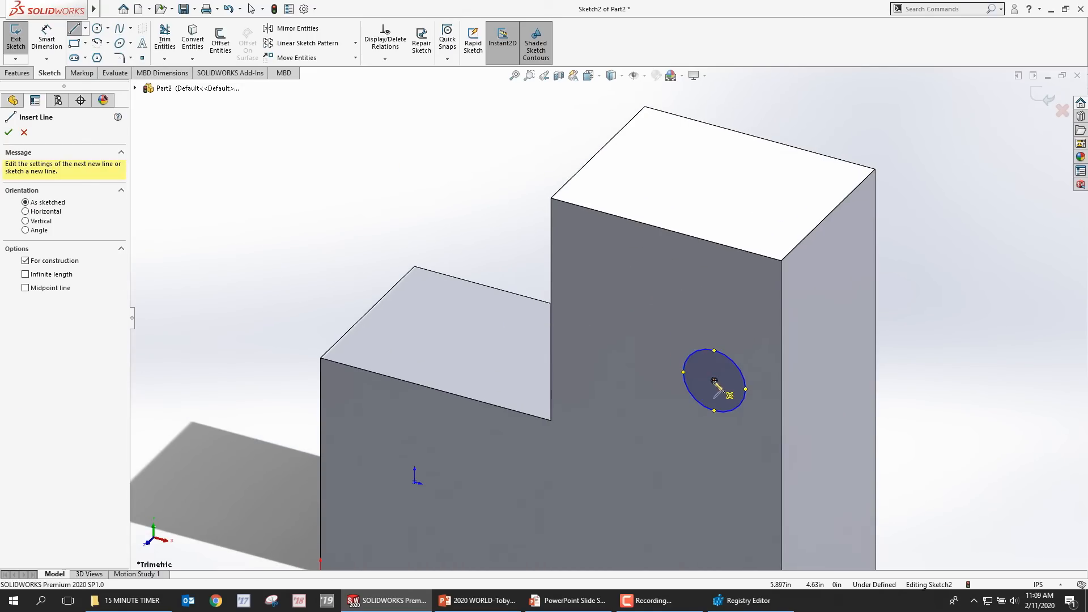
click(714, 380)
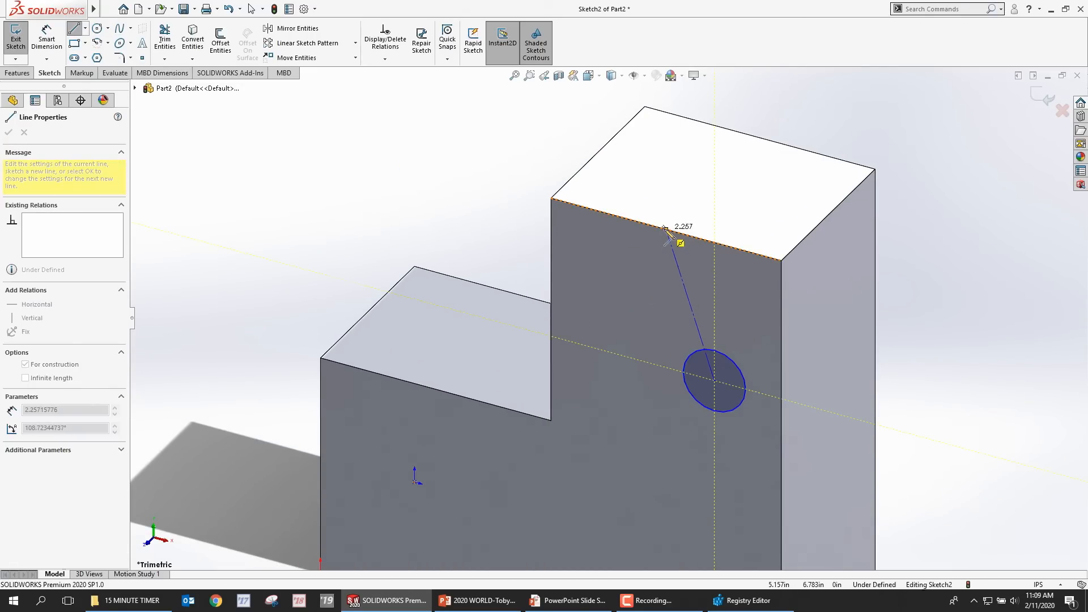
click(665, 229)
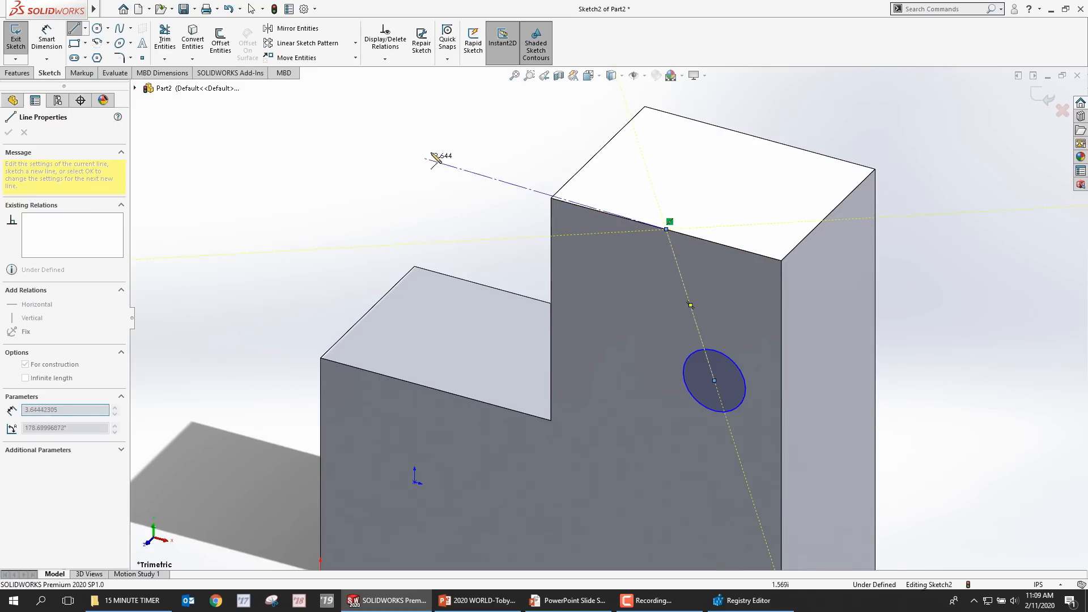
key(Escape)
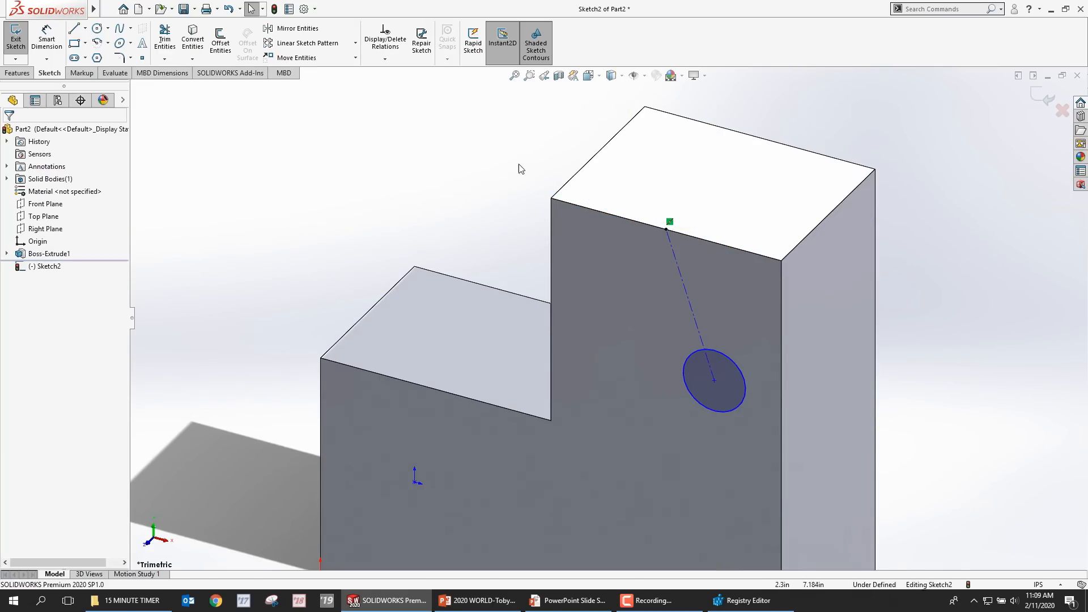
Step: Apply a vertical relation to the selected centerline, and undo both the relation and the centerline
click(686, 286)
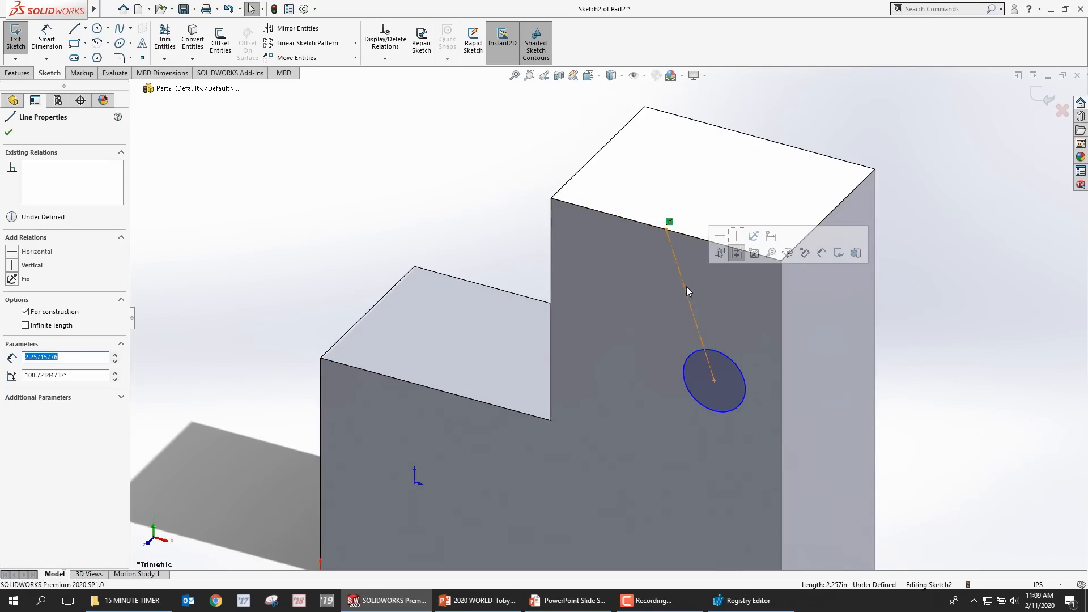
click(740, 237)
key(ctrl+z)
key(ctrl+z)
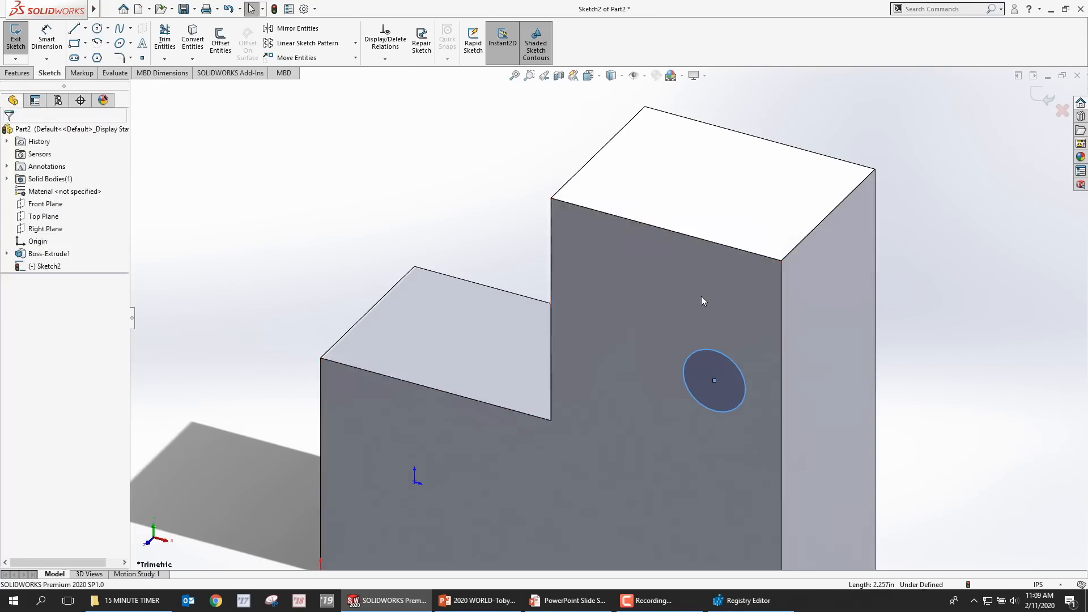
Step: Redraw the centerline from the circle's center to the uppermost front edge's midpoint and make it vertical before leaving the Line tool
click(85, 28)
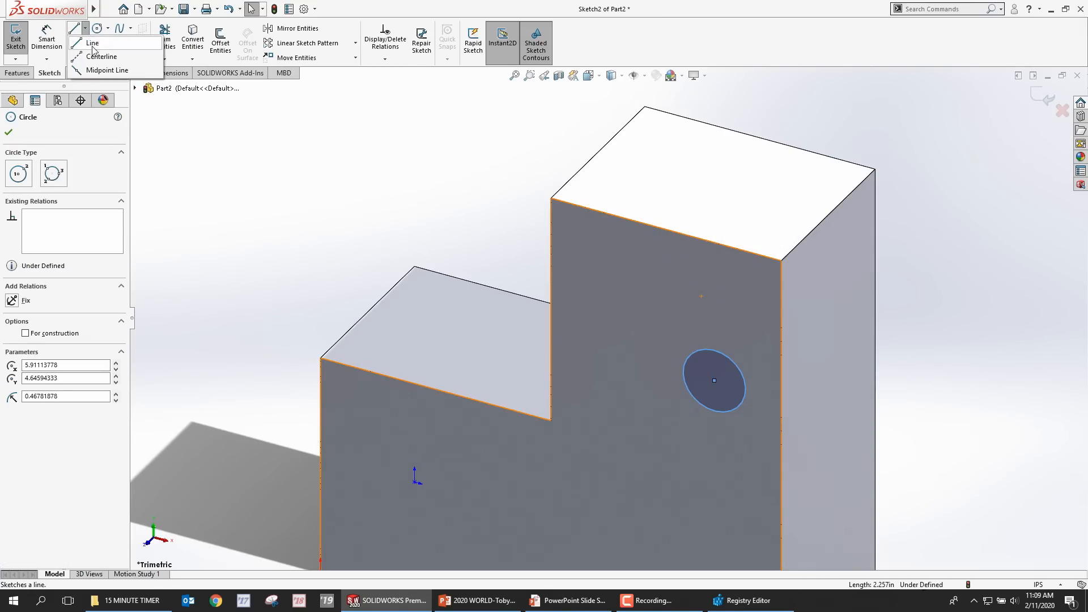
click(99, 52)
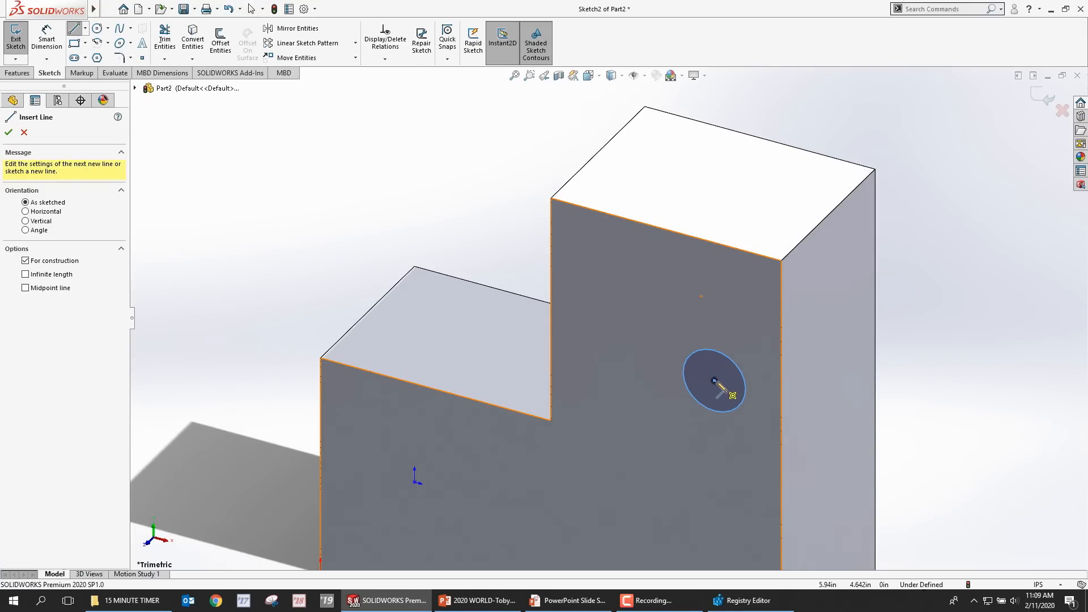
click(714, 380)
click(666, 229)
click(14, 318)
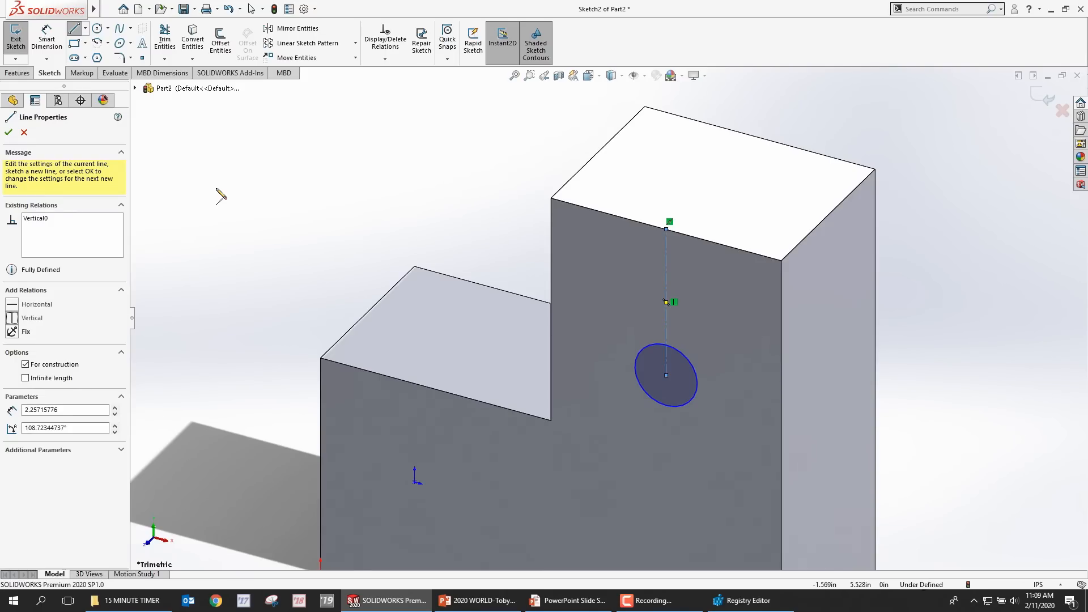
key(Escape)
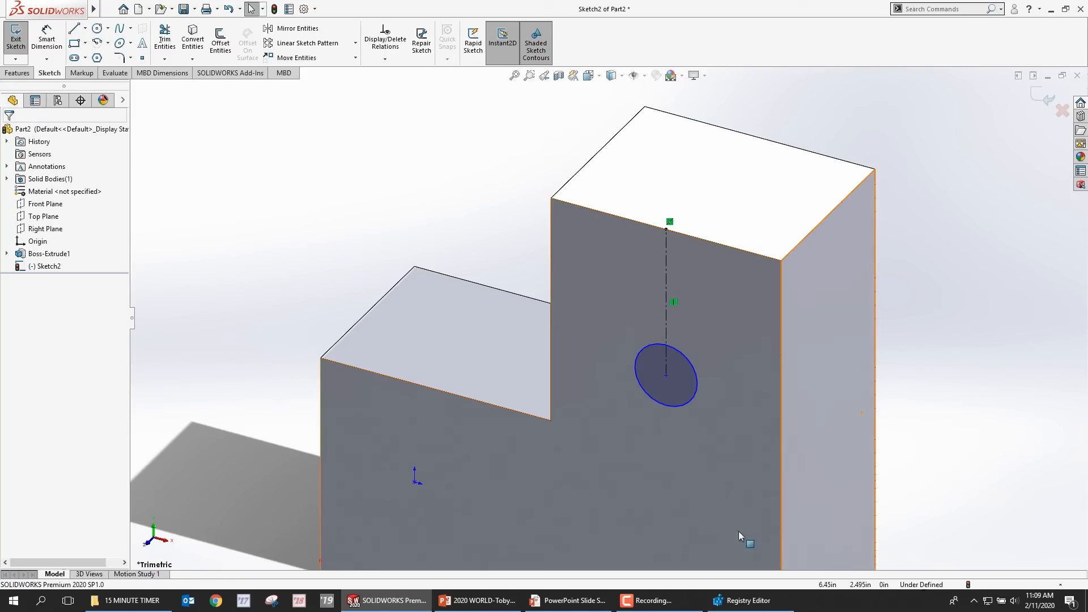
click(554, 605)
click(694, 333)
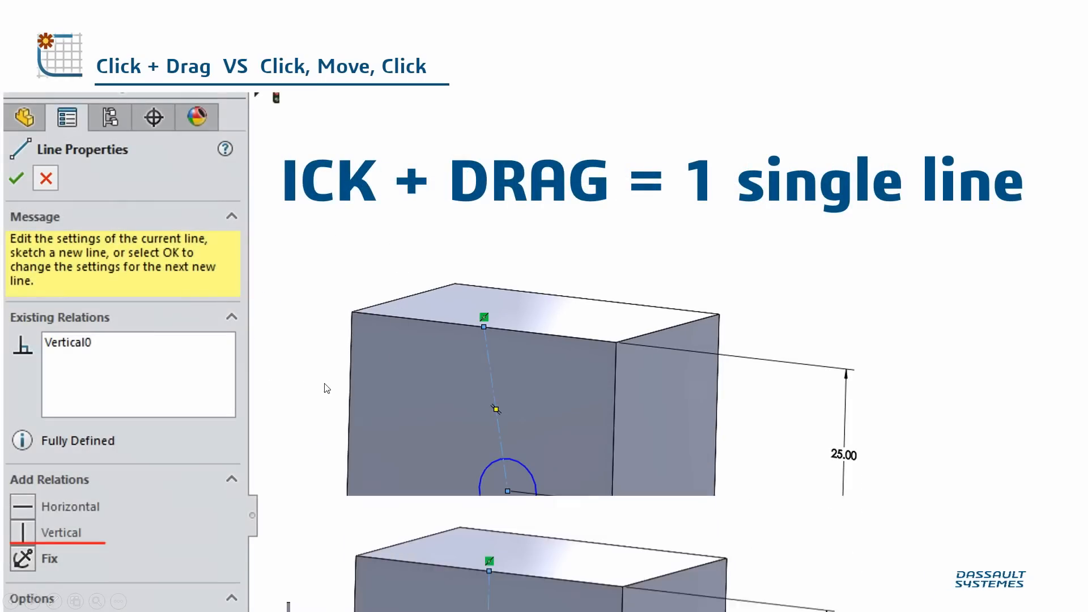
click(338, 417)
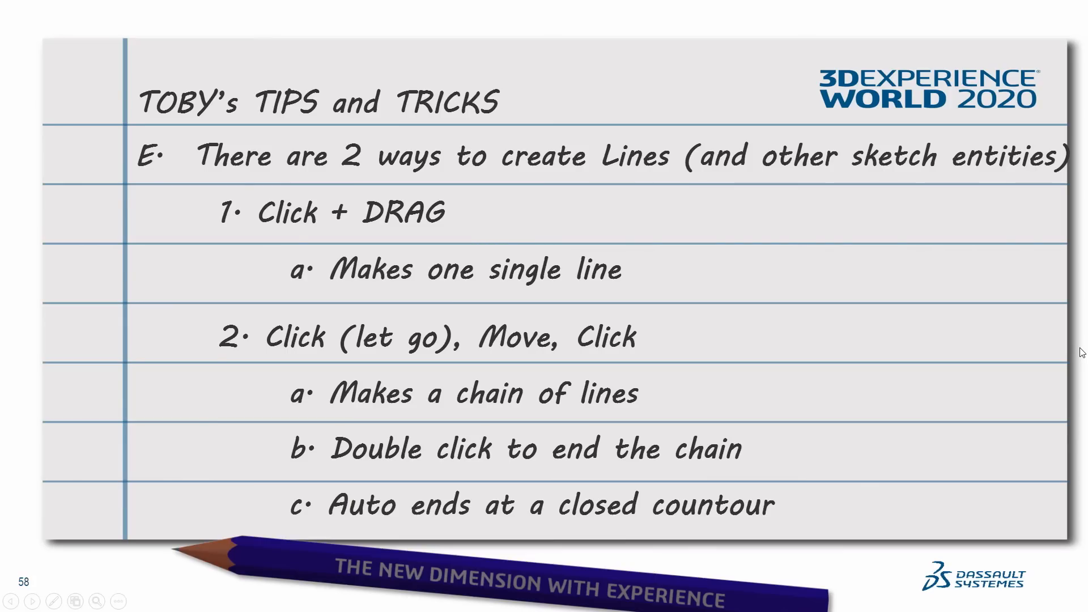
key(Right)
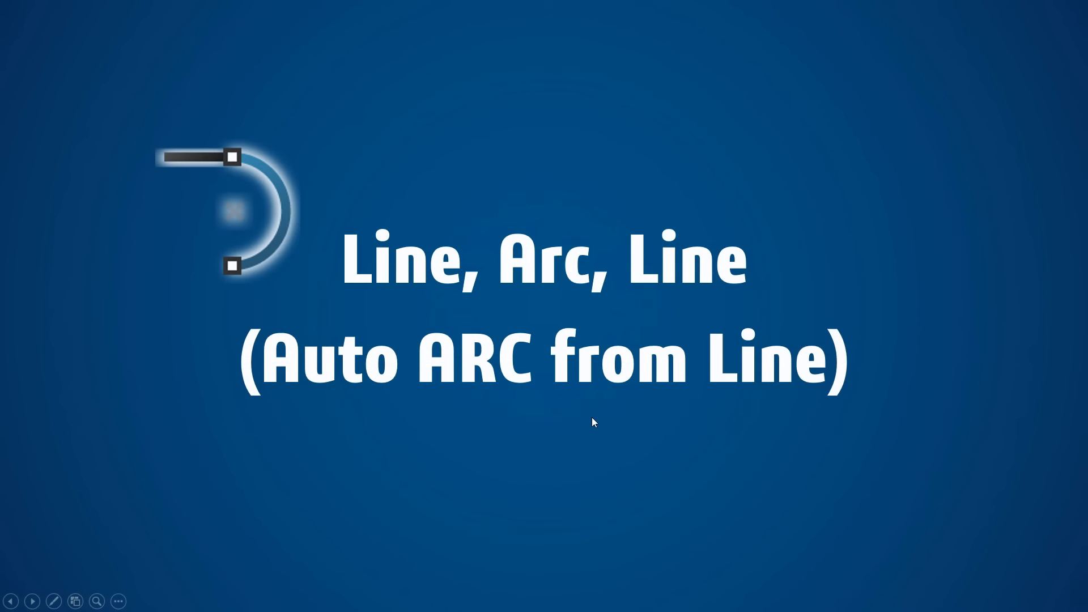
key(Right)
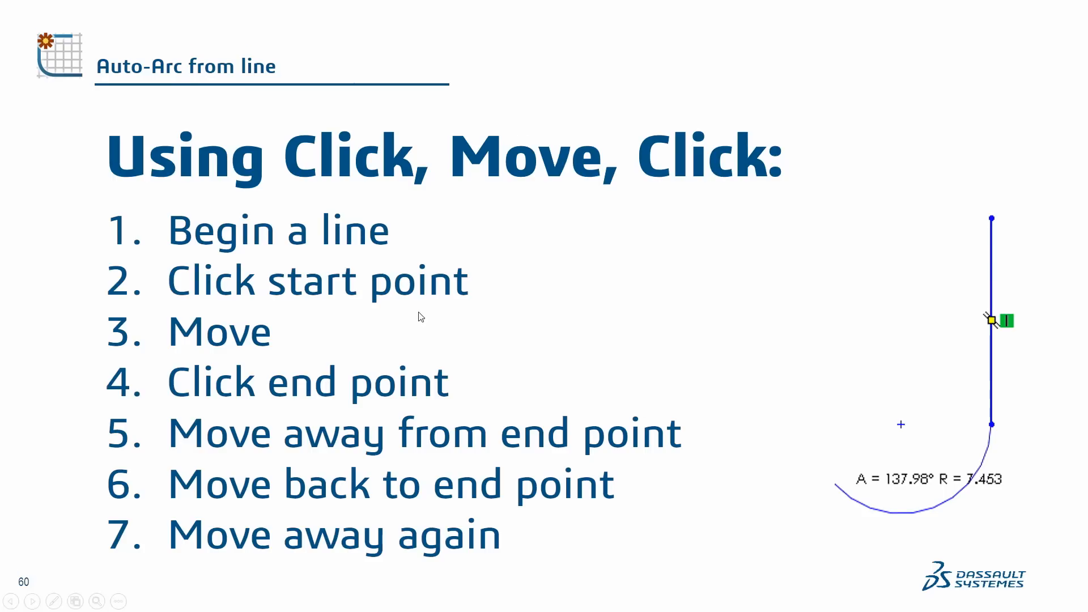
key(super)
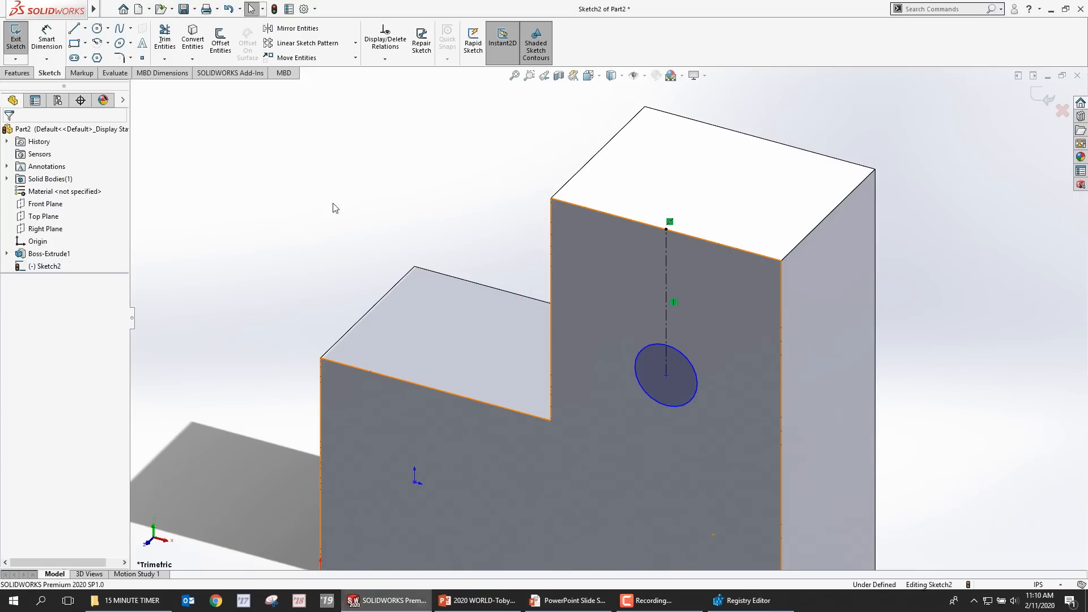
click(369, 602)
Step: View the front face straight on and draw a horizontal line about 3.62 in long, chained to a line sloping down and away from the block
click(618, 233)
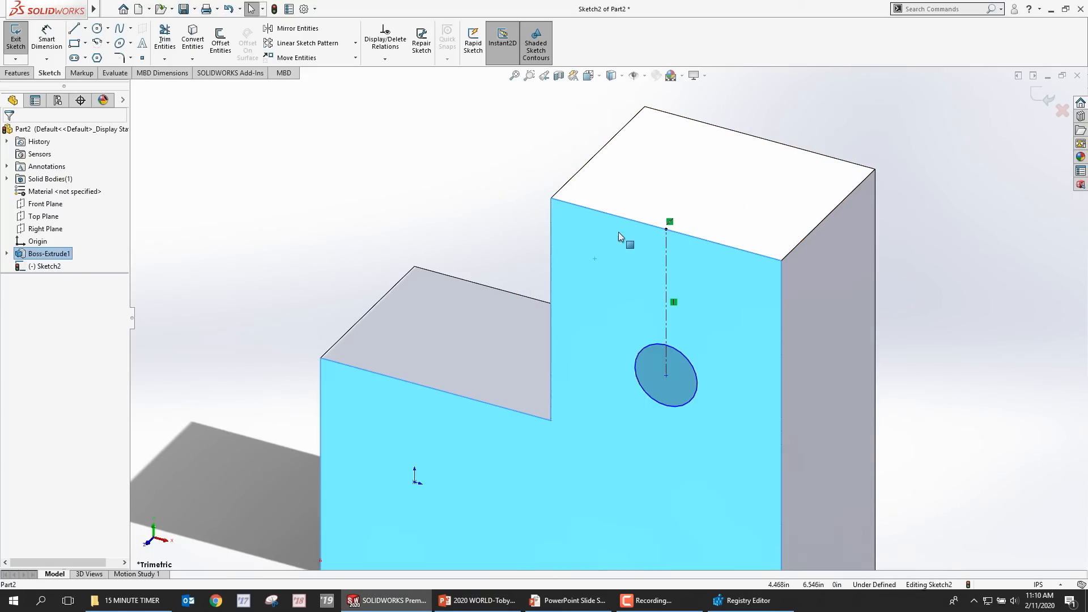
click(632, 255)
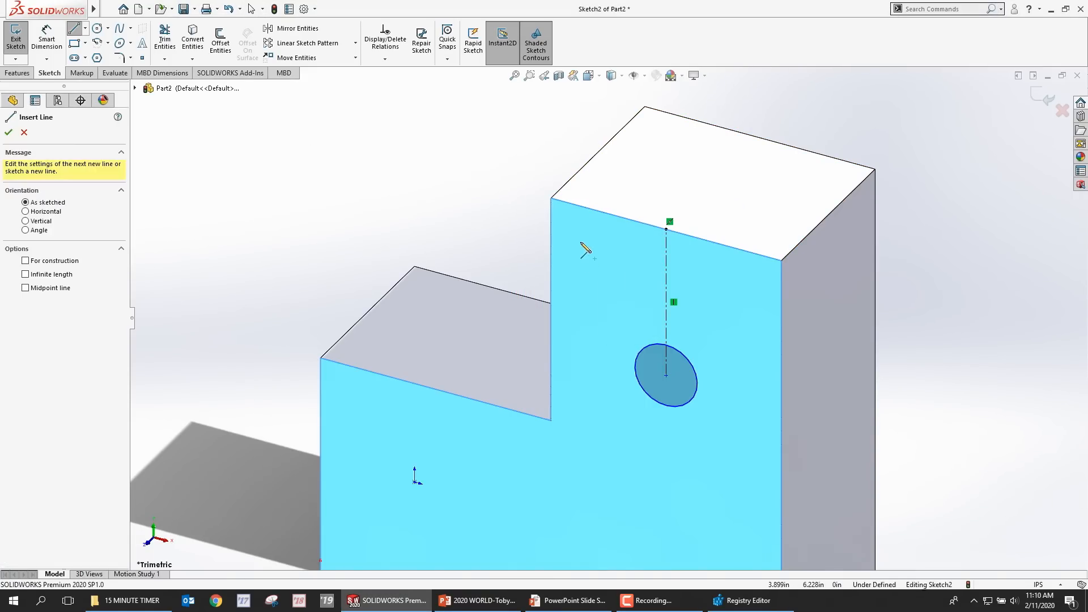
key(ctrl+8)
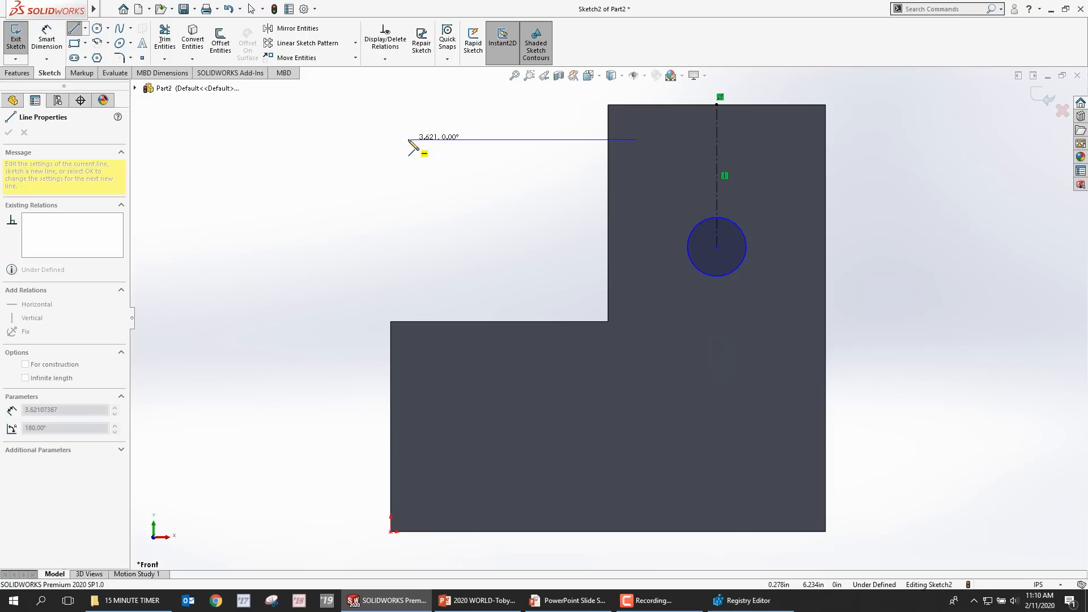
click(408, 139)
click(253, 214)
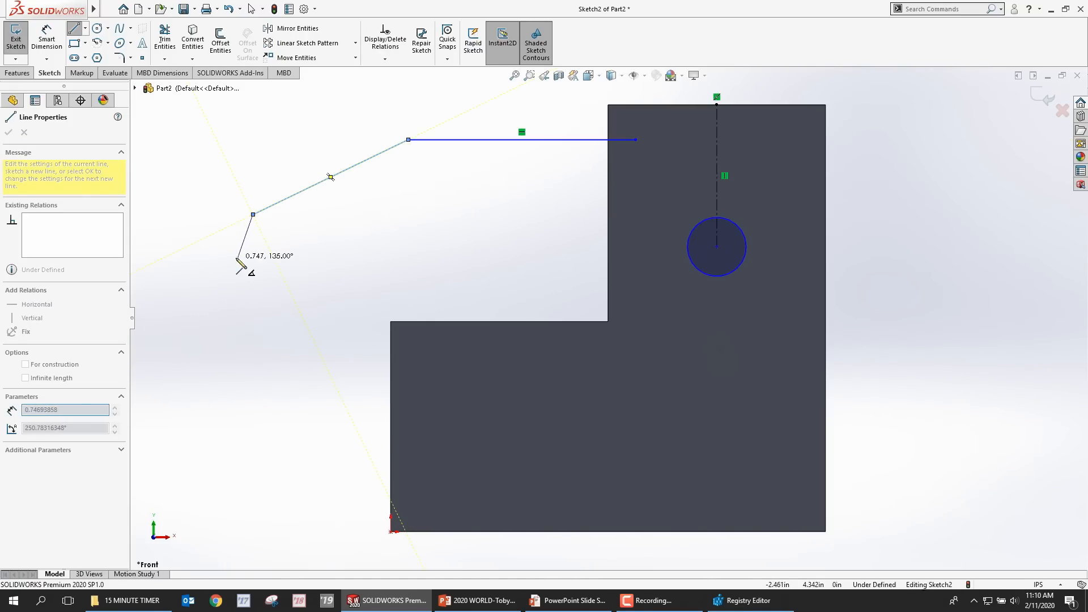
Step: Continue the chain from the sloping line's end with an automatic tangent arc and a tangent line about 2.06 in long
mouse_move(252, 214)
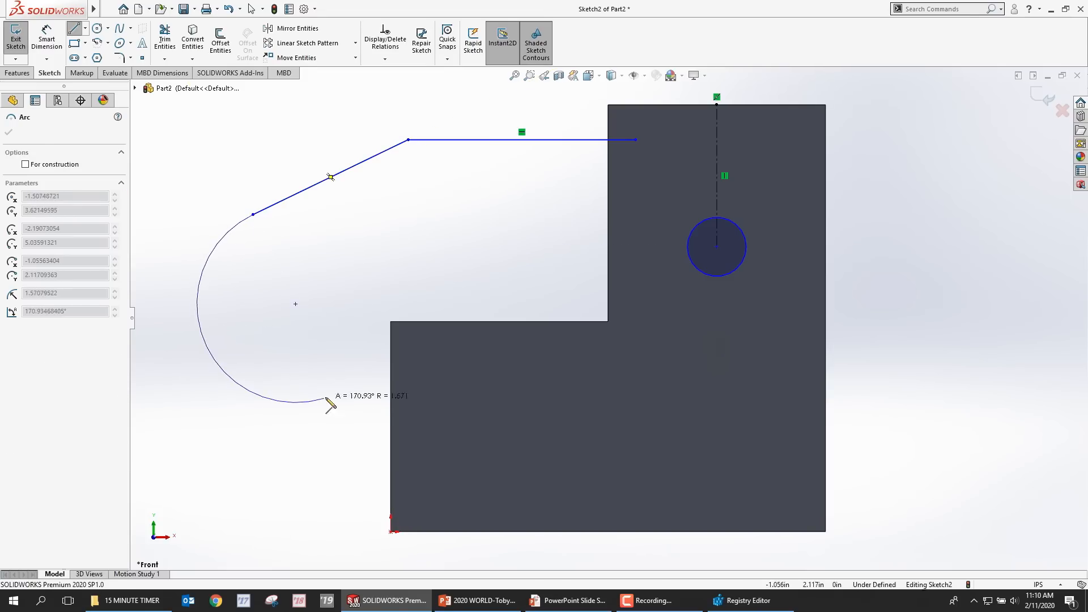
click(311, 336)
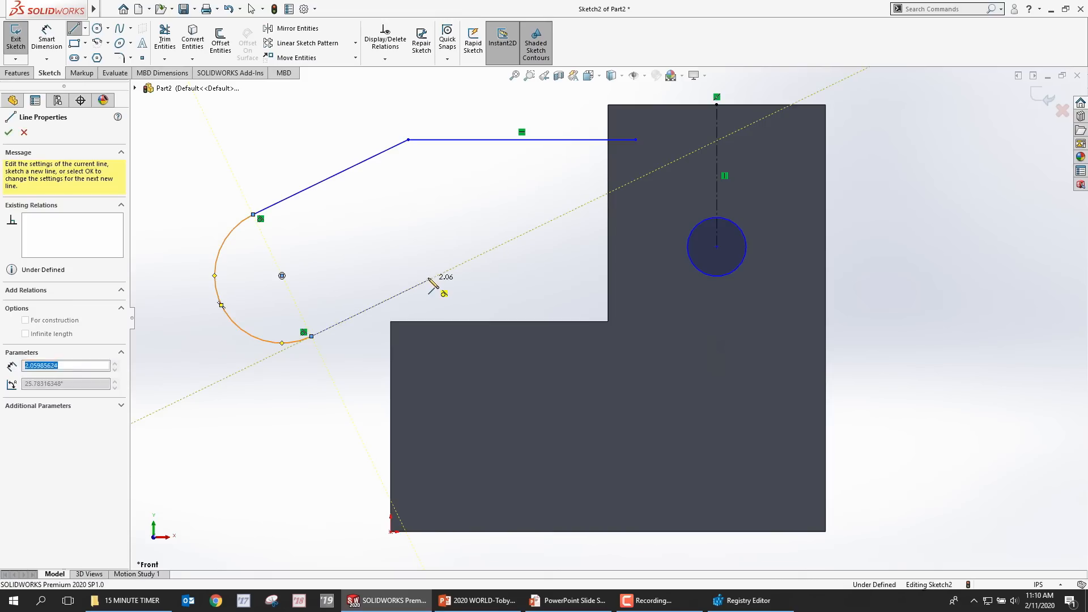
click(427, 280)
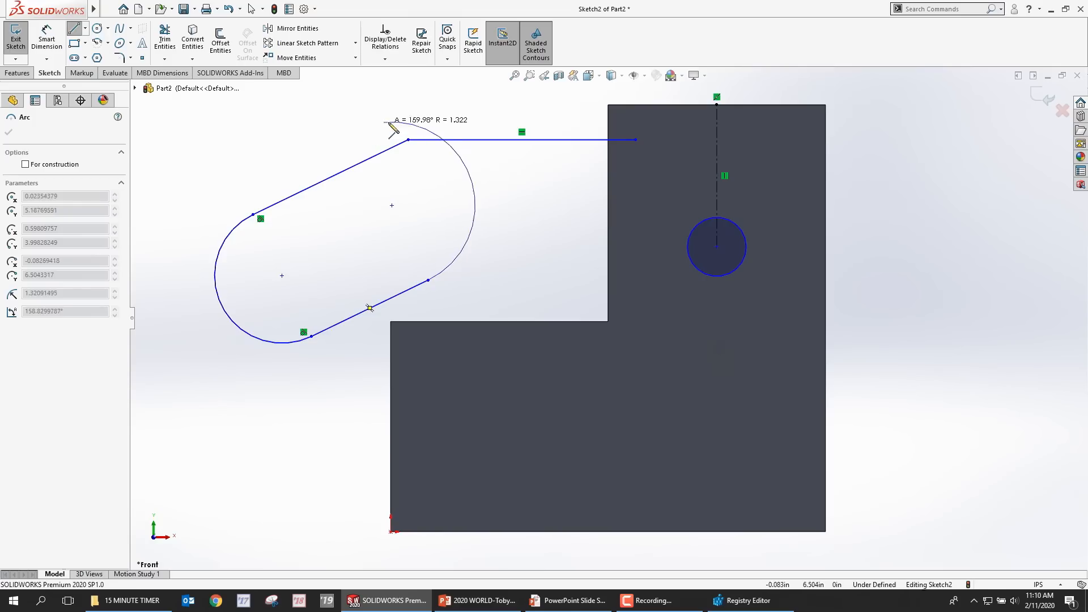
Step: Extend the chain with a tangent arc, a short tangent line and a final tangent arc of about 1.8 in radius, and end the chain
click(397, 104)
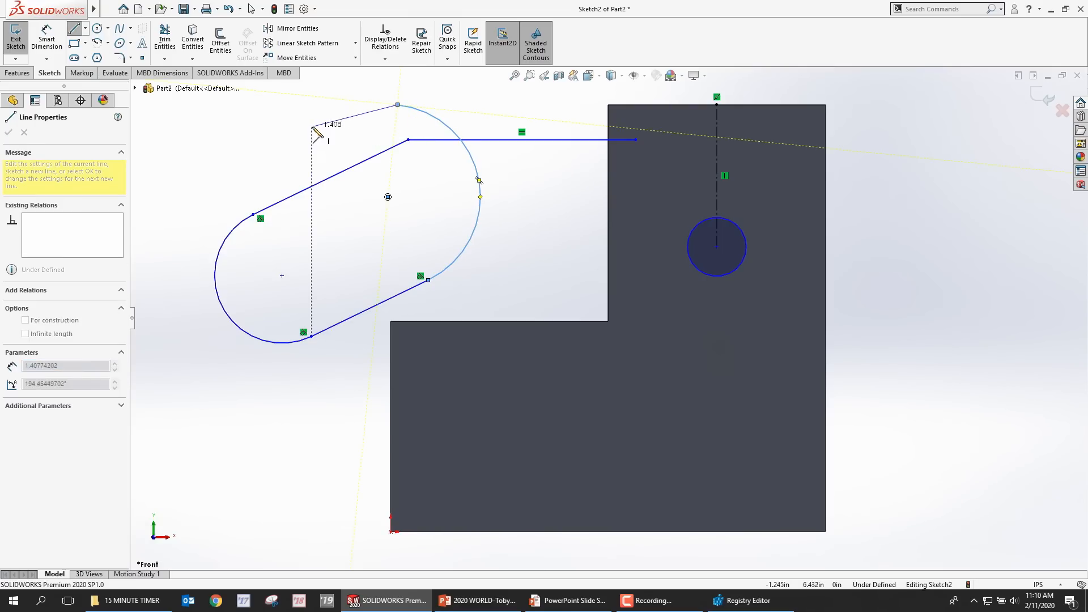
click(330, 98)
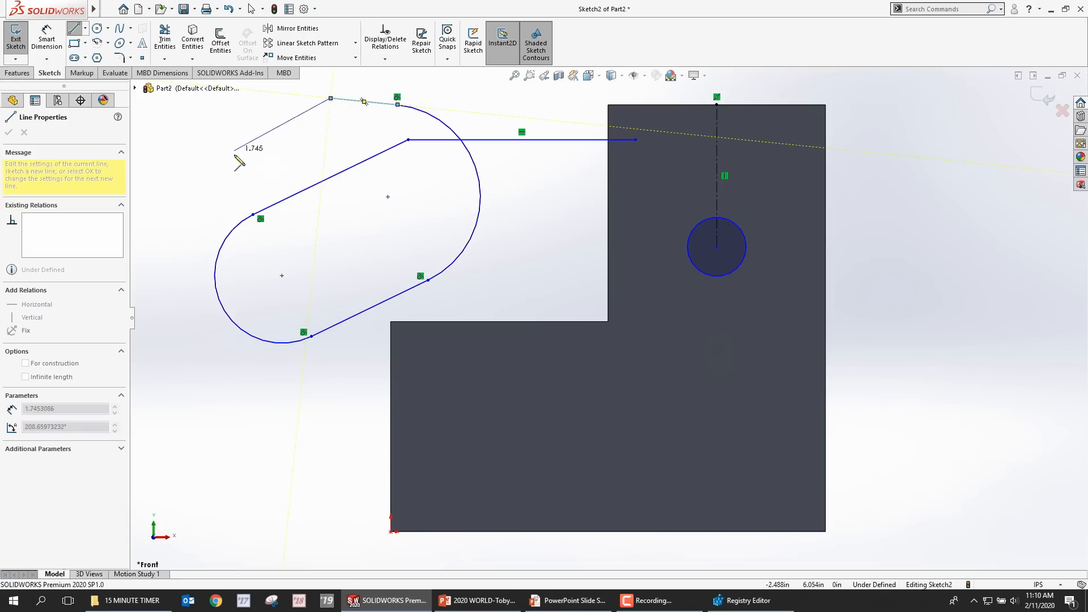
click(221, 153)
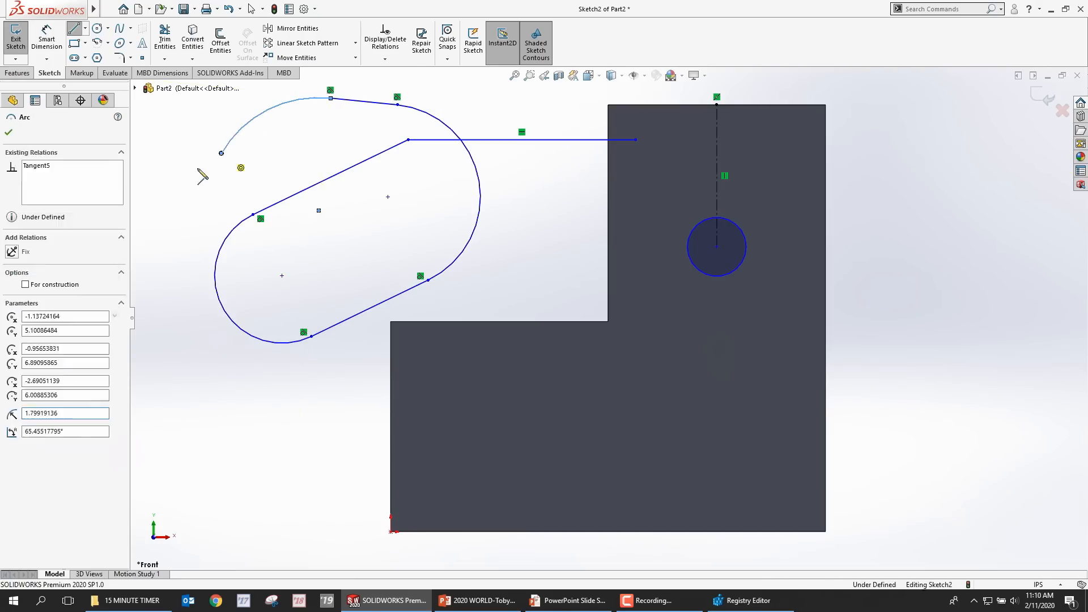
key(Escape)
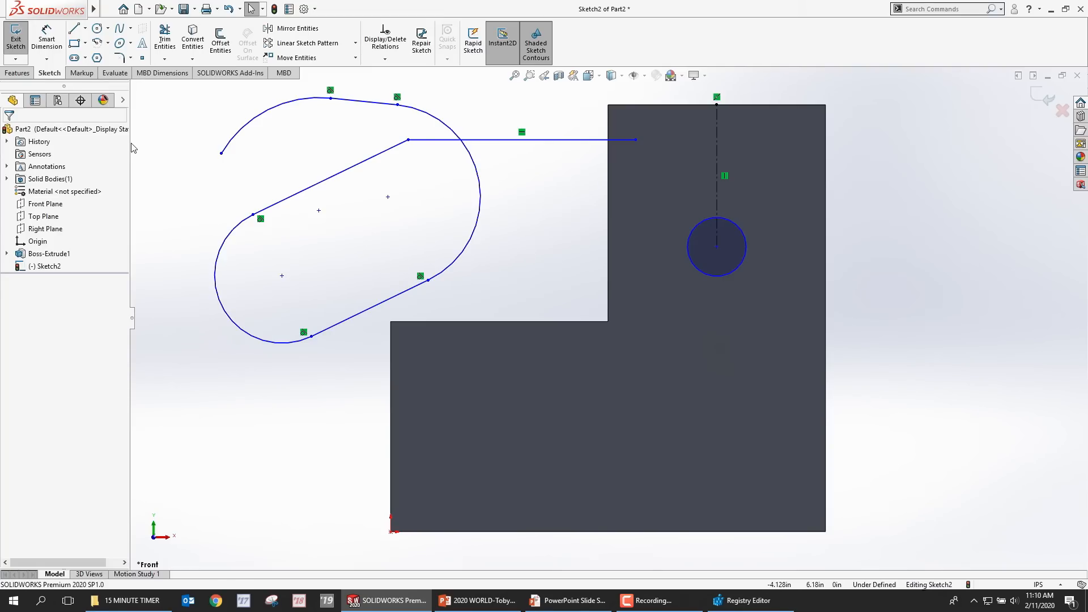
scroll(478, 290, up, 4)
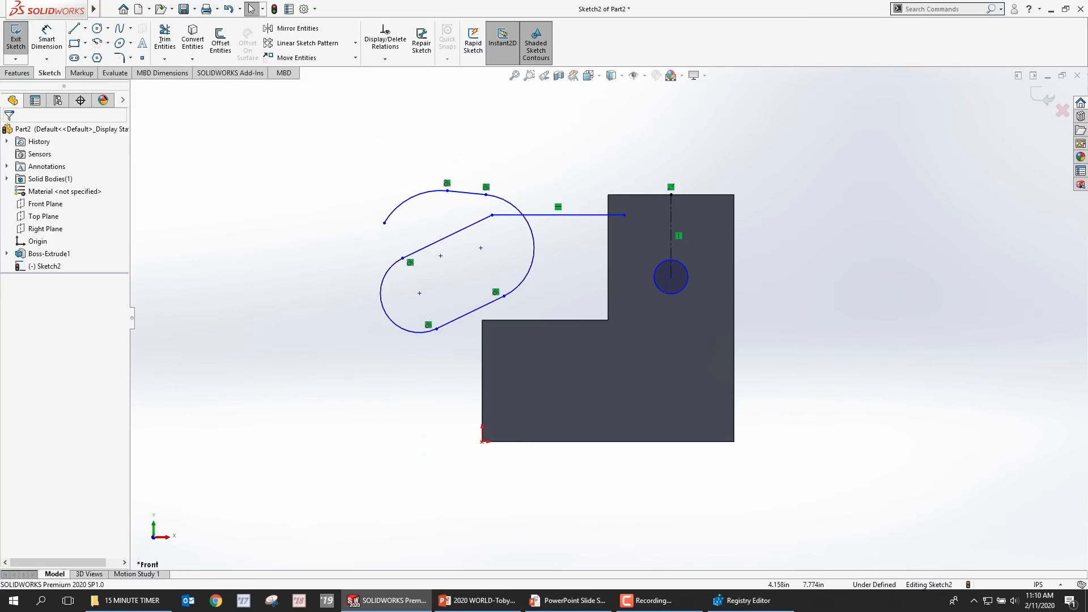
click(577, 596)
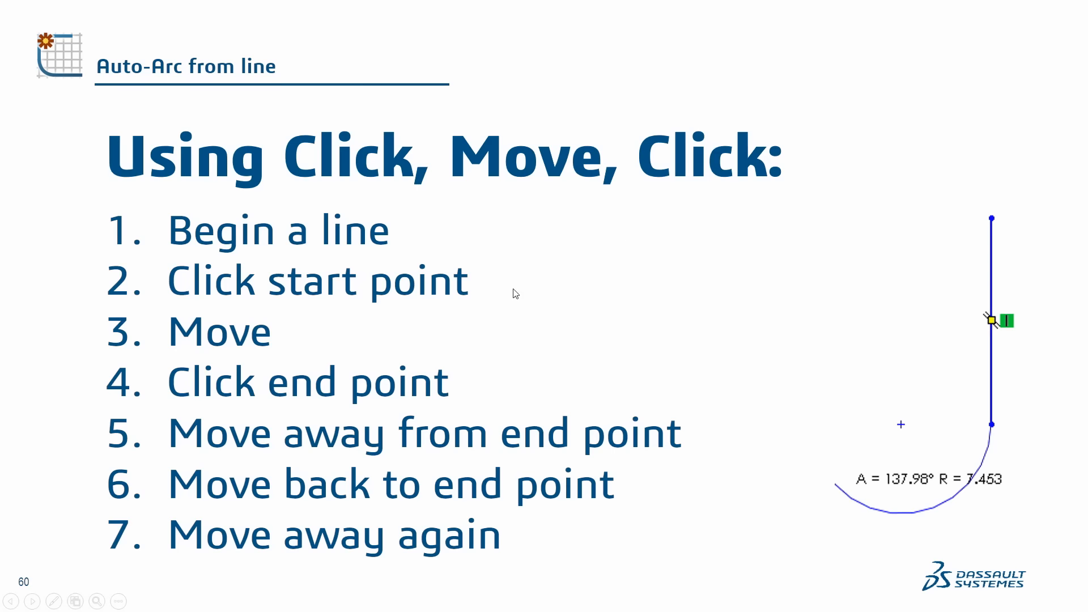
click(645, 223)
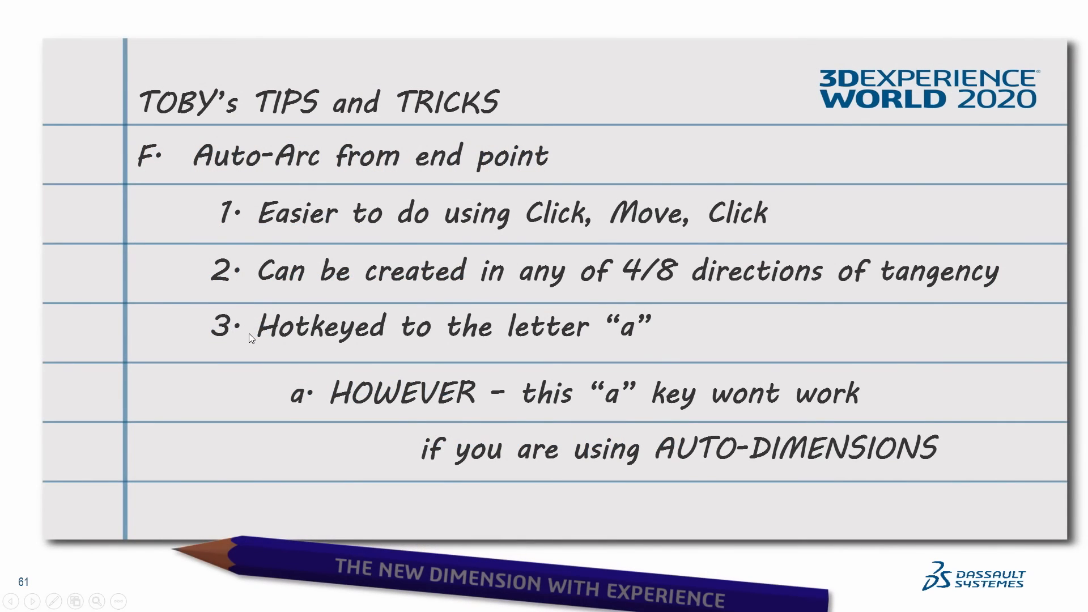
key(Left)
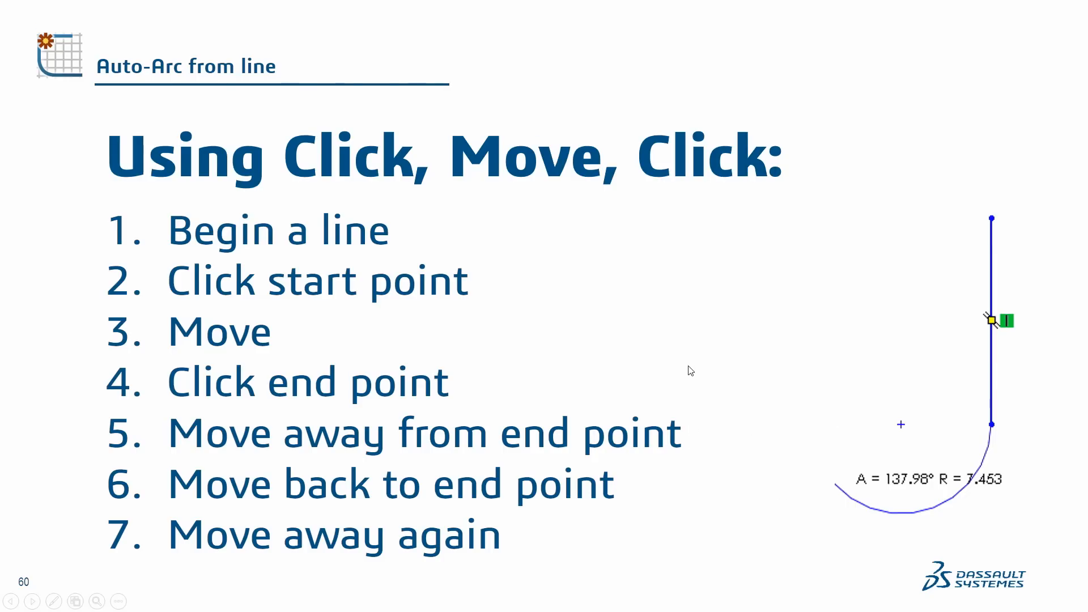
key(Right)
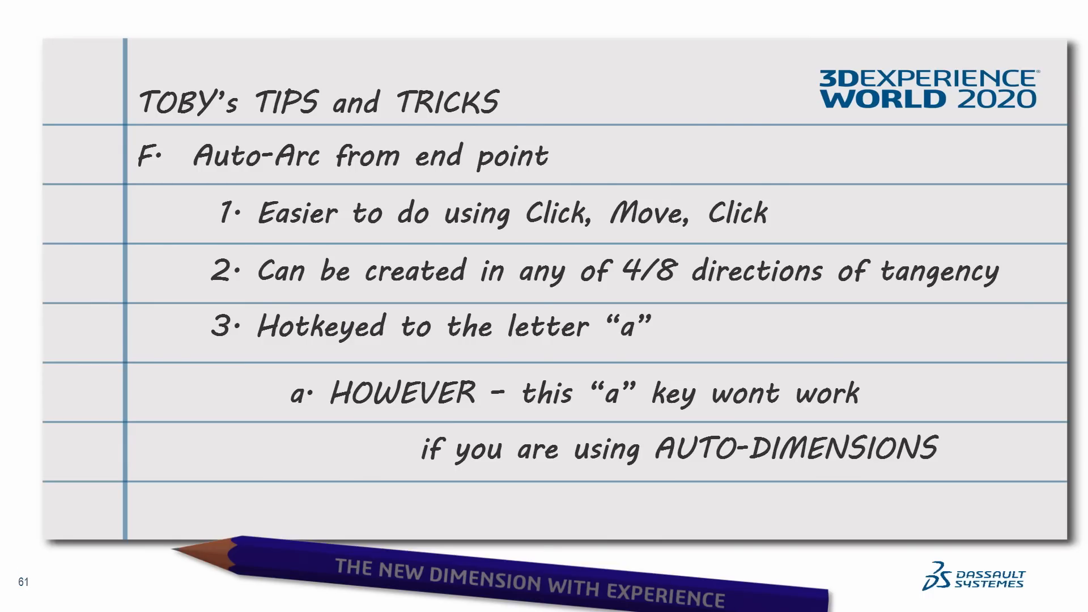
Step: Switch to SOLIDWORKS and draw a short horizontal line beside the looped chain, with a tangent arc doubling back from its end
key(super)
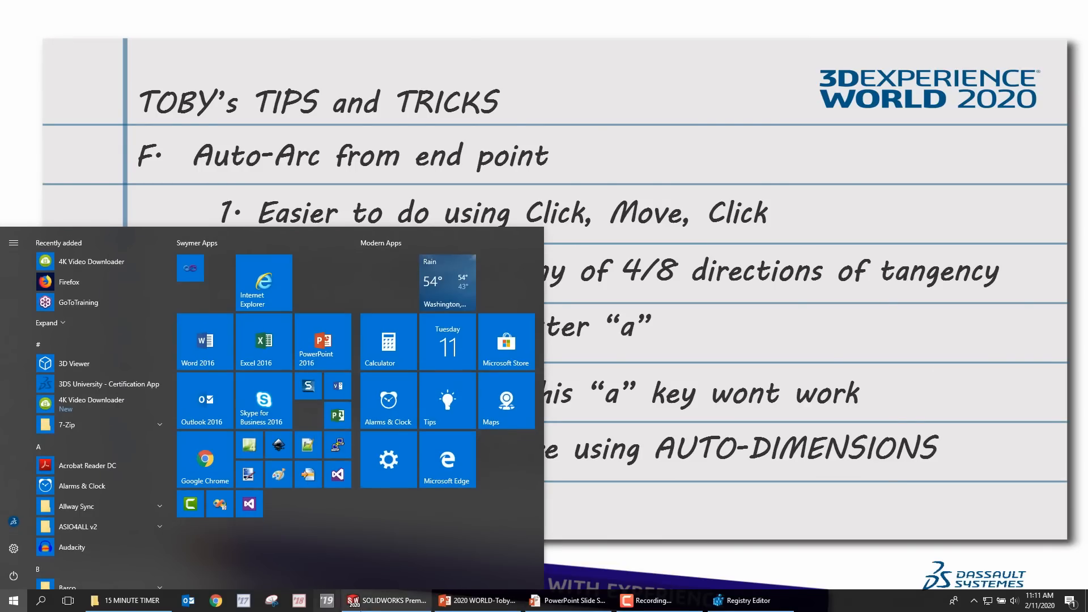
click(363, 600)
right_click(350, 151)
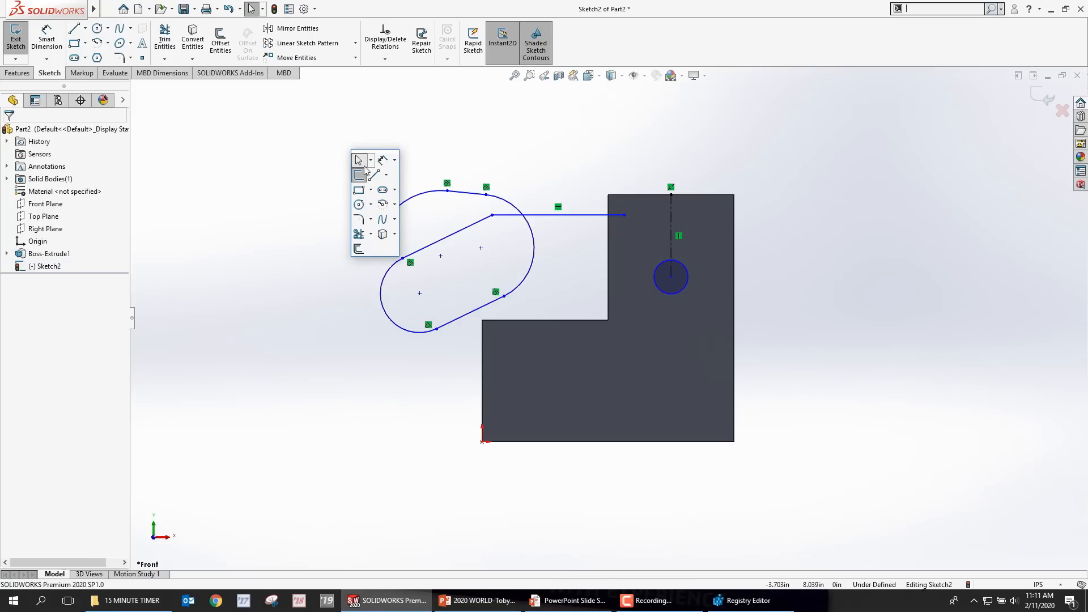
click(369, 170)
click(268, 159)
click(327, 159)
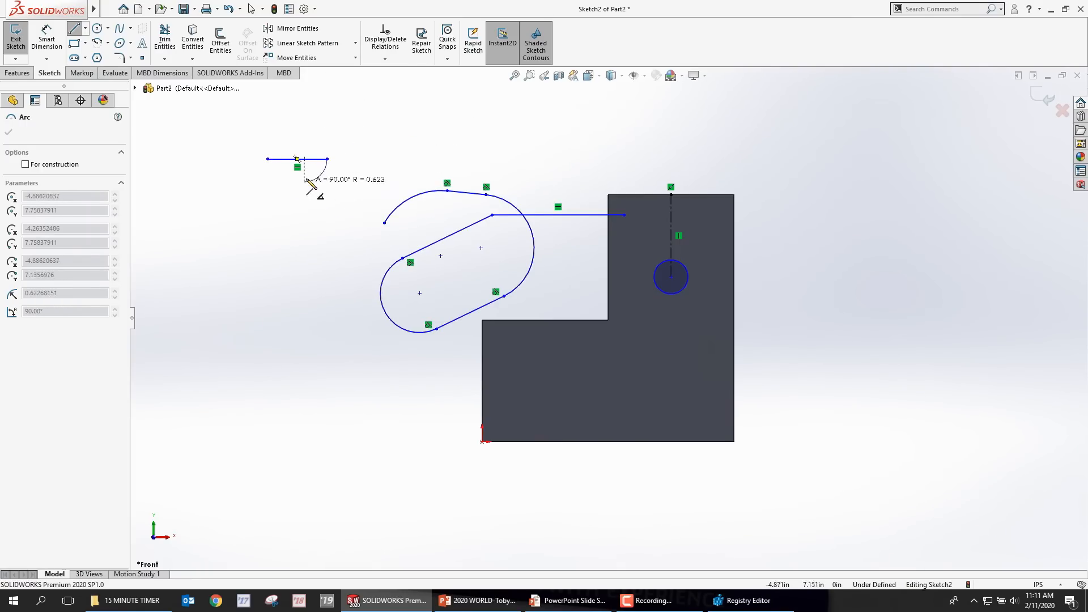
click(230, 223)
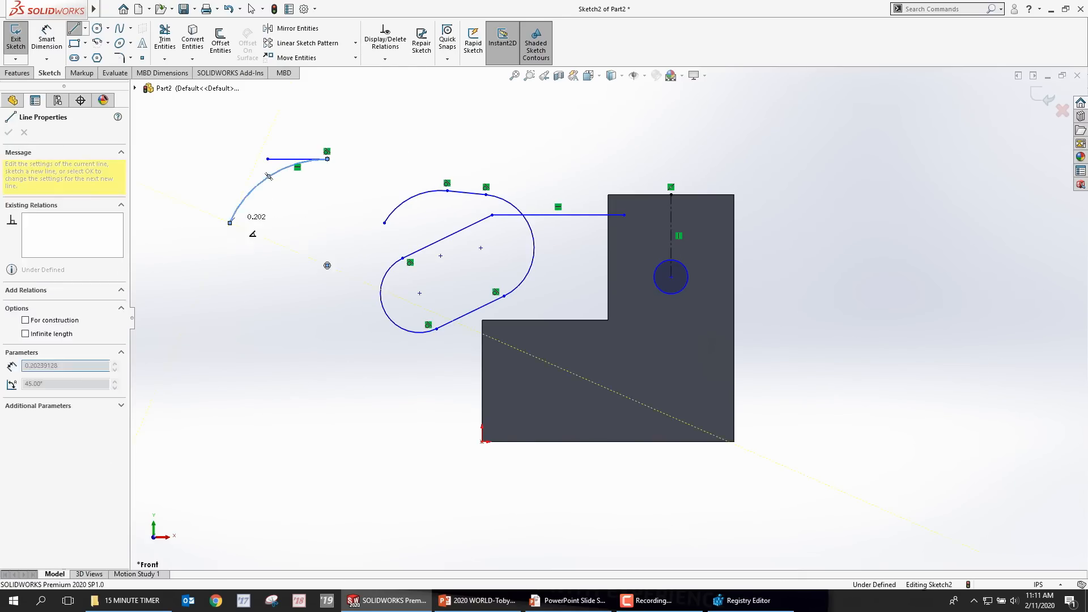
Step: Continue from the arc's end with two angled straight lines and end the line chain
click(201, 288)
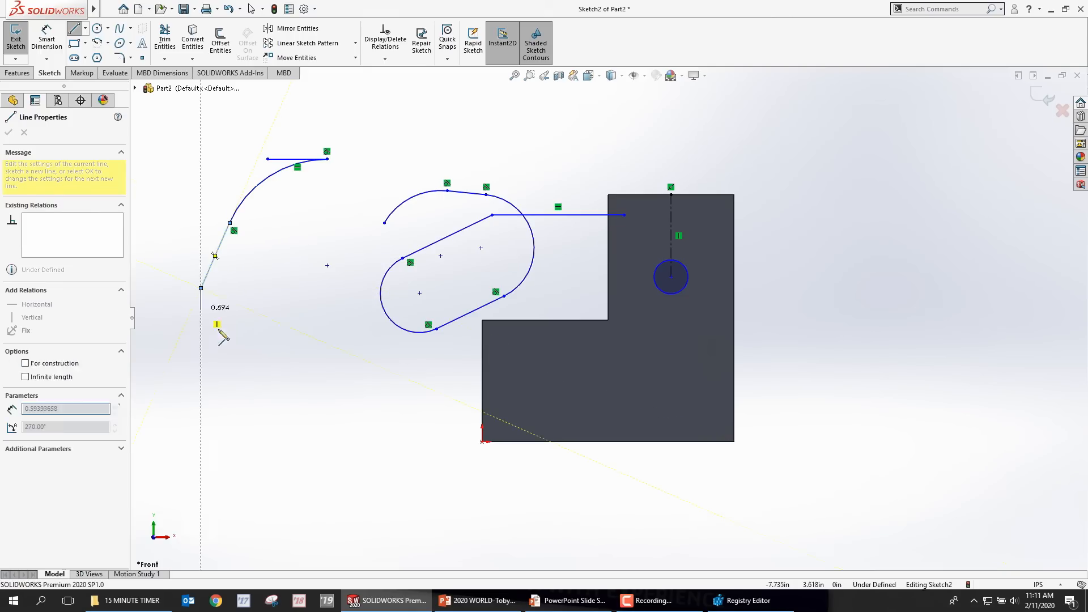
click(250, 343)
key(Escape)
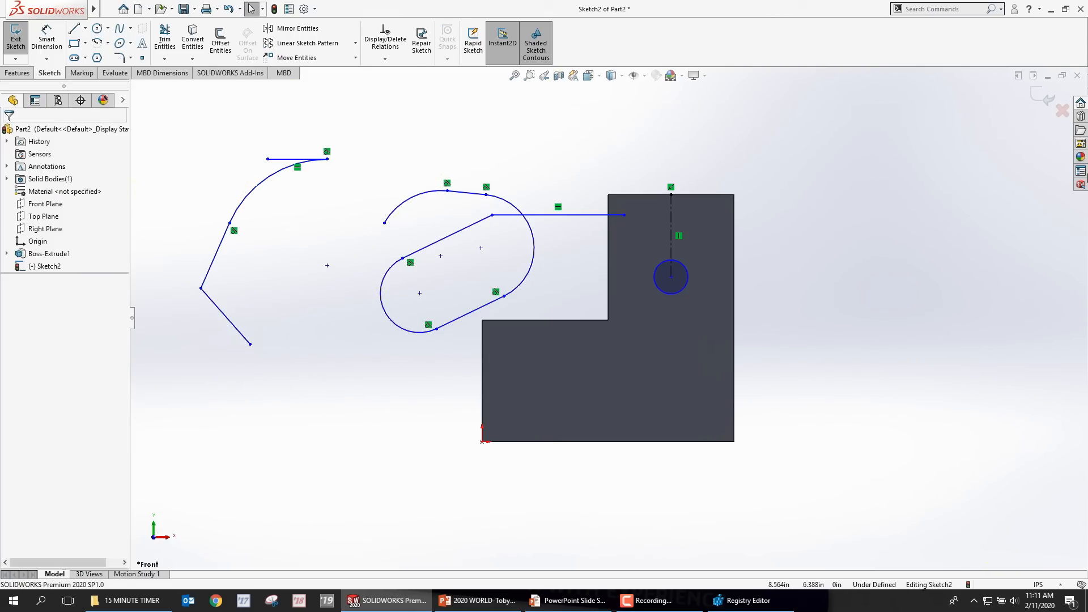
Step: Draw a single horizontal line about 3.91 in long above the block and leave the Line tool
click(74, 28)
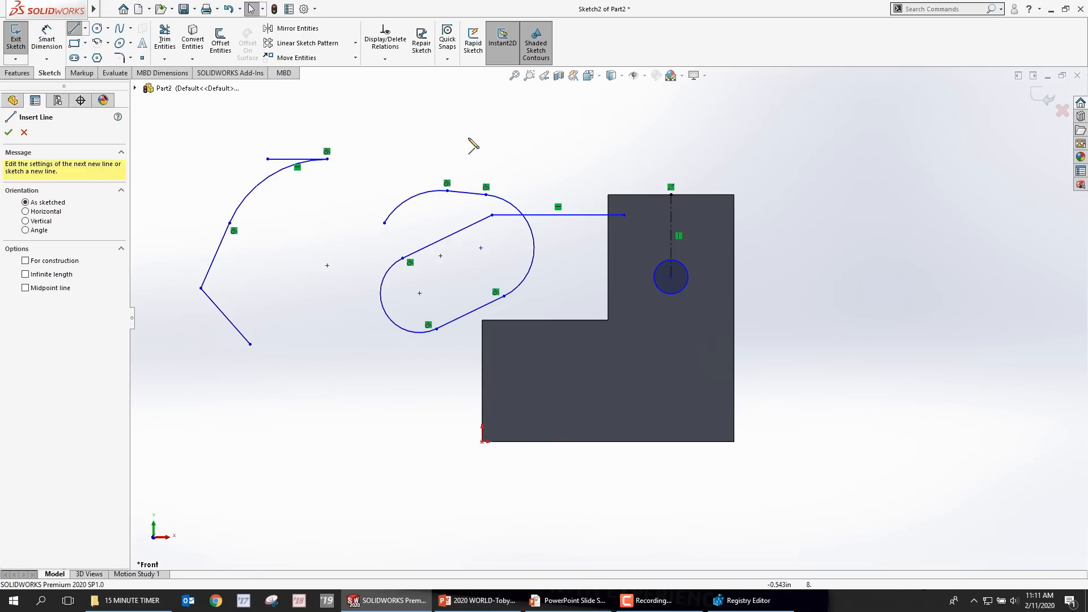
drag(529, 136, 671, 136)
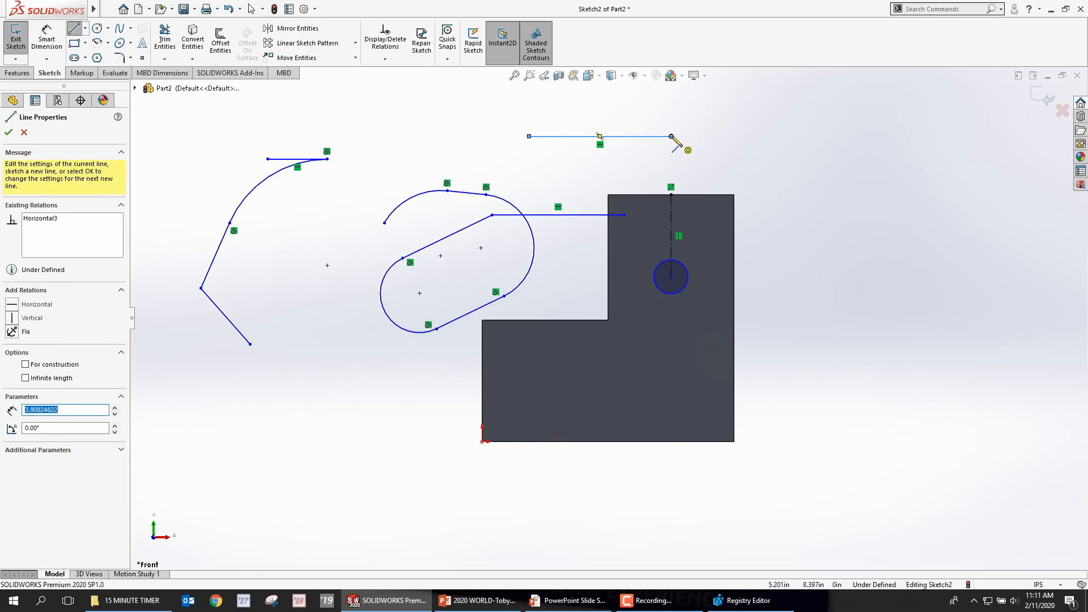
click(779, 204)
key(Escape)
click(560, 608)
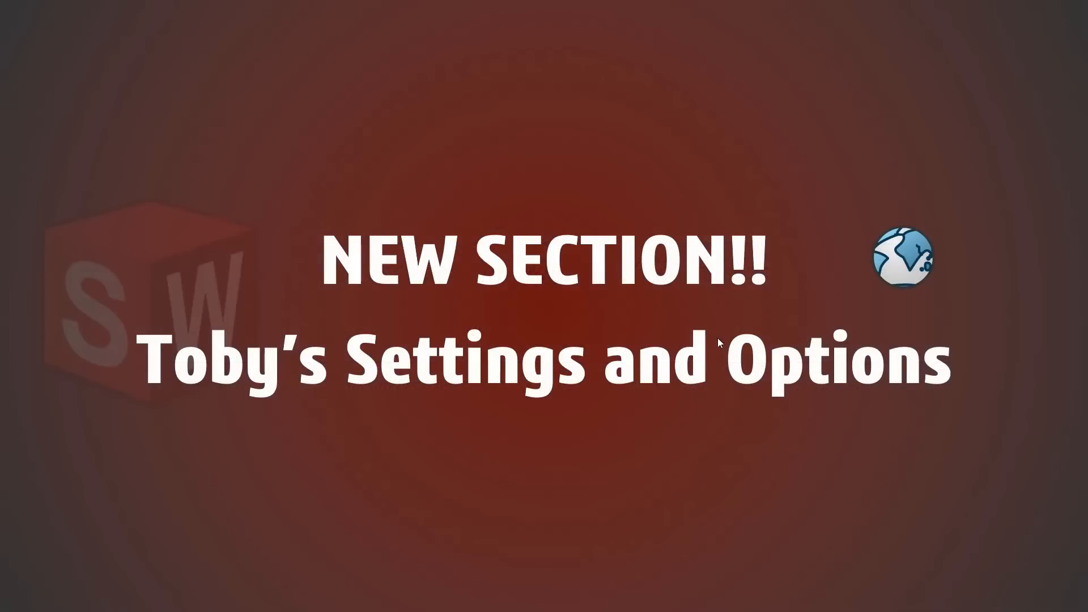
click(521, 187)
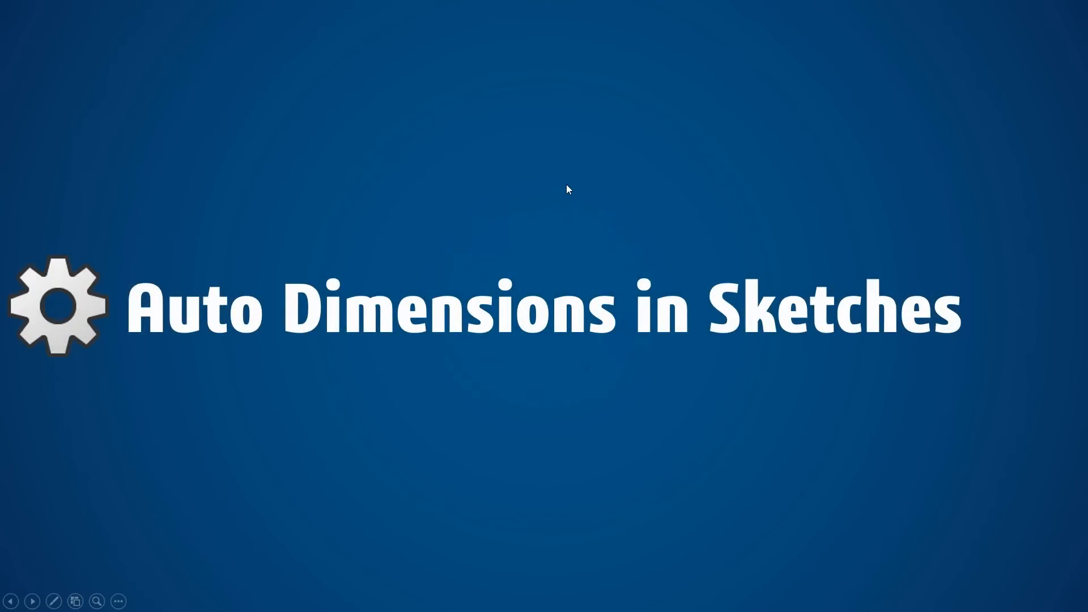
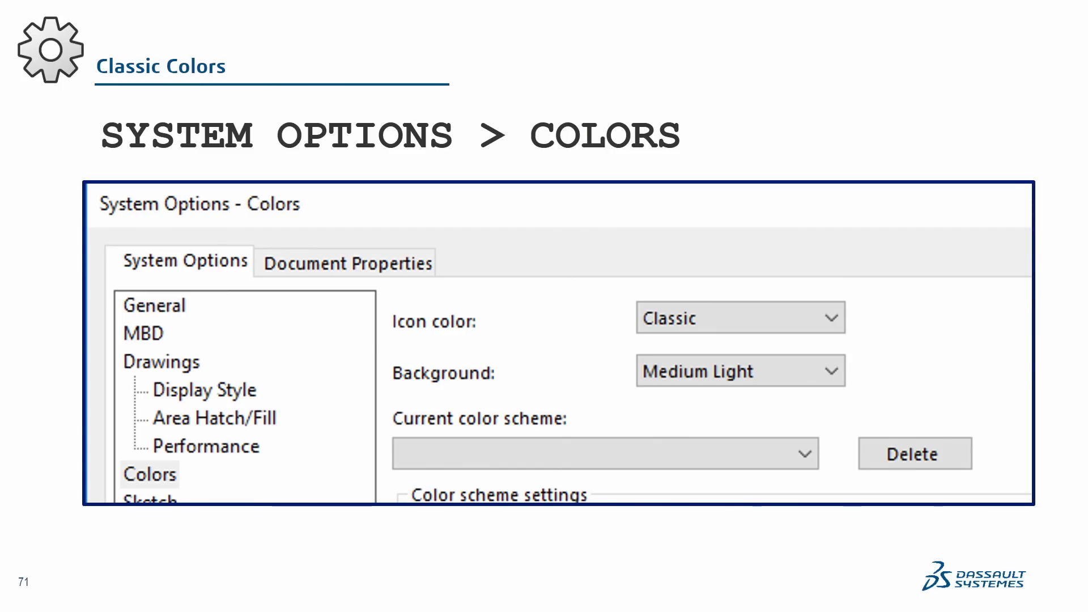
key(Right)
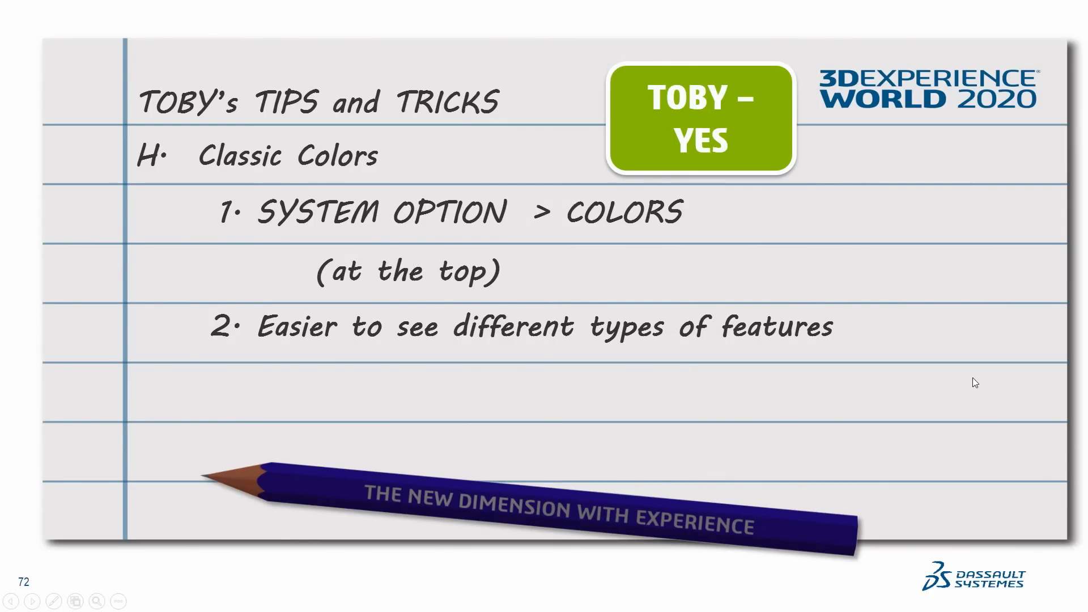
click(930, 415)
click(862, 457)
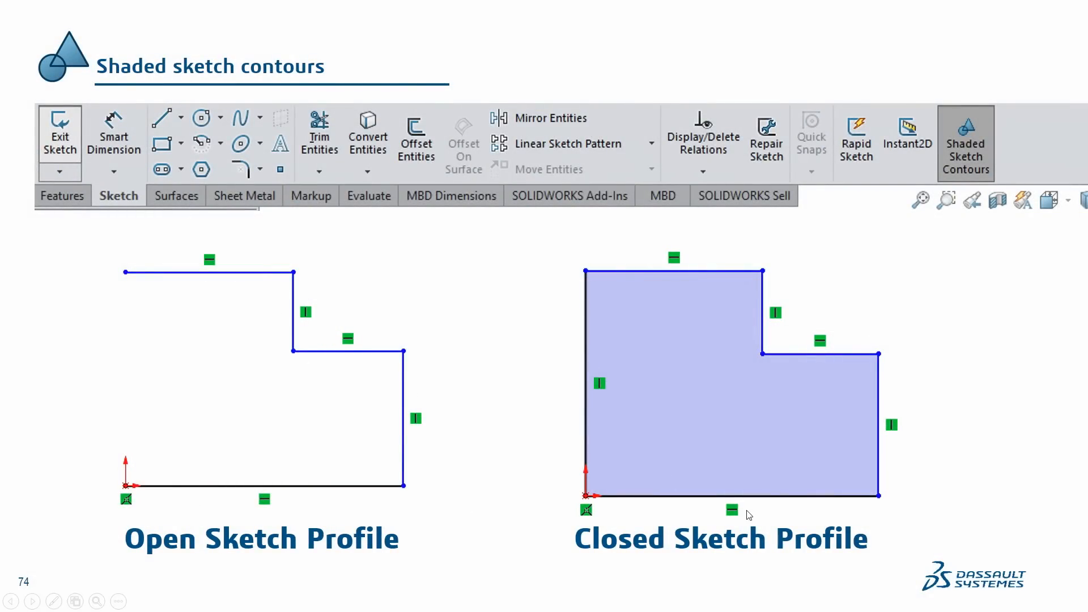
click(559, 411)
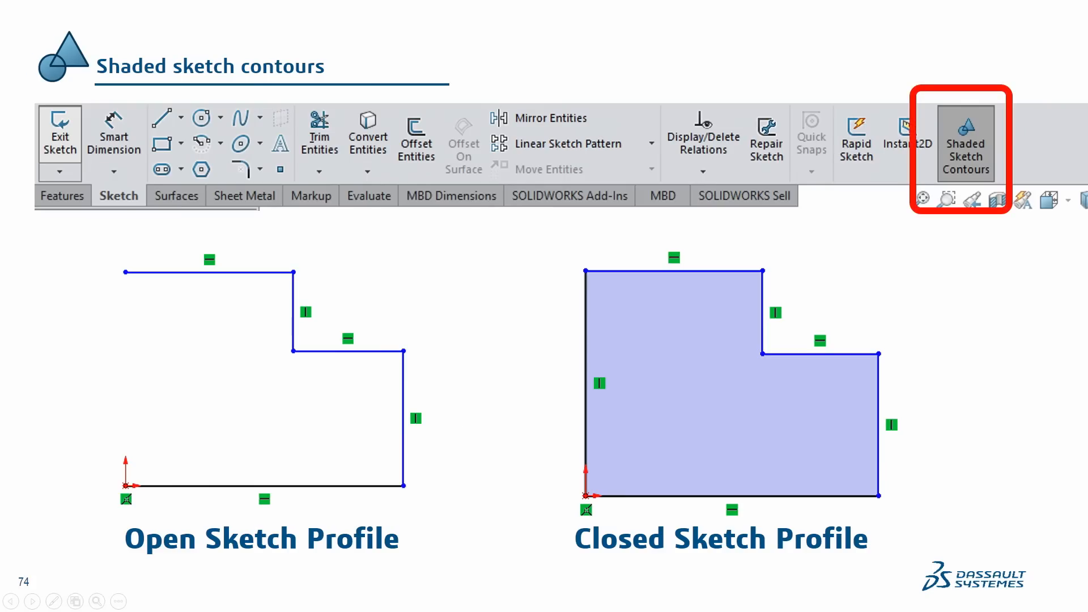
Step: Switch to SOLIDWORKS and sketch a closed, stepped six-line profile about 1.345 in tall, apart from the dimensioned line and arc
key(super+Tab)
click(474, 147)
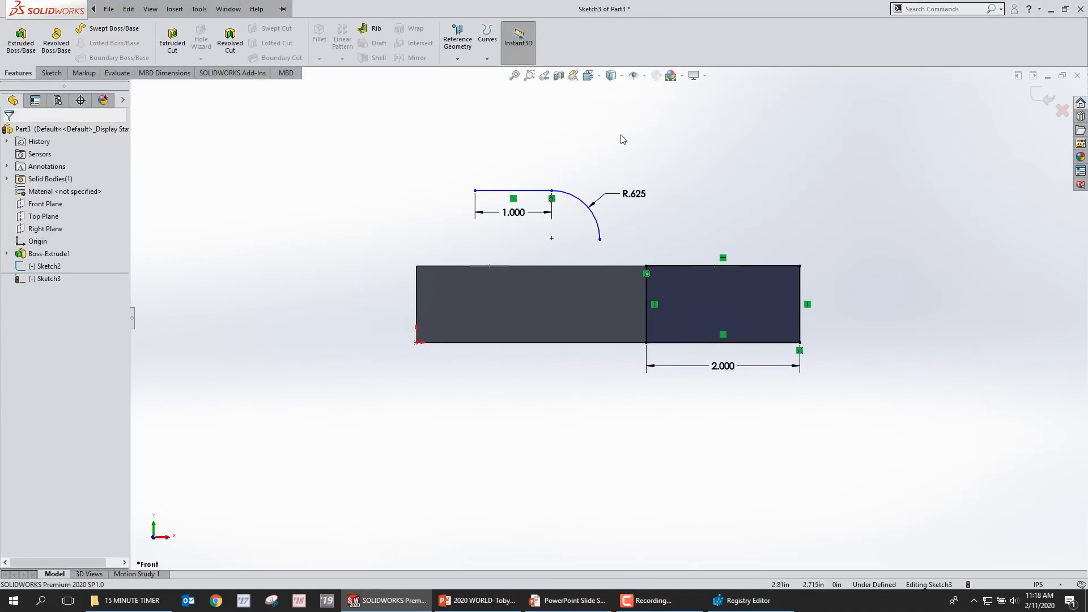
key(s)
click(524, 215)
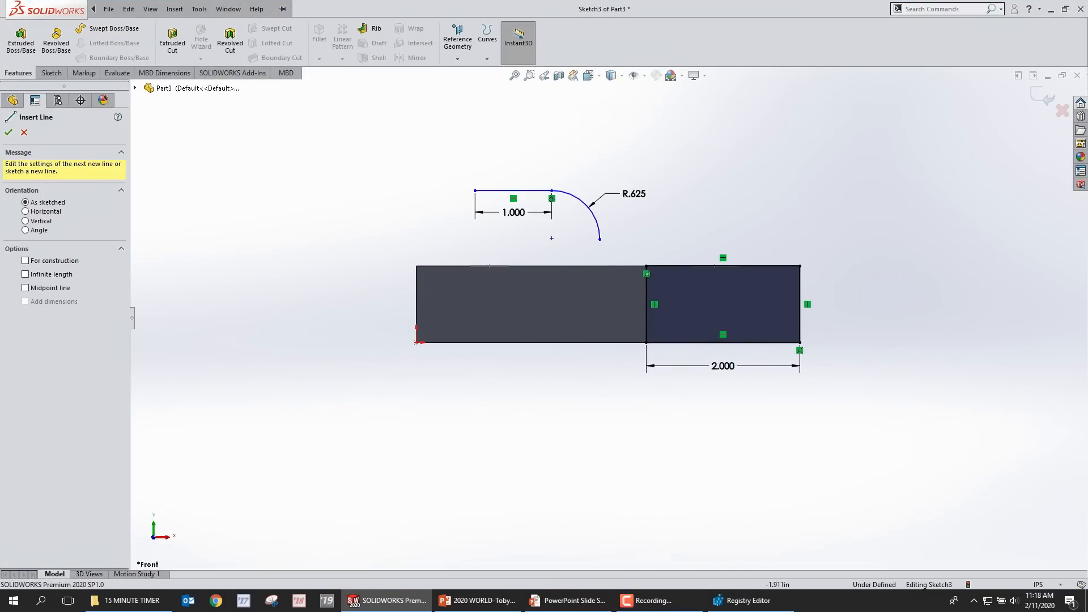
click(270, 210)
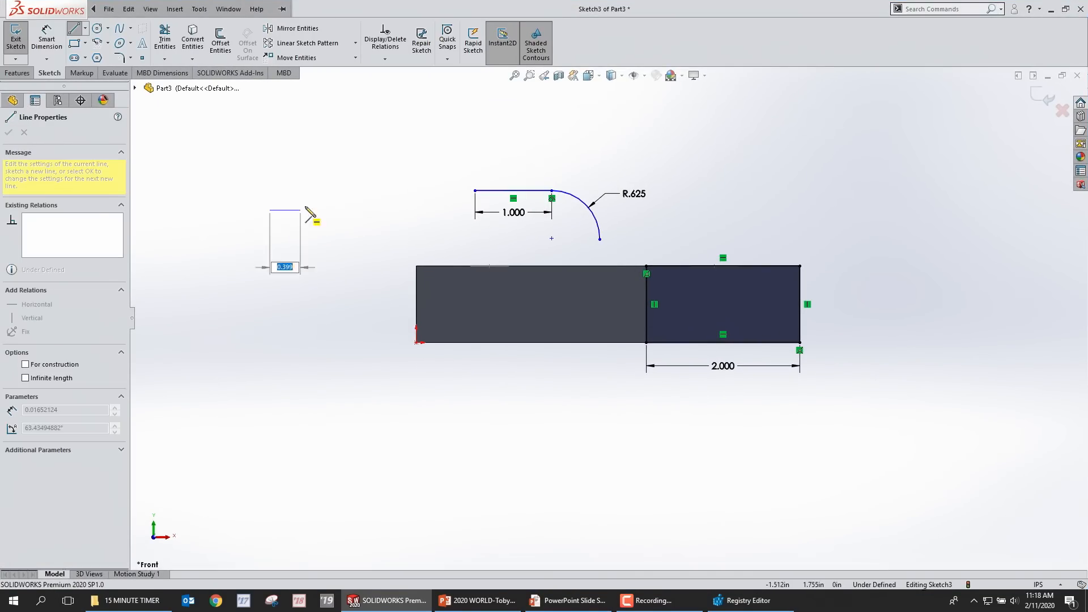
click(342, 210)
click(342, 142)
click(315, 142)
click(315, 106)
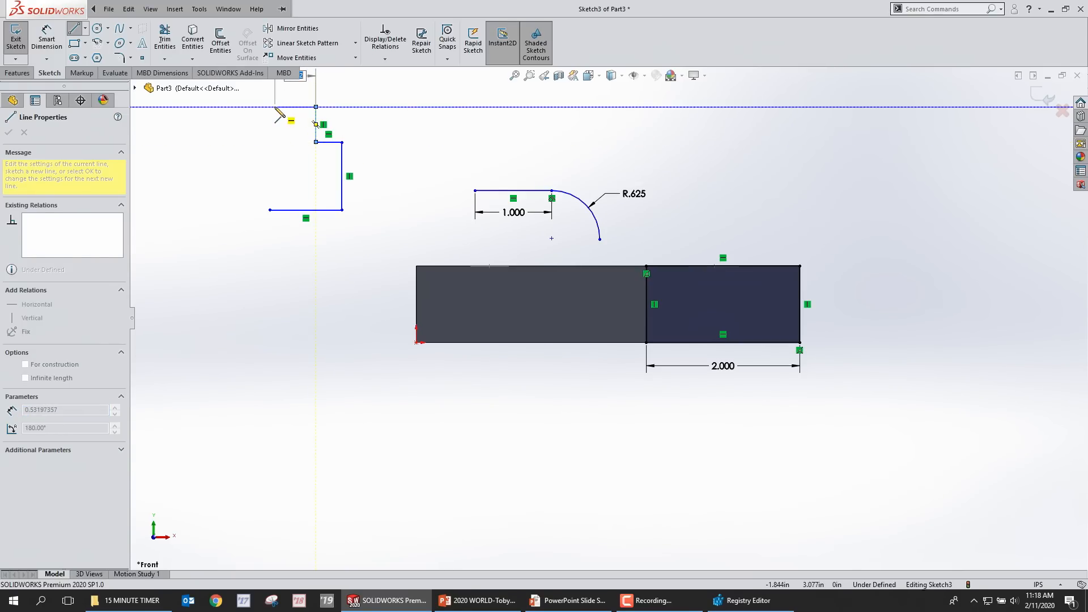
click(269, 107)
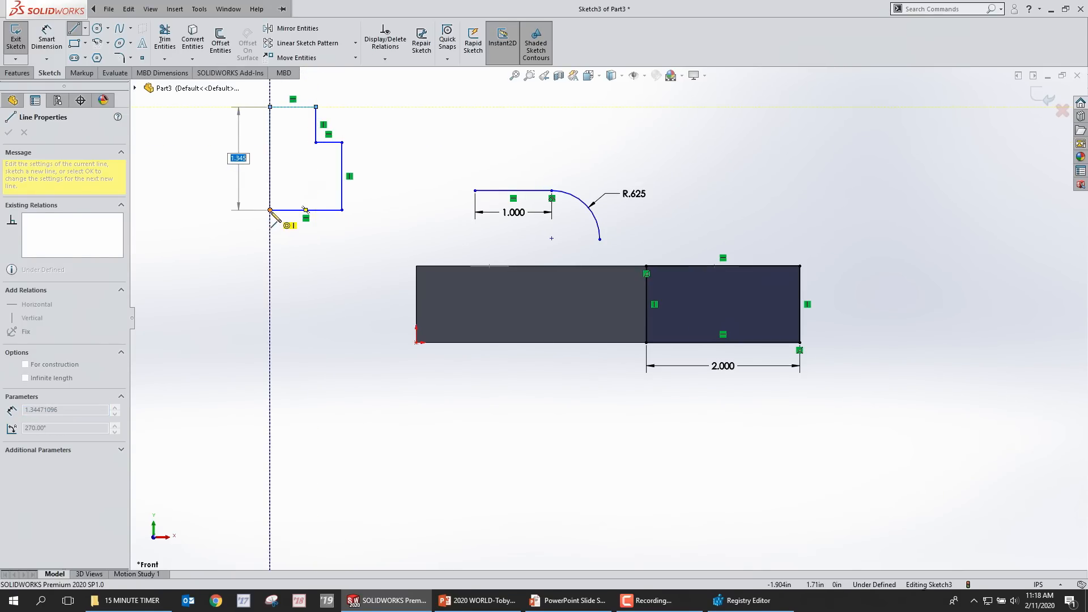
click(270, 210)
key(Escape)
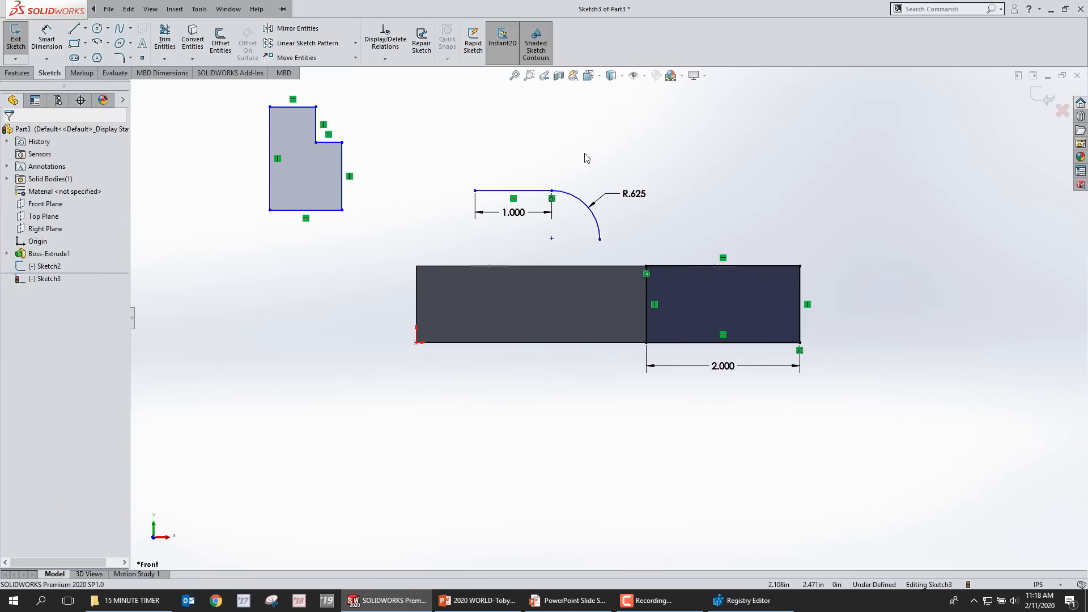
Step: Delete the tangent relation between the horizontal line and the R.625 arc and pull the arc out of tangency
click(552, 199)
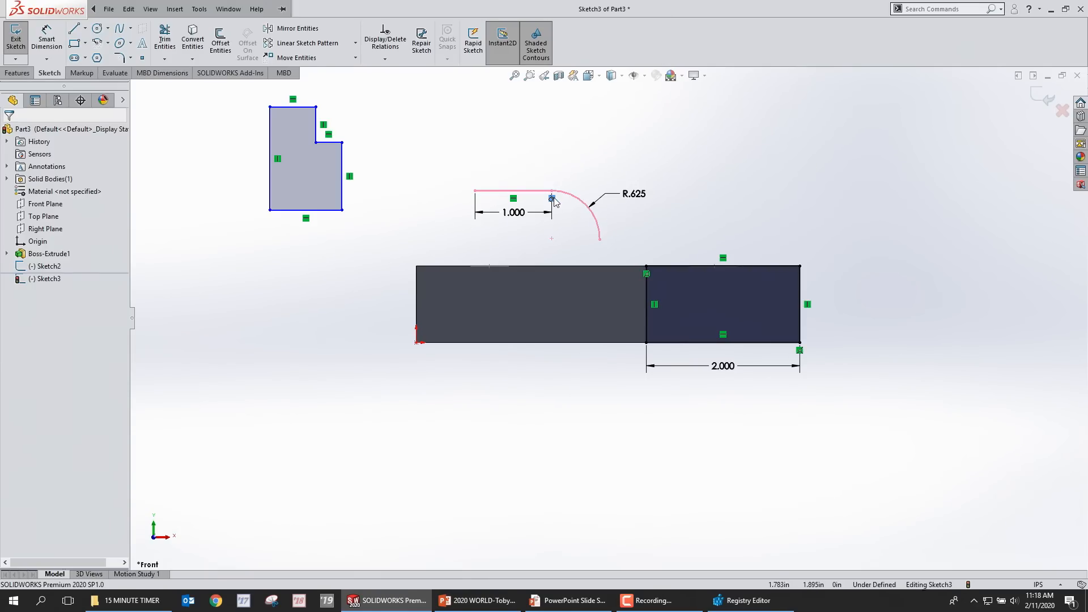
mouse_move(553, 193)
mouse_down()
mouse_move(575, 170)
mouse_move(612, 156)
mouse_move(638, 166)
mouse_move(628, 161)
mouse_up()
click(662, 180)
scroll(629, 168, down, 5)
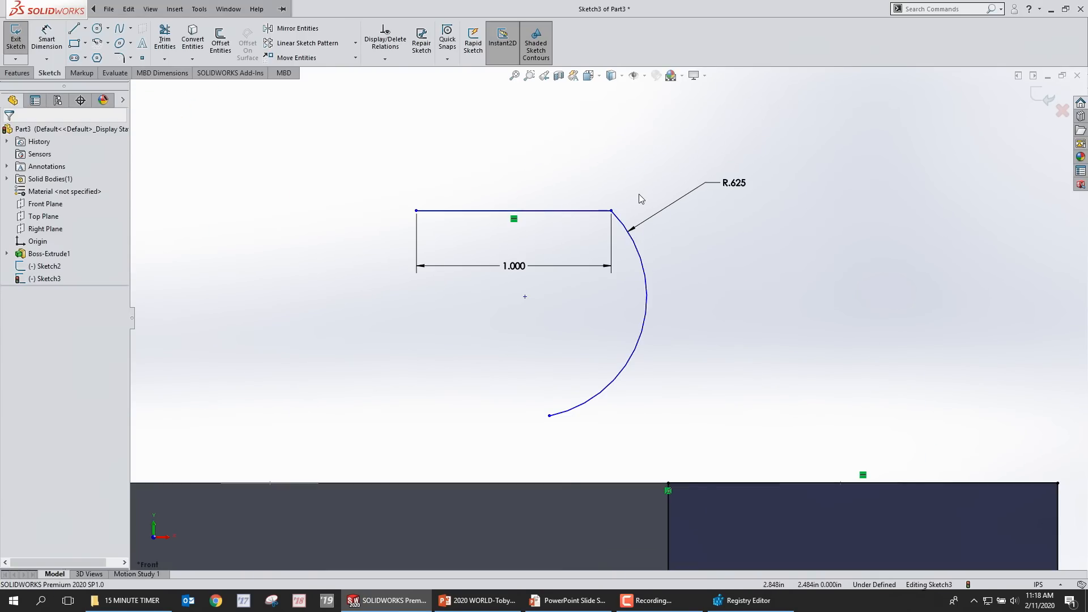
Step: Delete the length dimension of the horizontal line attached to the arc
drag(636, 195, 596, 226)
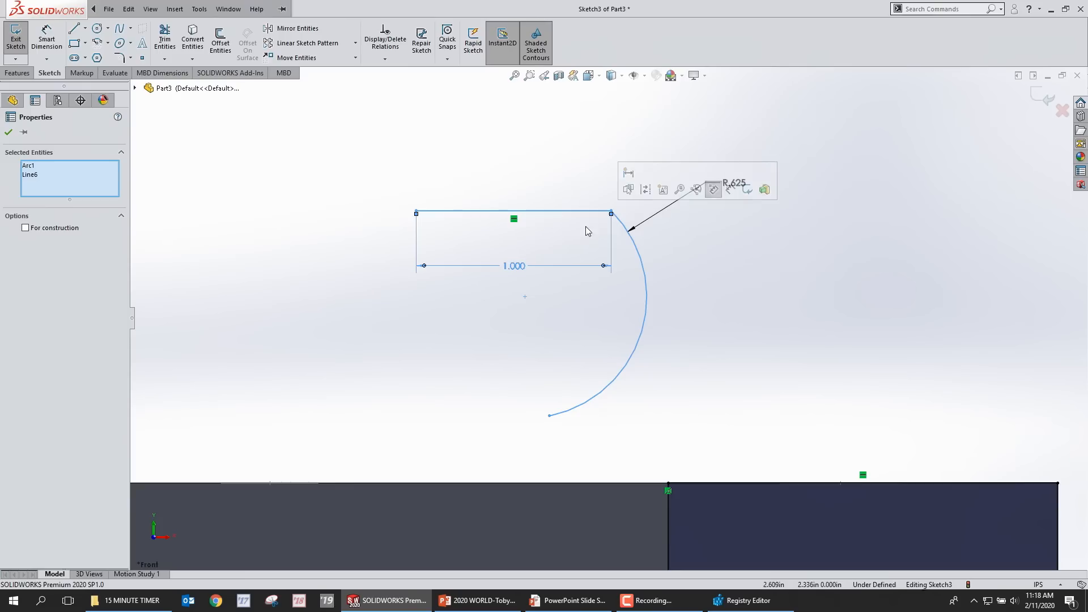
click(513, 266)
key(Delete)
click(609, 187)
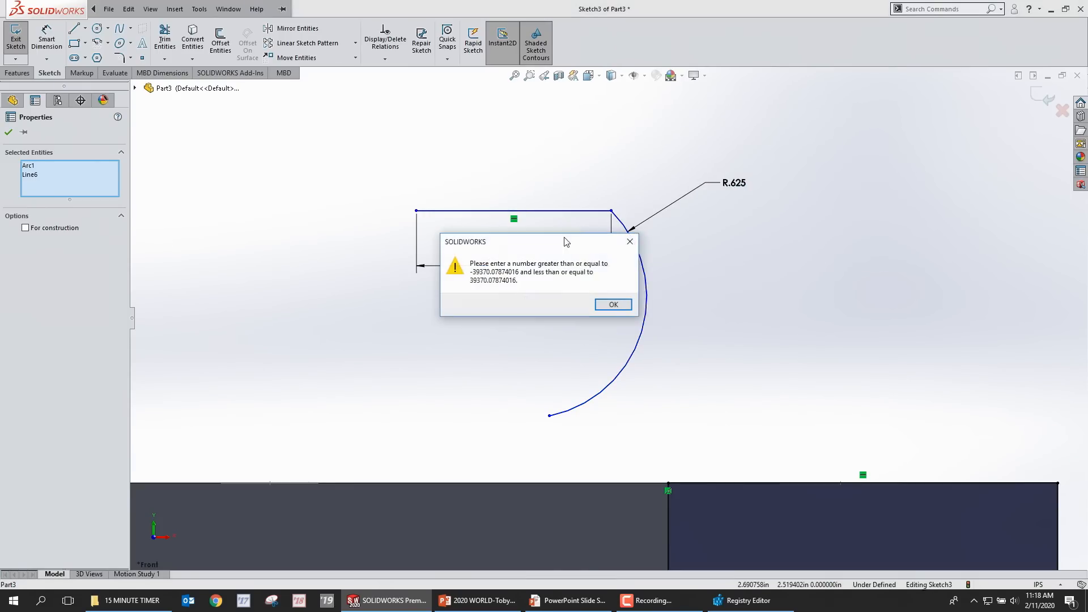
click(613, 305)
click(513, 266)
key(Delete)
Step: Add a tangent relation between the horizontal line and the R.625 arc
drag(611, 209, 585, 224)
click(618, 173)
click(437, 177)
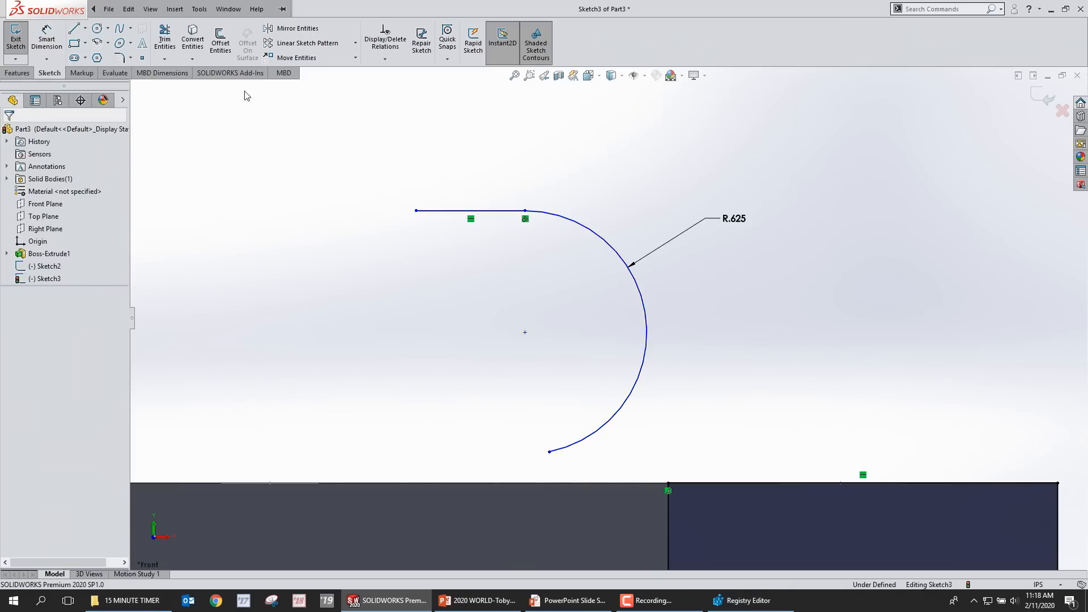
Step: Sketch two small circles of similar size side by side within the open arc
click(97, 35)
click(427, 297)
click(444, 297)
click(498, 306)
click(512, 316)
key(Escape)
Step: Try an Equal relation on the two small circles and move the circle nearer the arc level with the other by its shaded contour
drag(491, 299, 431, 309)
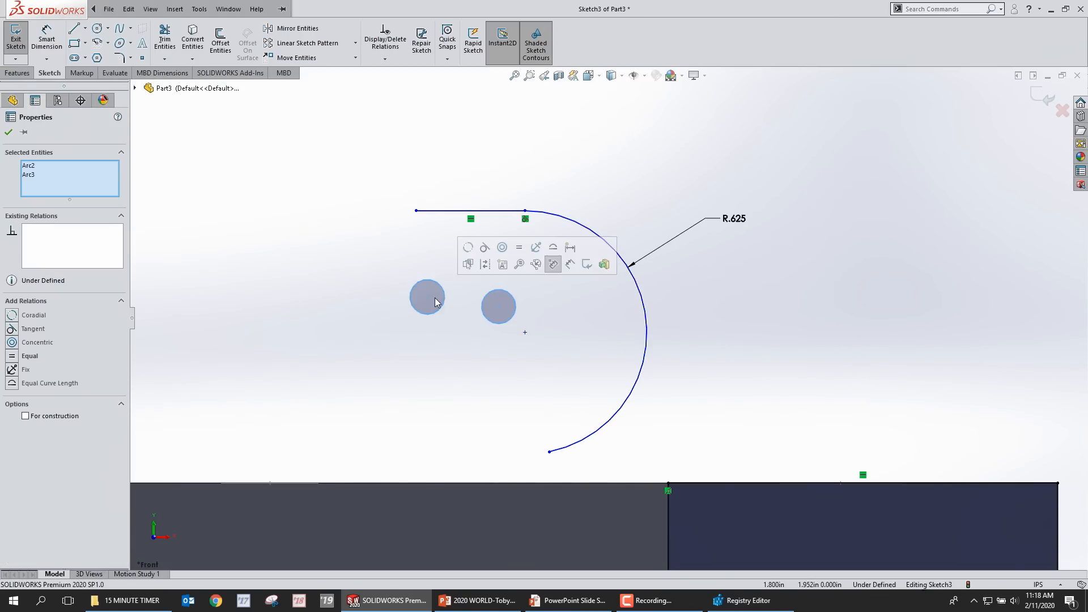
click(519, 249)
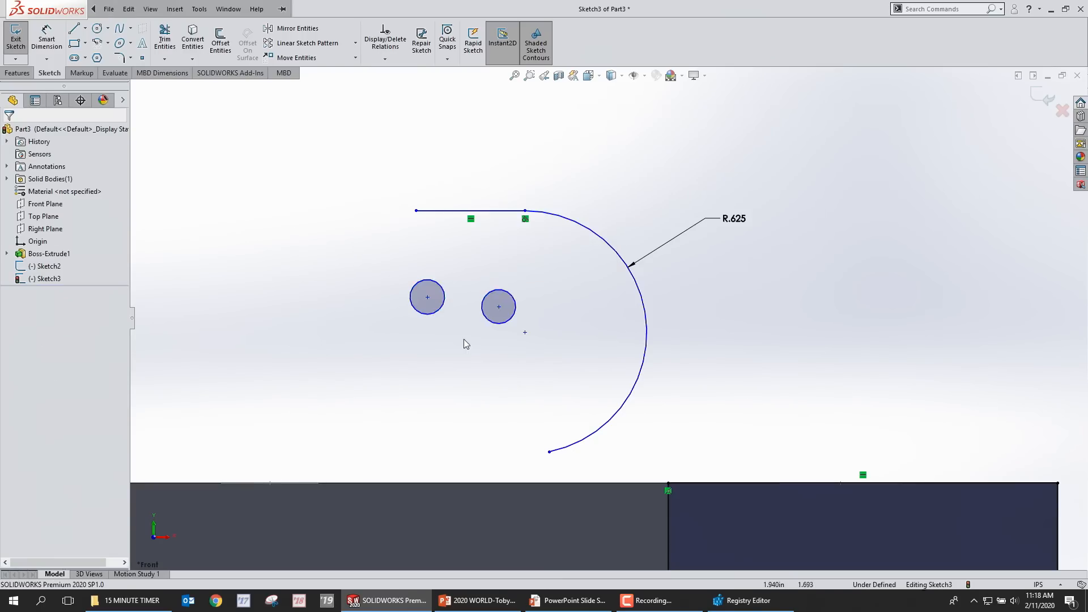
scroll(433, 323, down, 3)
drag(605, 263, 618, 238)
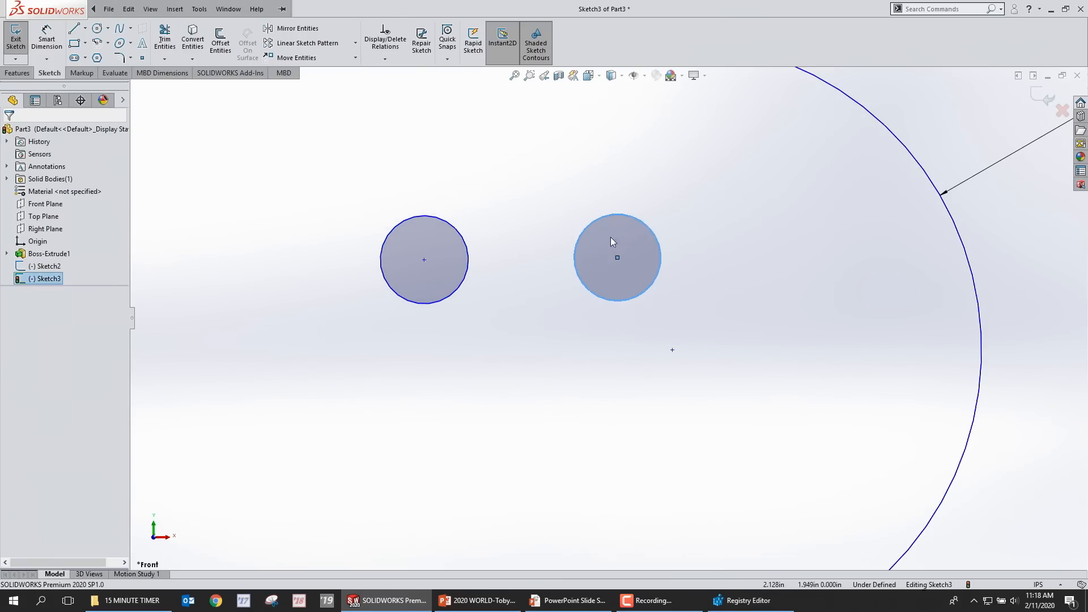
Step: Move the whole stepped profile by its shaded contour to above the block's origin end and turn off shaded sketch contours
scroll(413, 266, up, 8)
scroll(312, 226, down, 3)
mouse_move(273, 311)
mouse_down()
mouse_move(505, 264)
mouse_move(471, 257)
mouse_move(523, 227)
mouse_move(633, 196)
mouse_move(465, 266)
mouse_move(445, 234)
mouse_move(441, 259)
mouse_move(601, 236)
mouse_move(719, 249)
mouse_move(525, 255)
mouse_up()
click(559, 298)
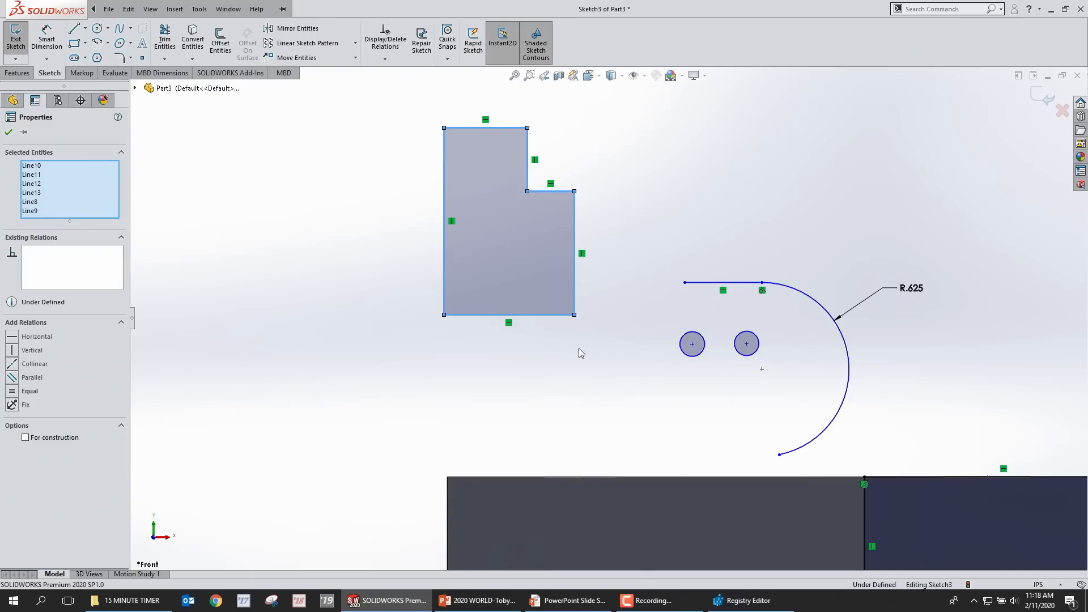
scroll(709, 355, down, 3)
click(564, 231)
scroll(487, 222, up, 3)
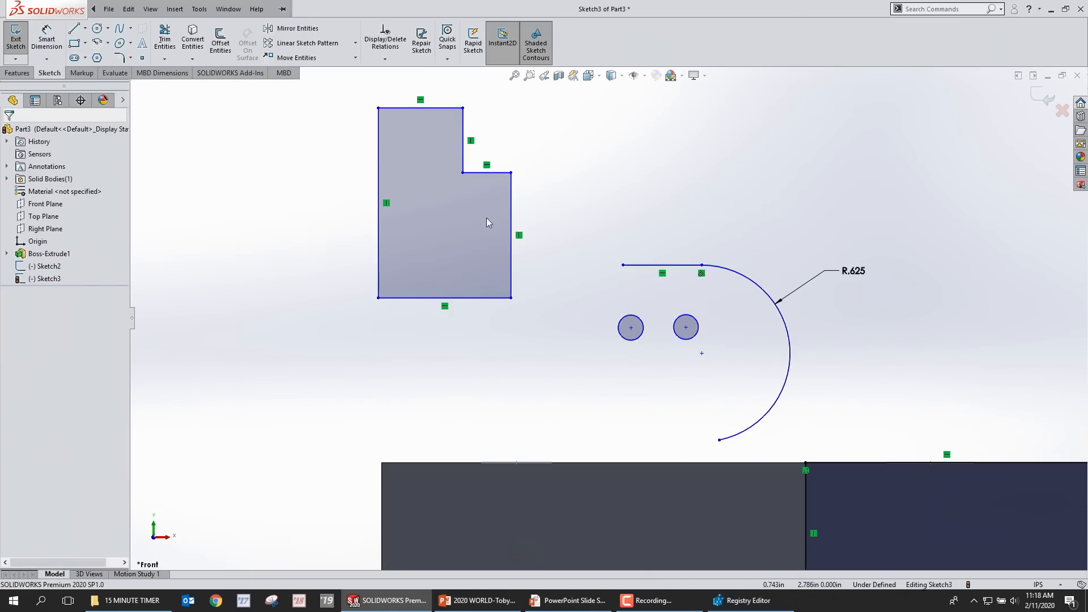
click(535, 42)
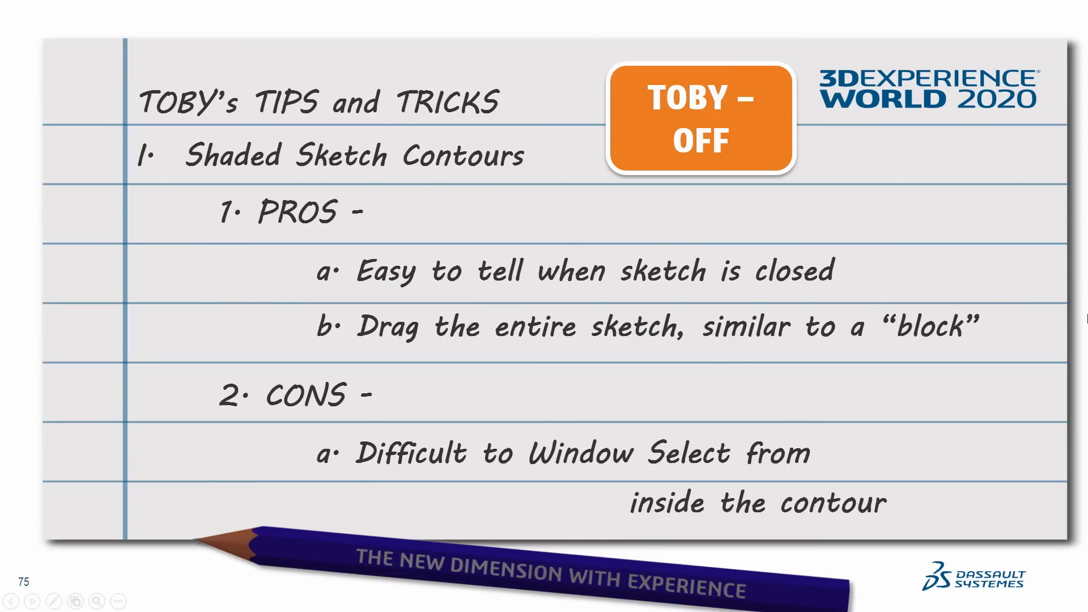
click(765, 245)
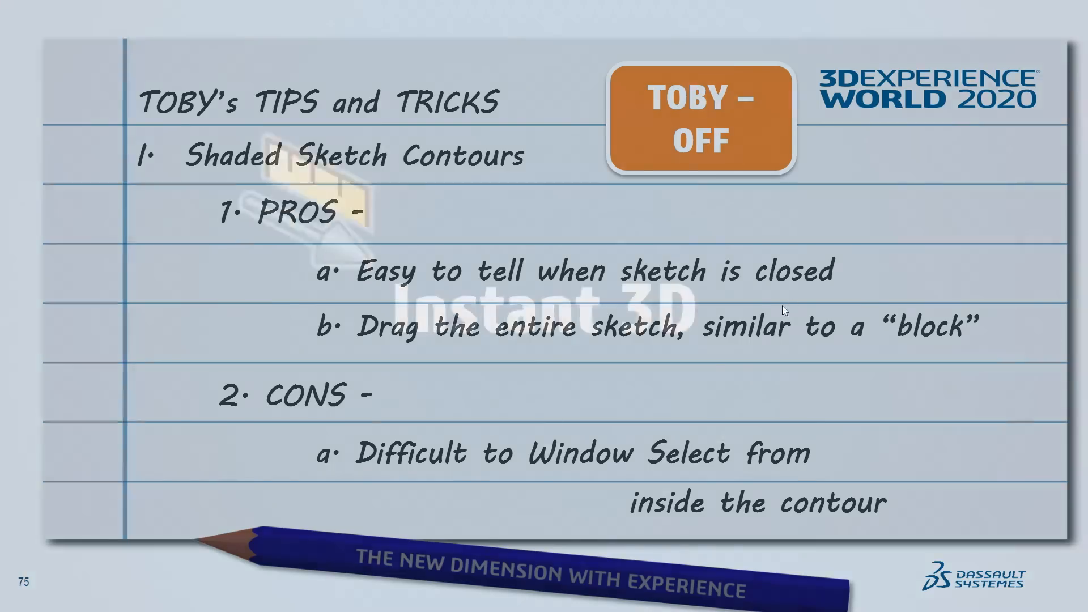
click(917, 213)
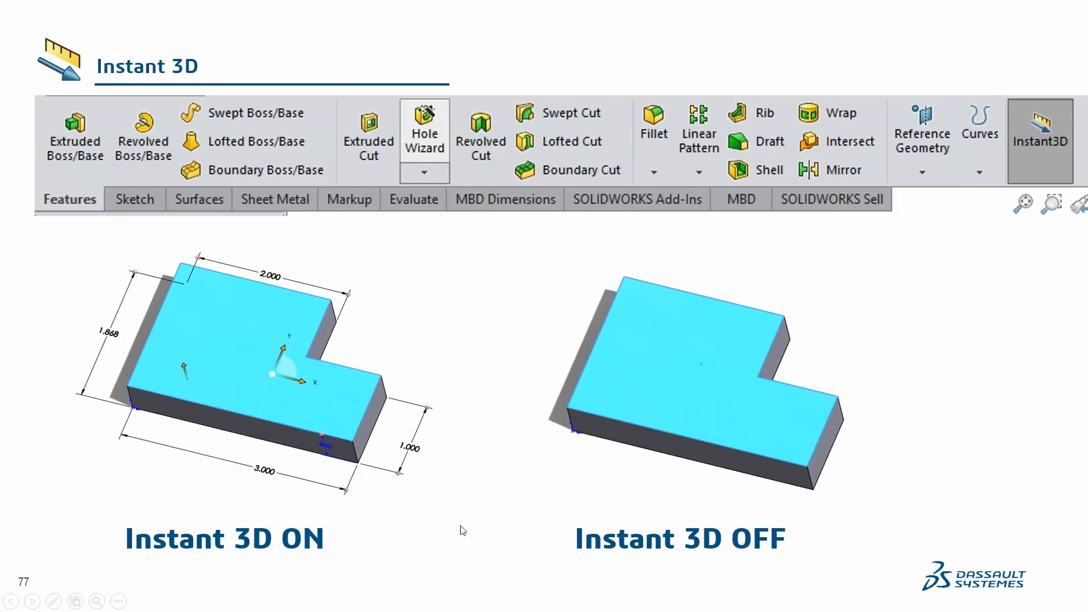
Step: Switch back to SOLIDWORKS, delete all the geometry in the open sketch and exit the sketch
key(super)
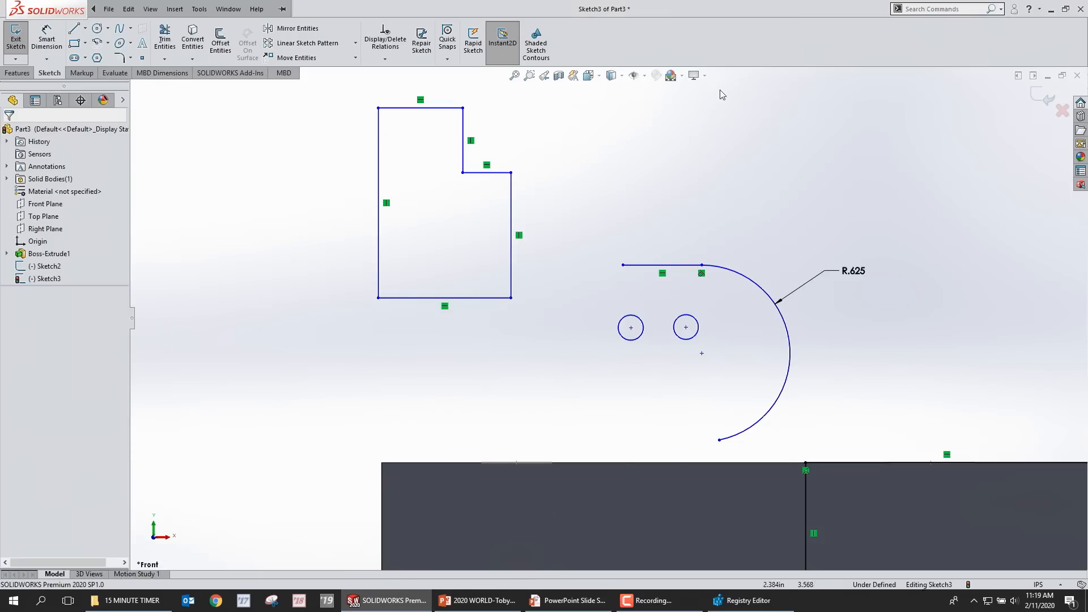
click(386, 600)
key(z)
key(z)
key(z)
key(z)
key(z)
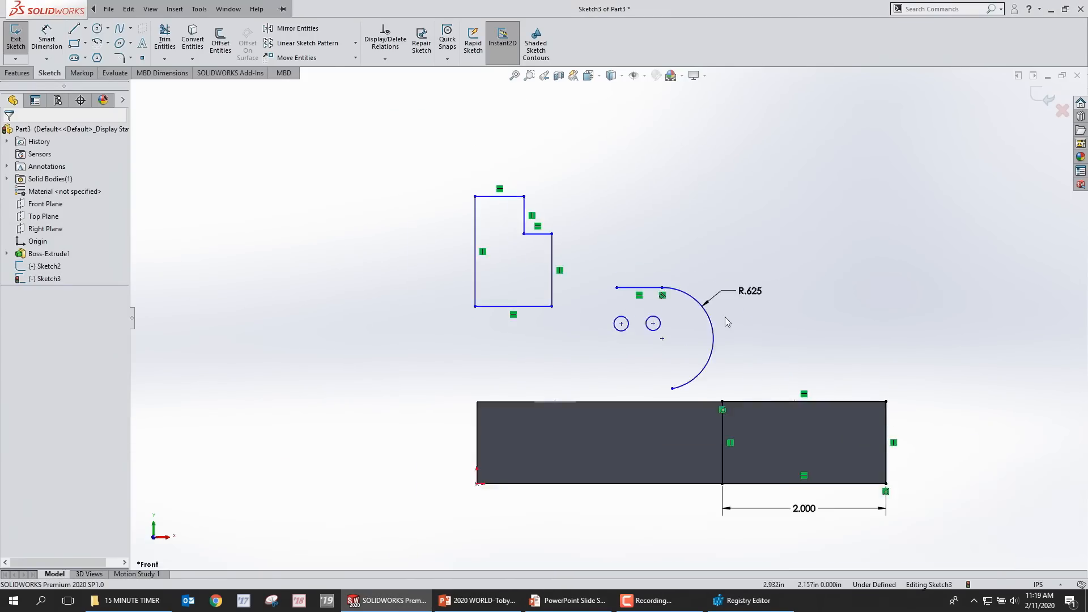
drag(429, 180, 870, 488)
key(Delete)
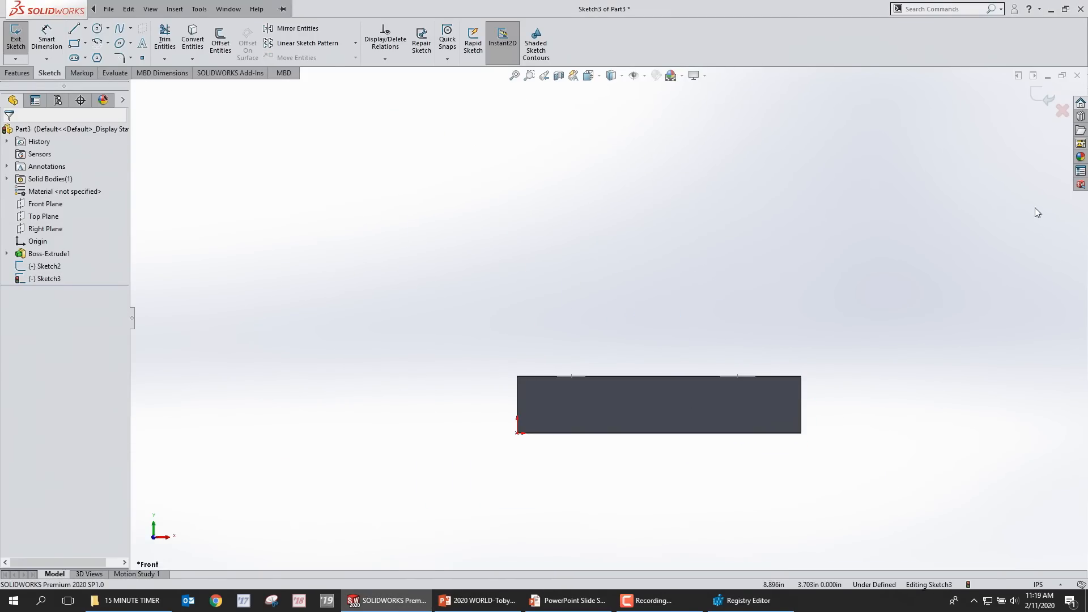
click(1037, 92)
Step: Stretch the block's length to about 6.545 in with Instant3D from its end face and set its height to 1.500 in
middle_drag(716, 235, 630, 429)
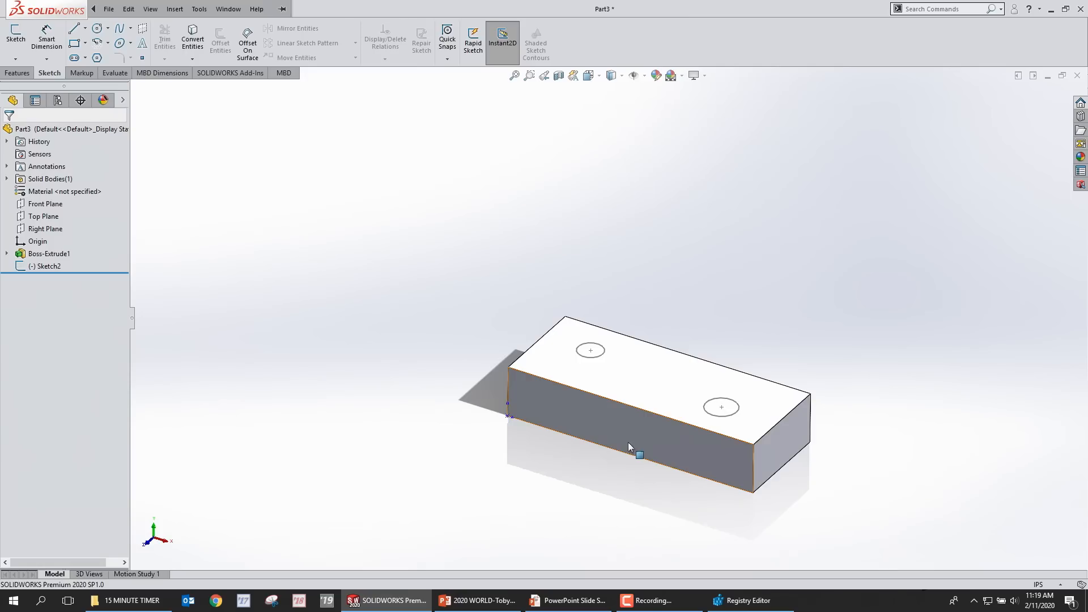
click(771, 464)
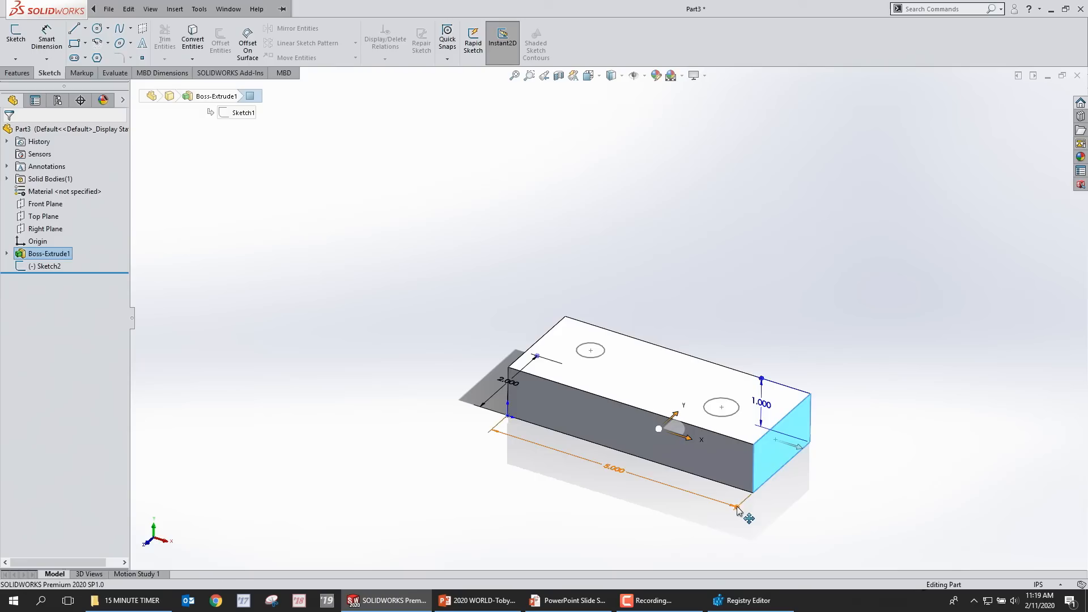
drag(737, 508, 792, 533)
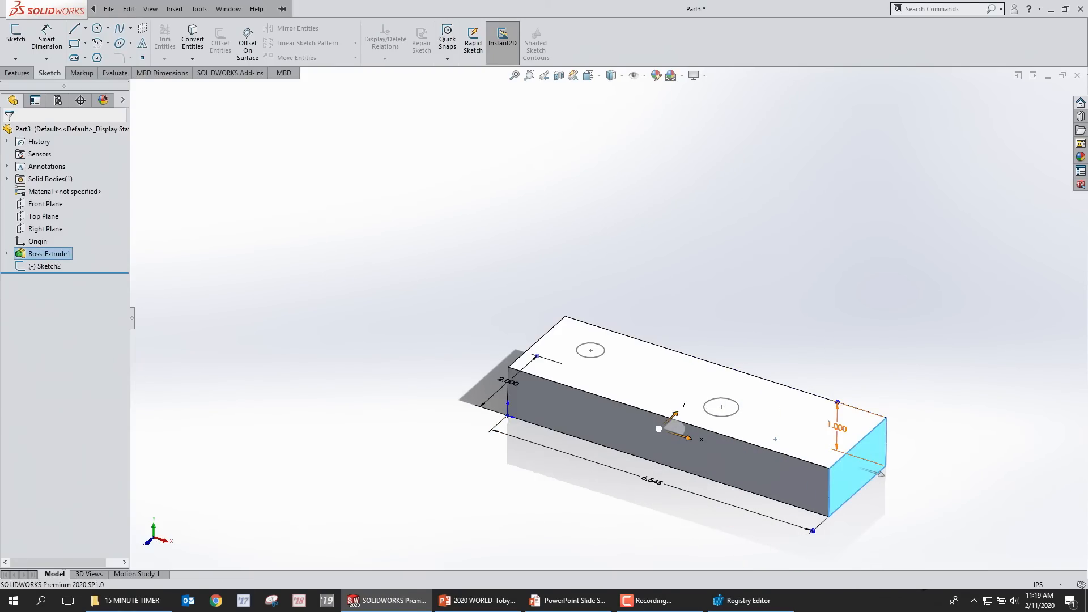
click(836, 429)
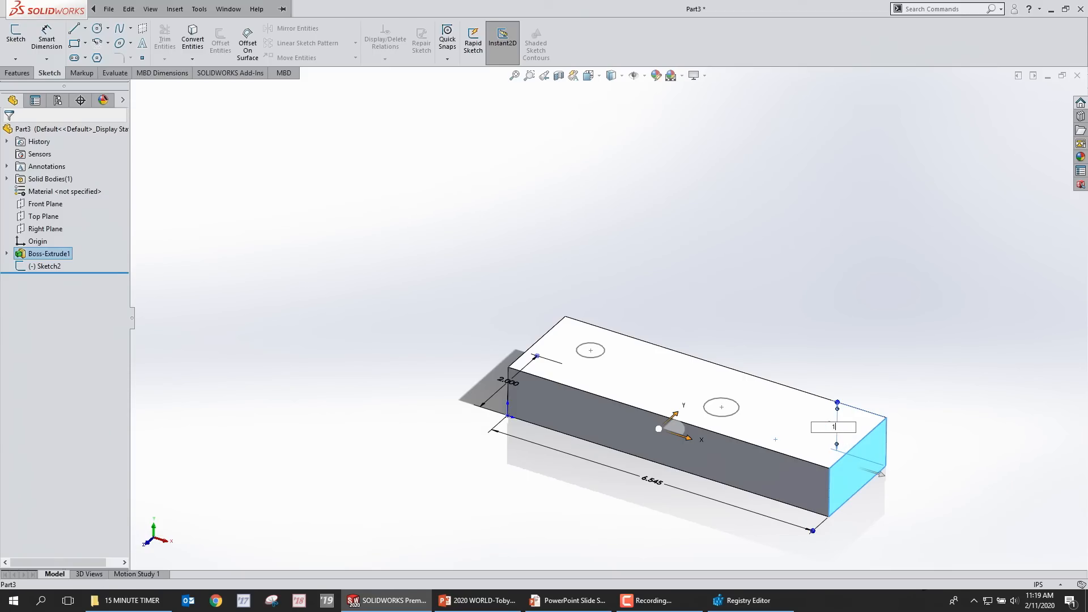
key(Return)
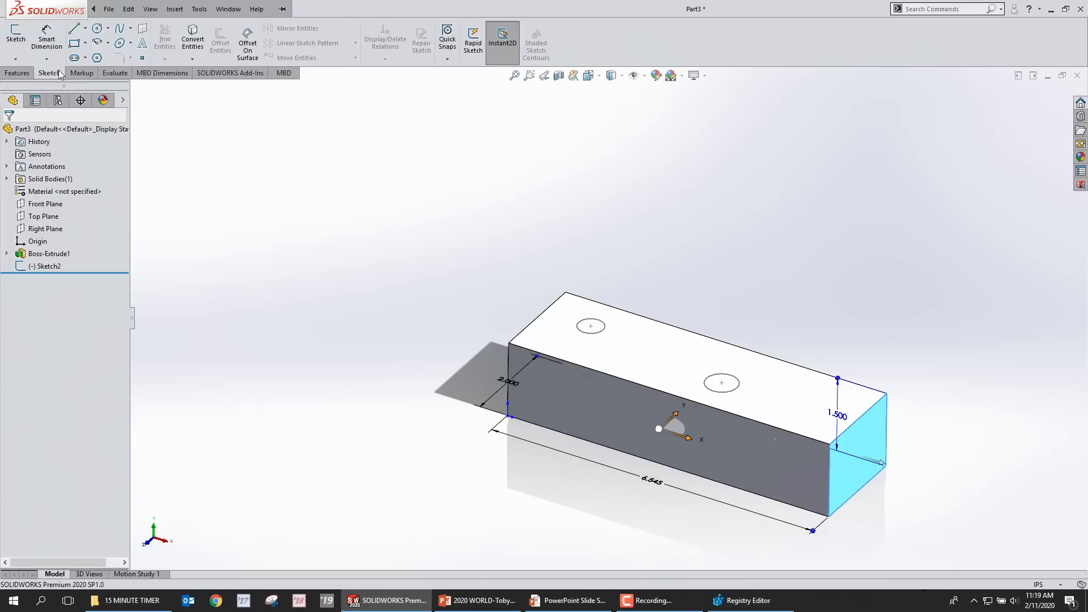
Step: Cut the two circles on the block's top face as blind holes with Extruded Cut, about 0.65 in deep
click(17, 72)
click(527, 59)
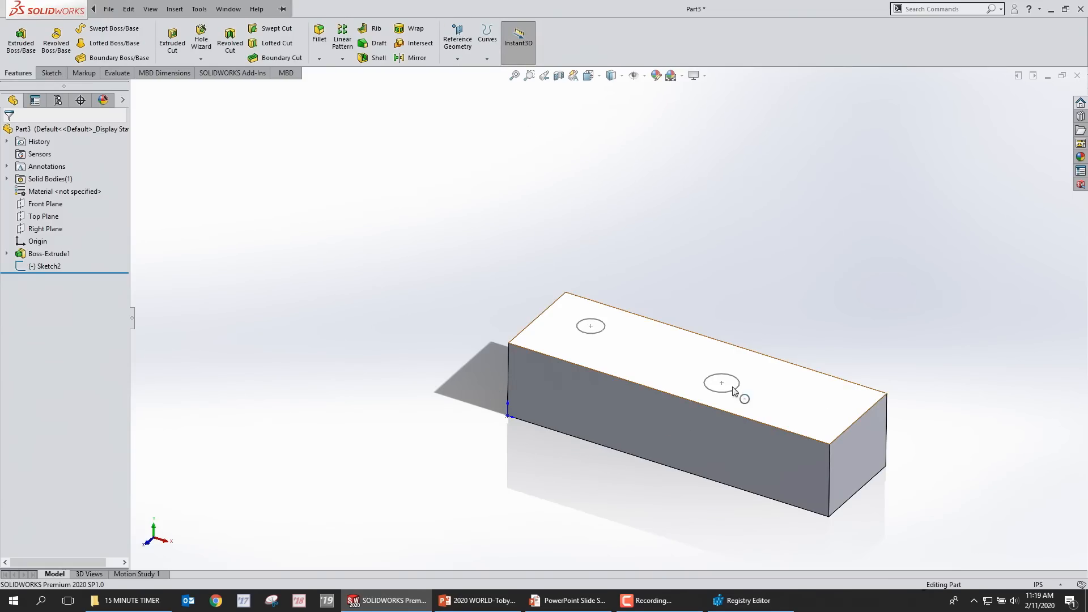
click(45, 266)
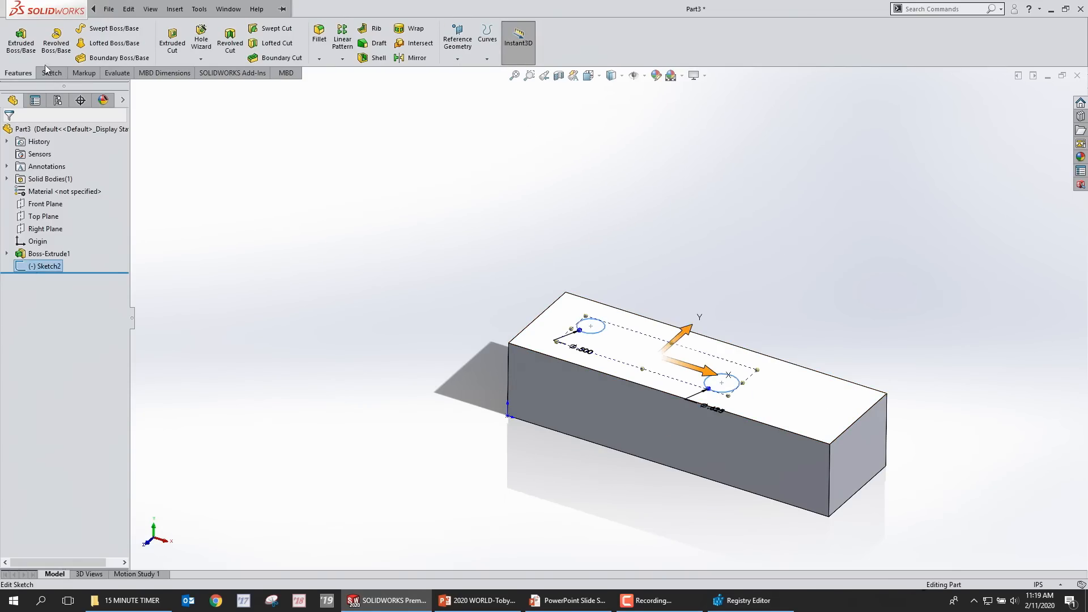
click(171, 40)
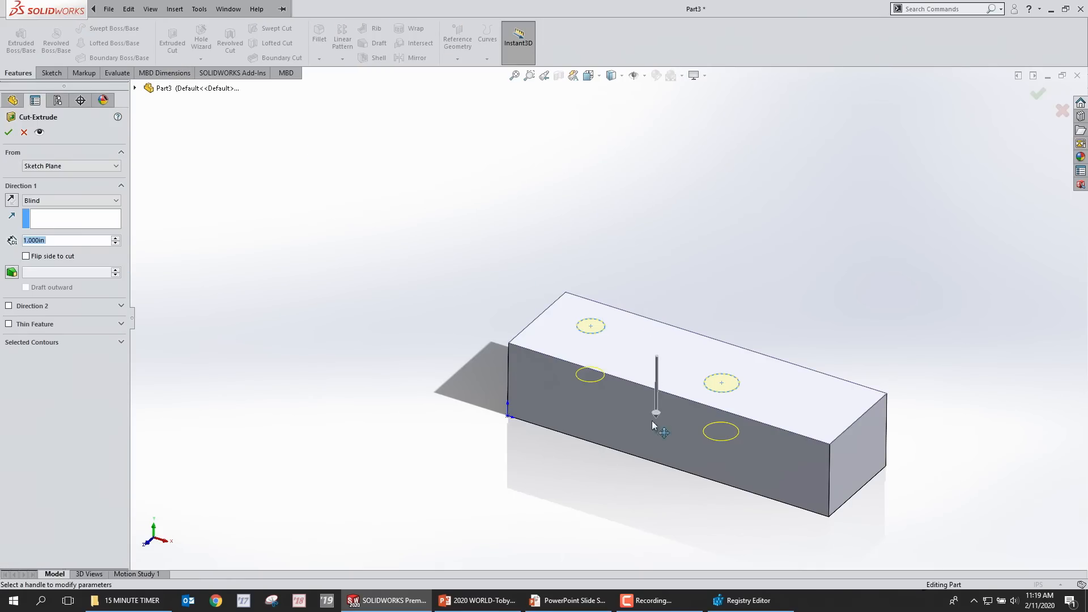
drag(665, 419, 662, 398)
click(1040, 95)
click(733, 391)
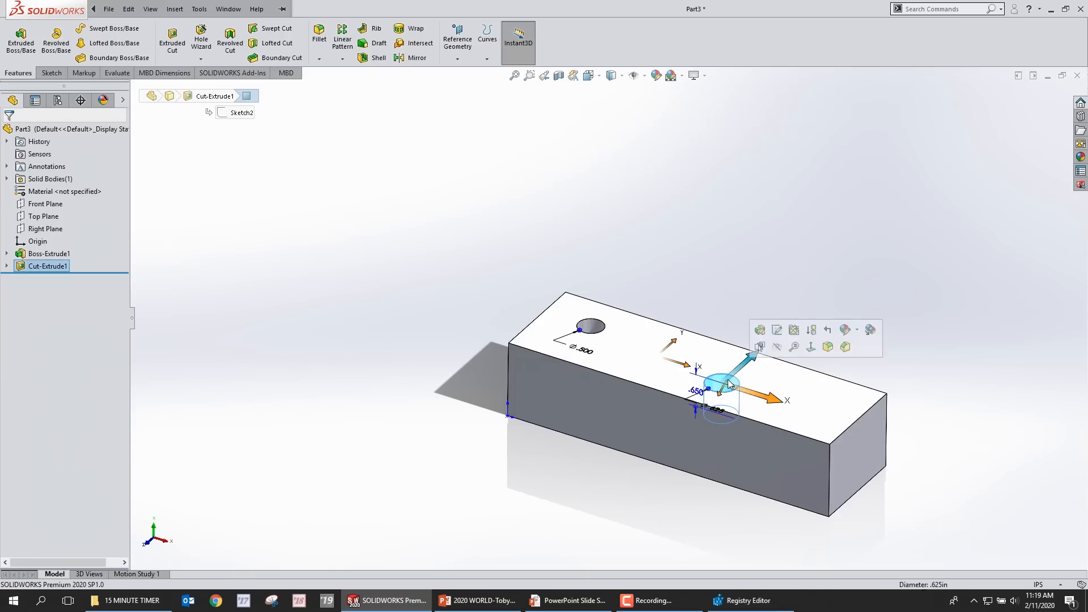
scroll(733, 390, down, 2)
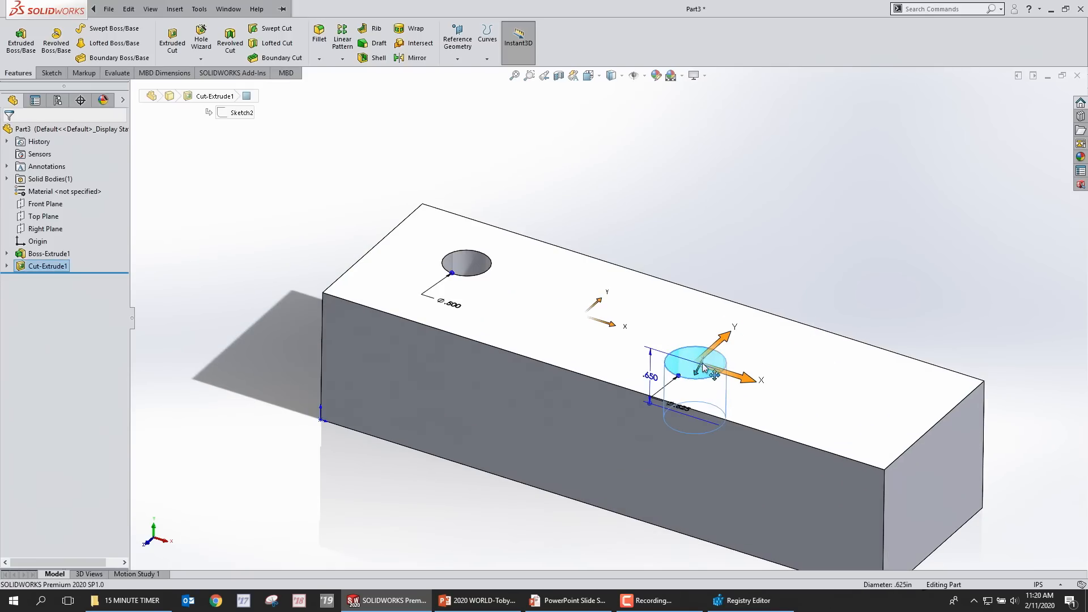
middle_drag(703, 371, 689, 418)
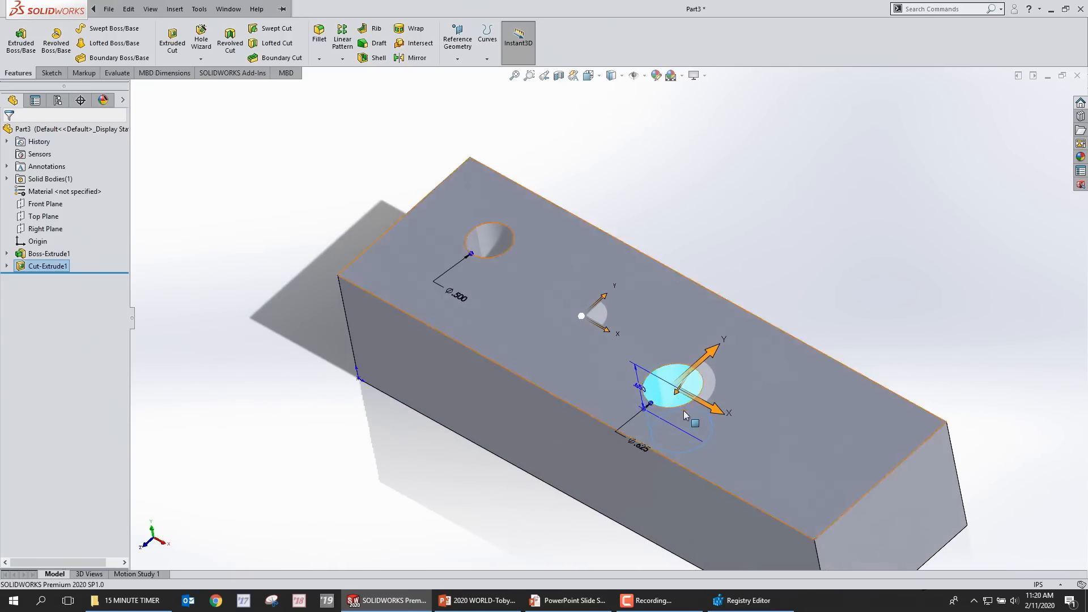
drag(691, 399, 703, 364)
key(Escape)
Step: Edit the hole cut's sketch, delete the 0.625 in circle's diameter dimension and exit the sketch
click(680, 385)
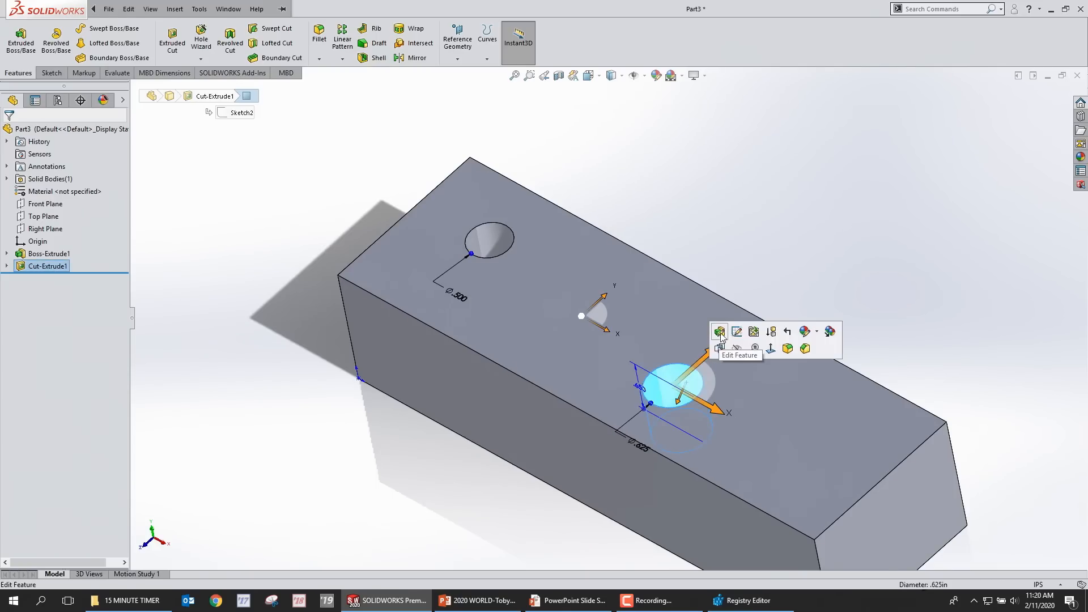
click(736, 332)
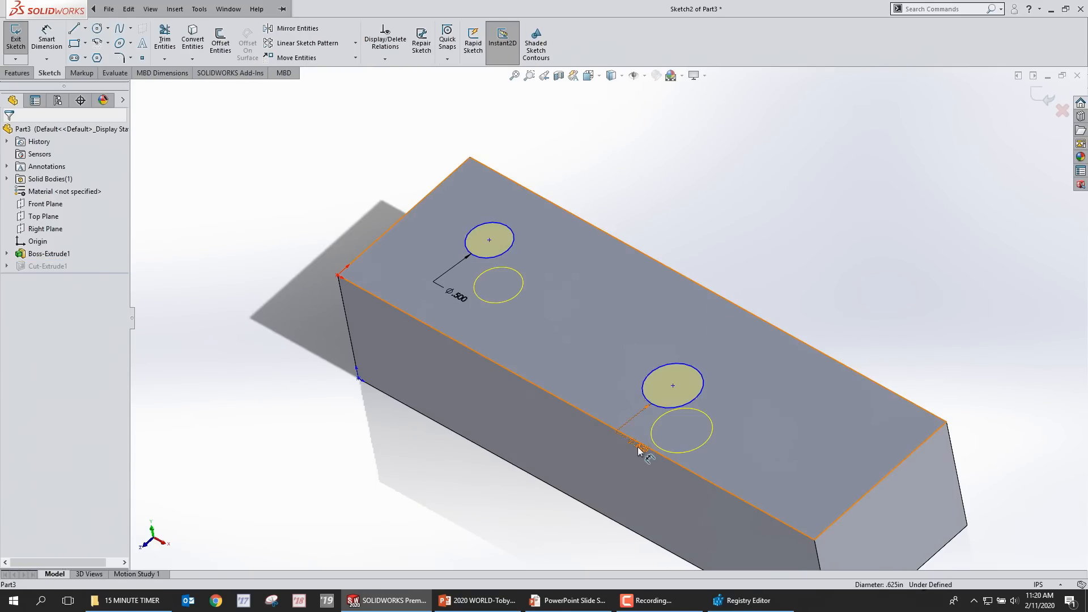
click(638, 450)
key(Return)
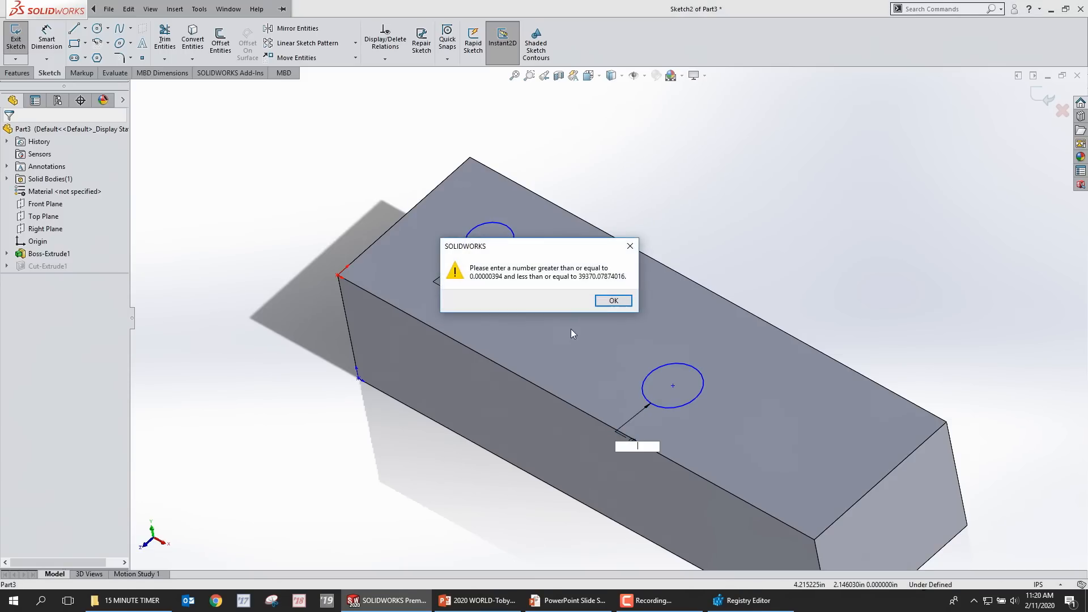
click(611, 302)
drag(559, 418, 660, 464)
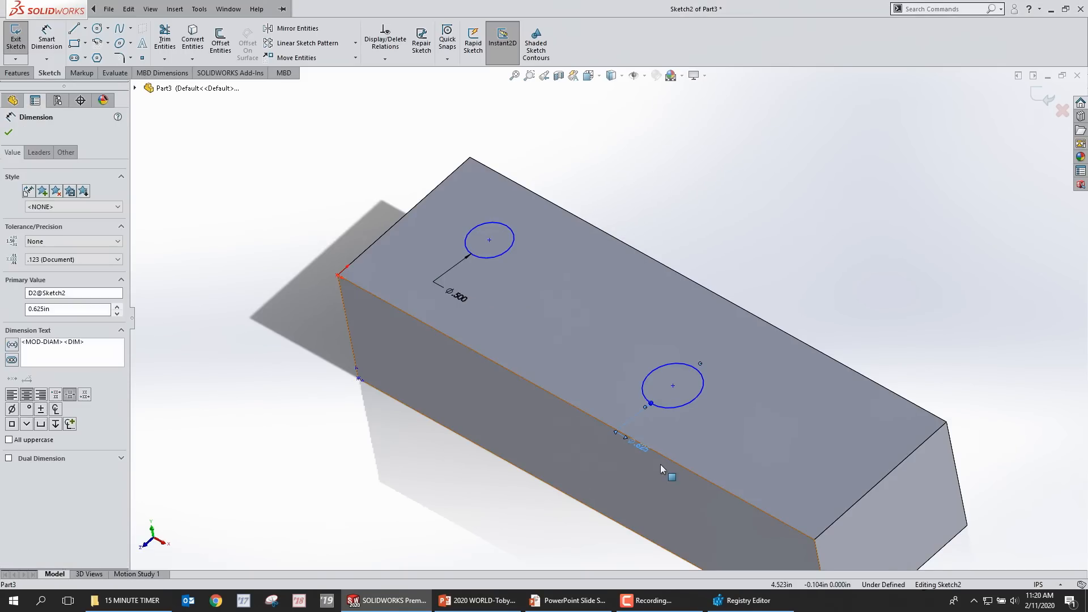
key(Delete)
click(1042, 97)
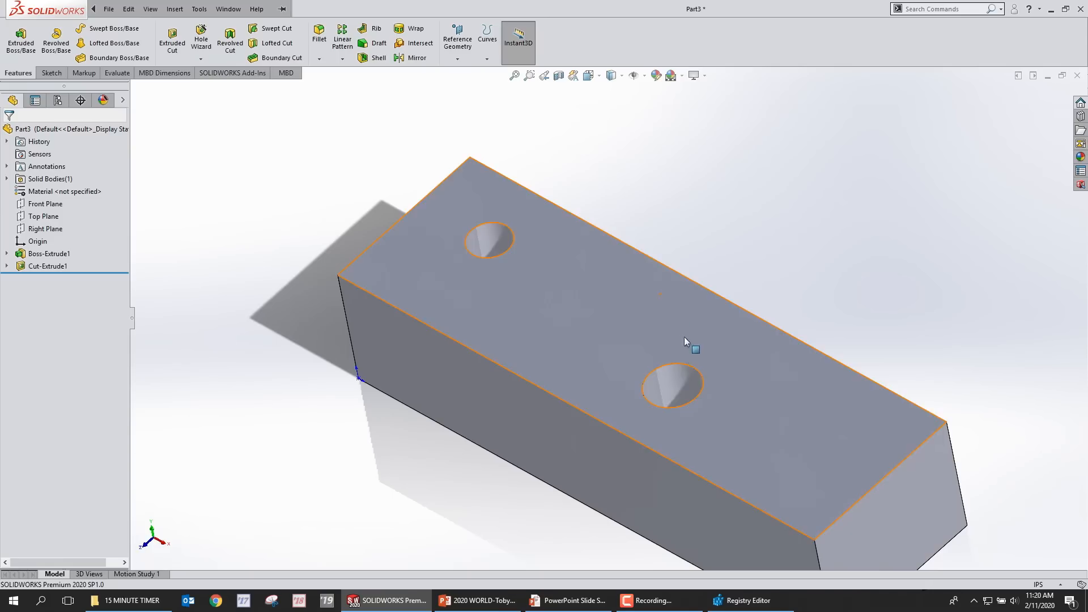
Step: Enlarge the undimensioned hole with Instant3D and adjust the cut depth from its bottom face to about 0.417 in
click(662, 379)
drag(706, 357, 660, 375)
middle_drag(656, 438, 698, 441)
click(674, 406)
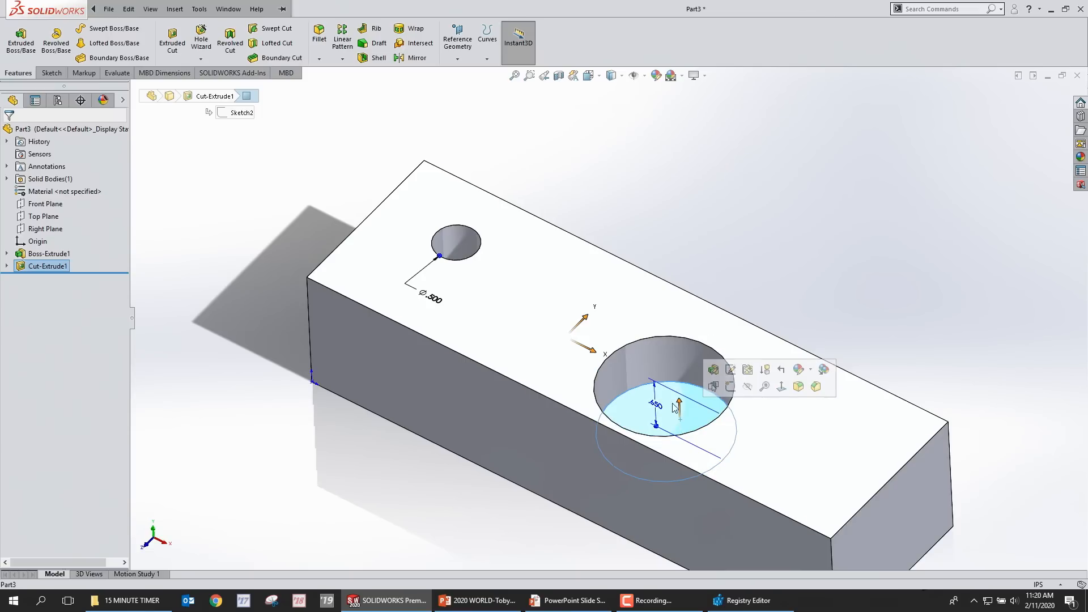
drag(681, 405, 714, 453)
scroll(792, 279, up, 2)
Step: Display the block's Instant3D dimensions from its top face and open the length dimension for editing
click(655, 346)
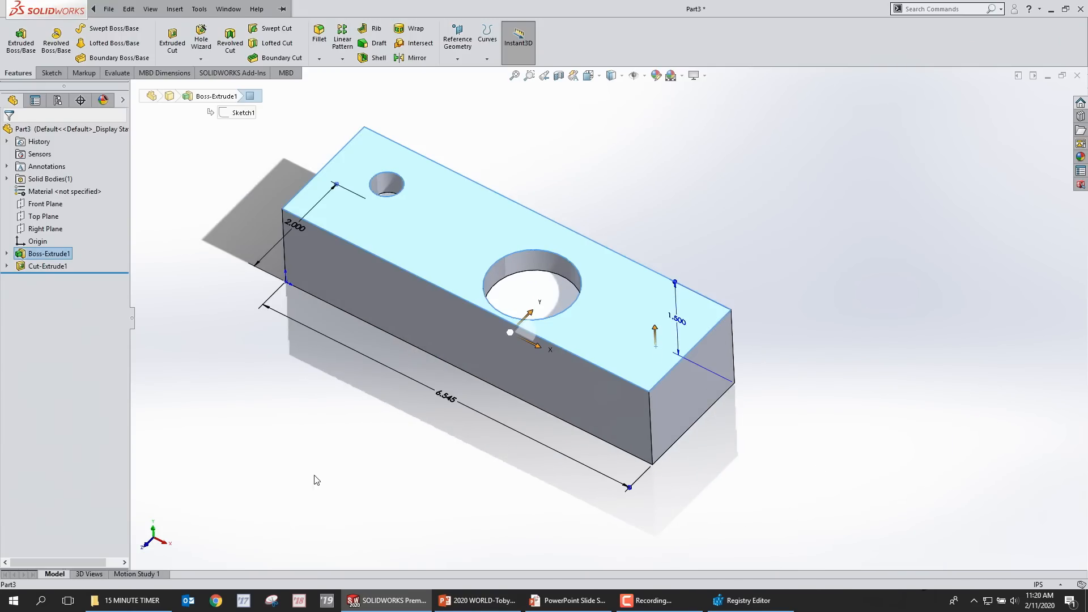
mouse_move(569, 600)
click(445, 399)
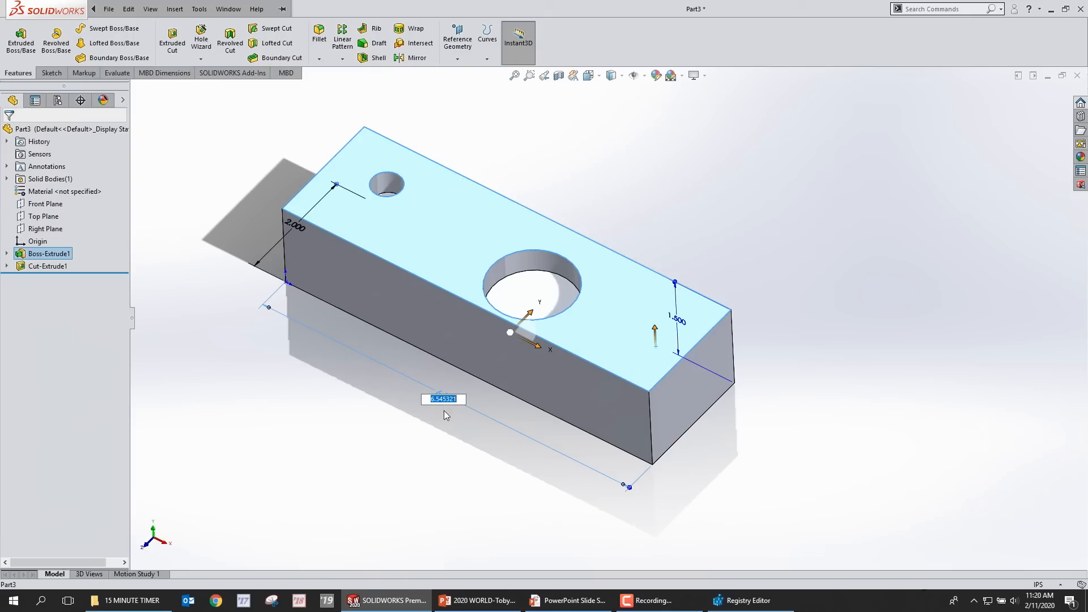
click(575, 198)
Step: In front view, copy the Top Plane upward as a new offset plane about 1.276 in above it
middle_drag(248, 235, 257, 230)
key(ctrl+1)
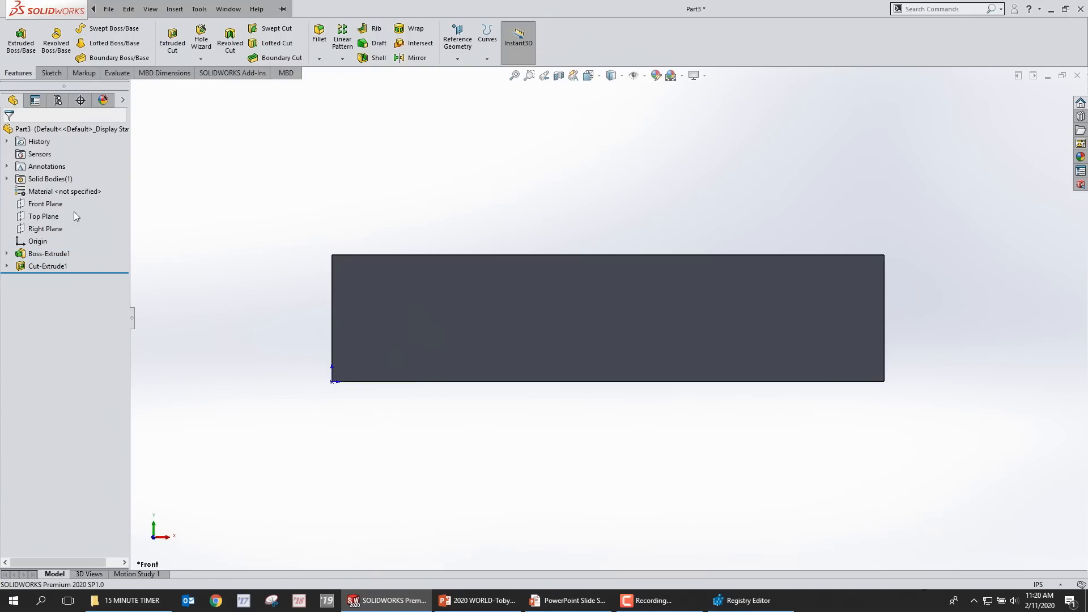
click(43, 216)
ctrl+drag(311, 358, 314, 277)
key(Return)
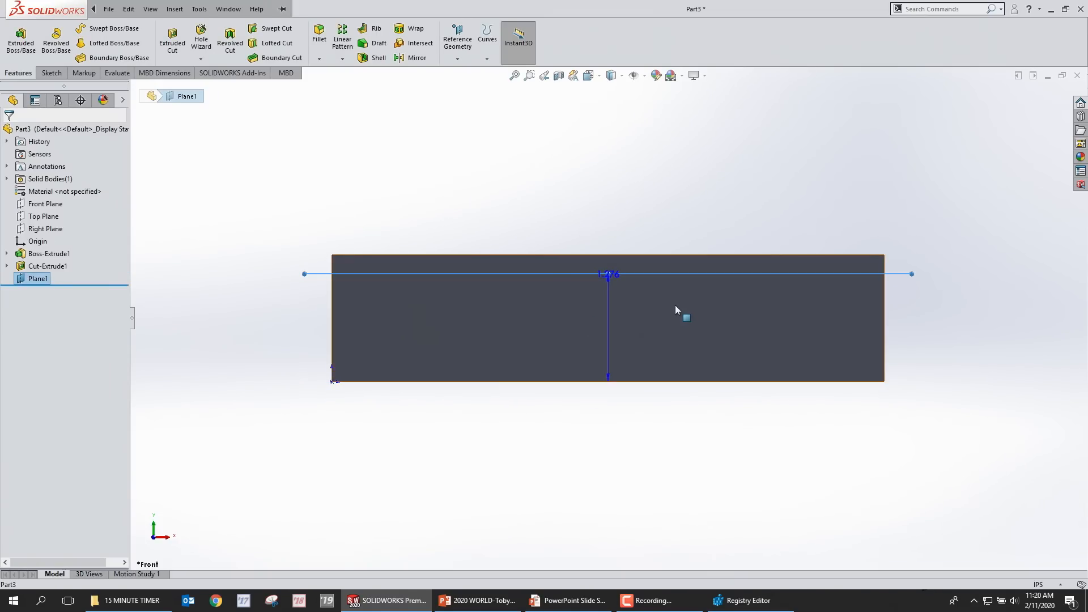
Step: Raise the offset plane above the block's top face with Instant3D by its offset dimension
middle_drag(810, 280, 618, 279)
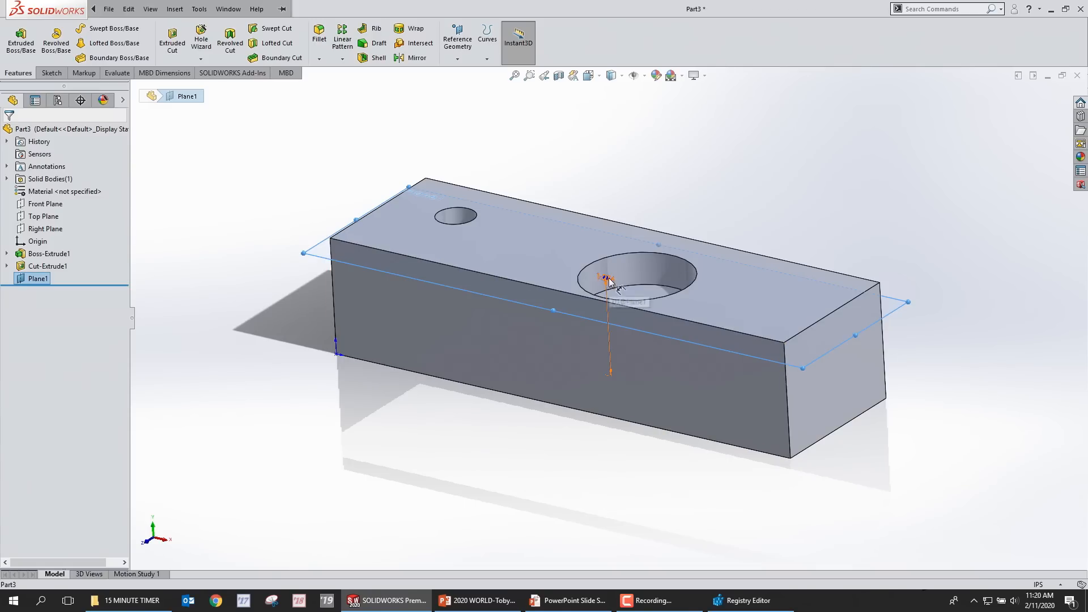
drag(606, 280, 663, 262)
click(687, 189)
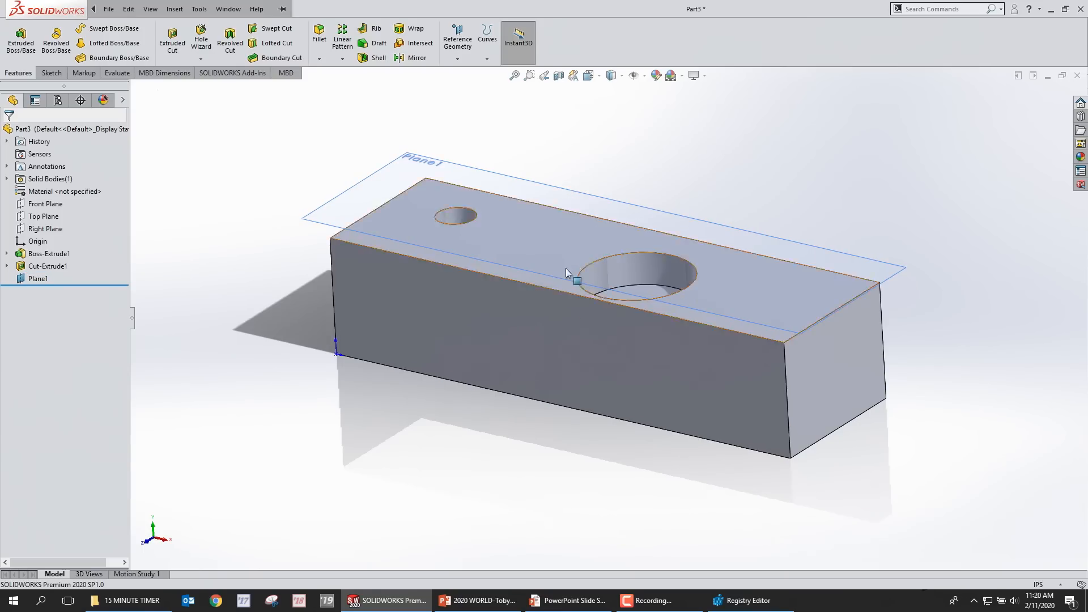
Step: Switch to the PowerPoint slide show and advance to the Instant 3D pros and cons slide
click(589, 600)
click(443, 361)
click(832, 297)
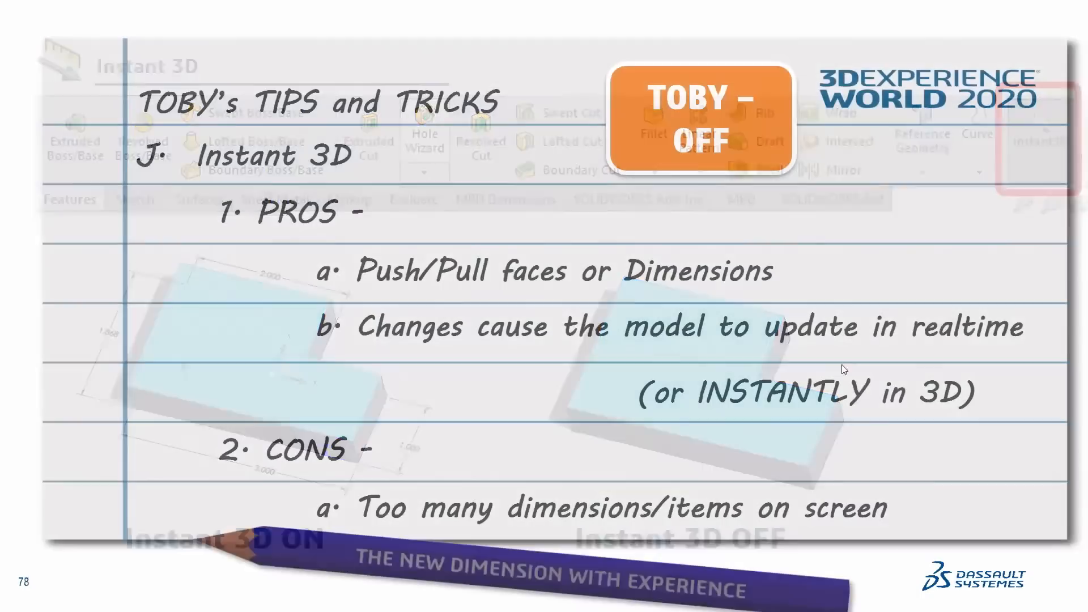
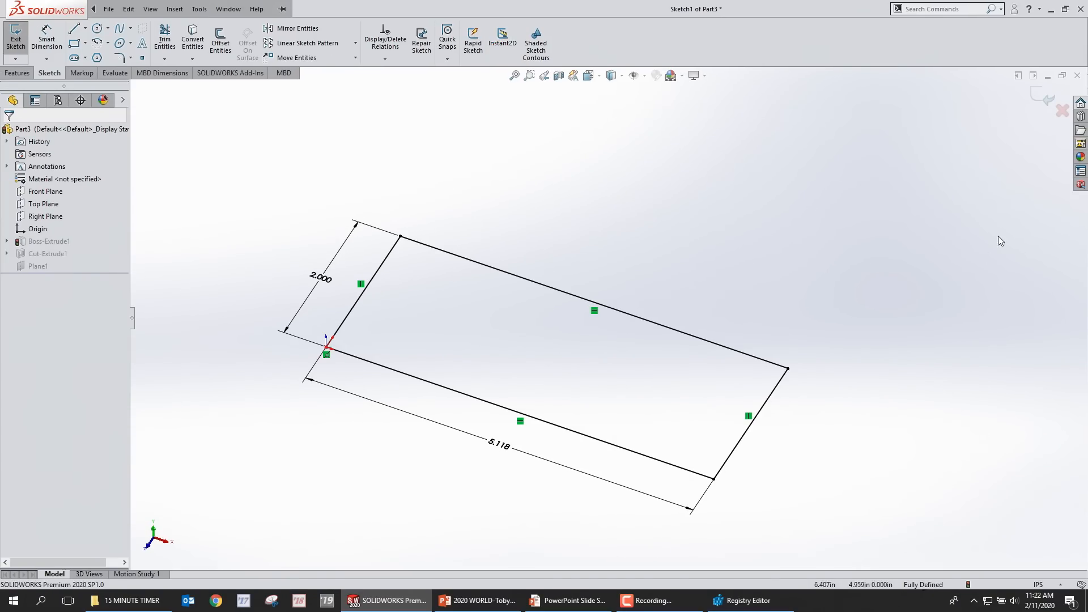
Step: Turn on Instant2D and shorten the sketched rectangle's length dimension to about 4.95 in
key(z)
key(z)
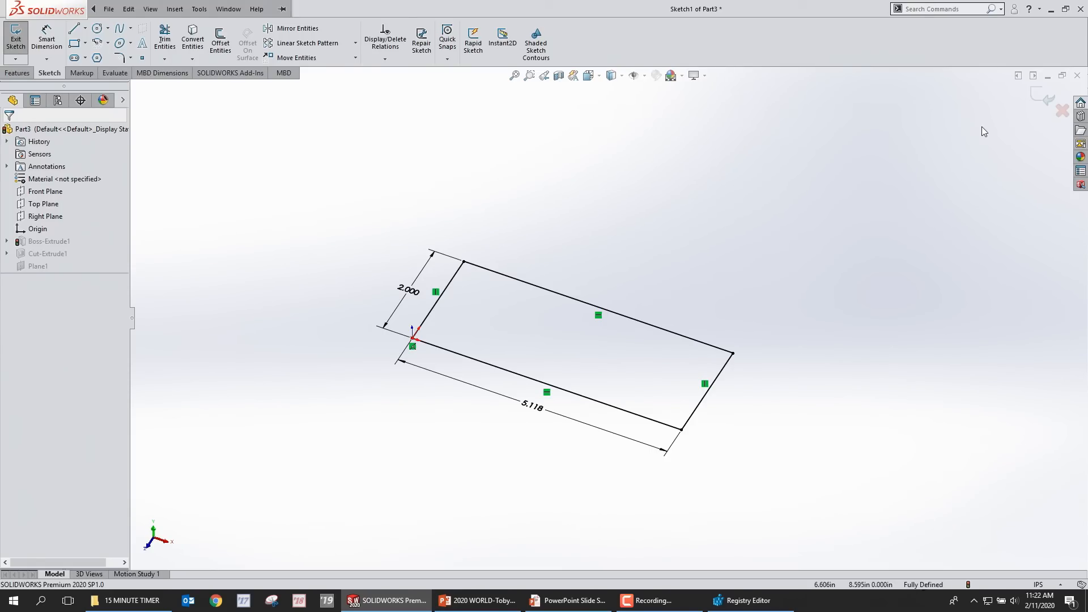
mouse_move(780, 479)
middle_down()
mouse_move(651, 418)
mouse_move(612, 359)
mouse_move(601, 256)
middle_up()
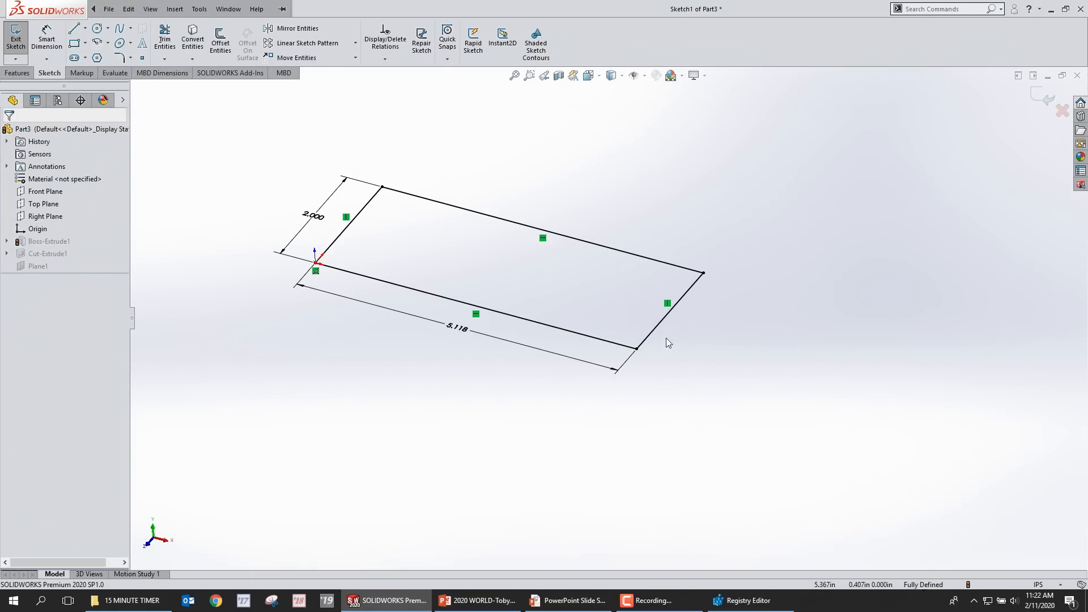
click(460, 337)
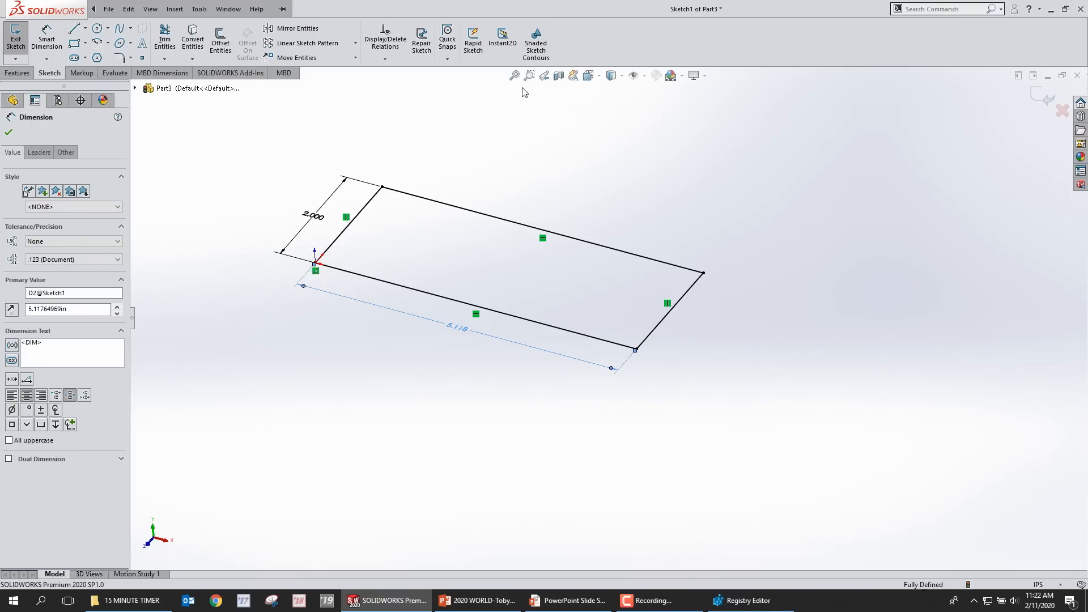
click(502, 41)
drag(618, 370, 594, 345)
scroll(552, 357, up, 4)
scroll(606, 340, down, 5)
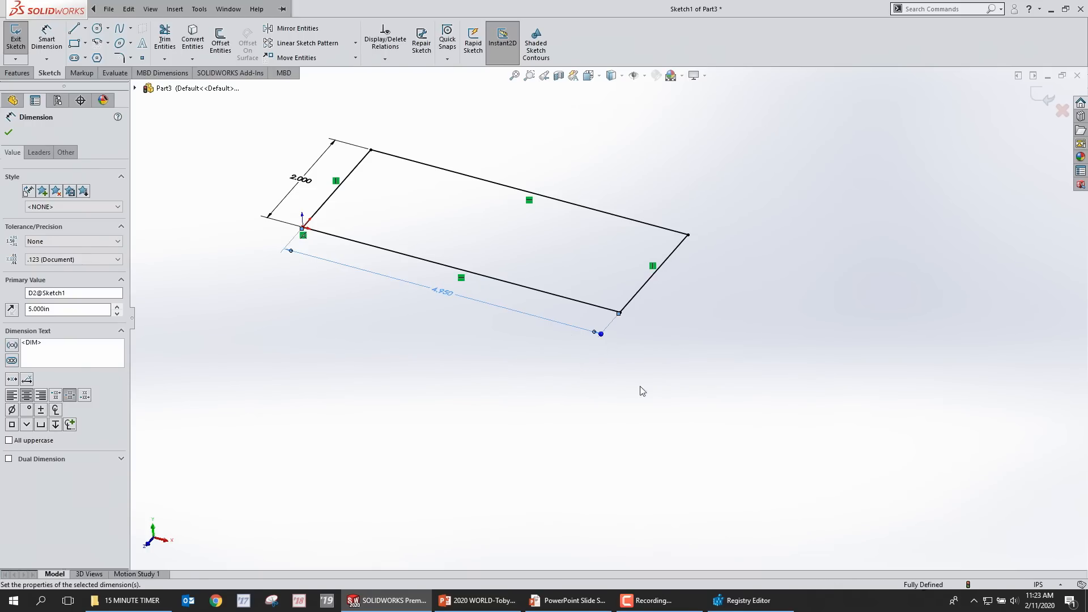
Step: Deselect the length dimension, turn off Instant2D and exit the block's base sketch
click(762, 223)
scroll(446, 145, up, 2)
scroll(415, 79, down, 2)
click(502, 42)
click(1051, 100)
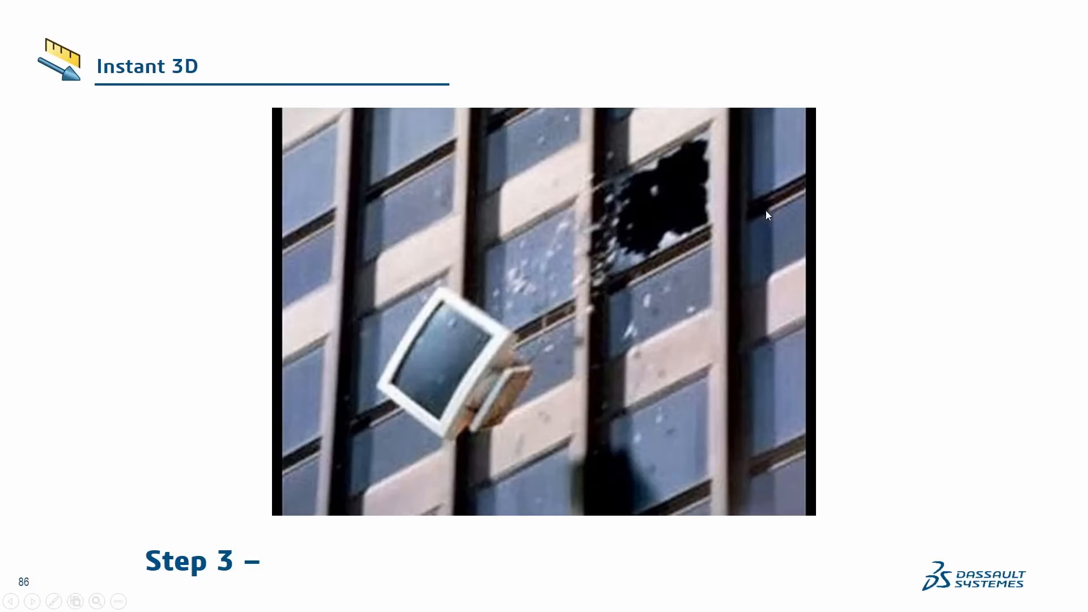
Step: Advance the PowerPoint slide show past the Instant 3D notes to Mouse Shortcuts and reveal the Select, Copy and Window or Crossing lines
click(766, 207)
click(503, 173)
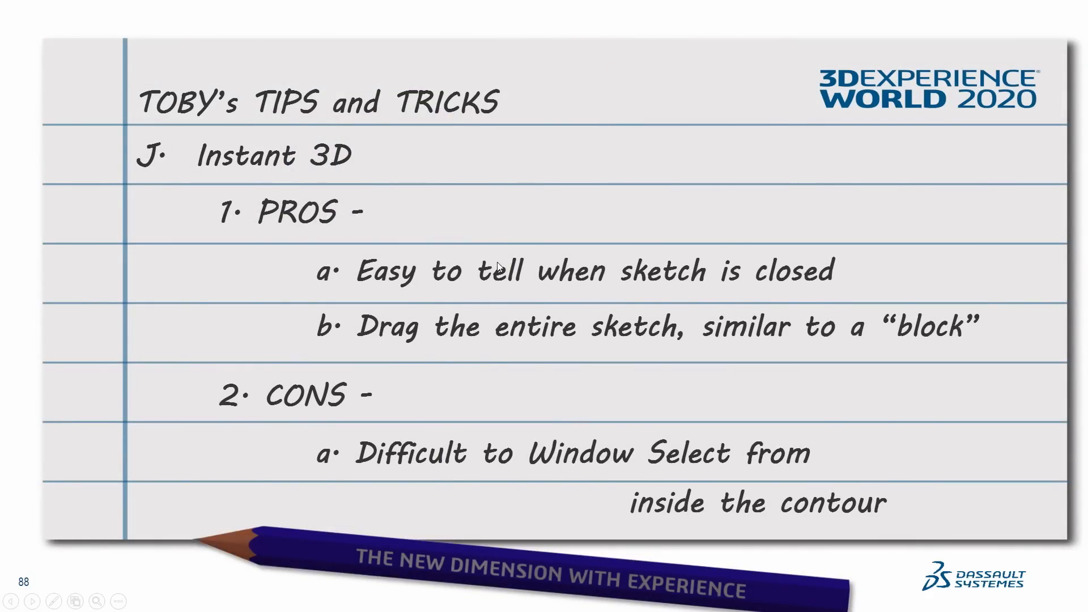
click(465, 250)
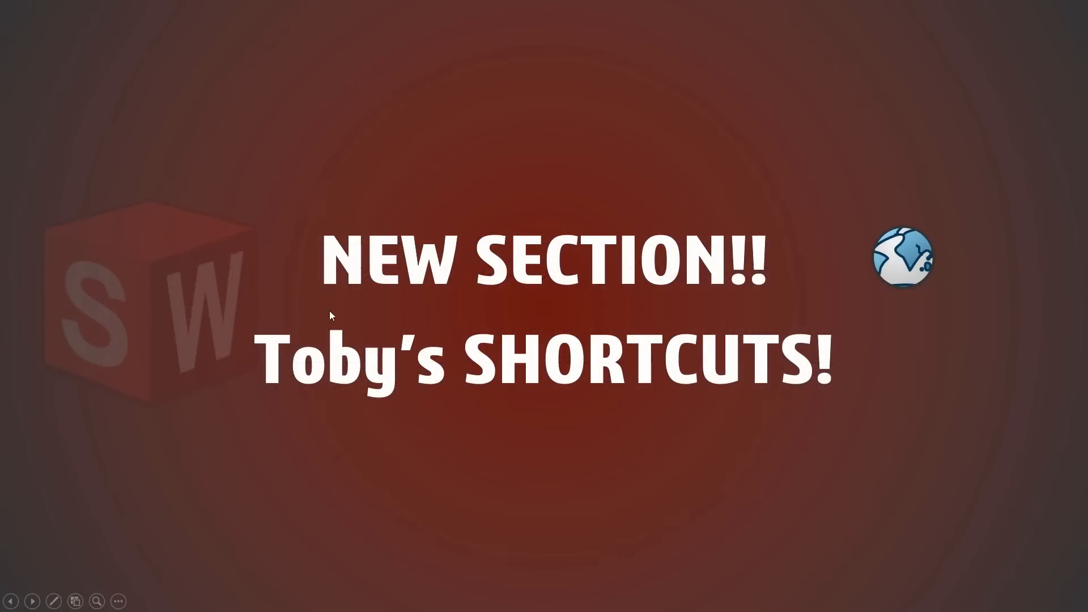
click(461, 260)
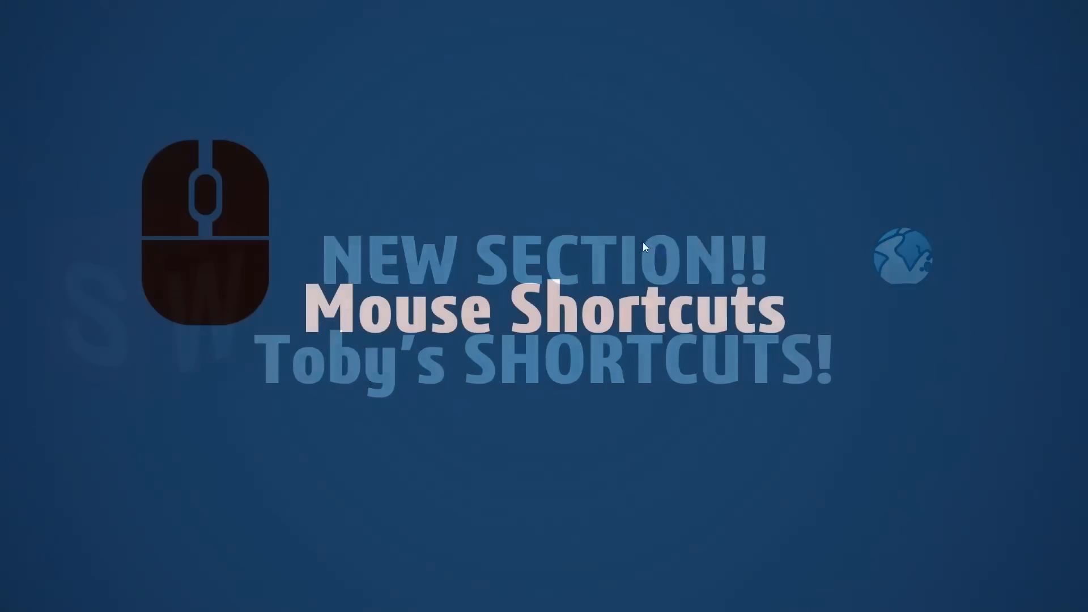
click(801, 199)
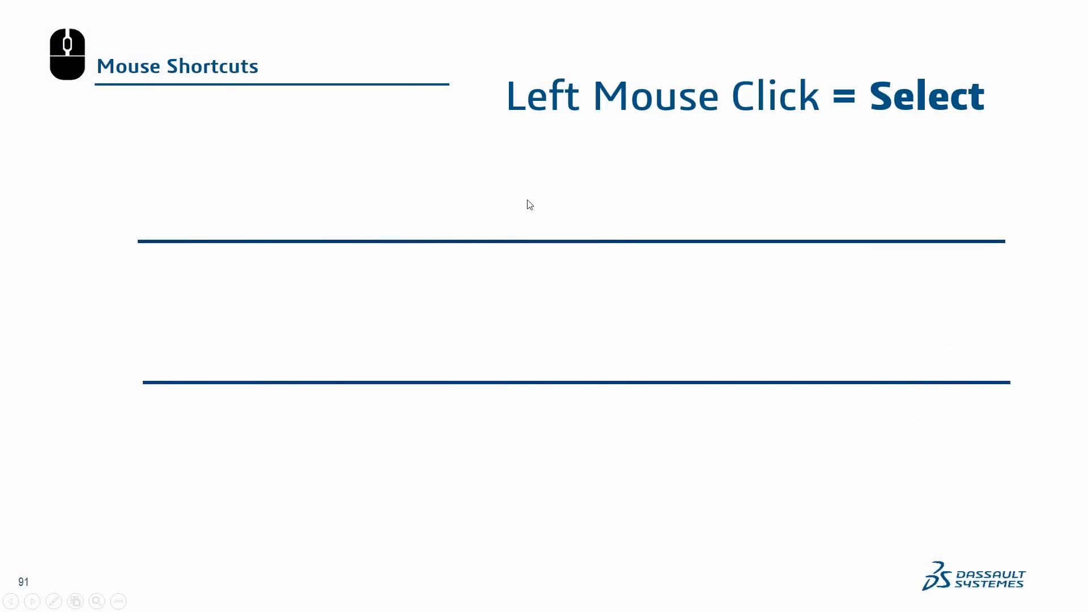
click(529, 204)
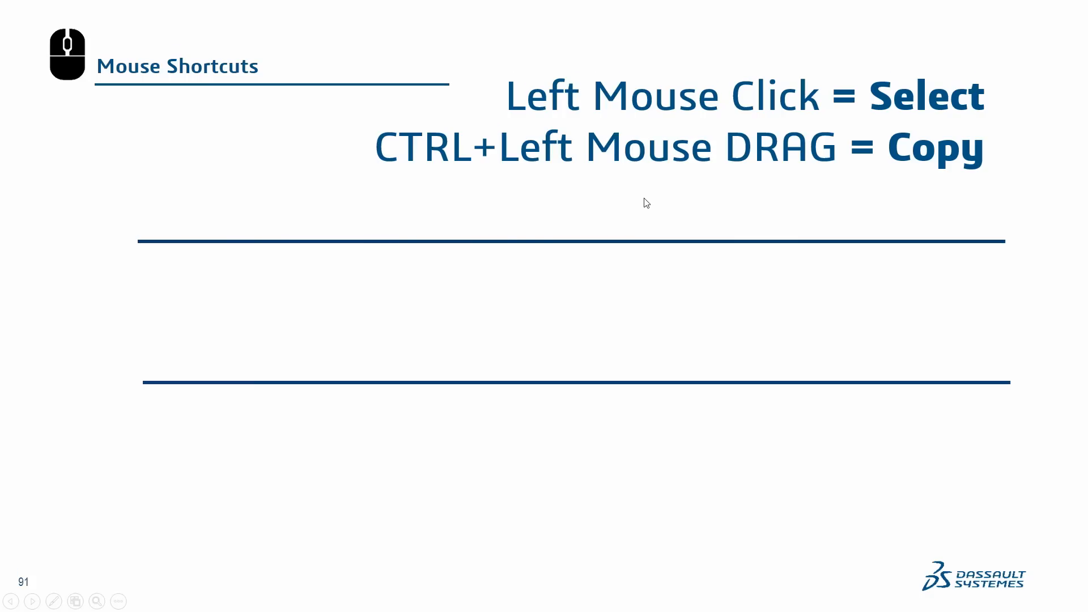
click(663, 200)
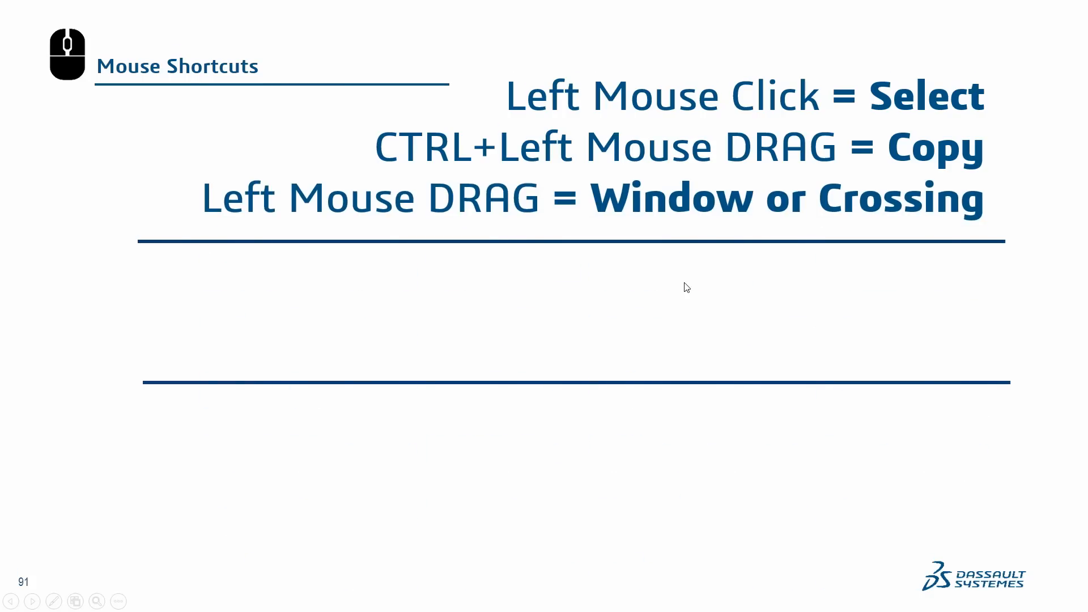
Step: Switch back to SOLIDWORKS and place a copy of the two-hole cut on the block's top face, shifted toward the origin end
key(super)
click(386, 600)
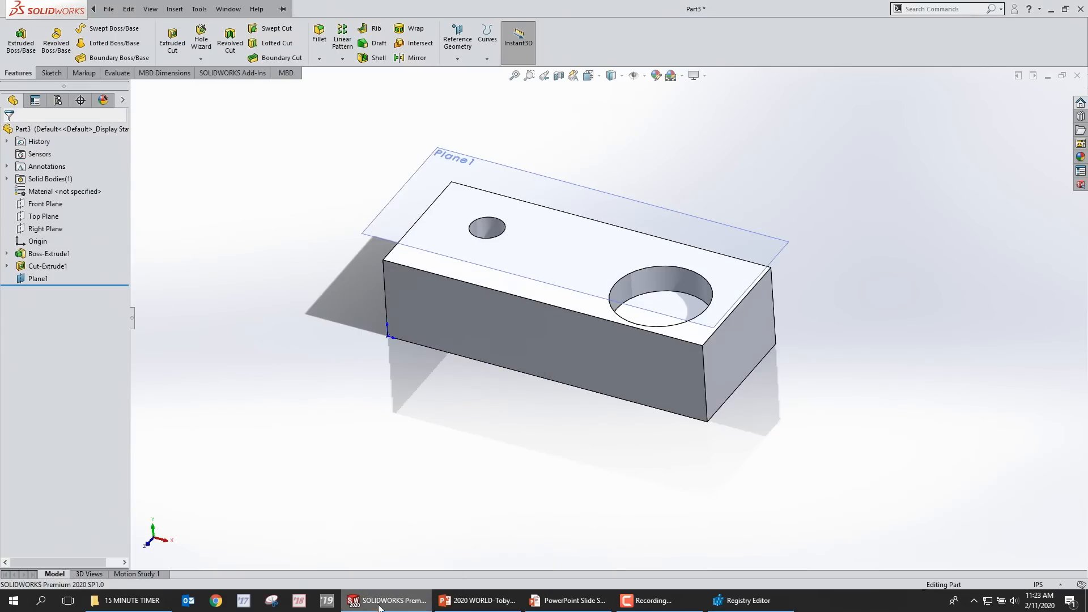
click(495, 356)
scroll(505, 317, down, 1)
key(Escape)
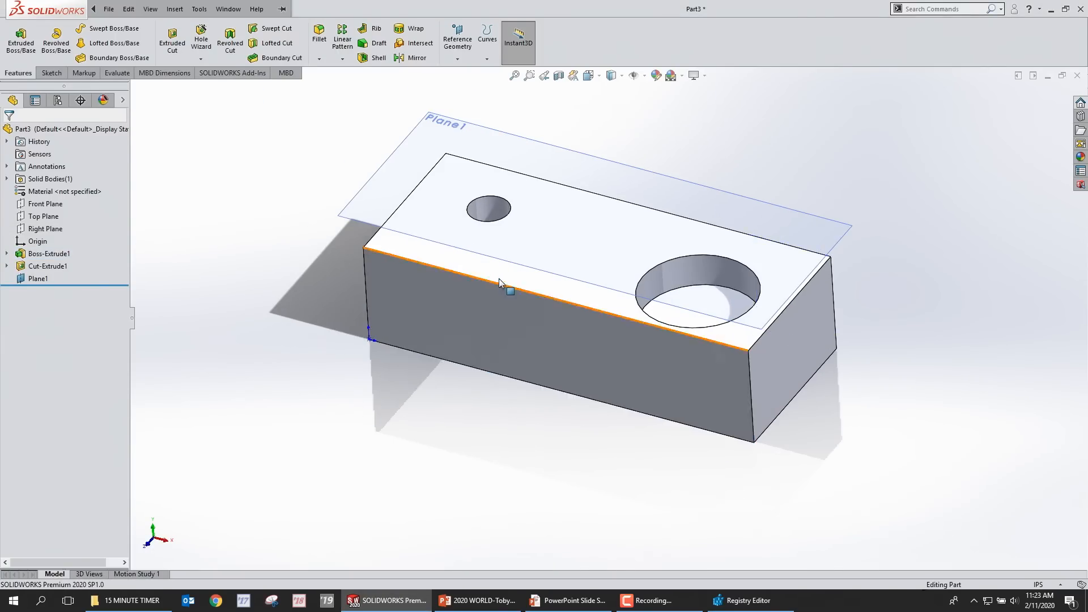
scroll(492, 227, down, 2)
click(513, 204)
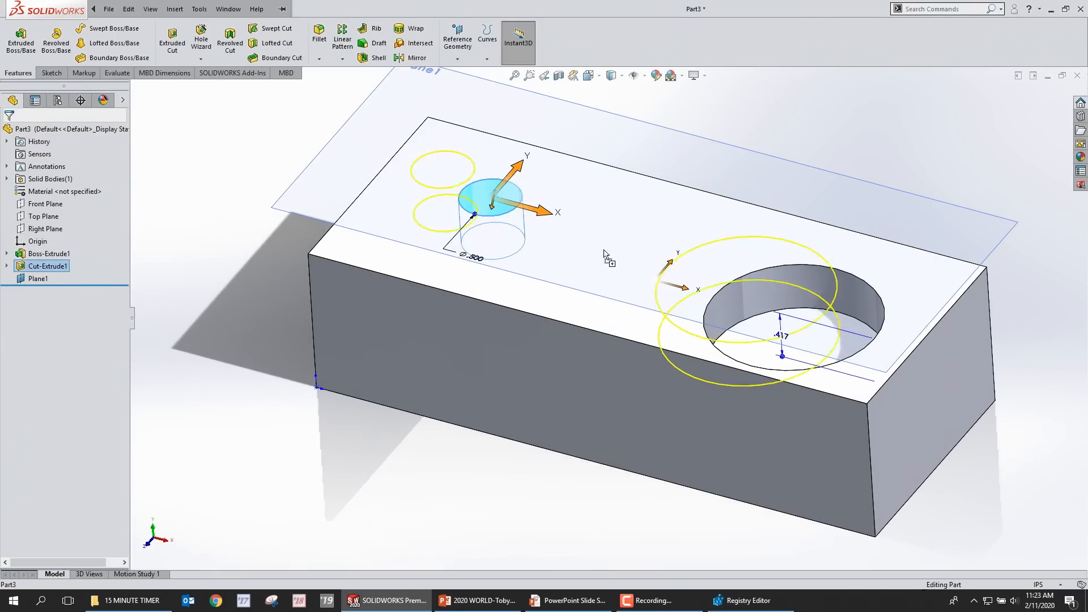
click(356, 266)
key(ctrl+v)
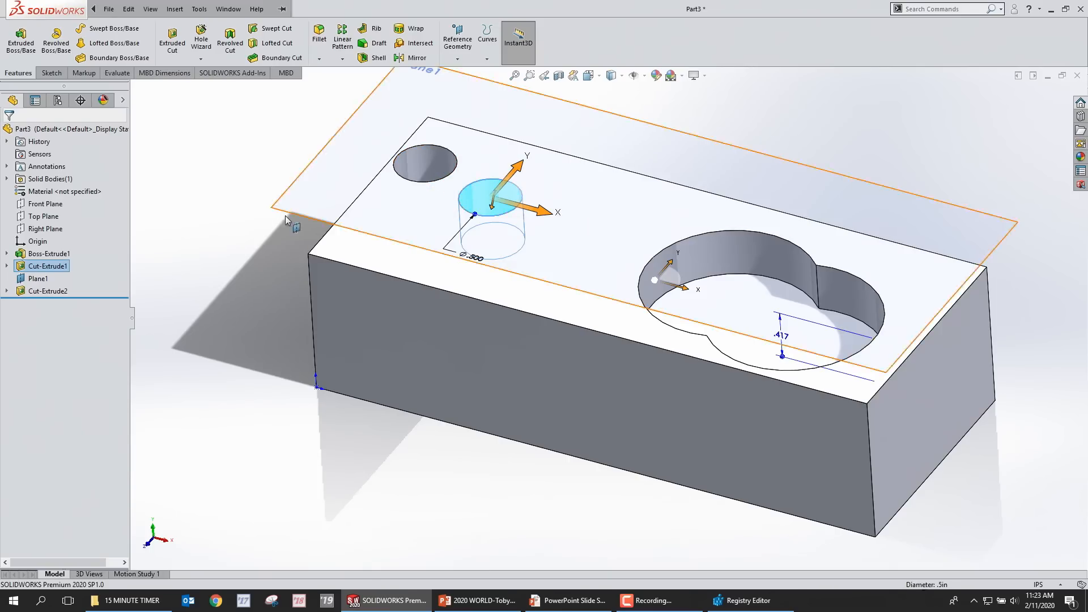
Step: Fillet the block's long front edge along the top face
click(323, 252)
click(355, 268)
click(356, 268)
click(48, 289)
click(11, 134)
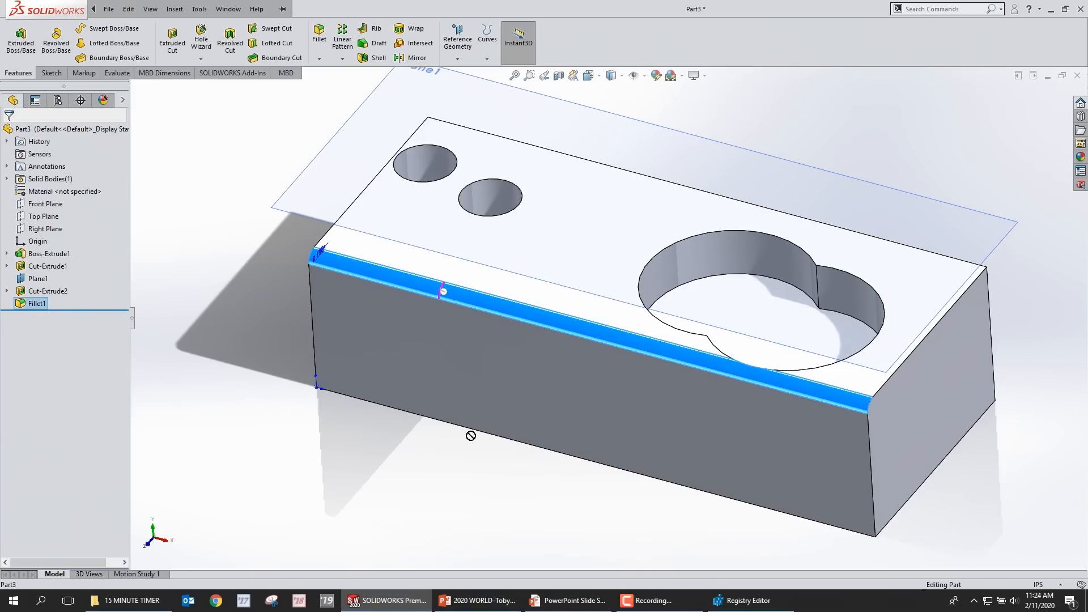
Step: Copy the top front edge's fillet onto the block's long bottom front edge
ctrl+drag(477, 431, 479, 432)
click(433, 459)
middle_drag(433, 458, 417, 298)
click(37, 319)
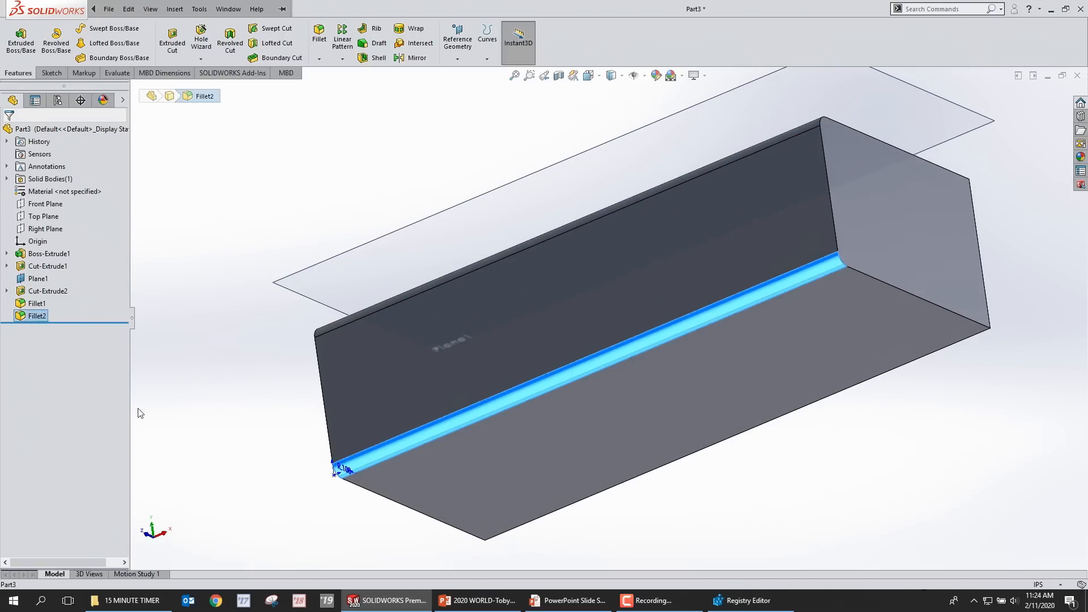
click(187, 414)
Step: Copy a long-edge fillet onto the bottom edge of the block's end face opposite the origin
scroll(657, 294, up, 2)
scroll(696, 262, down, 1)
middle_drag(698, 249, 660, 252)
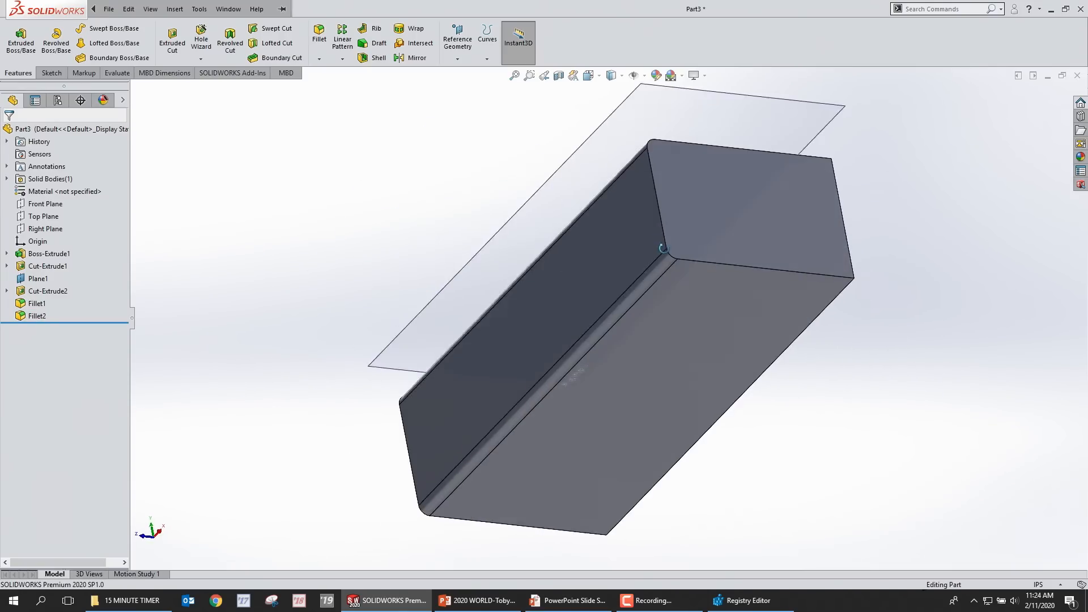
scroll(669, 270, down, 4)
ctrl+drag(624, 273, 922, 276)
scroll(726, 318, up, 2)
Step: Set the radius of the fillet around the block's end face to .25 in
click(731, 271)
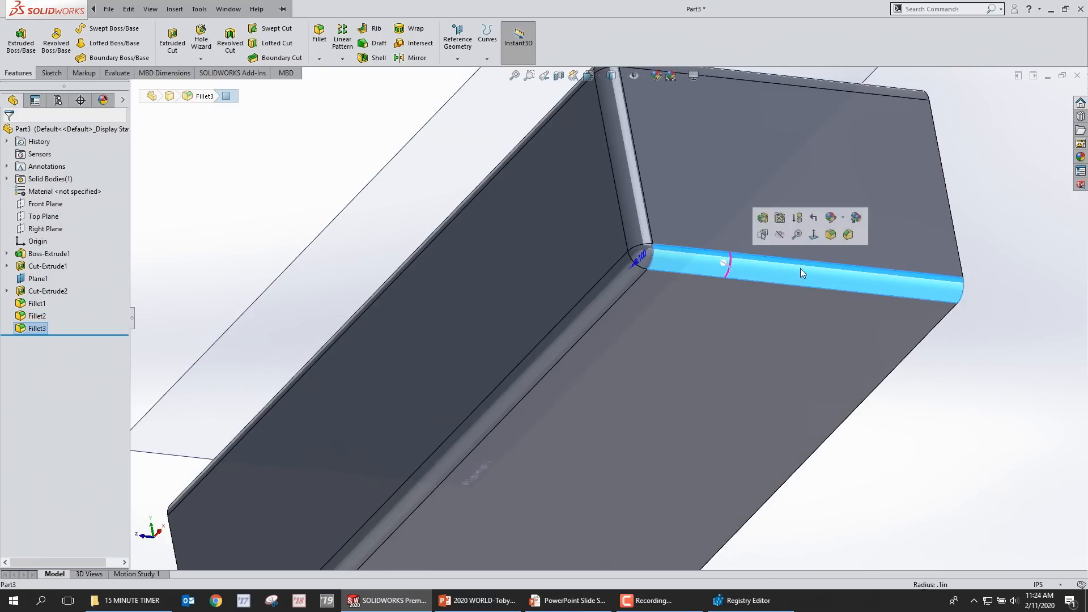
scroll(770, 284, up, 2)
click(793, 241)
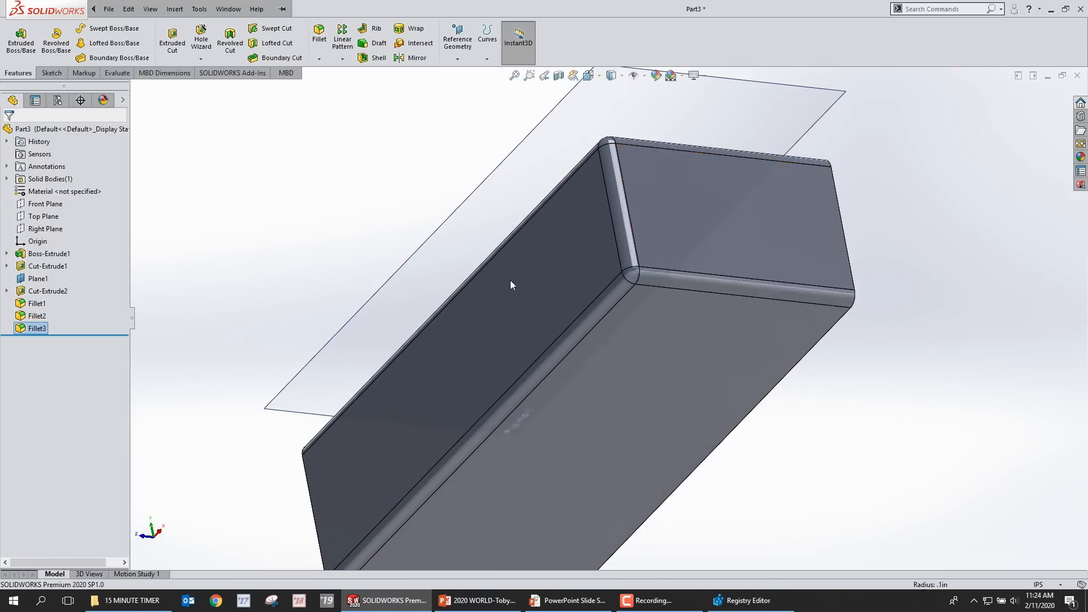
text(.25)
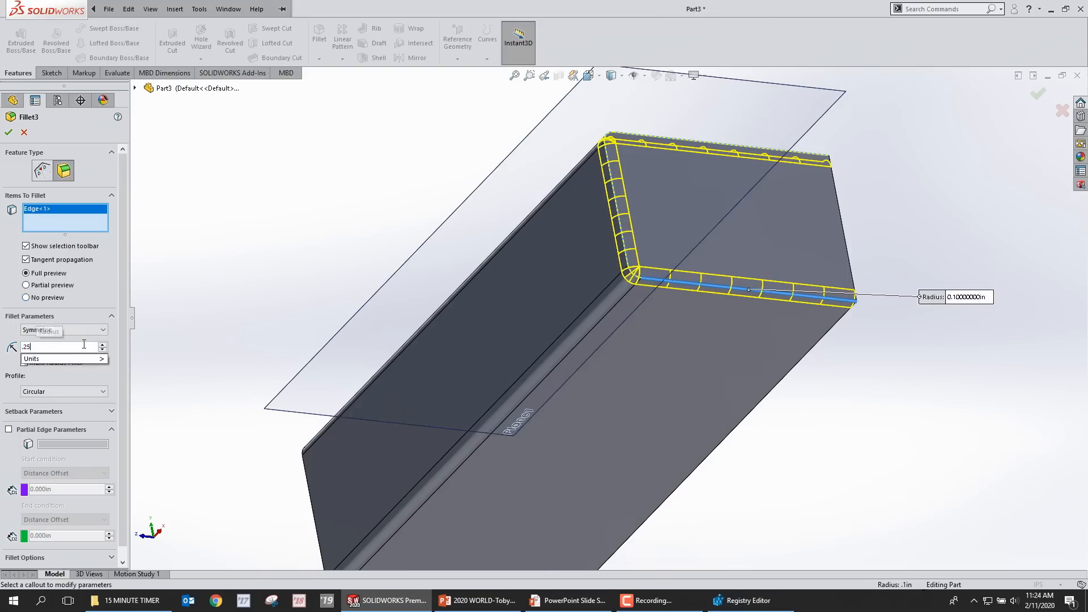
key(Return)
Step: Edit the two-hole cut's sketch on the top face and copy the .500 circle twice toward the large circle
scroll(791, 282, up, 2)
middle_drag(792, 281, 867, 476)
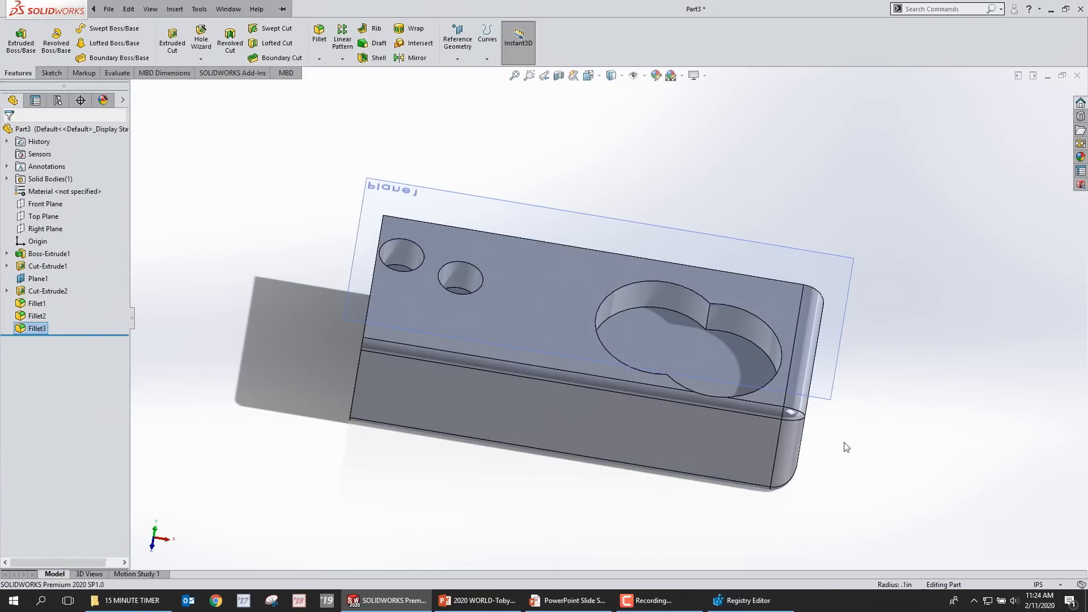
click(459, 273)
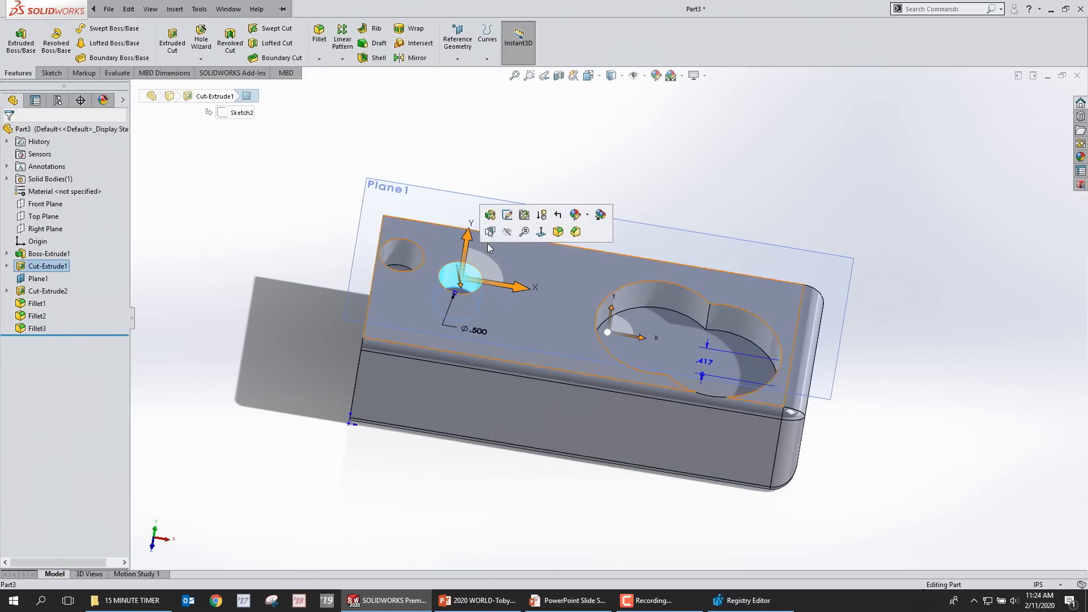
click(506, 215)
ctrl+drag(471, 263, 678, 282)
click(709, 144)
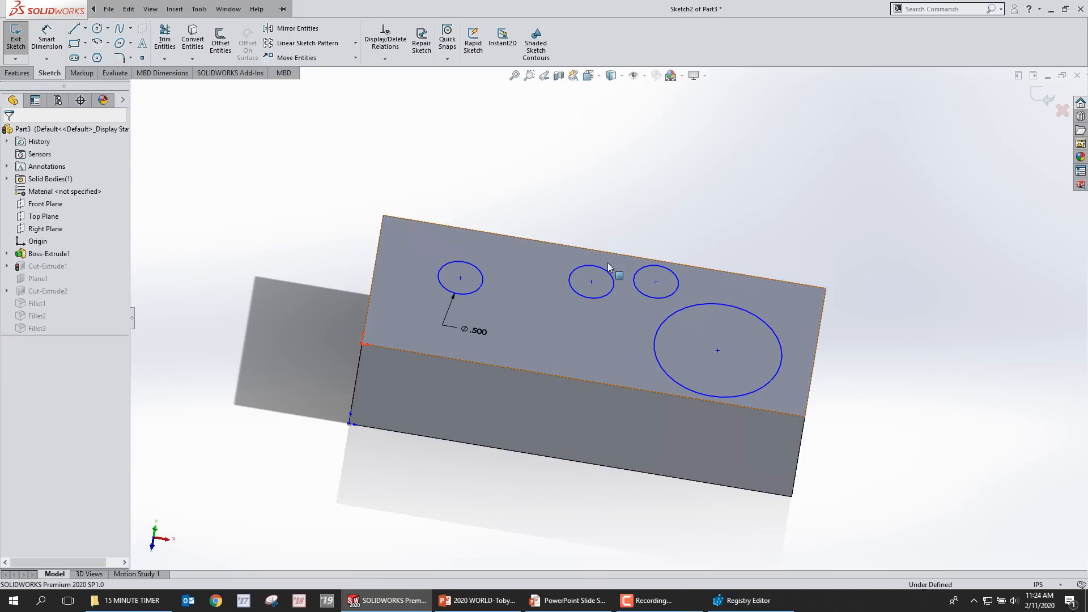
Step: Copy all four circles past the block's back edge, centring the large copy near the back corner, and turn off Instant3D
scroll(589, 249, up, 3)
drag(442, 219, 782, 413)
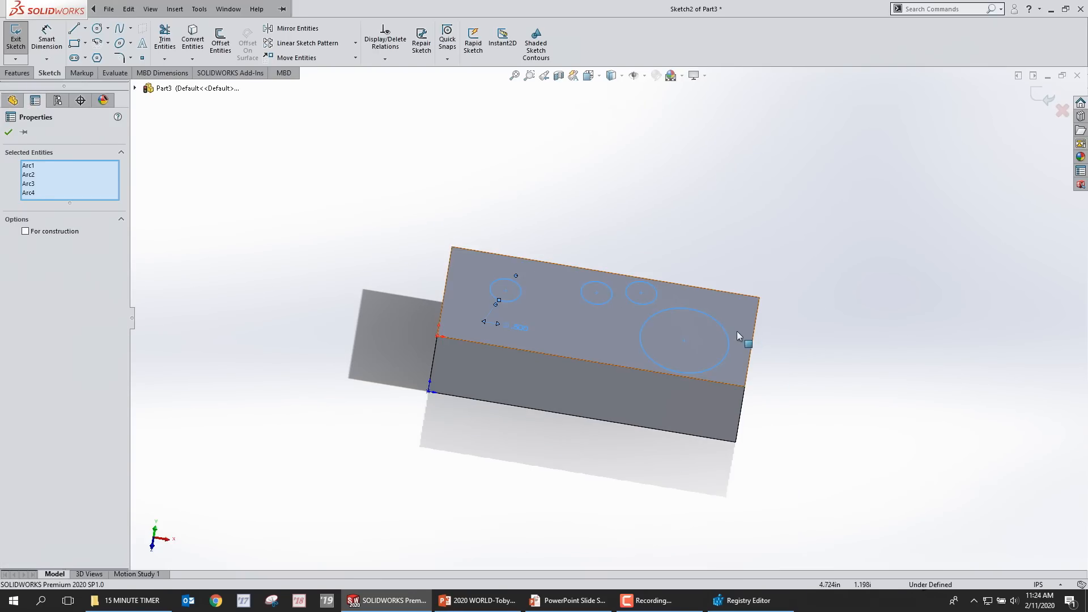
mouse_move(714, 320)
ctrl+mouse_down()
mouse_move(789, 243)
mouse_move(797, 278)
mouse_move(777, 293)
ctrl+mouse_up()
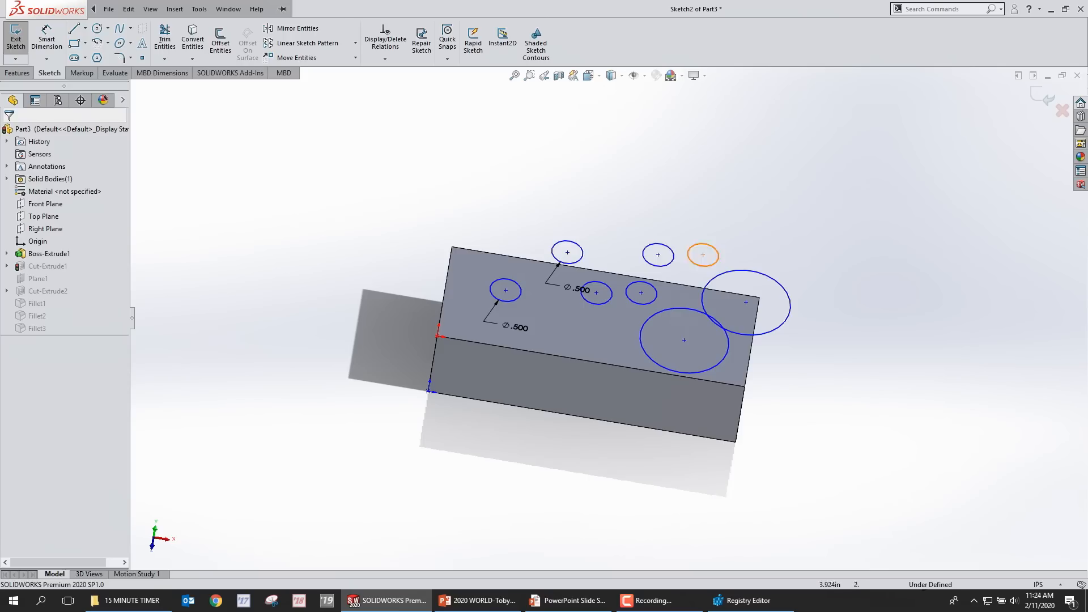
mouse_move(746, 302)
mouse_down()
mouse_move(771, 297)
mouse_move(761, 297)
mouse_up()
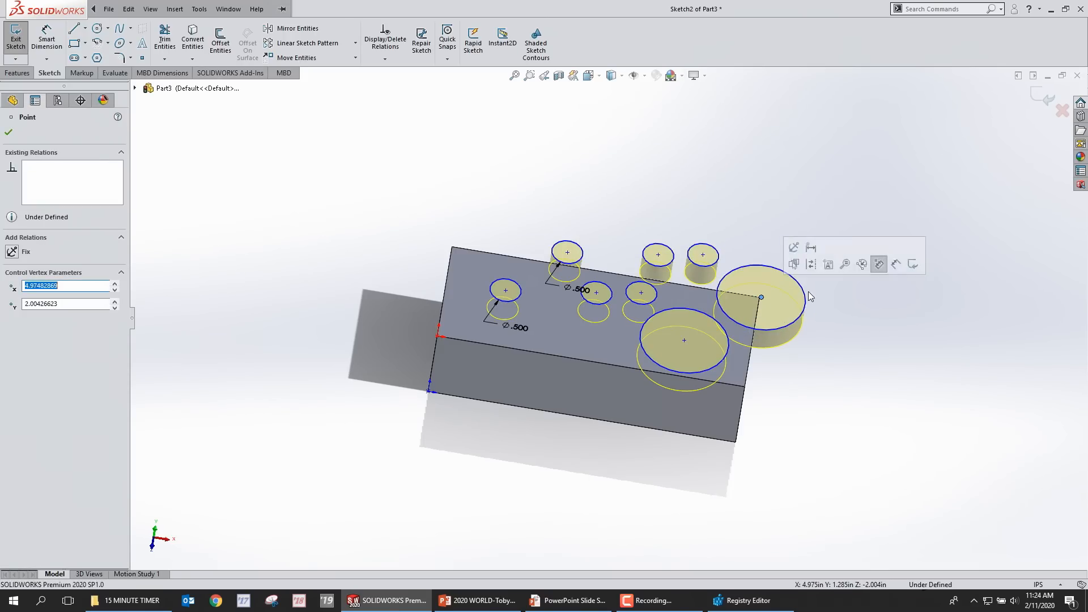
click(1044, 97)
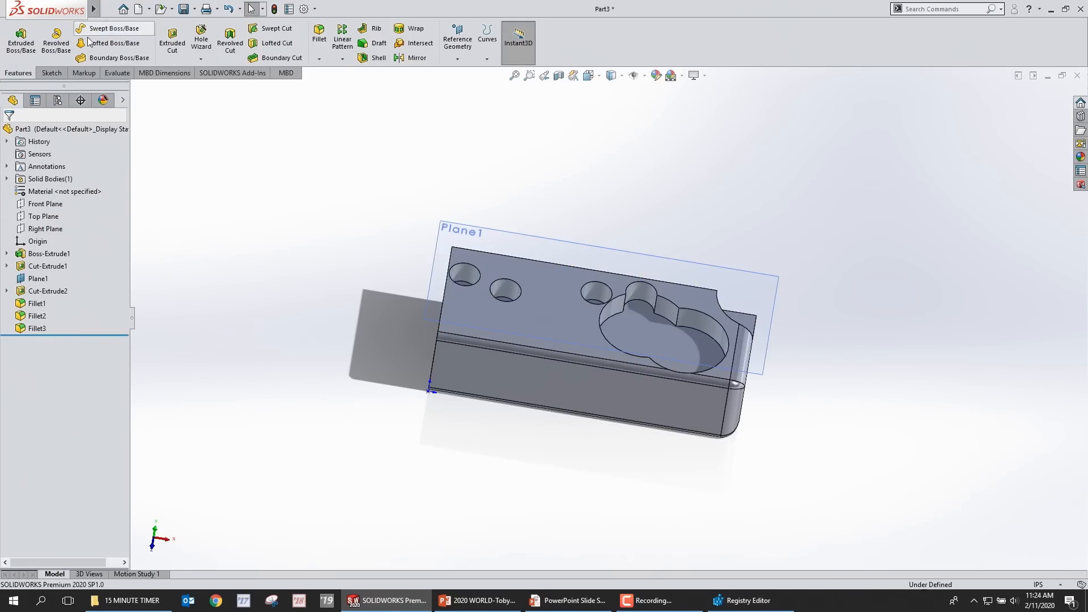
click(517, 43)
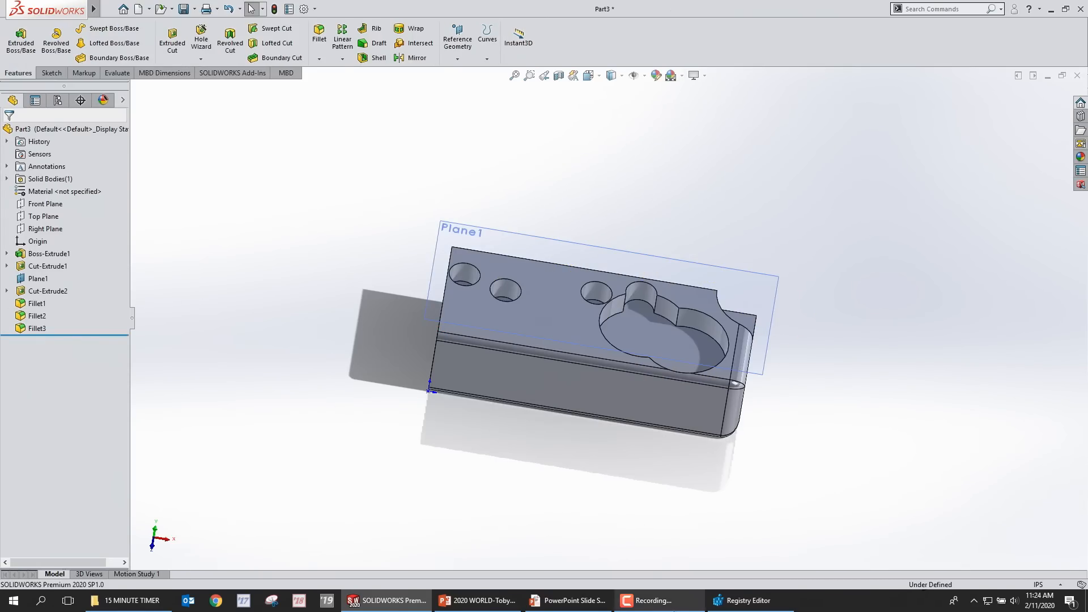
click(571, 601)
click(595, 350)
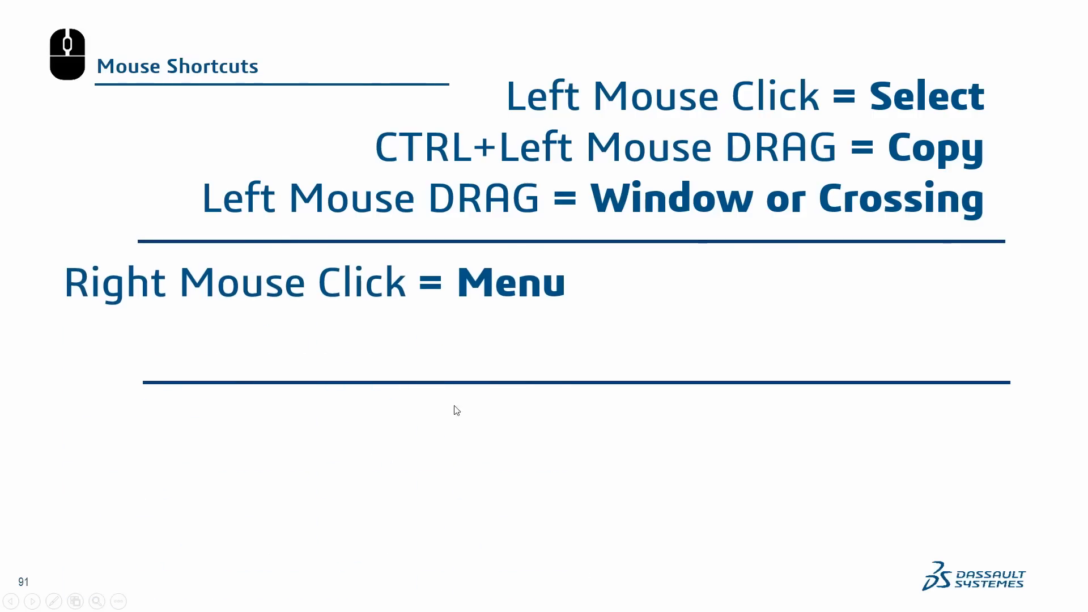
click(445, 416)
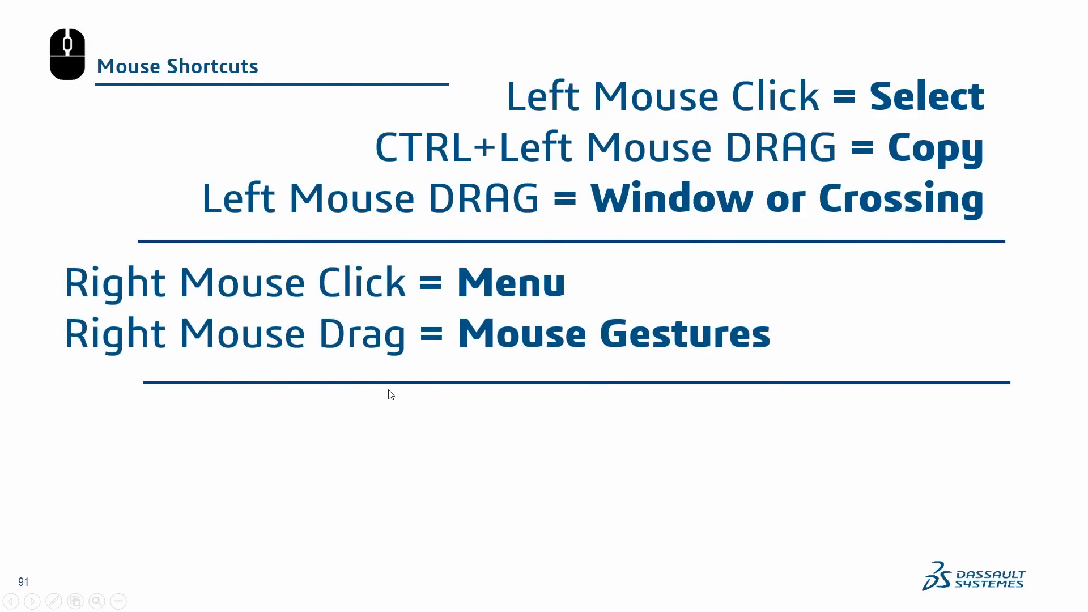
key(super)
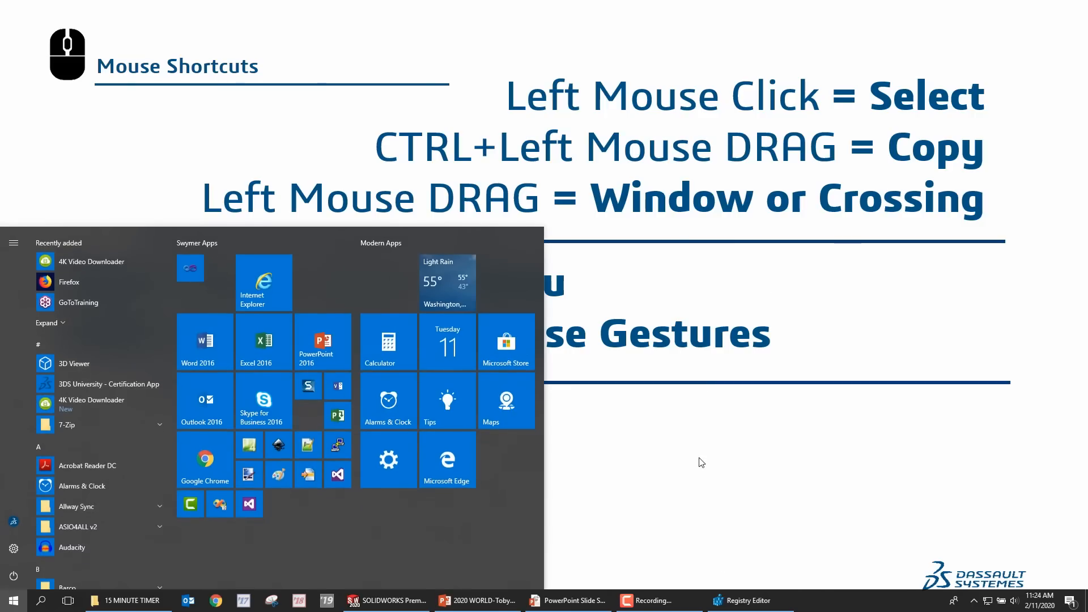
click(571, 602)
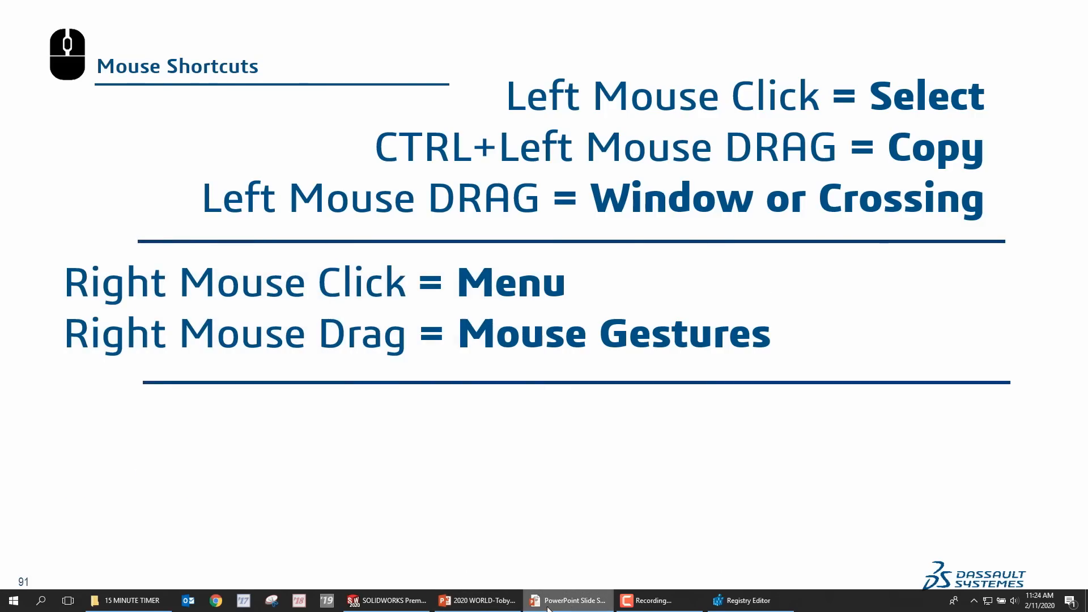
Step: Switch back to SOLIDWORKS and reopen the sketch of the top-face hole cut for editing
click(389, 601)
right_drag(672, 226, 735, 213)
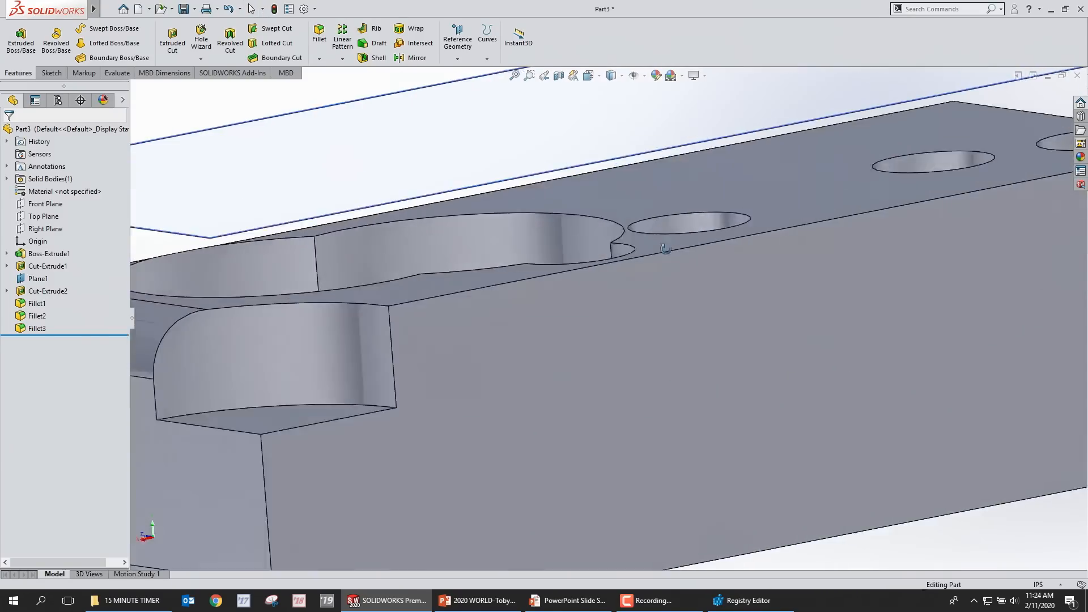
click(515, 312)
click(555, 257)
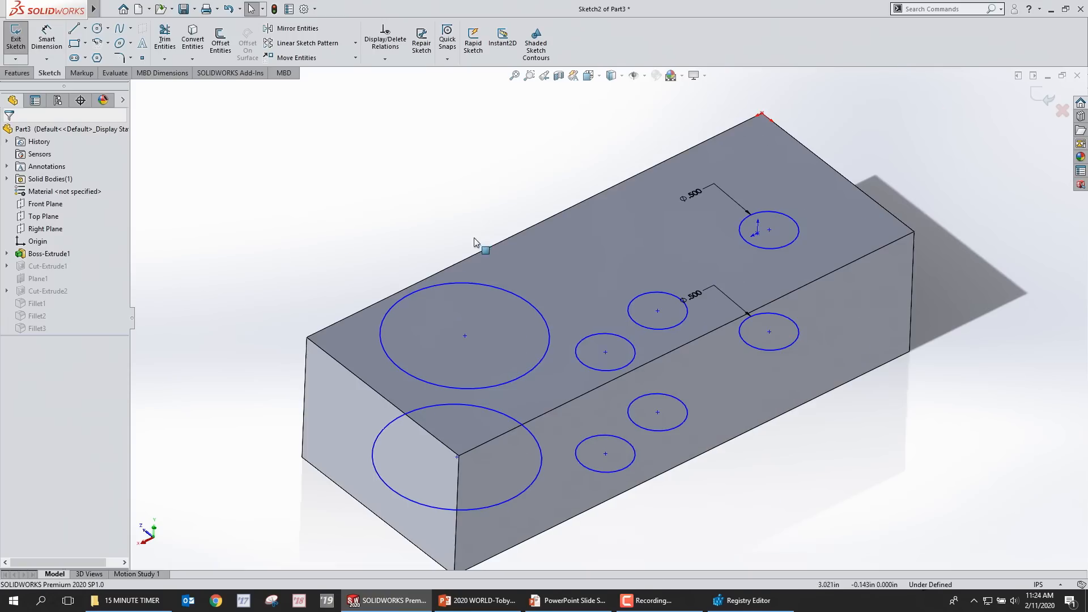
Step: Sketch a circle of about 0.47 in radius and a long, narrow rectangle behind the block's back edge
mouse_move(443, 206)
right_down()
mouse_move(440, 182)
mouse_move(419, 198)
mouse_move(432, 219)
mouse_move(480, 202)
right_up()
mouse_move(421, 206)
mouse_down()
mouse_move(450, 221)
mouse_move(452, 236)
mouse_up()
key(z)
key(z)
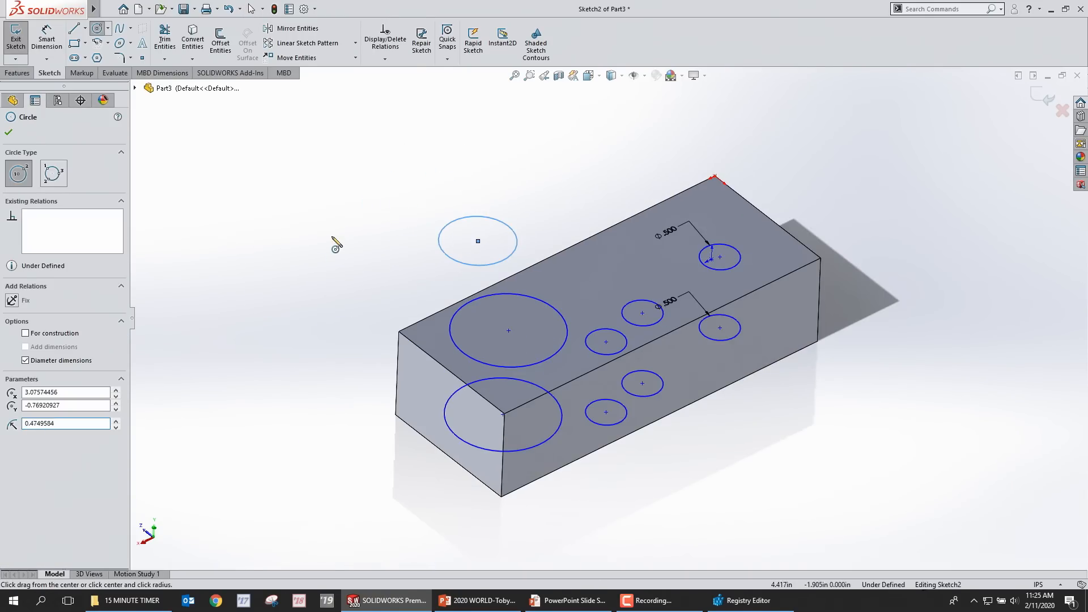
right_drag(339, 233, 339, 274)
click(317, 226)
click(483, 170)
Step: Sketch a large circle beside the block's origin end and a narrow rectangle overlapping the circle's outline
right_drag(799, 112, 832, 149)
drag(831, 181, 930, 229)
right_drag(870, 174, 881, 217)
click(877, 166)
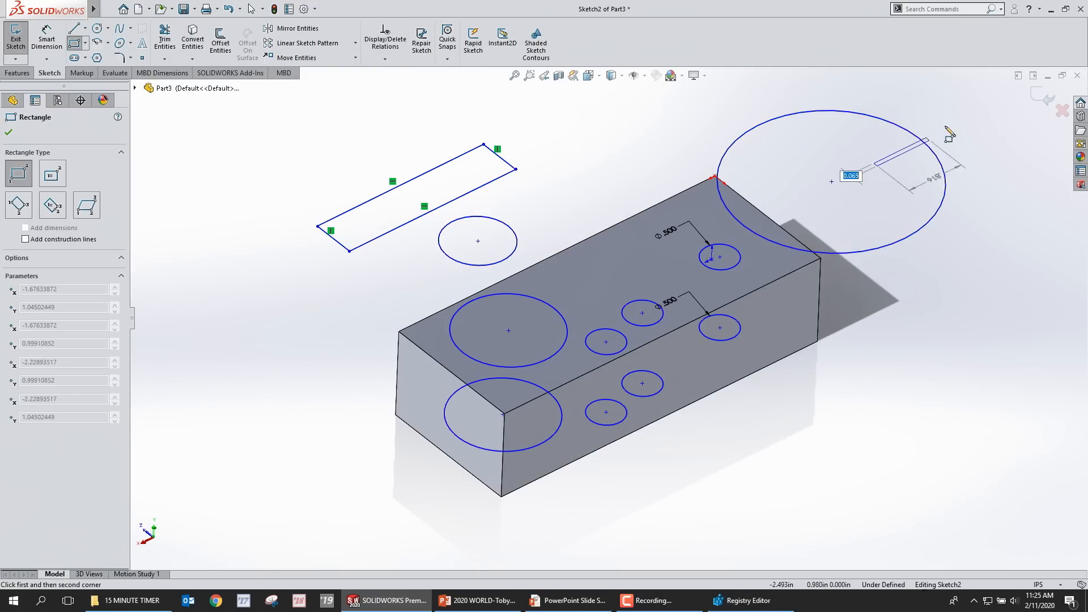
click(962, 90)
key(z)
Step: Customize the mouse gestures to use 12 gestures and leave the Rectangle tool
click(315, 9)
click(340, 36)
click(571, 144)
click(595, 183)
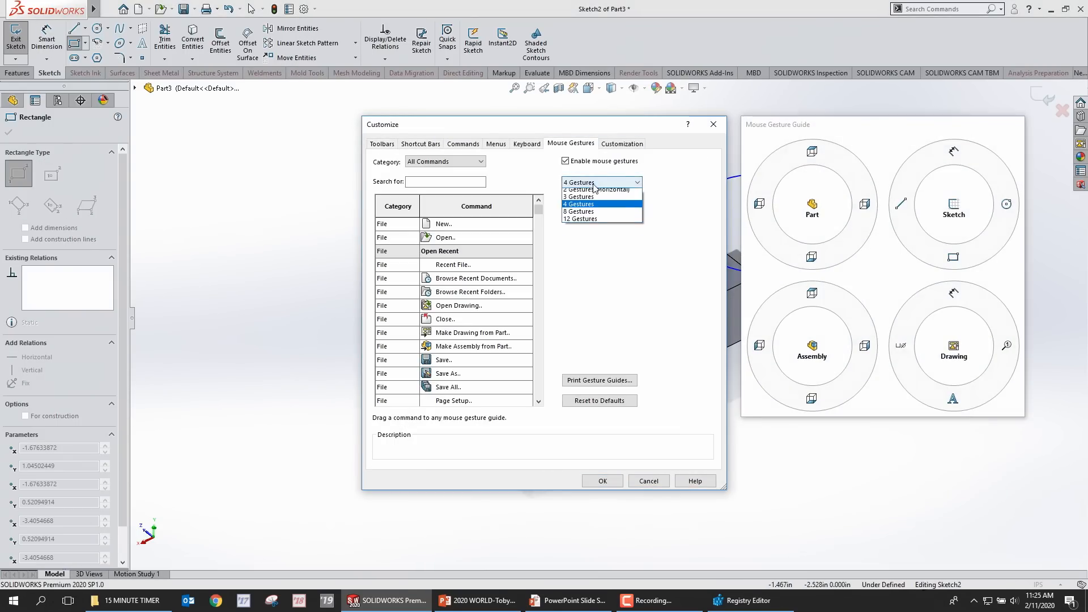
click(581, 221)
click(579, 185)
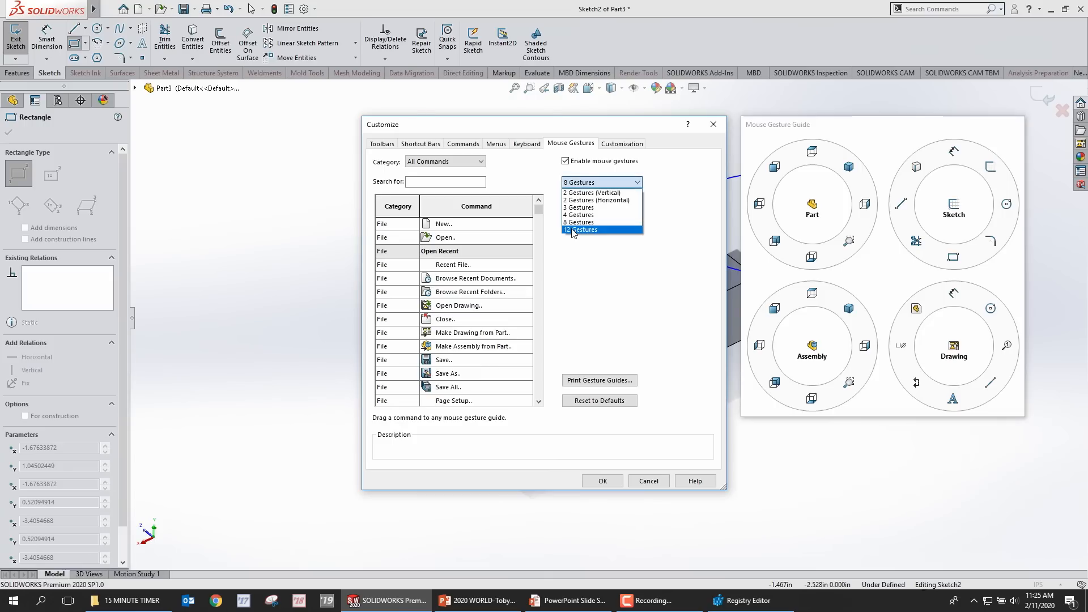
click(574, 230)
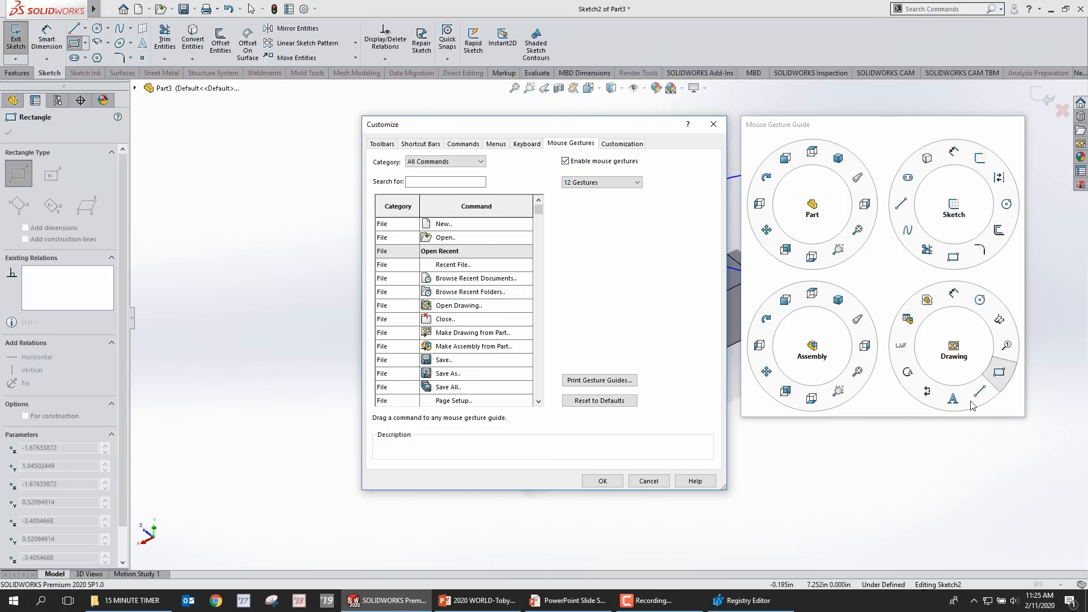
click(612, 485)
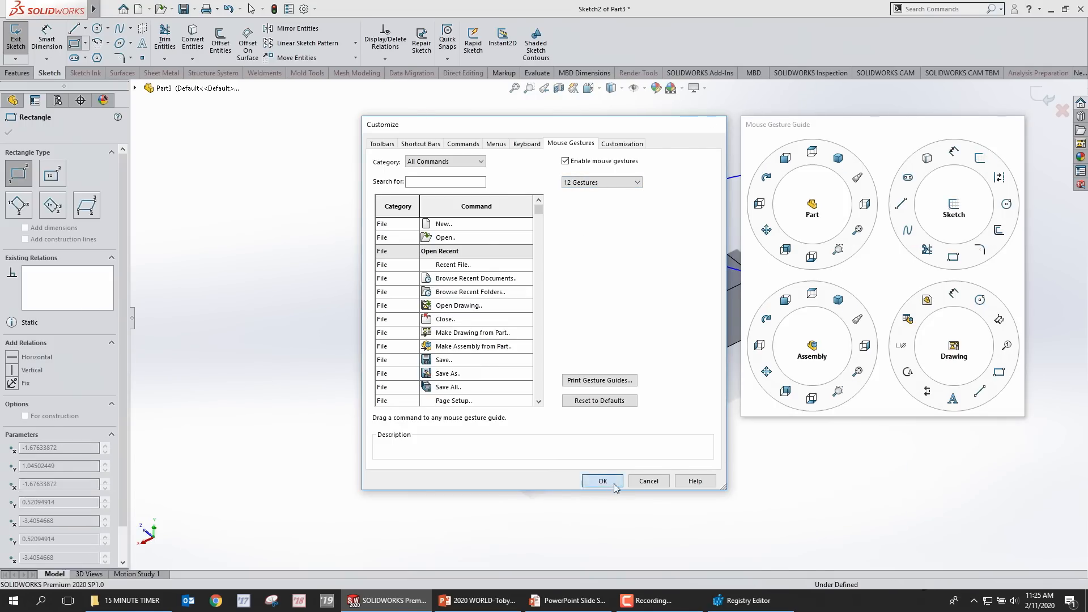
click(792, 437)
key(Escape)
click(584, 601)
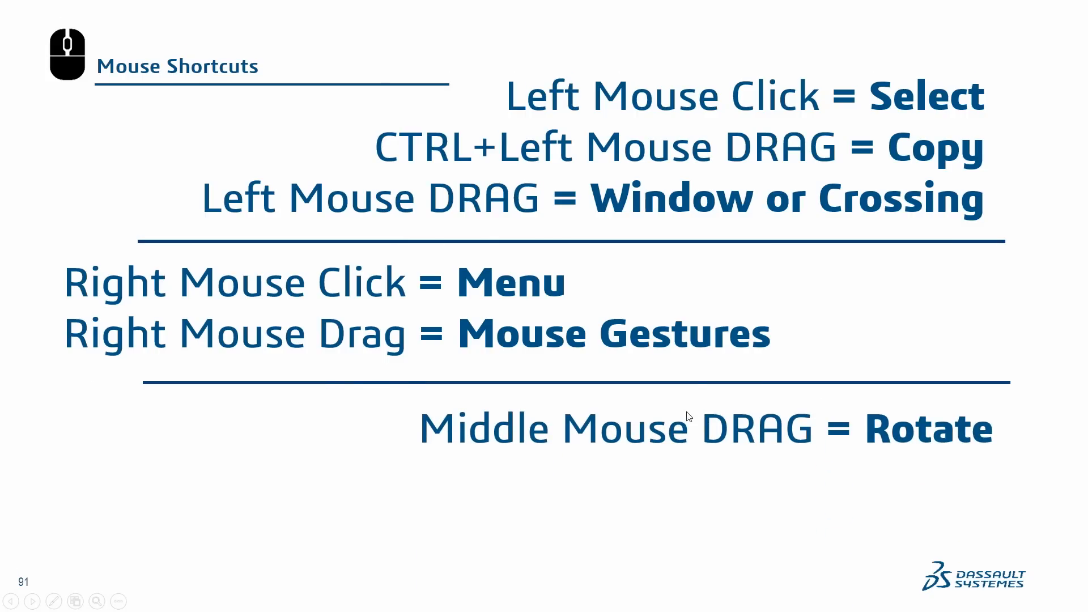
key(Right)
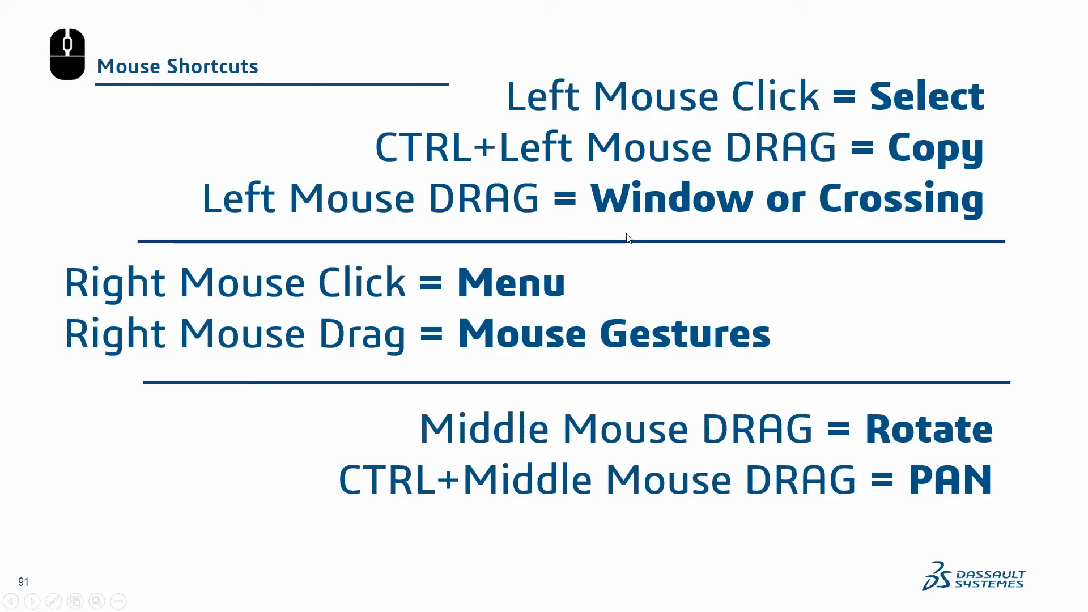
key(Right)
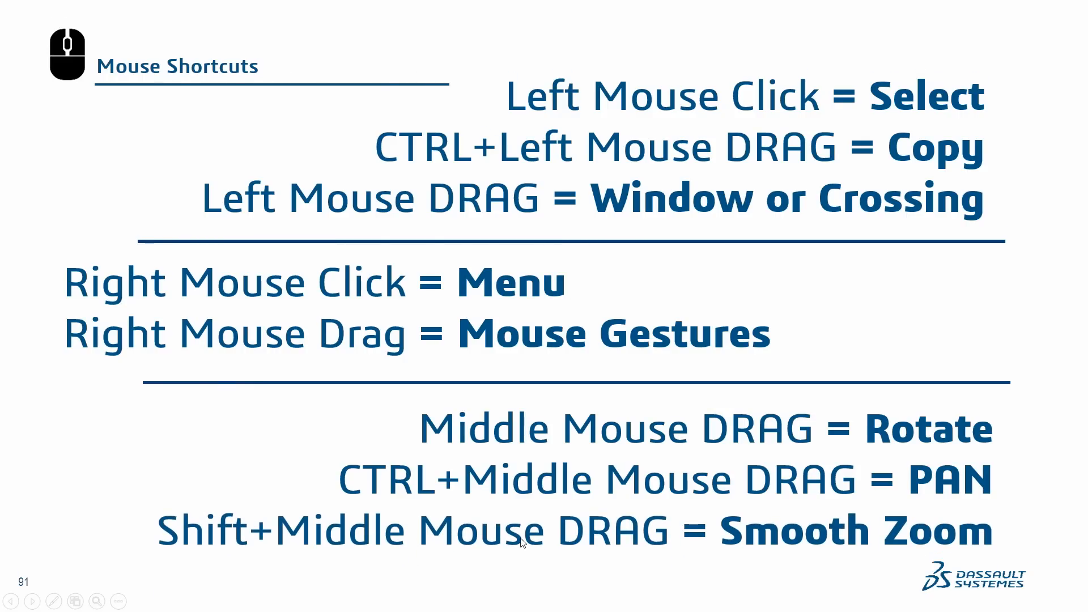
key(super)
Step: Switch back to SOLIDWORKS and view the sketched block by panning it and zooming in and out
click(385, 600)
mouse_move(718, 348)
middle_down()
mouse_move(731, 396)
mouse_move(742, 317)
mouse_move(767, 369)
mouse_move(660, 255)
mouse_move(1085, 295)
mouse_move(687, 303)
mouse_move(674, 262)
middle_up()
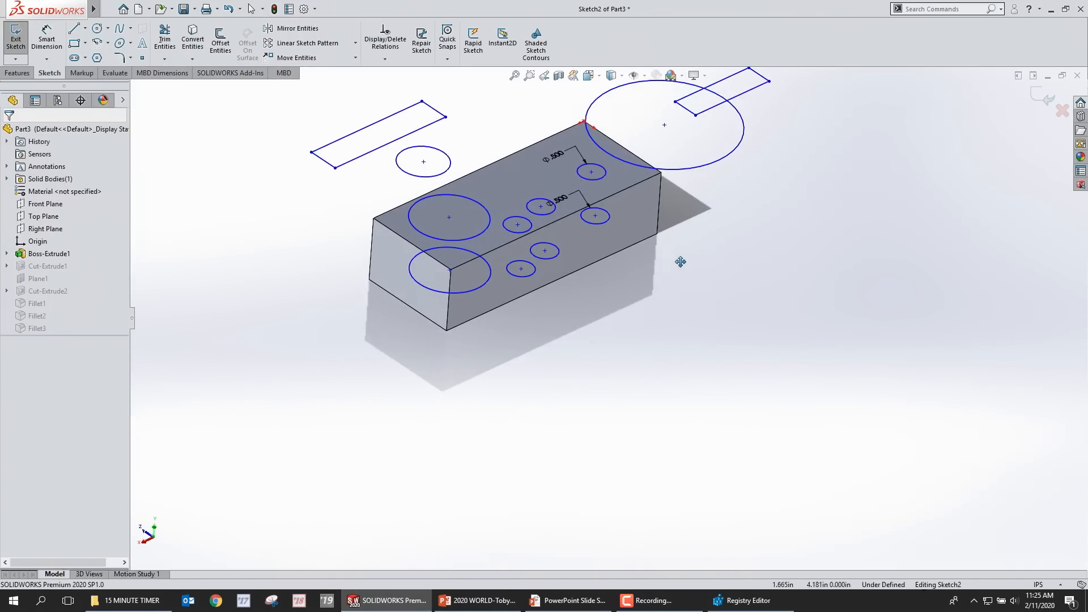
scroll(582, 283, down, 8)
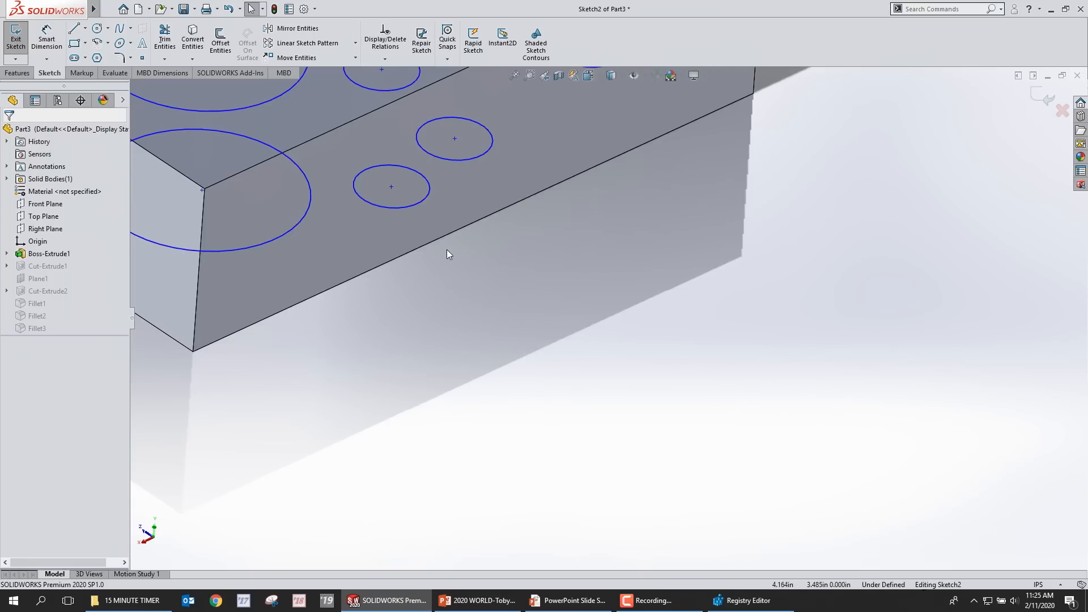
scroll(447, 246, up, 6)
scroll(445, 354, down, 6)
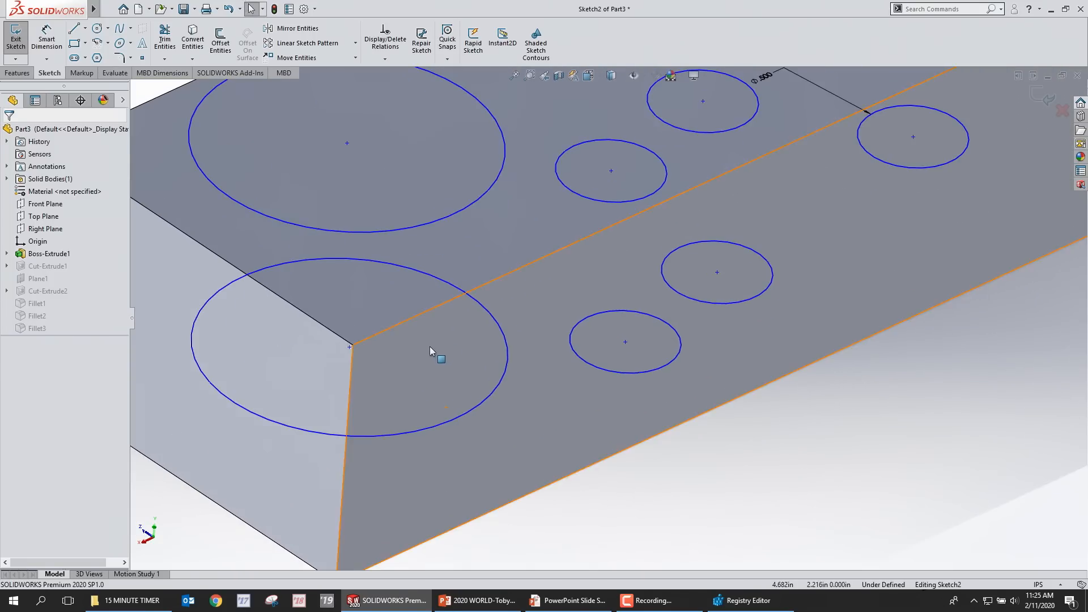
scroll(432, 348, up, 3)
scroll(509, 389, down, 3)
Step: Examine the block's nearest top corner closely using smooth zoom and panning, and return to a wider view
shift+middle_drag(483, 349, 483, 343)
mouse_move(489, 407)
ctrl+middle_down()
mouse_move(714, 392)
mouse_move(720, 381)
ctrl+middle_up()
shift+middle_drag(620, 434, 616, 404)
mouse_move(701, 465)
ctrl+middle_down()
mouse_move(768, 345)
mouse_move(770, 355)
mouse_move(753, 330)
ctrl+middle_up()
ctrl+middle_drag(806, 376, 706, 371)
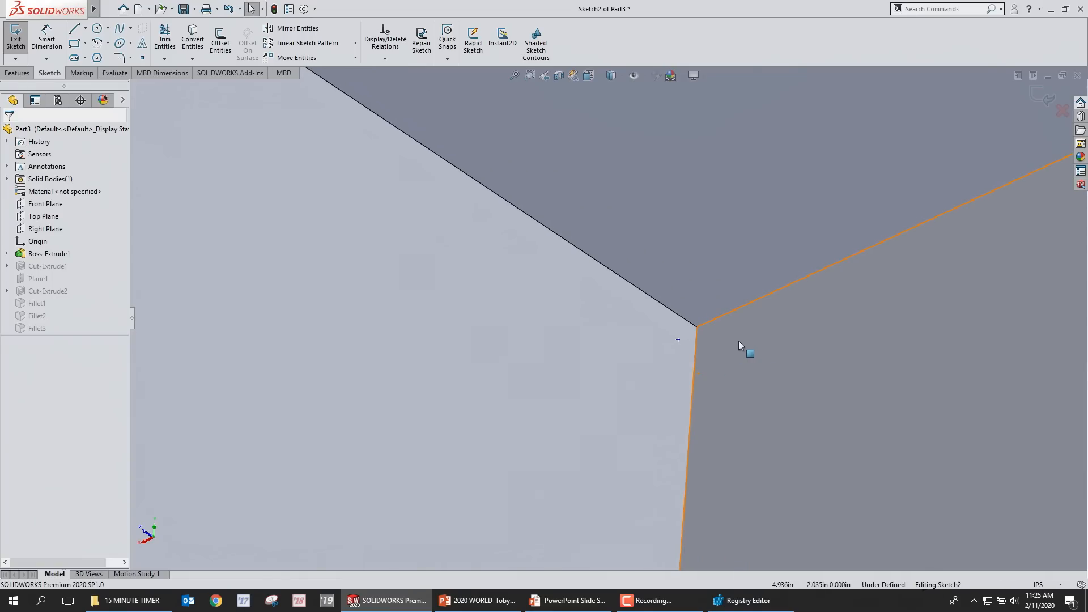
scroll(739, 340, down, 10)
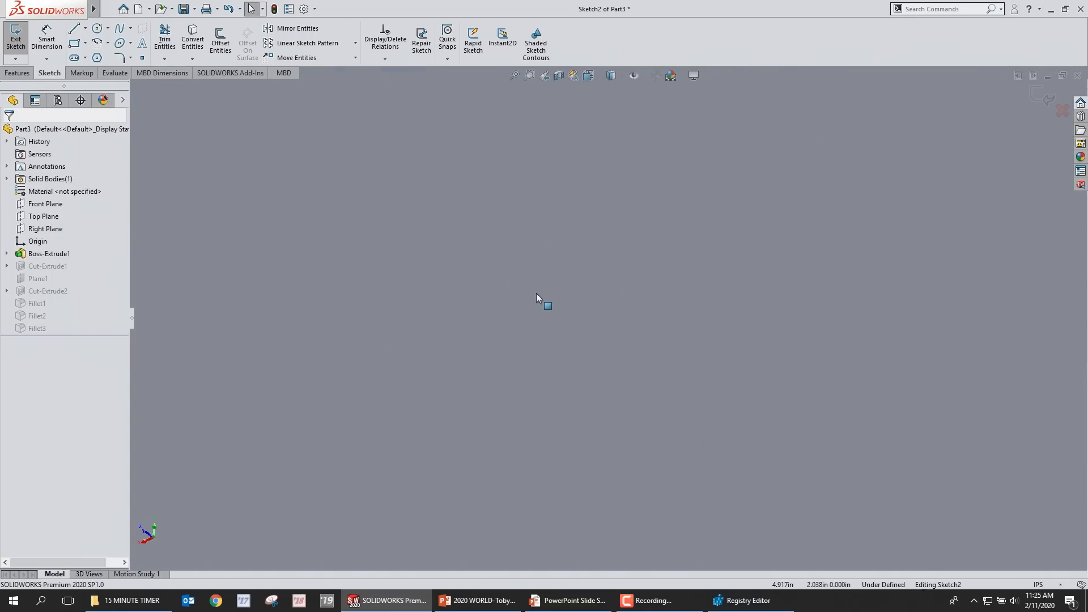
scroll(533, 298, up, 10)
scroll(477, 359, down, 3)
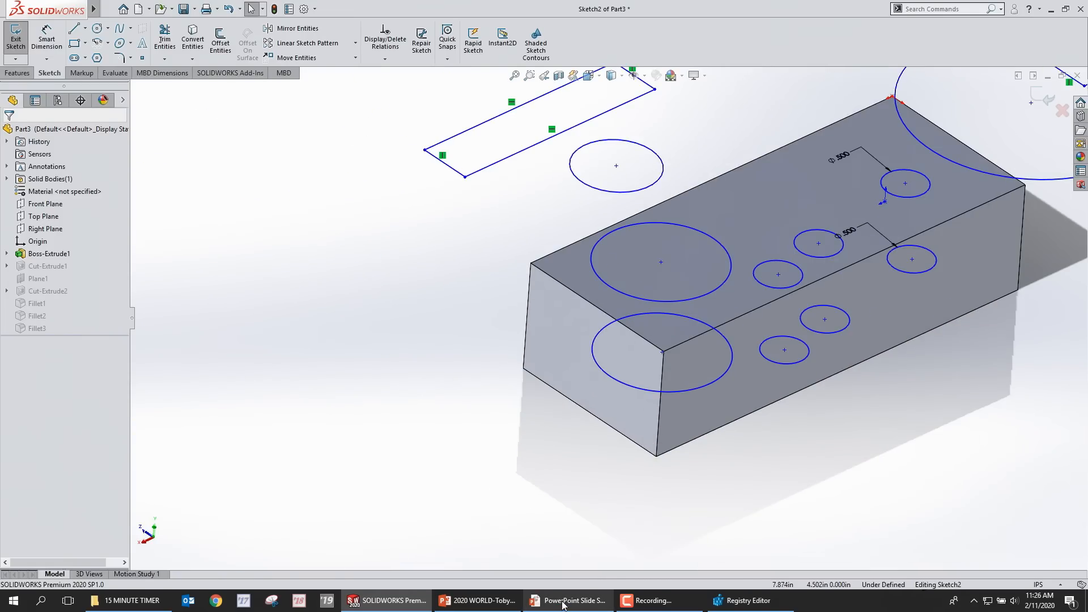
click(581, 604)
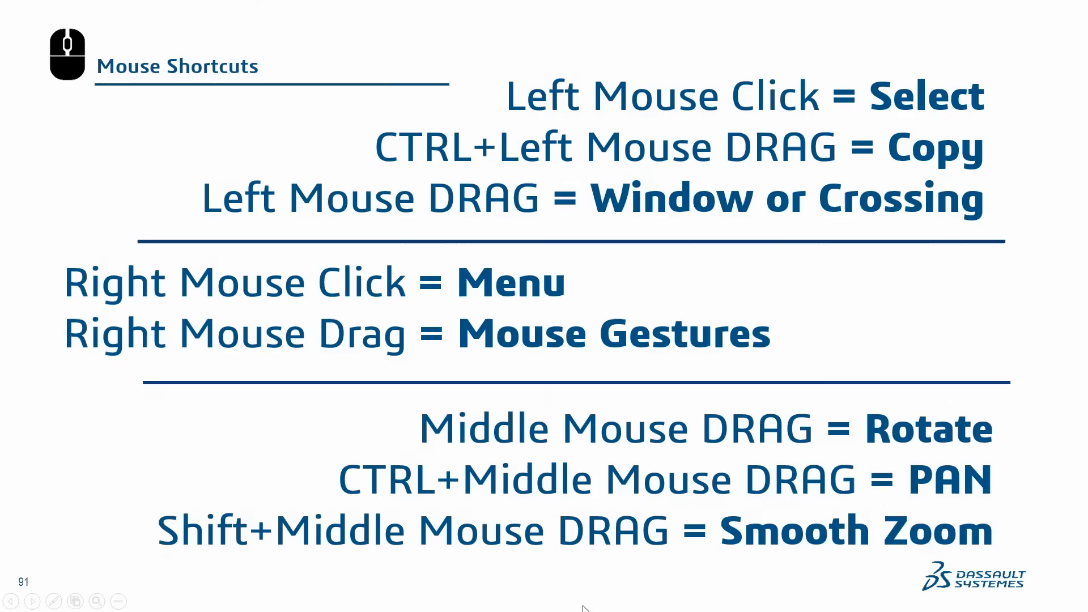
click(613, 303)
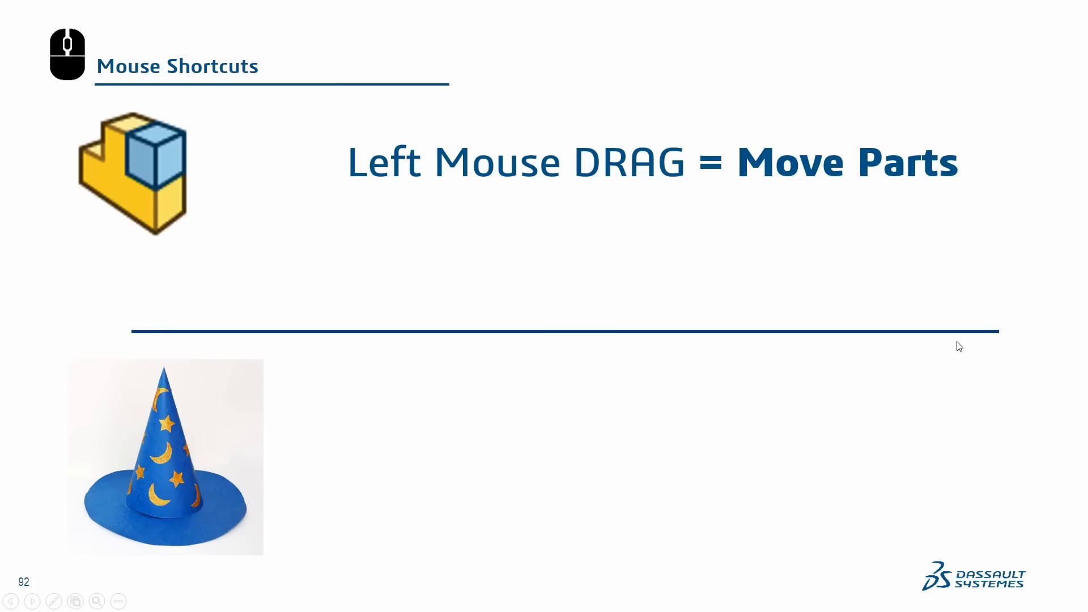
key(super)
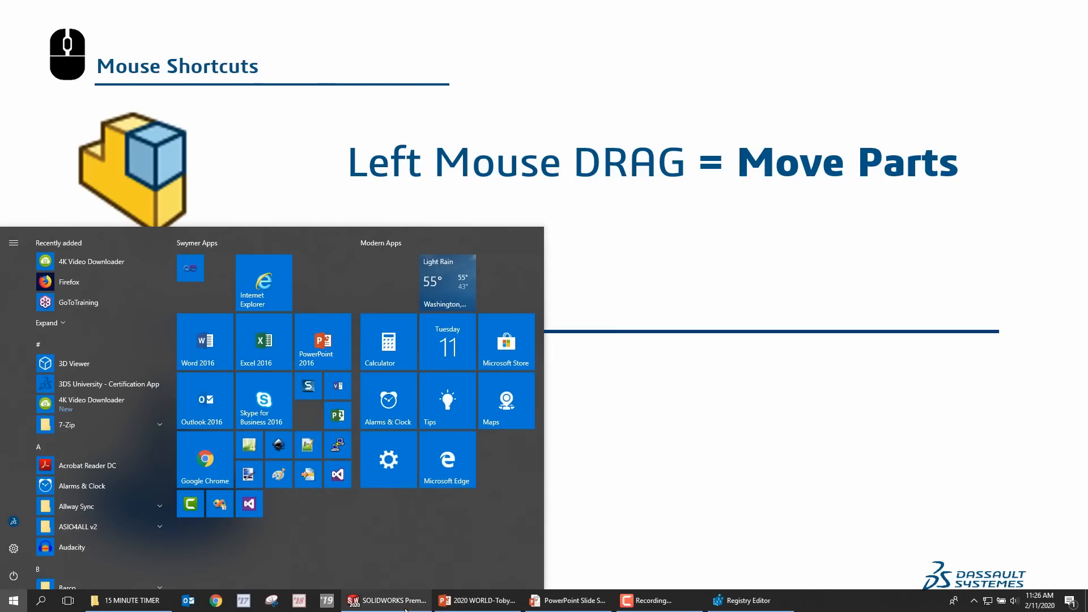
Step: Switch to SOLIDWORKS and view the sketched block from a rotated angle
click(387, 600)
key(z)
mouse_move(959, 266)
middle_down()
mouse_move(748, 182)
mouse_move(708, 141)
mouse_move(816, 76)
mouse_move(340, 216)
mouse_move(821, 246)
mouse_move(554, 377)
mouse_move(287, 149)
mouse_move(908, 257)
mouse_move(765, 243)
mouse_move(657, 267)
mouse_move(811, 371)
mouse_move(818, 393)
mouse_move(765, 357)
middle_up()
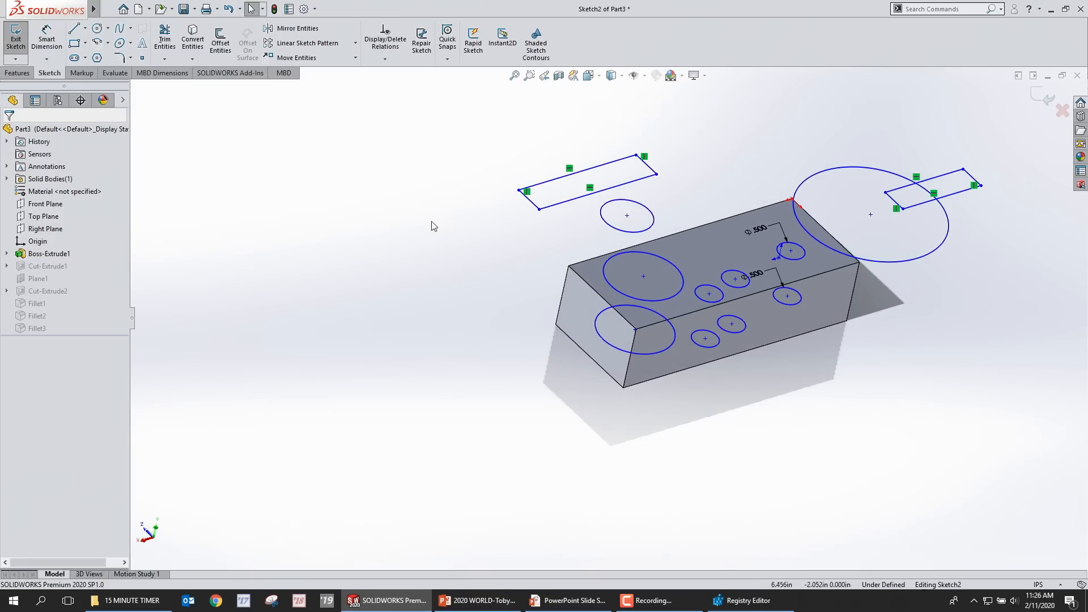
Step: Turn on Rotate About Scene Floor and rotate the sketched block with it
mouse_move(94, 9)
click(198, 9)
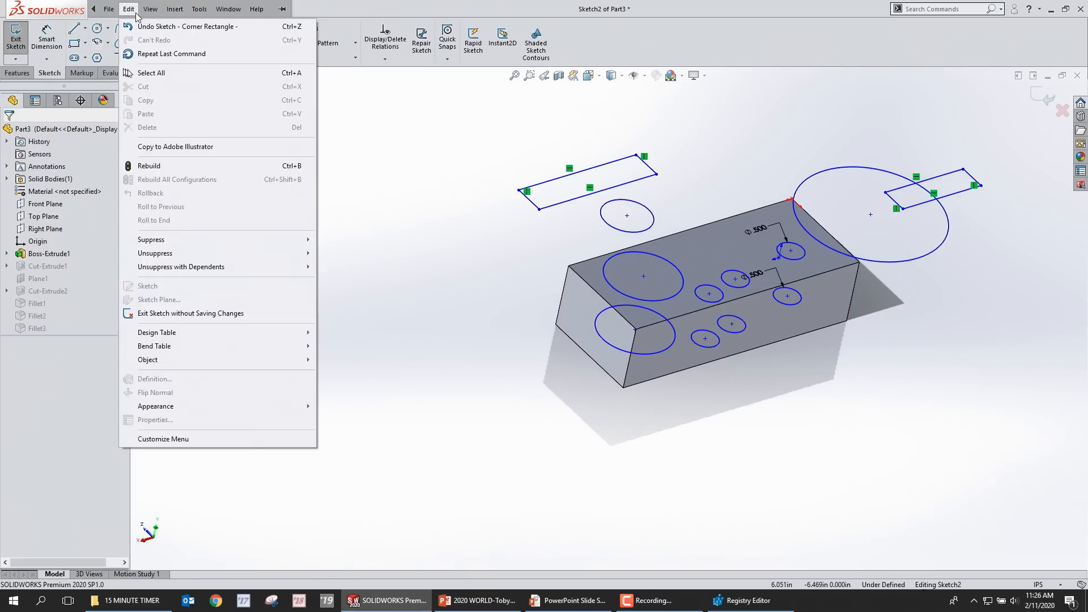
mouse_move(215, 73)
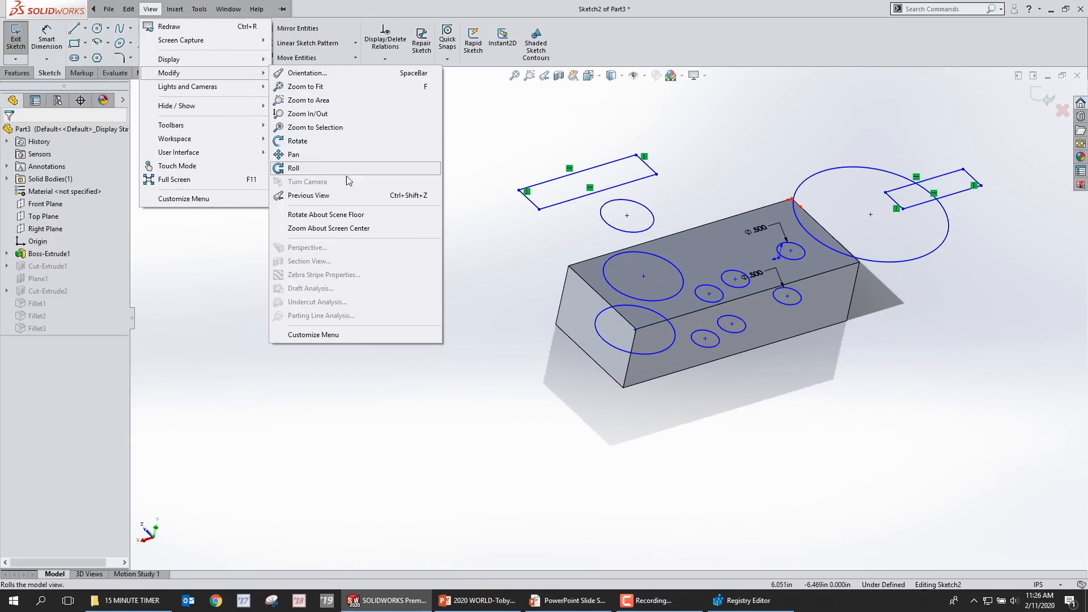
click(352, 217)
mouse_move(605, 426)
mouse_down()
mouse_move(483, 359)
mouse_move(695, 384)
mouse_move(537, 340)
mouse_move(633, 394)
mouse_move(595, 401)
mouse_up()
key(Escape)
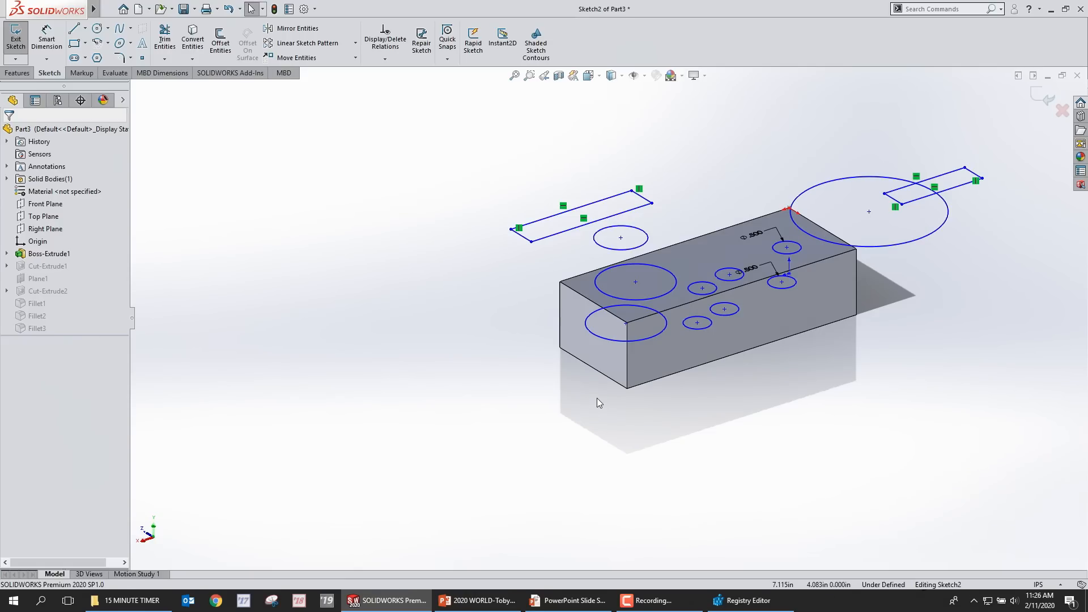
middle_drag(502, 386, 384, 458)
Step: Turn off Rotate About Scene Floor
mouse_move(92, 10)
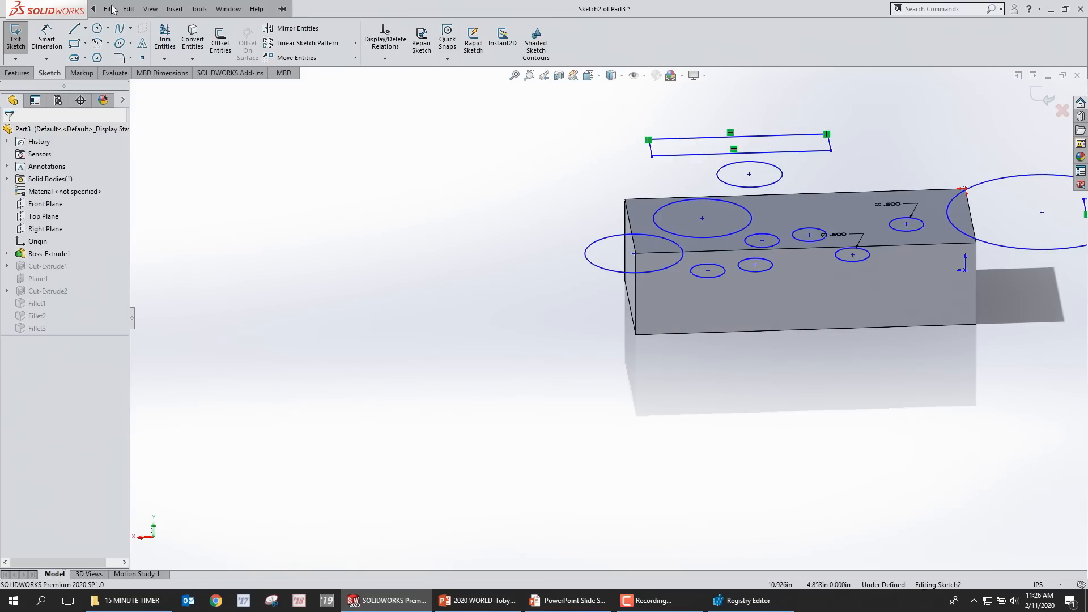
click(282, 9)
click(150, 9)
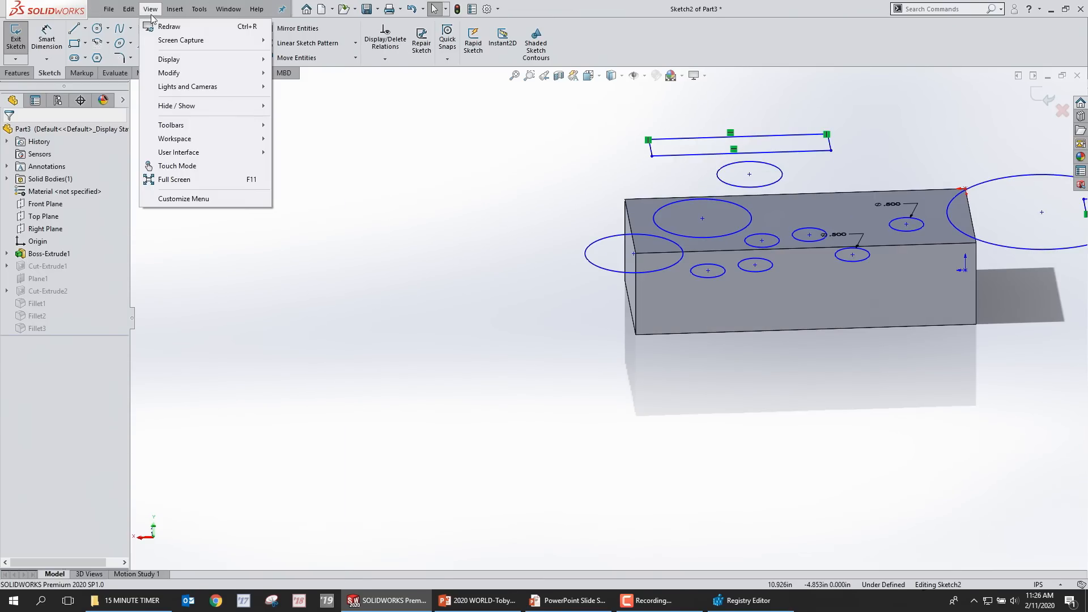
mouse_move(169, 73)
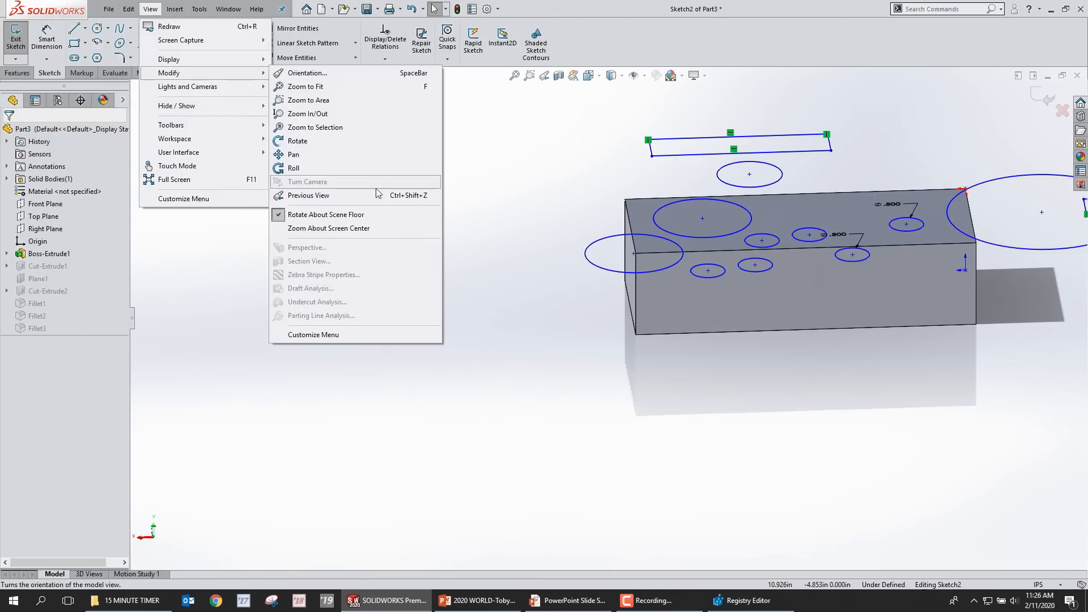
click(334, 220)
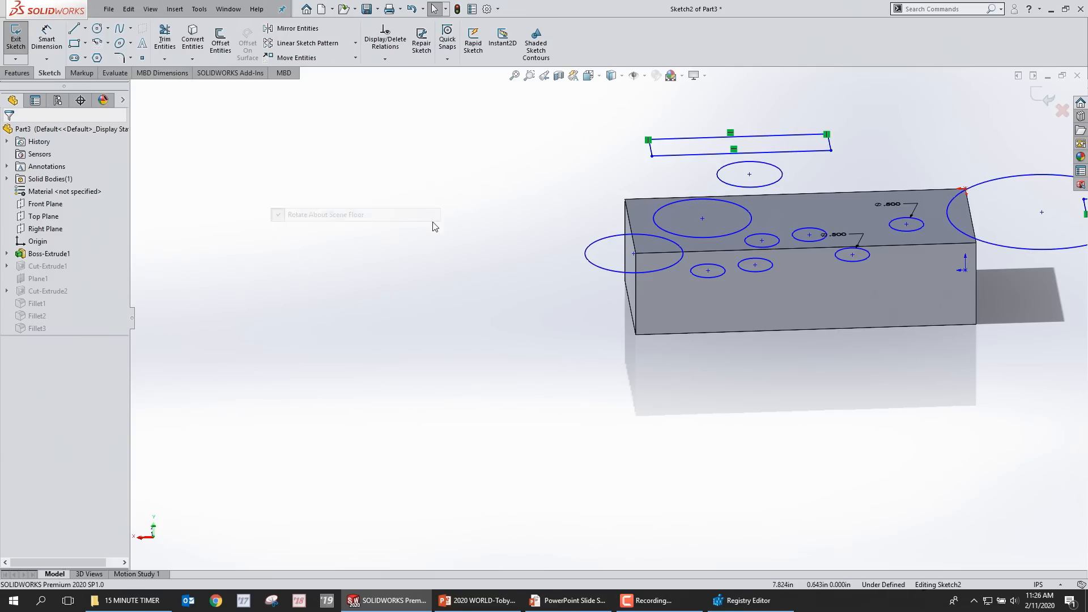
Step: View the block by rotating it freely and about its short top edge, and fit it to the window
middle_drag(896, 352, 883, 395)
scroll(919, 332, up, 2)
scroll(917, 257, down, 3)
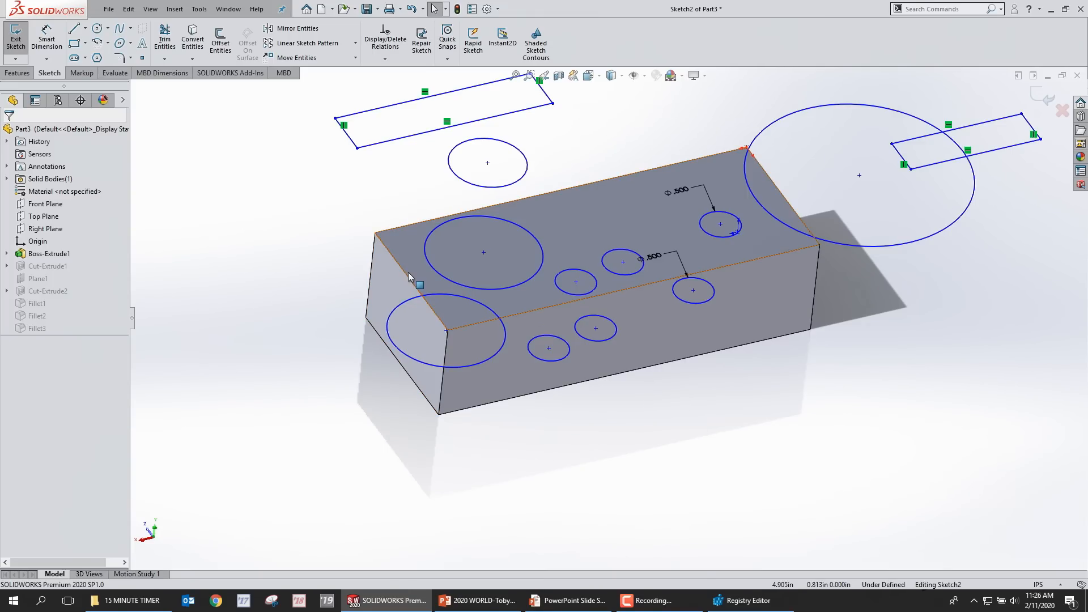
mouse_move(403, 275)
middle_down()
mouse_move(393, 283)
mouse_move(406, 281)
middle_up()
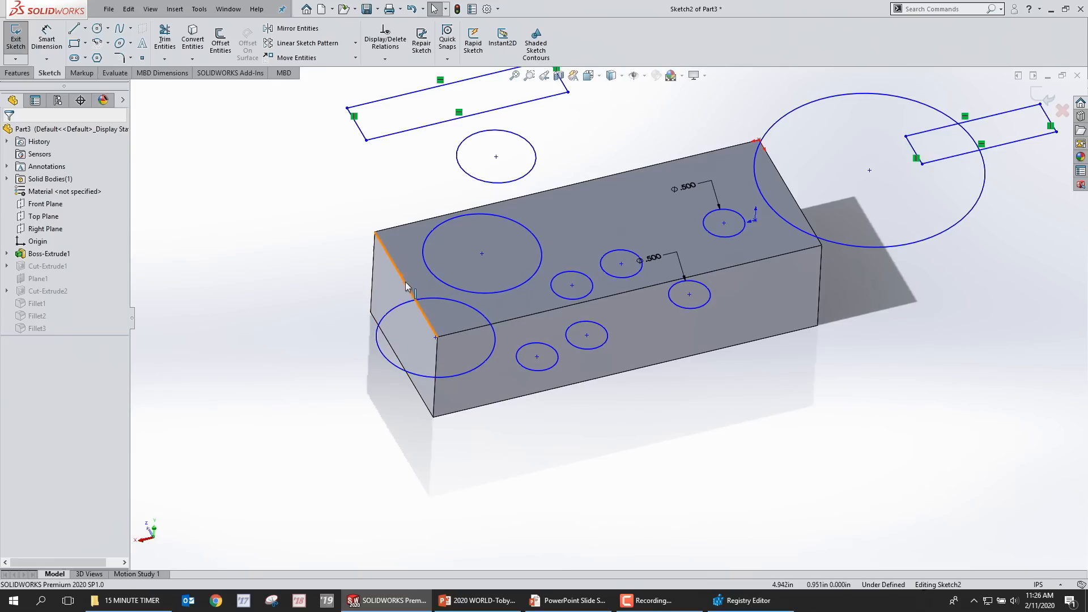
key(f)
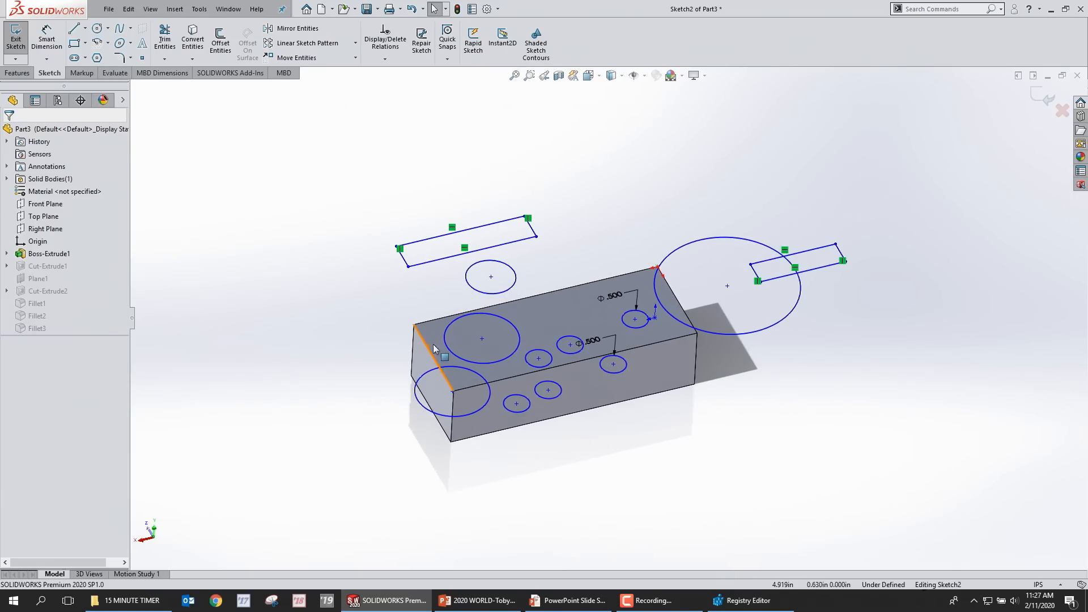
Step: Rebuild the part, exiting the sketch and rebuilding anyway, and dismiss the error list
key(ctrl+b)
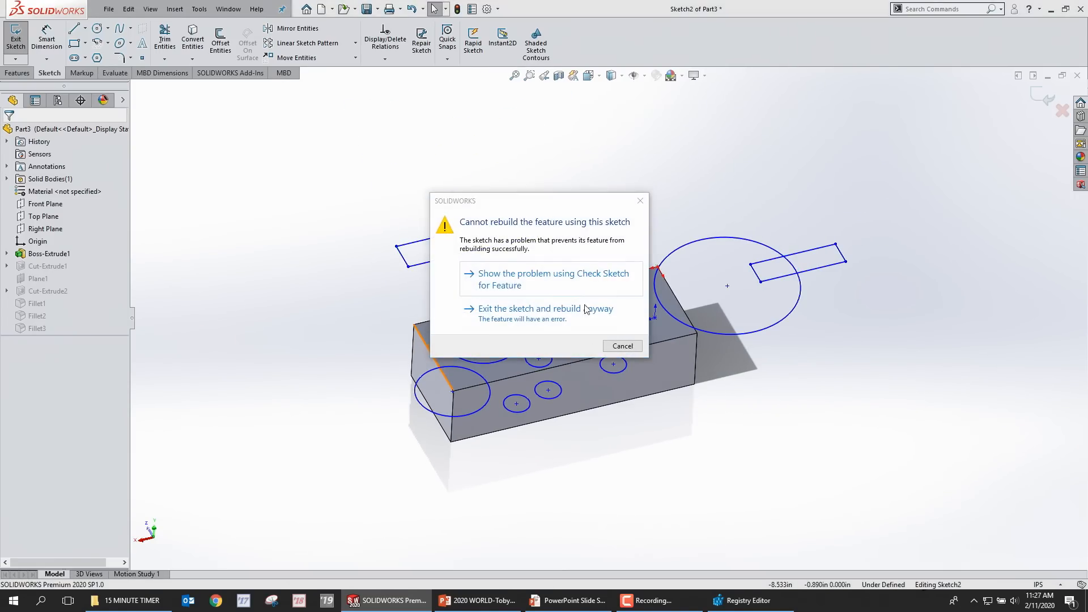
click(541, 310)
click(544, 307)
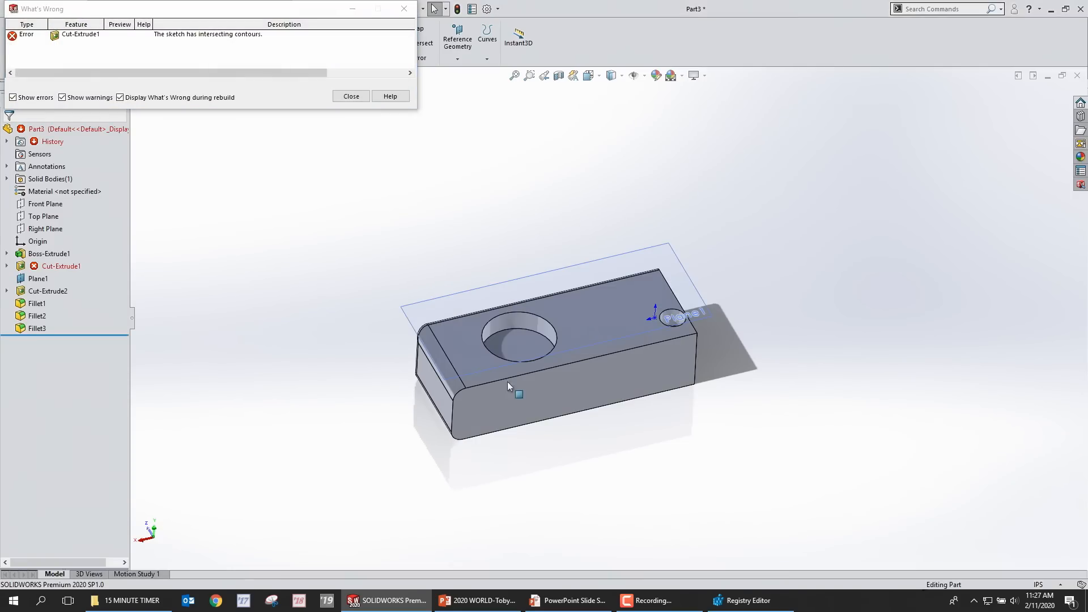
click(352, 97)
Step: Examine the rebuilt block by rotating and zooming, and view its large round hole from the isometric orientation
scroll(516, 391, down, 2)
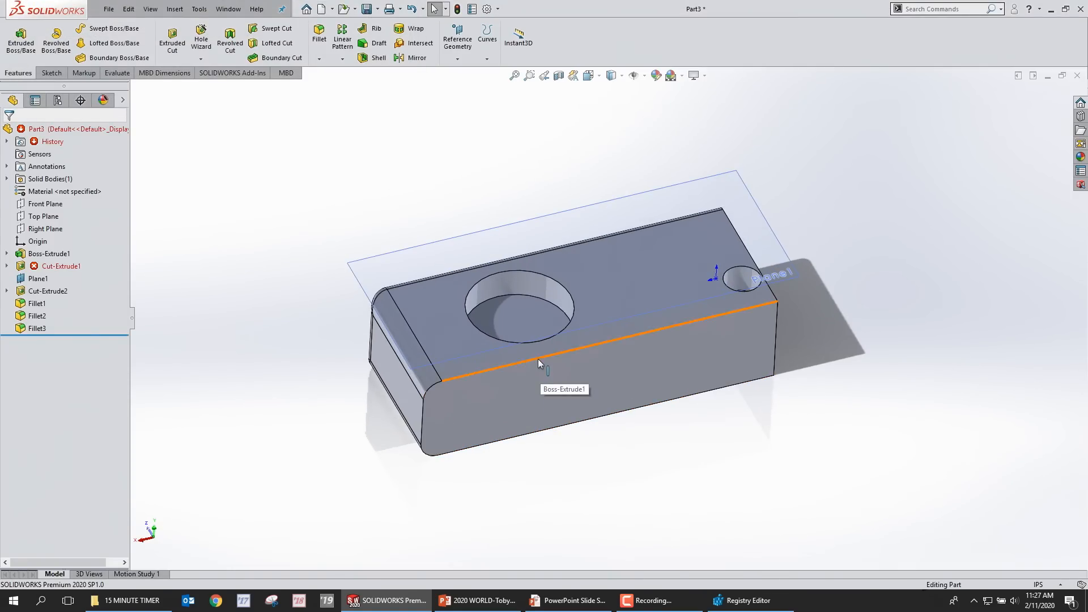
middle_drag(538, 358, 593, 292)
scroll(641, 452, down, 3)
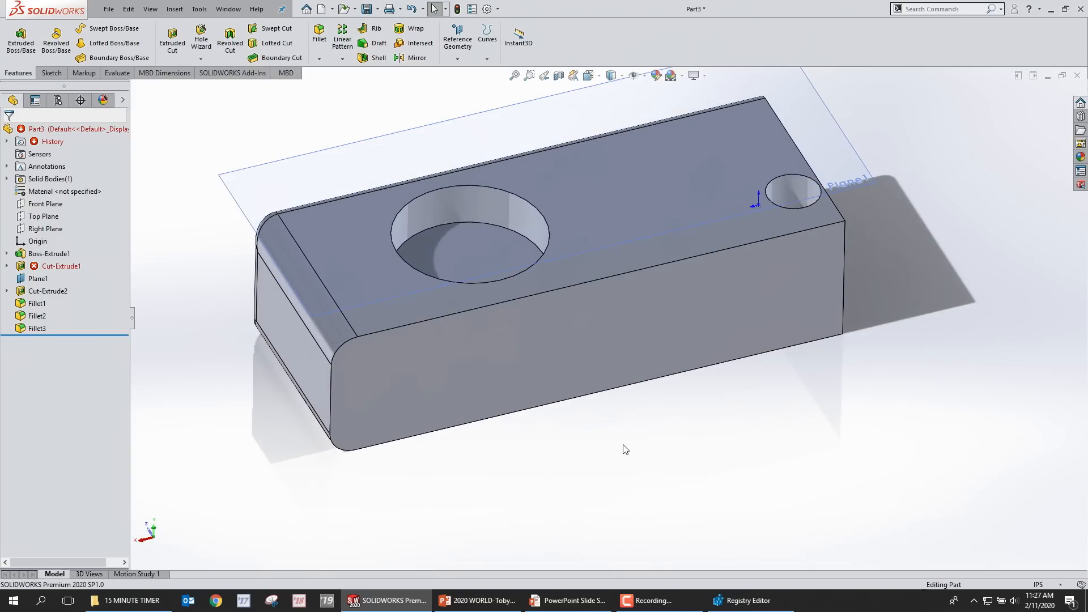
scroll(564, 341, up, 2)
middle_click(631, 407)
middle_drag(631, 407, 903, 357)
key(ctrl+7)
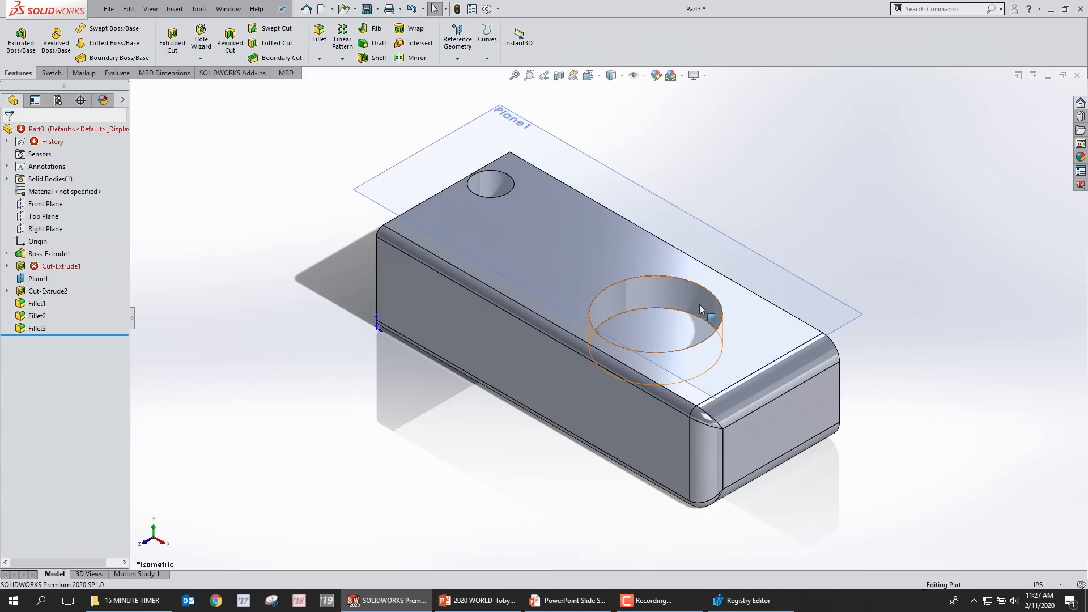
scroll(691, 397, down, 2)
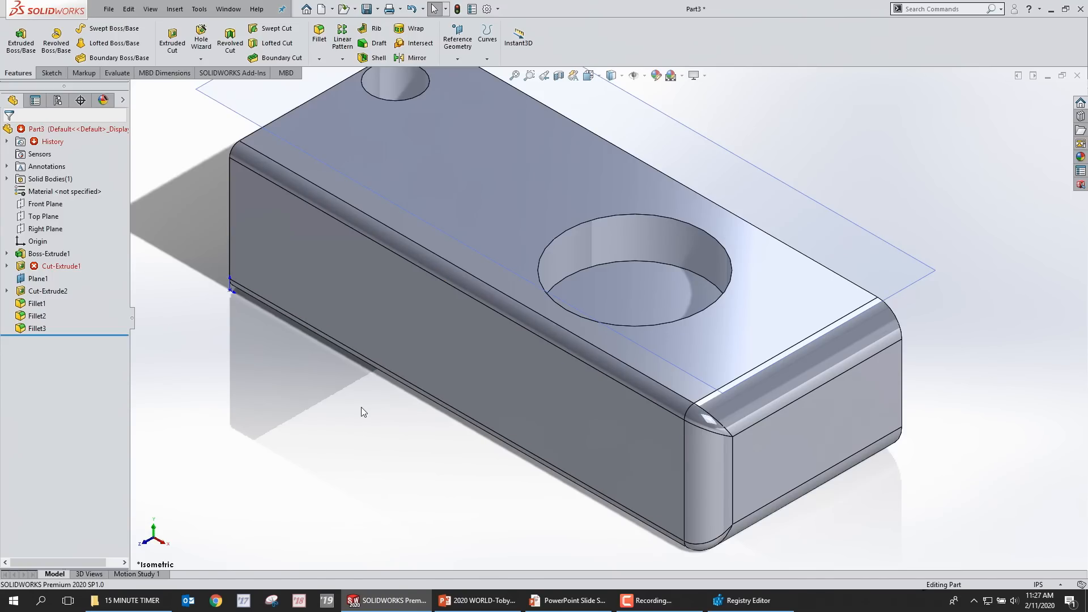
Step: Display the selection filters and turn all of them on
key(F5)
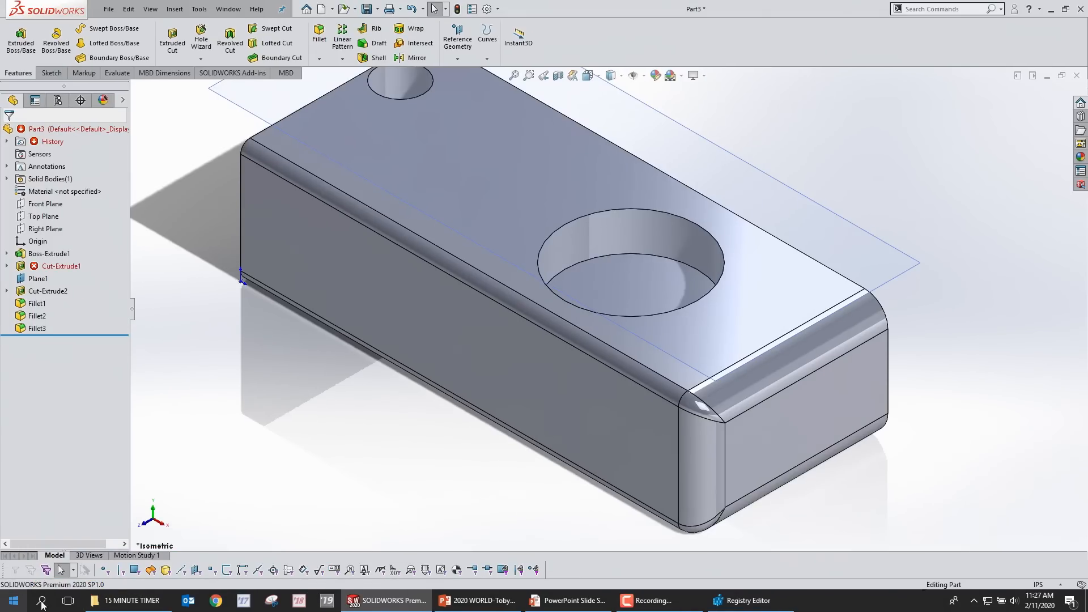
click(46, 569)
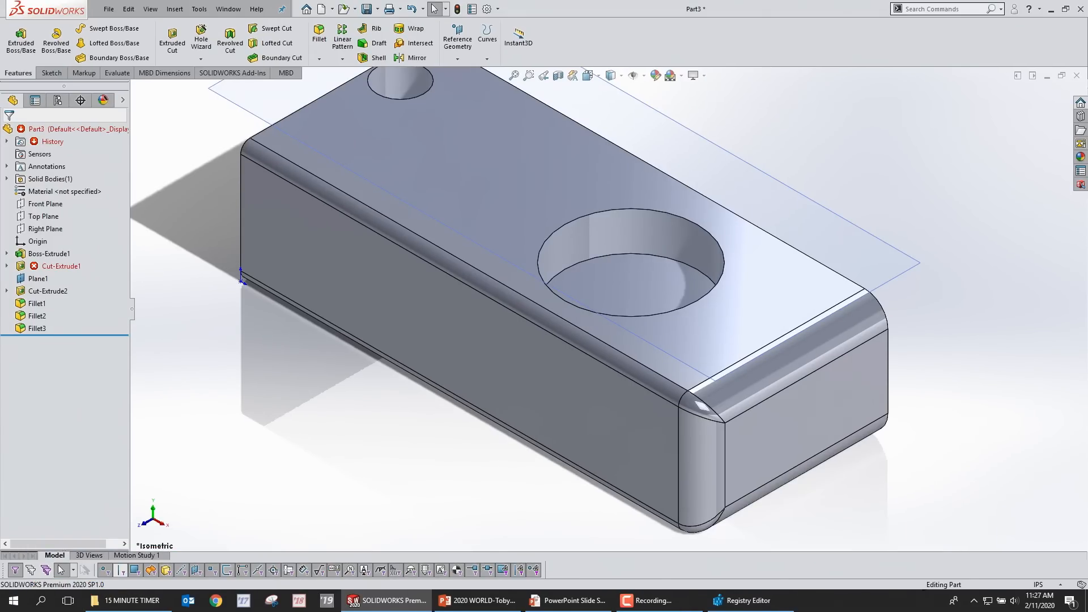
mouse_move(593, 352)
middle_down()
mouse_move(607, 347)
mouse_move(597, 357)
middle_up()
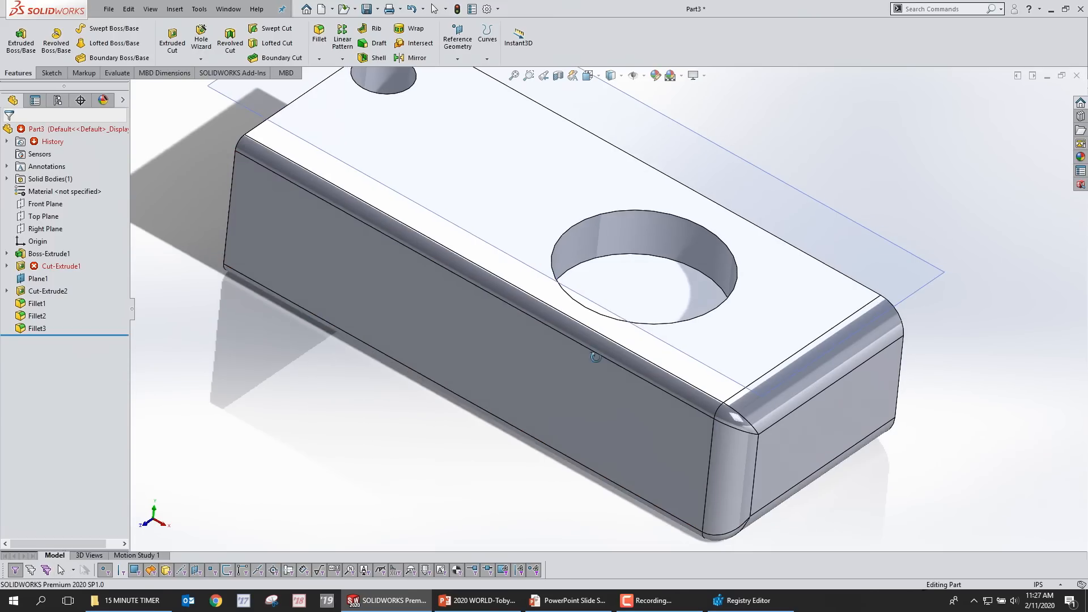
click(603, 362)
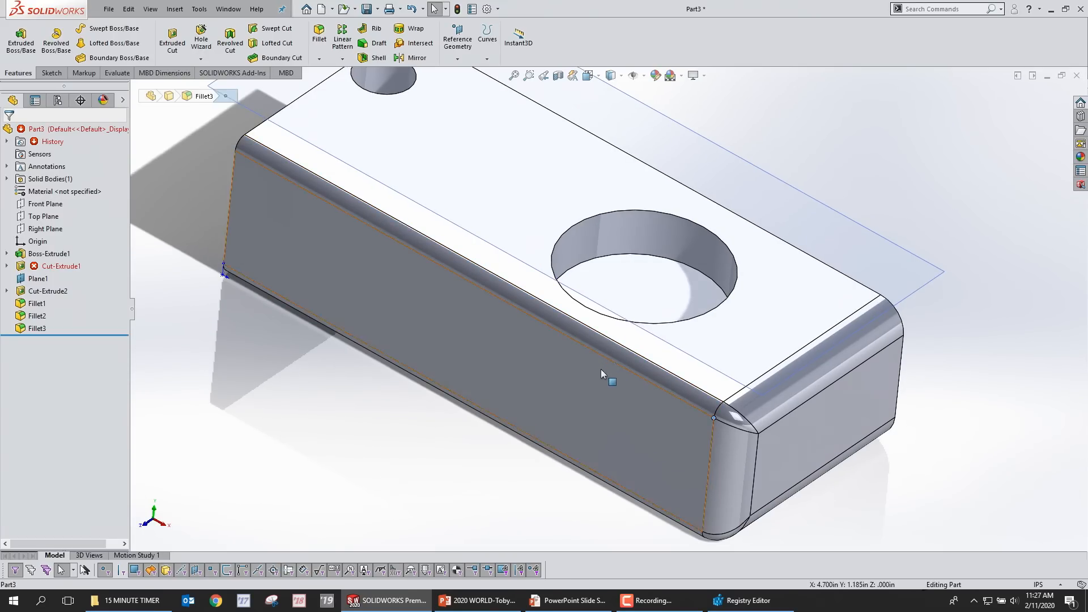
Step: Try selecting on the block with the filters active and clear all selection filters
scroll(612, 356, down, 2)
click(606, 327)
scroll(607, 308, down, 3)
click(359, 503)
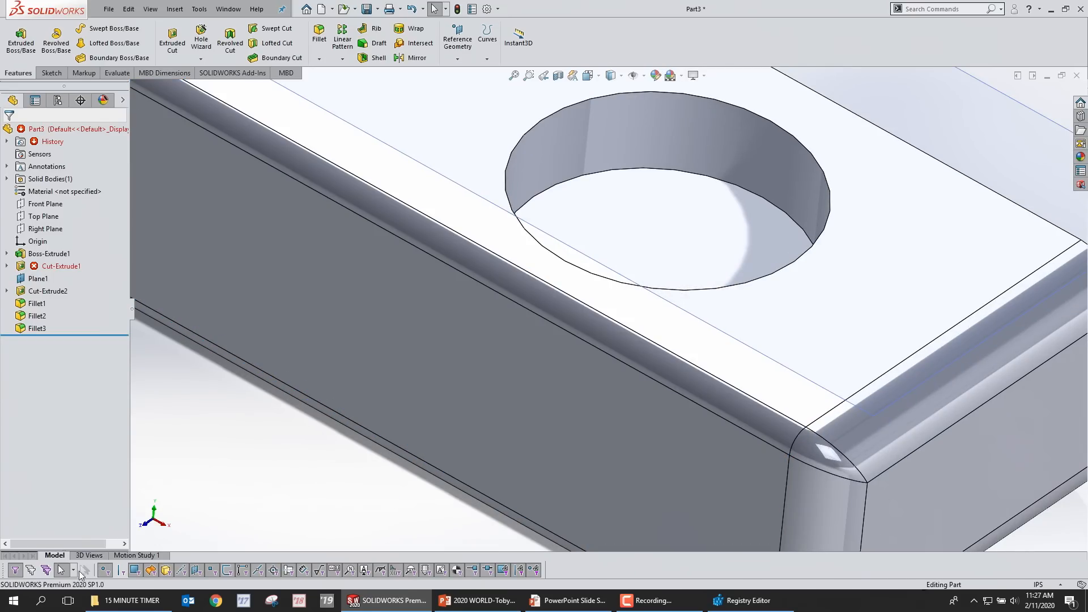
click(46, 570)
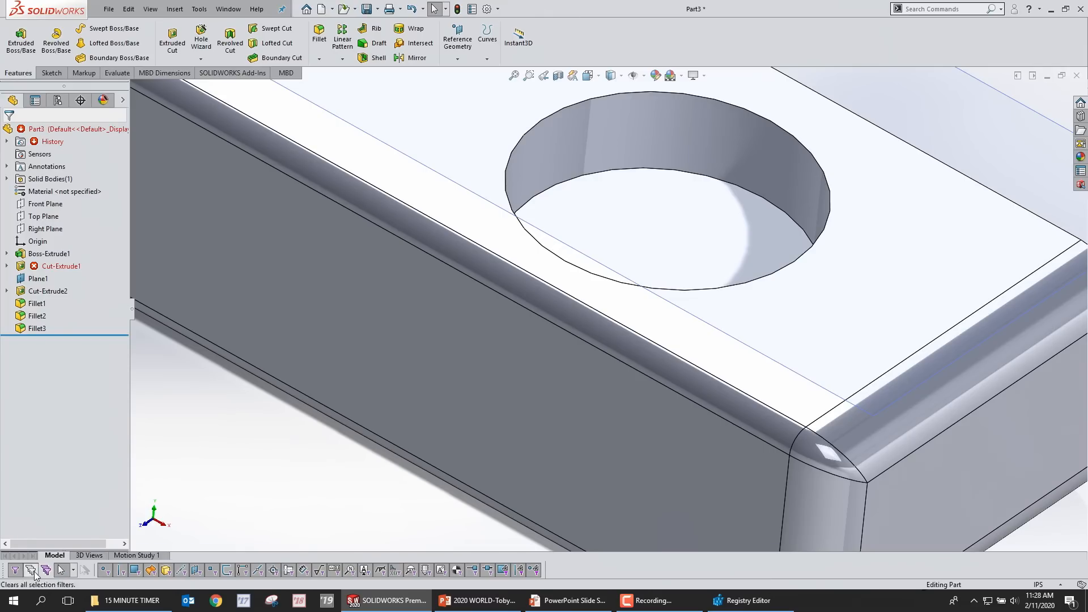
click(46, 570)
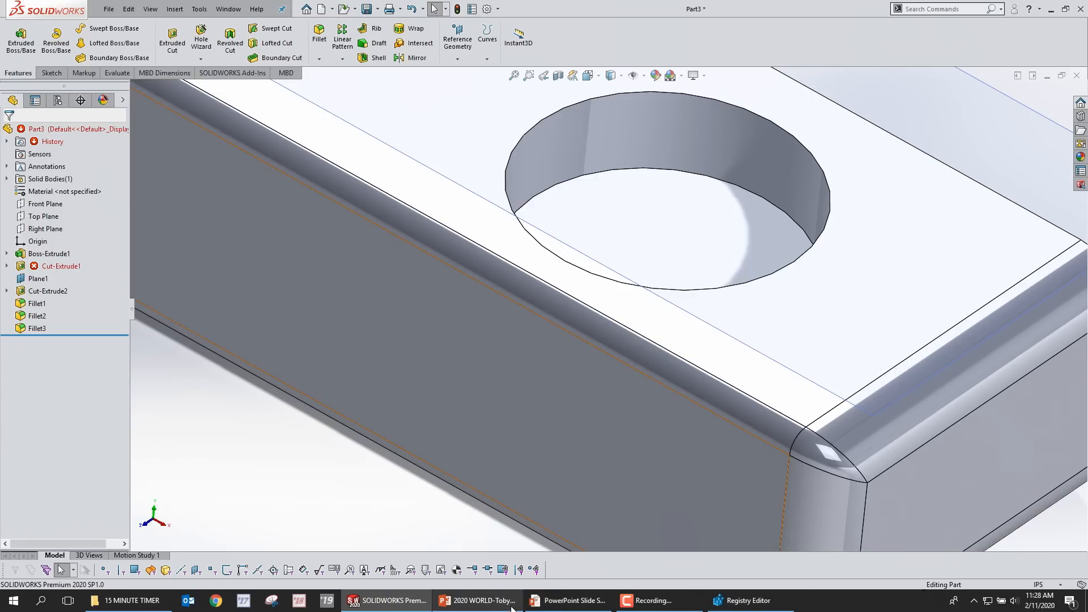
Step: Switch to the PowerPoint slide show and reveal the Mouse Shortcuts lines through SHIFT + Left Click
mouse_move(502, 605)
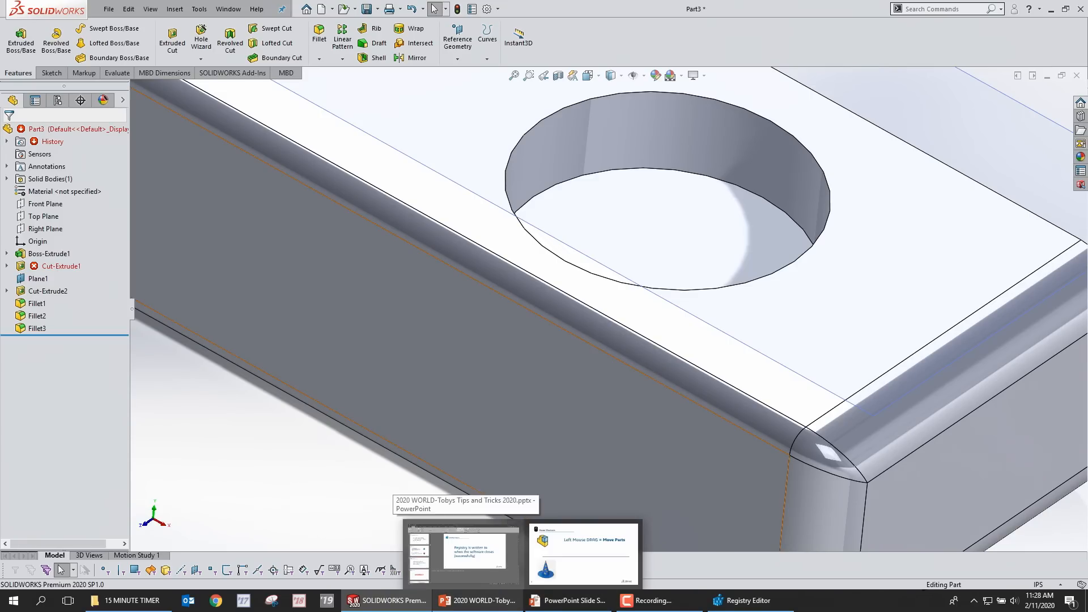
click(539, 603)
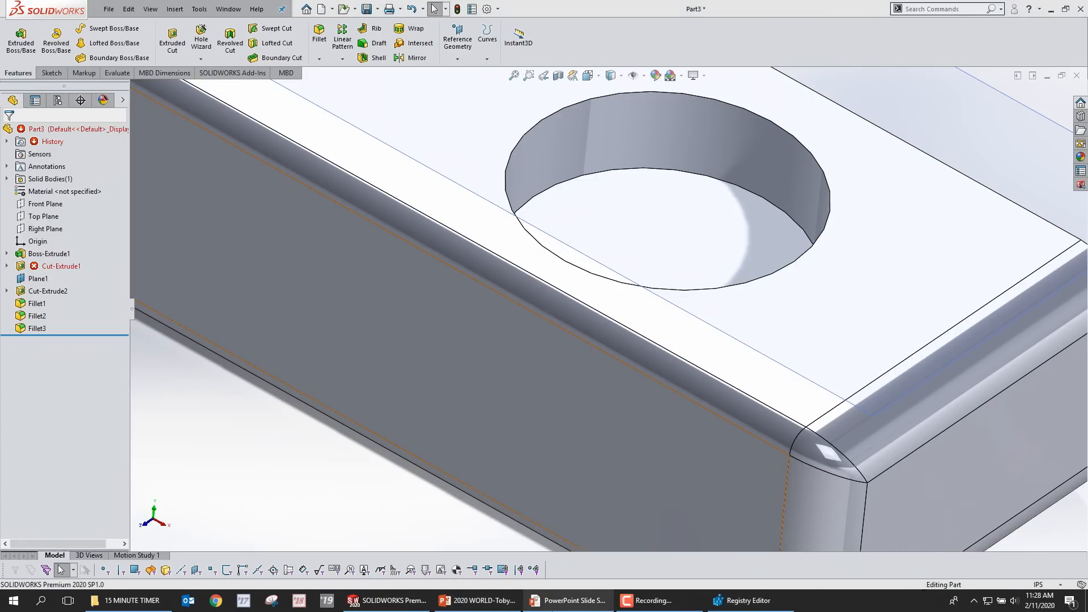
click(576, 601)
click(485, 197)
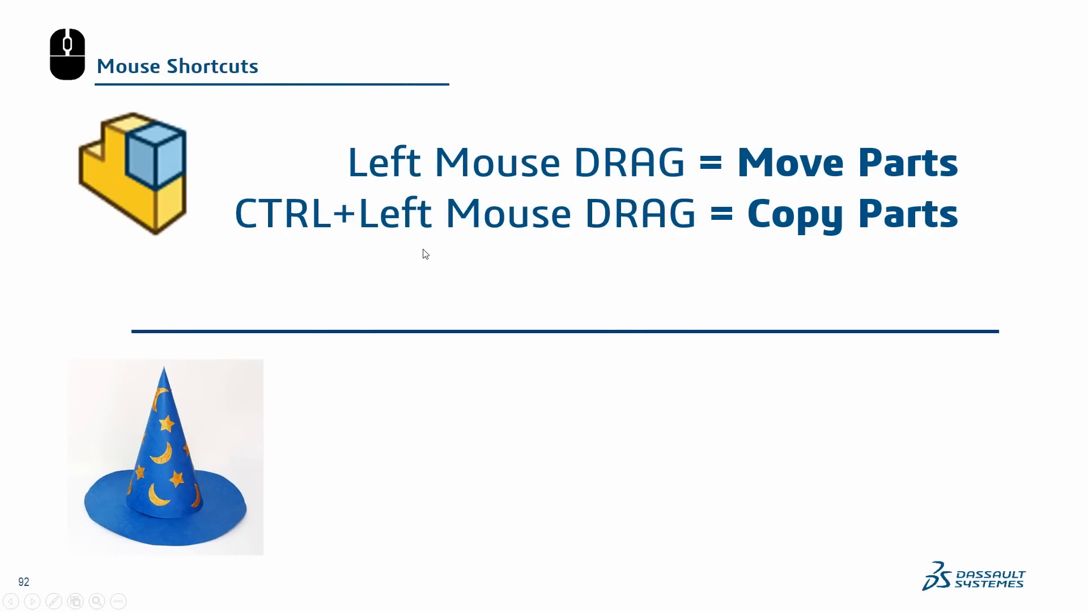
click(653, 275)
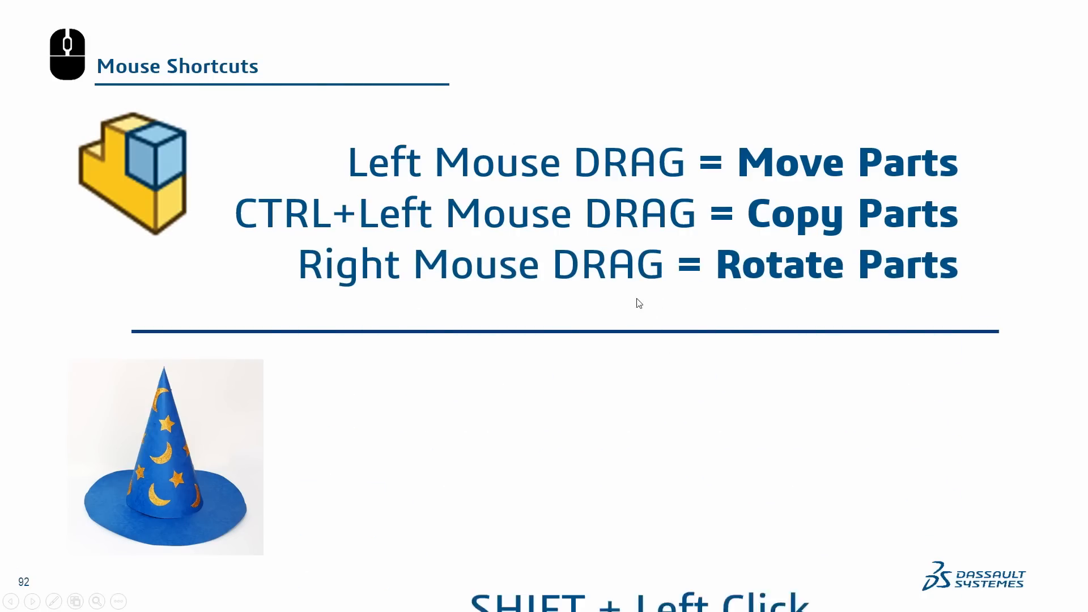
click(665, 463)
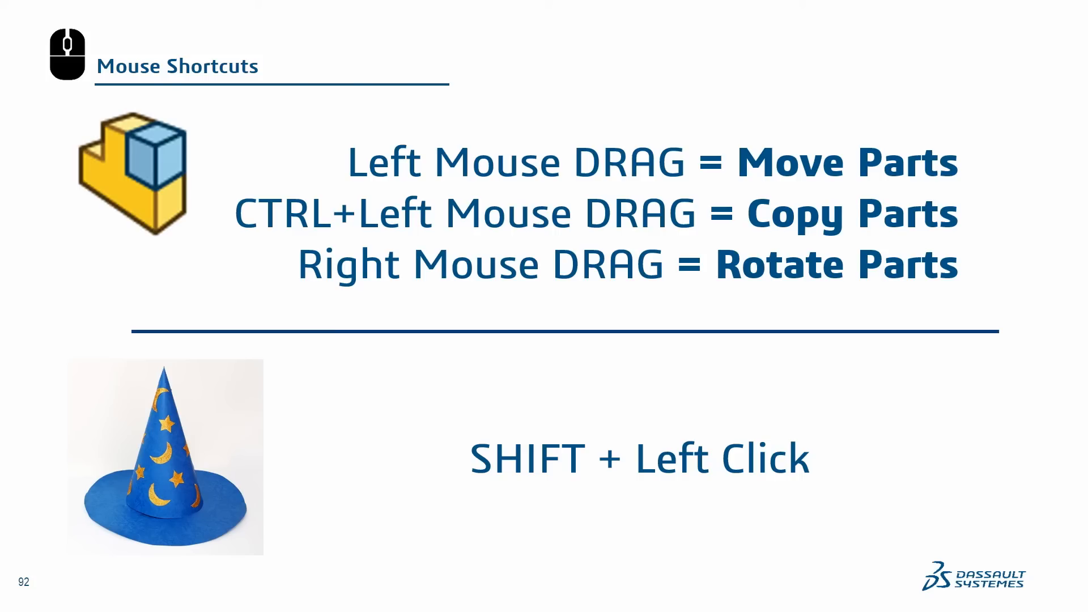
Step: Switch from the slide show to the SOLIDWORKS window with the Part3 model
key(super)
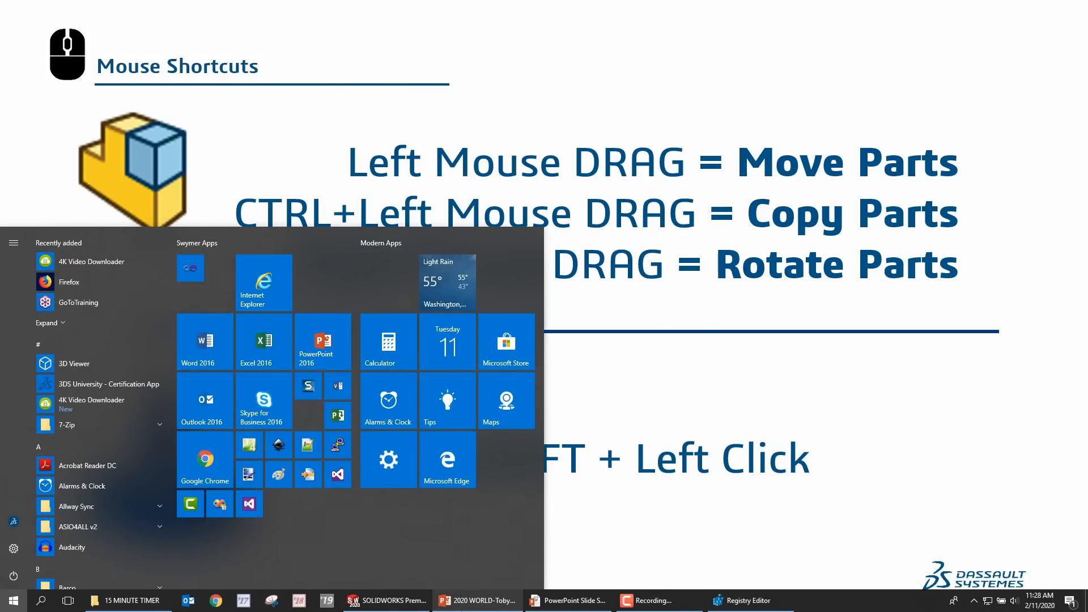
mouse_move(402, 609)
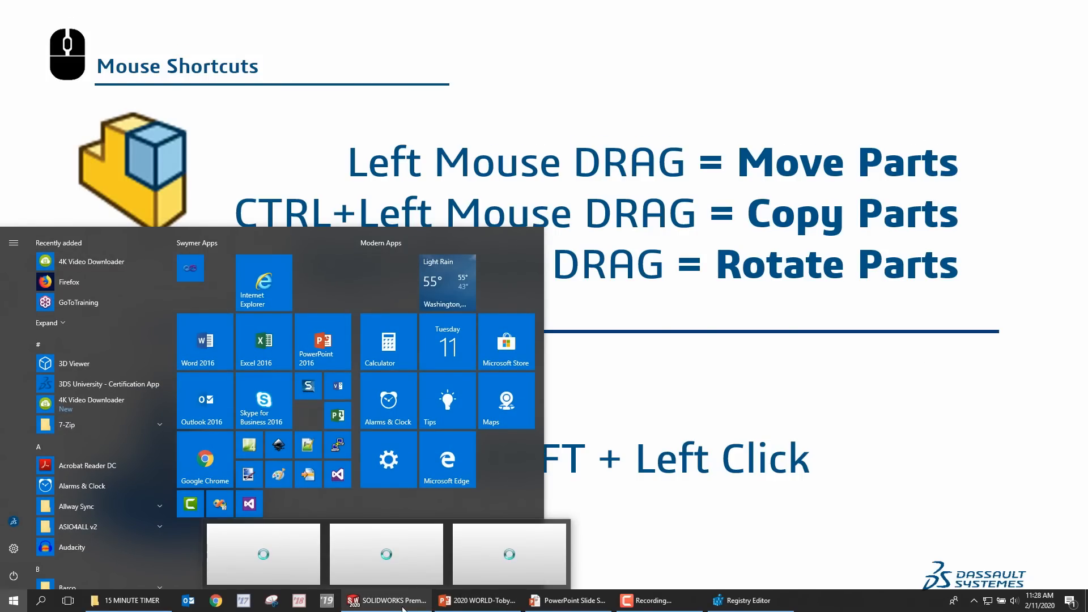
click(383, 565)
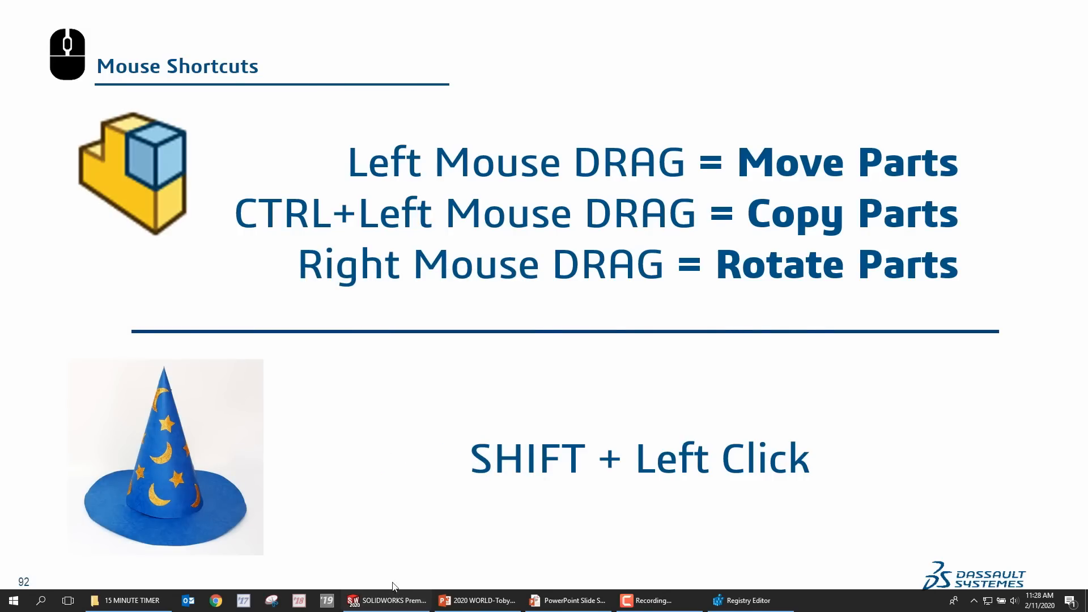
key(super)
key(super+Tab)
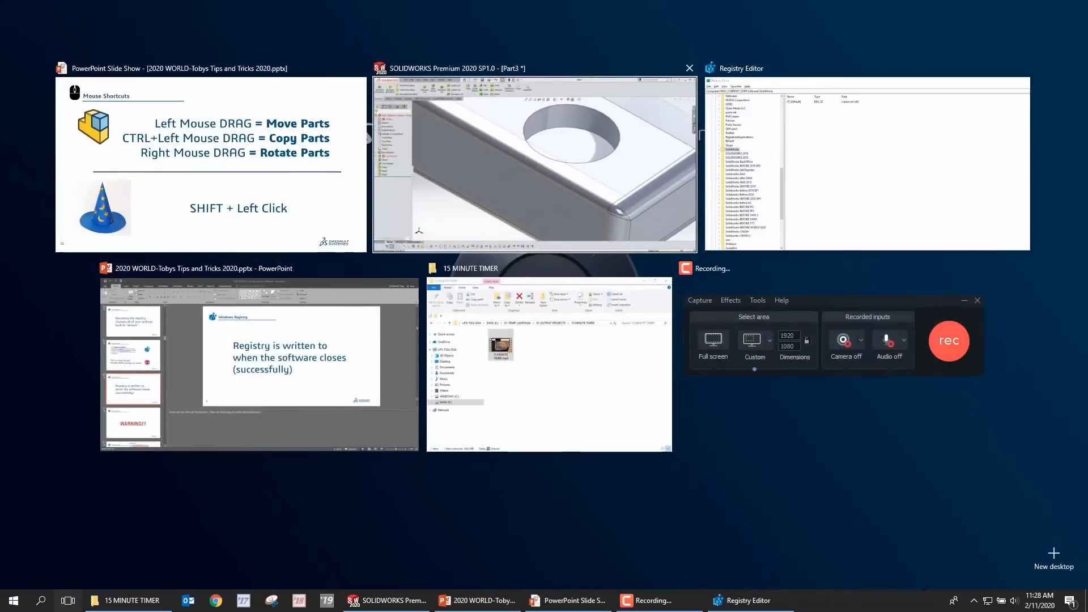
click(530, 160)
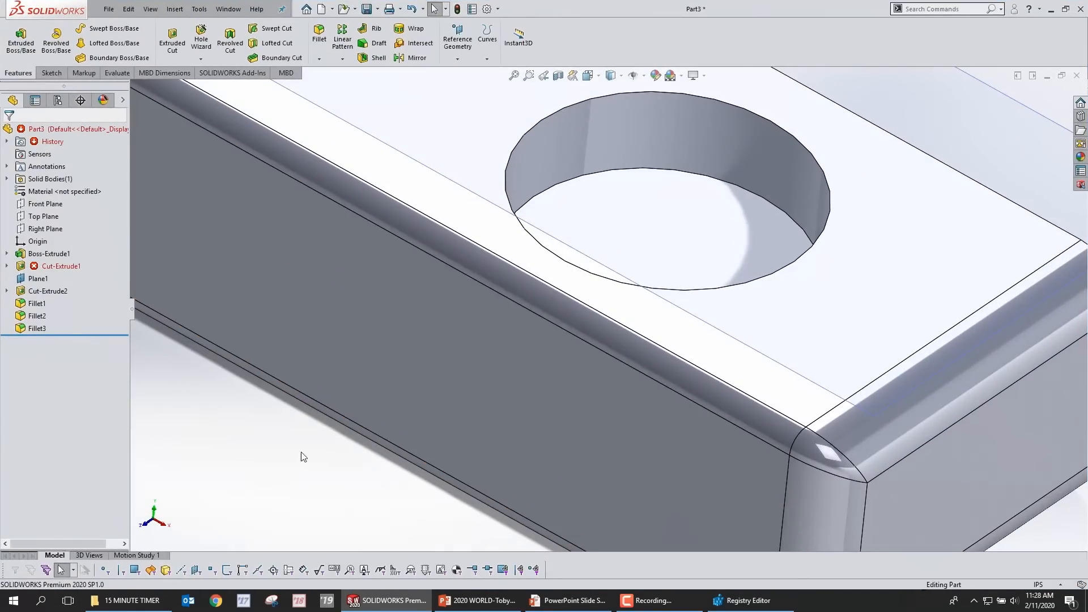
Step: Start opening a file and browse to the 02 Guitar Pedal folder inside 2020-02-11-TIPS AND TRICKS files
click(108, 9)
click(130, 40)
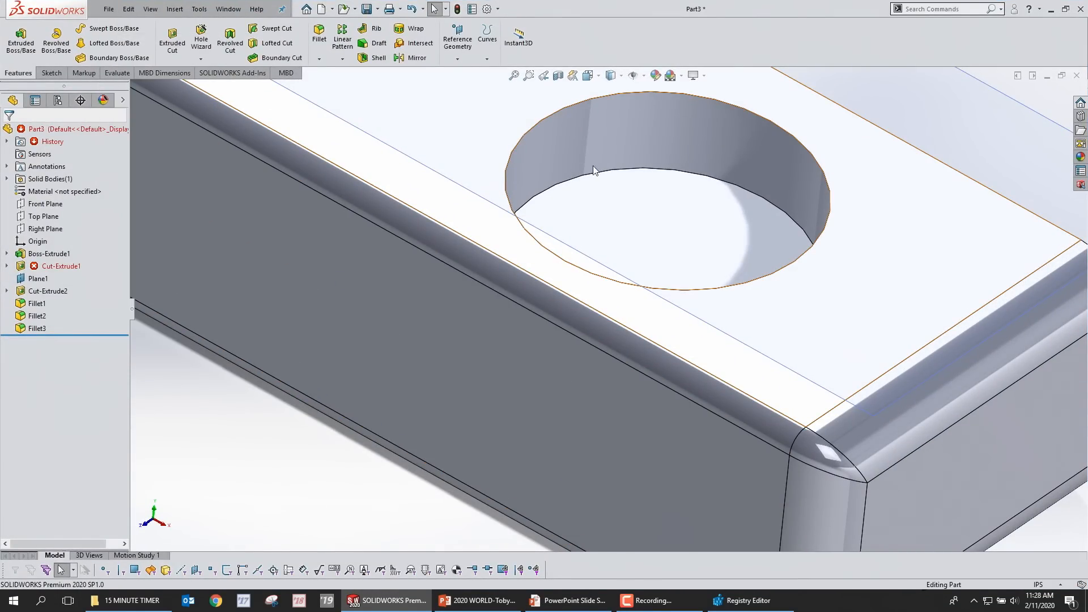
scroll(483, 258, up, 5)
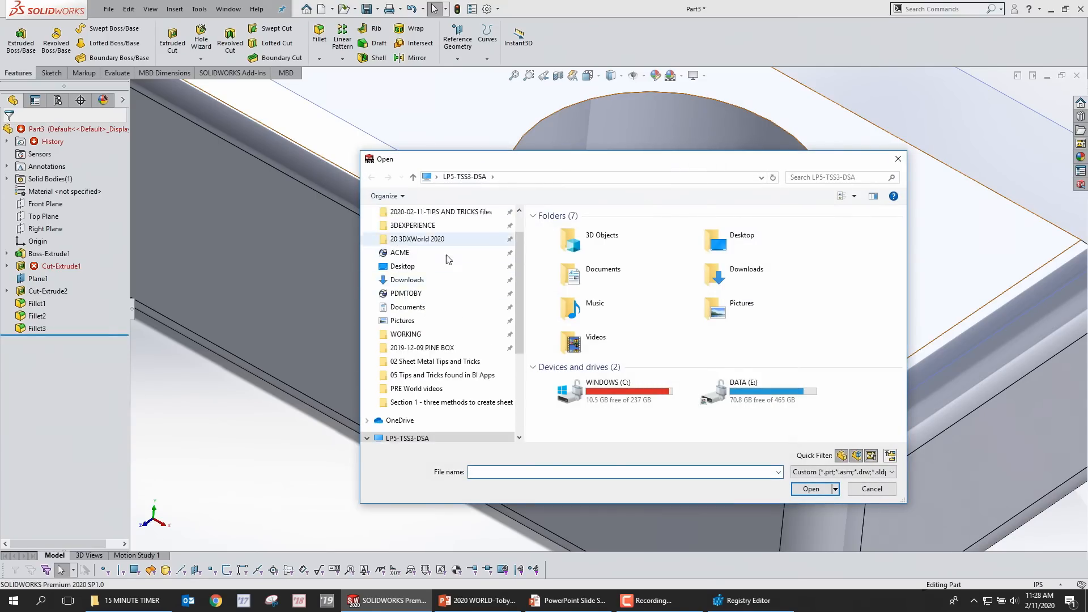
click(443, 236)
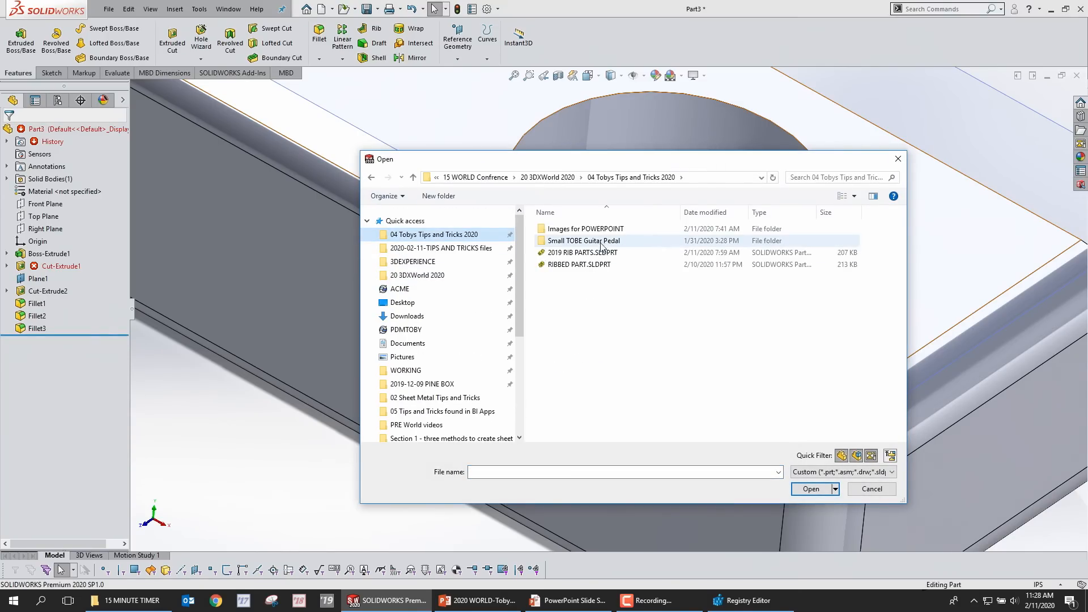
click(441, 248)
double_click(584, 240)
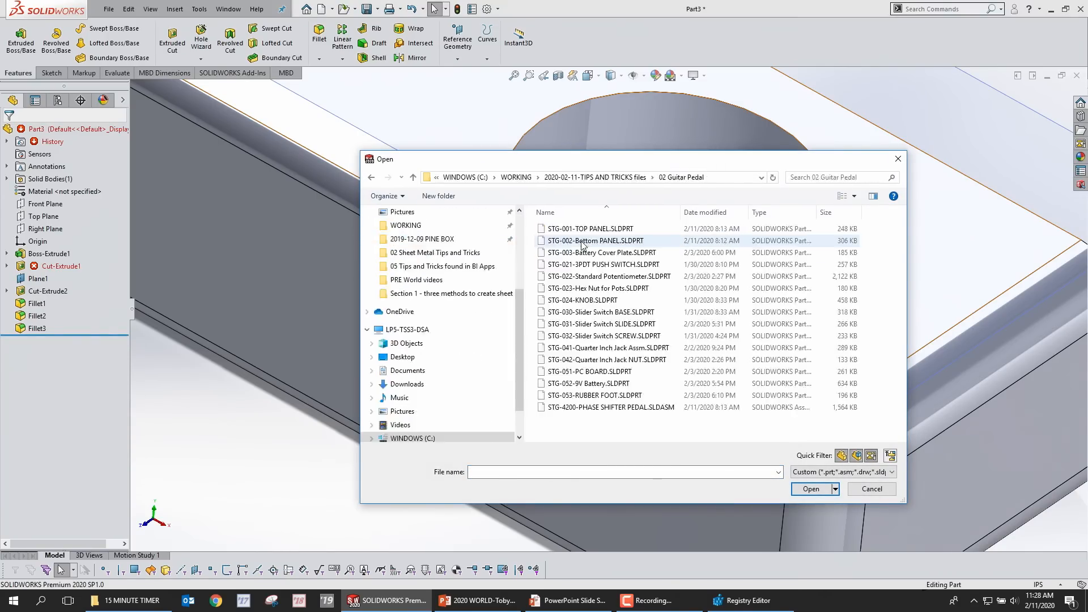
Step: Filter the files to top-level assemblies and open STG-4200-PHASE SHIFTER PEDAL.SLDASM, declining the PDM vault Toolbox location
click(891, 456)
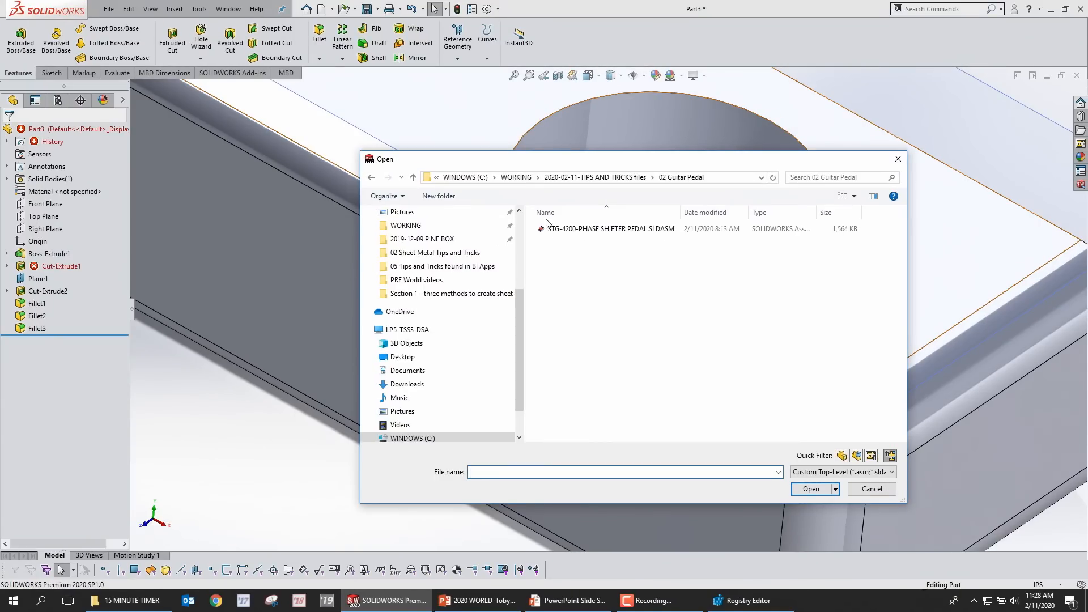
double_click(587, 229)
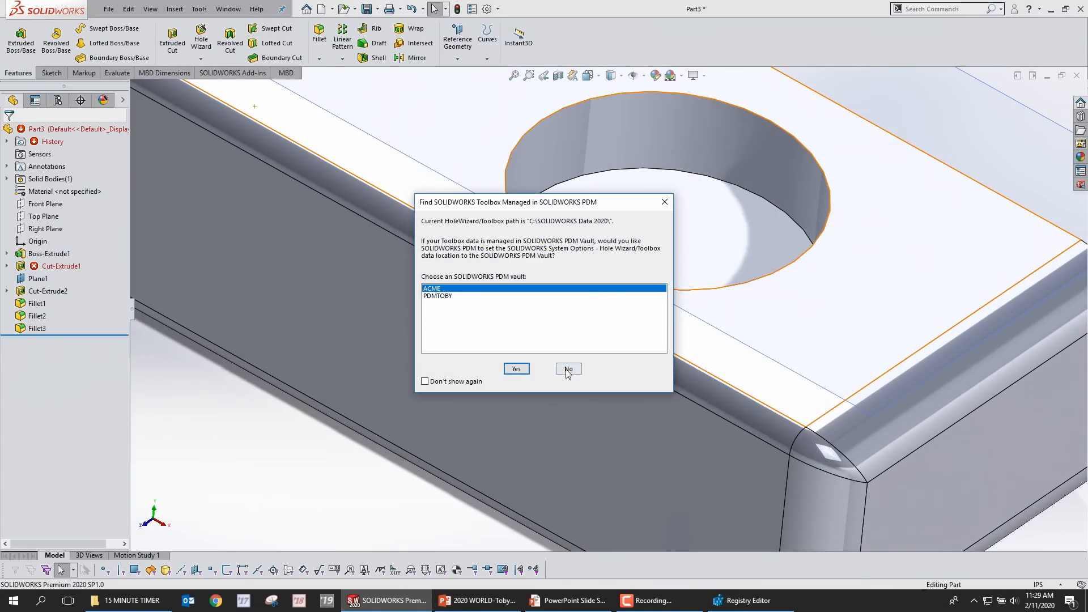
click(578, 372)
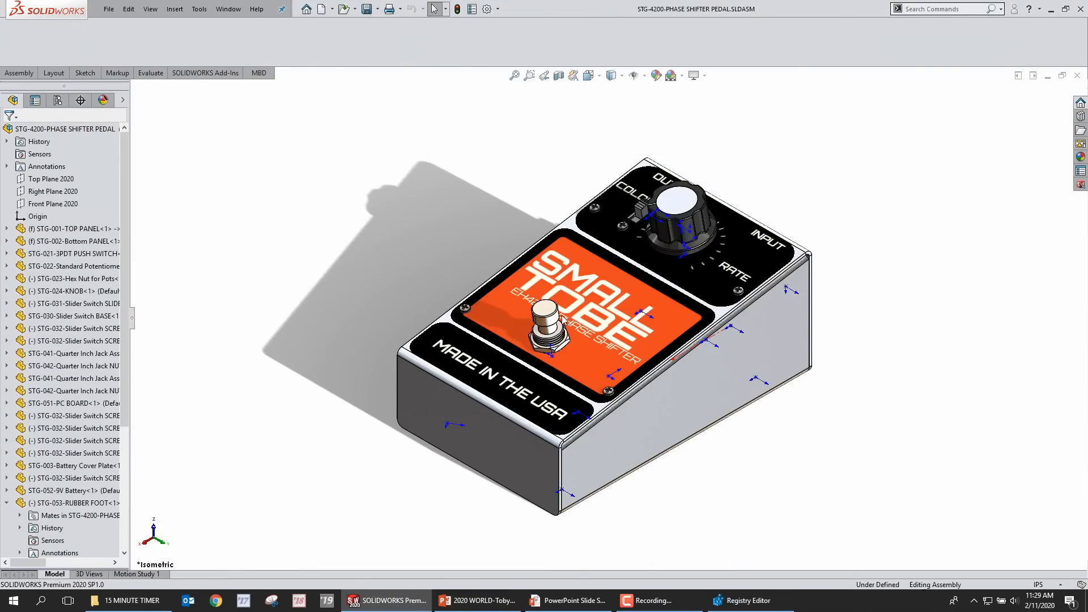
Step: Try to move the fixed top panel away from the pedal and clear the selection
middle_drag(737, 318, 774, 335)
scroll(733, 445, up, 2)
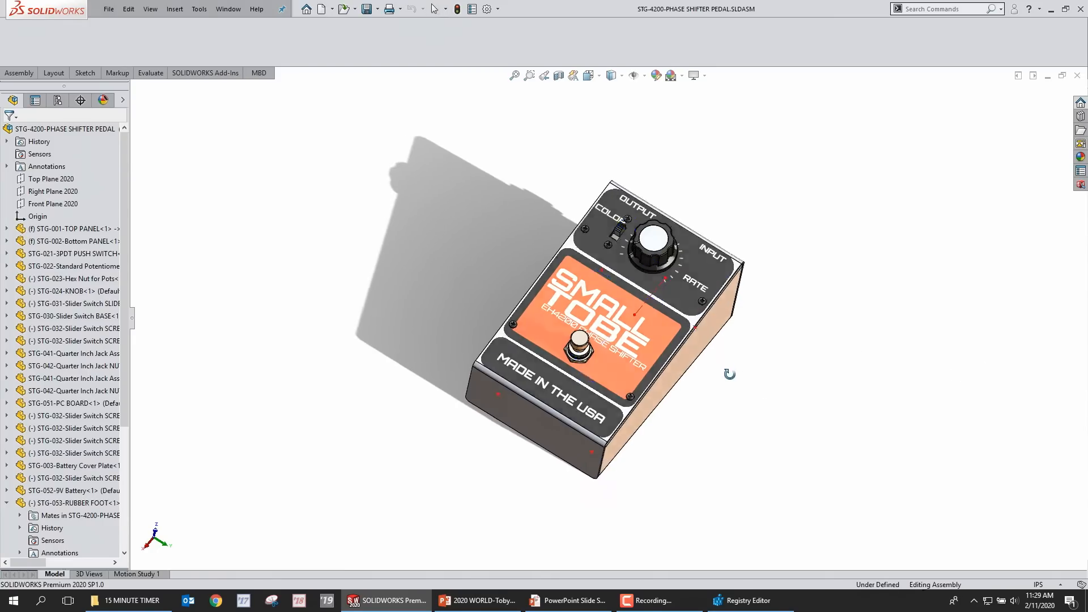
scroll(734, 379, down, 4)
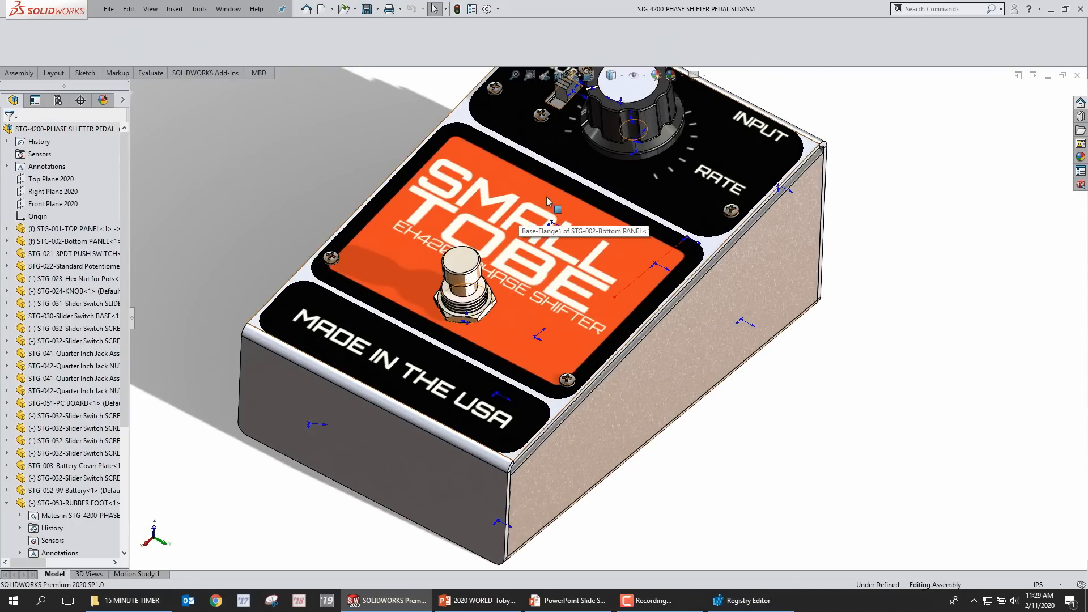
drag(552, 249, 991, 311)
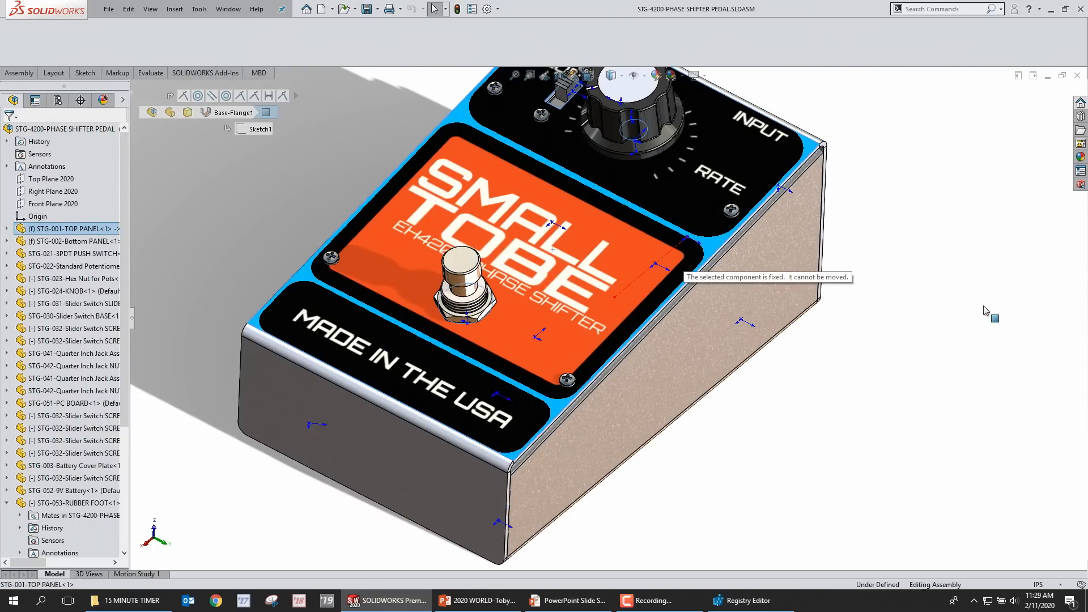
click(833, 387)
Step: Place a copy of the top panel beside the pedal and hide the original top panel
scroll(833, 388, up, 2)
ctrl+drag(575, 307, 951, 332)
middle_drag(621, 167, 816, 181)
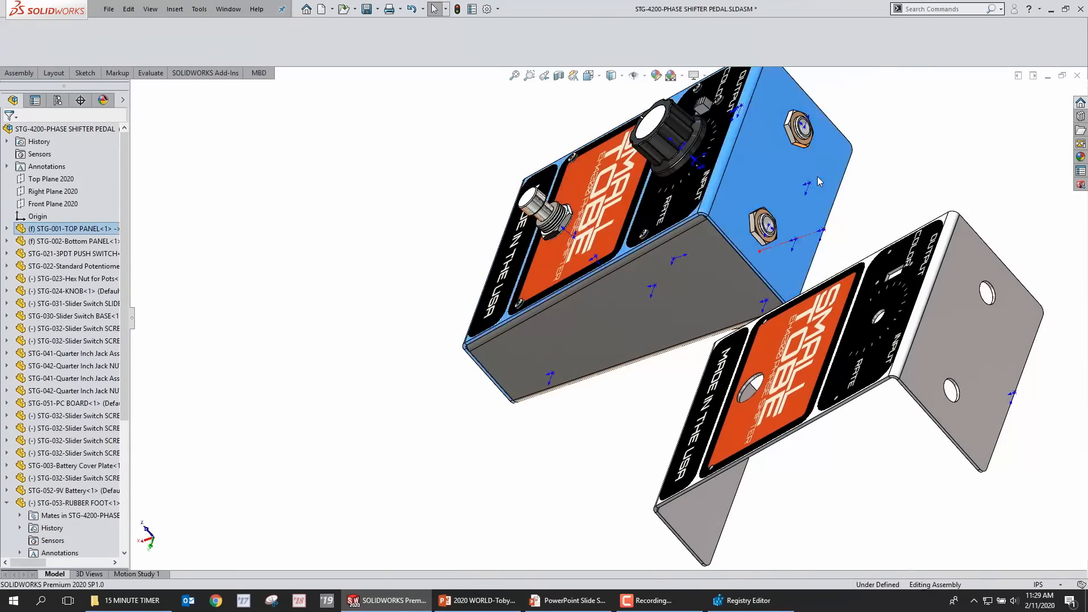
key(Tab)
middle_drag(947, 161, 853, 246)
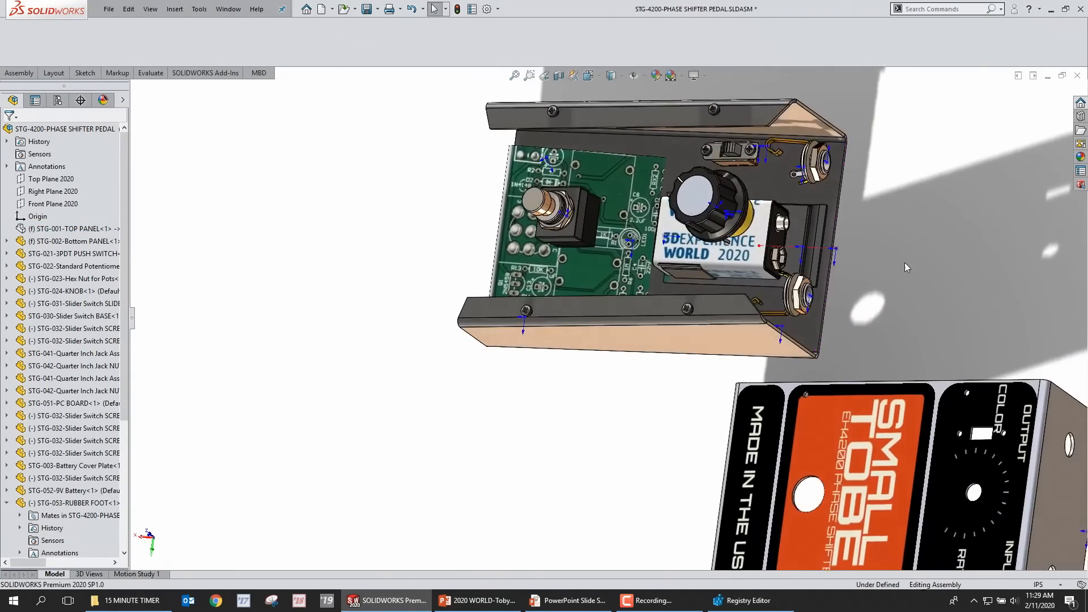
Step: Copy the quarter-inch jack near the slider switch and its hex nut to separate spots outside the enclosure
scroll(704, 208, down, 5)
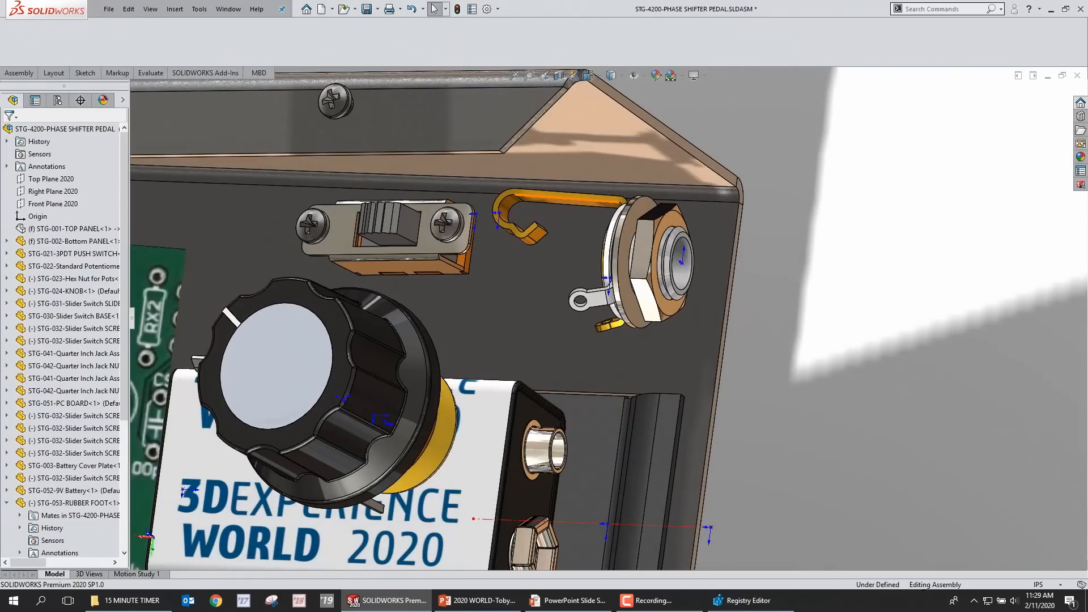
click(576, 203)
ctrl+click(644, 267)
ctrl+drag(644, 268, 1040, 236)
ctrl+drag(614, 265, 912, 167)
click(786, 340)
scroll(787, 340, up, 3)
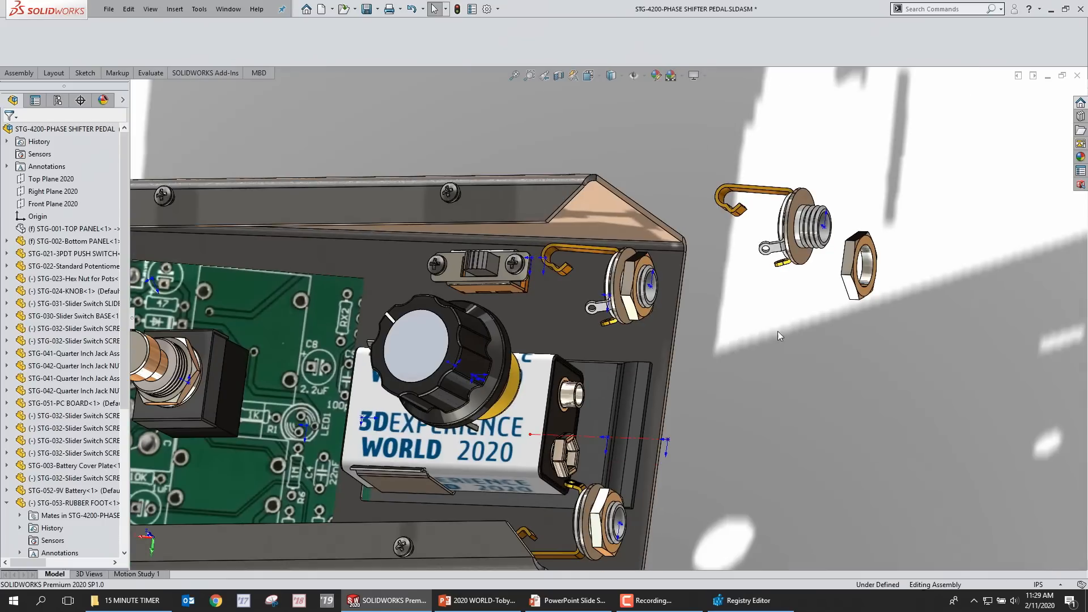
Step: Hide the bottom panel and the slider switch's base and slide
click(529, 238)
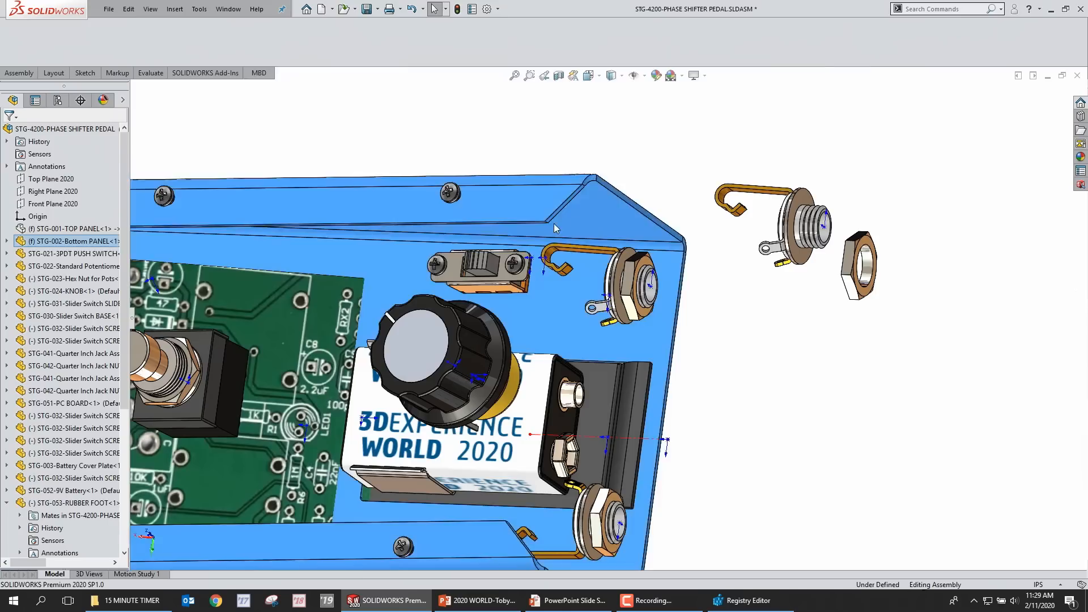
click(502, 280)
click(535, 240)
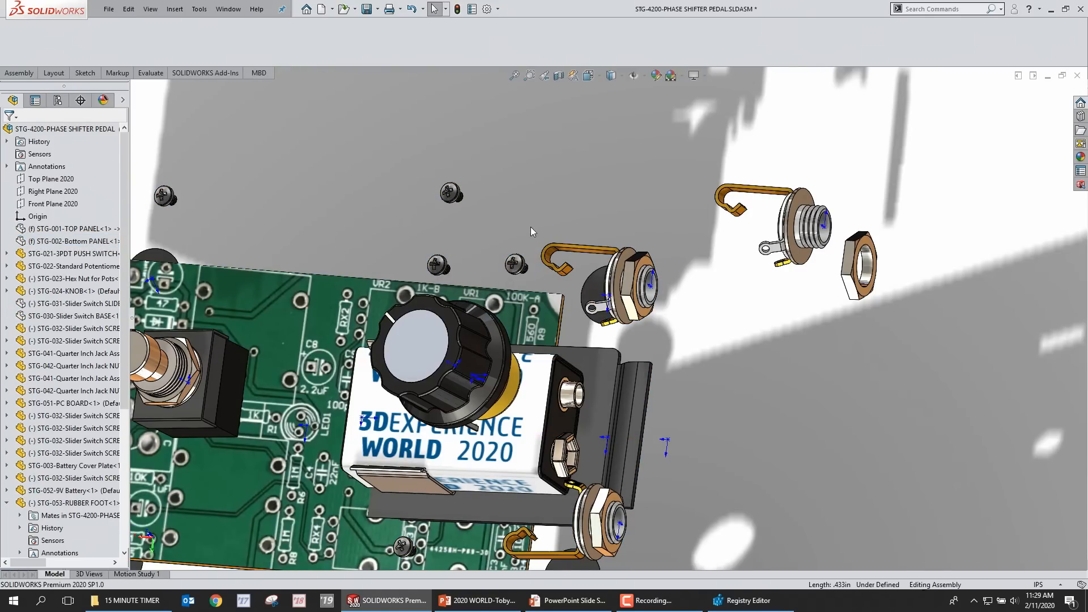
Step: Copy the box-selected jack, nut and rubber foot away from the circuit board, and move the copied foot aside
drag(530, 227, 710, 341)
scroll(723, 351, up, 5)
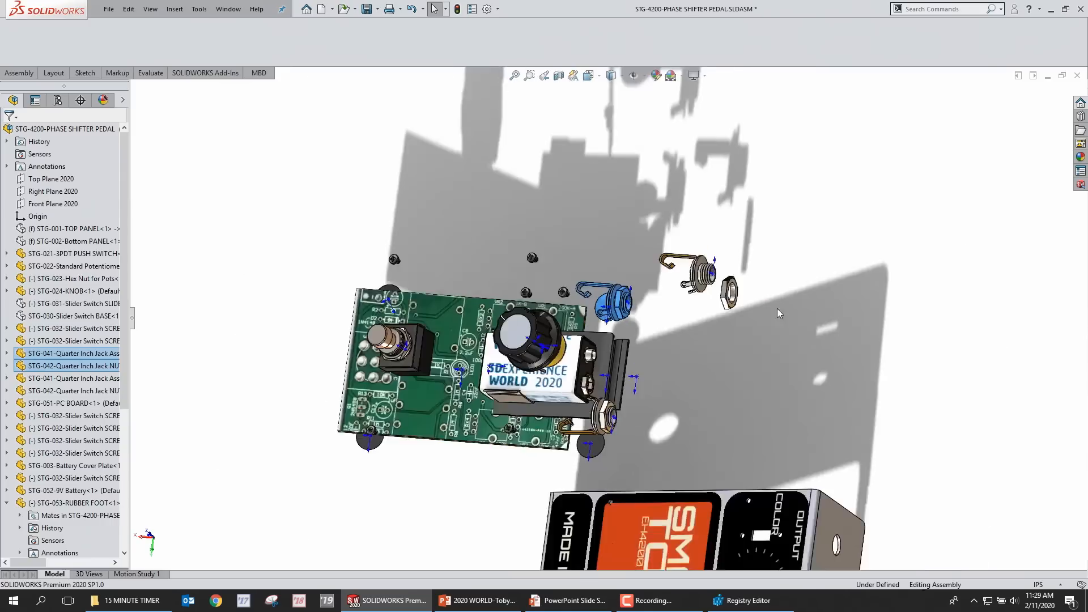
click(849, 262)
scroll(880, 190, down, 6)
drag(730, 262, 855, 290)
drag(684, 267, 125, 299)
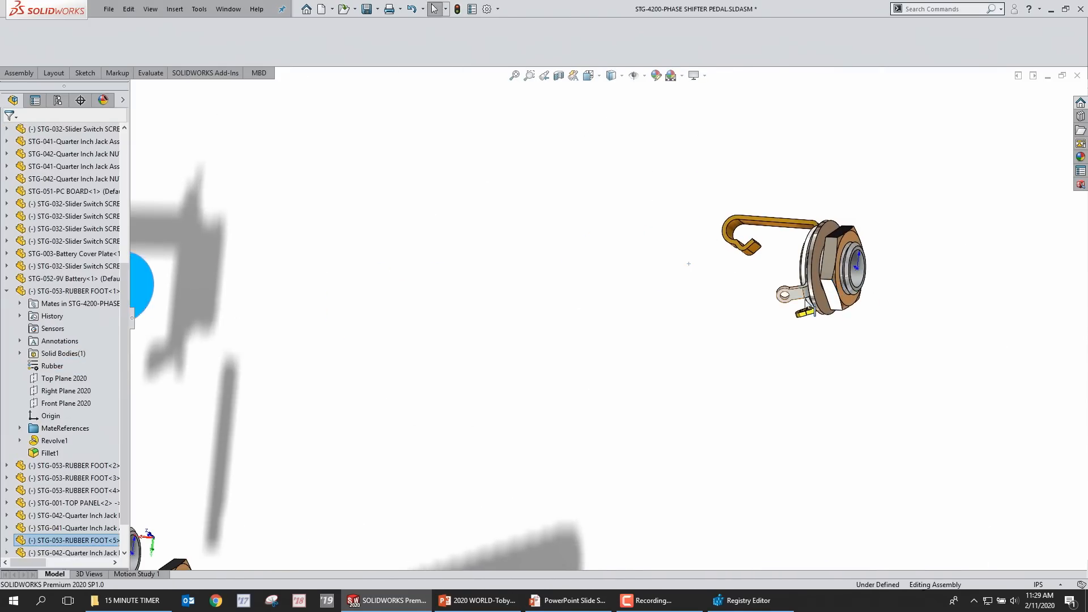
Step: Rotate the outermost copied jack and nut in free space
click(868, 266)
click(839, 289)
mouse_move(836, 300)
right_down()
mouse_move(862, 267)
mouse_move(845, 237)
mouse_move(889, 268)
mouse_move(816, 274)
mouse_move(837, 283)
right_up()
scroll(725, 371, up, 3)
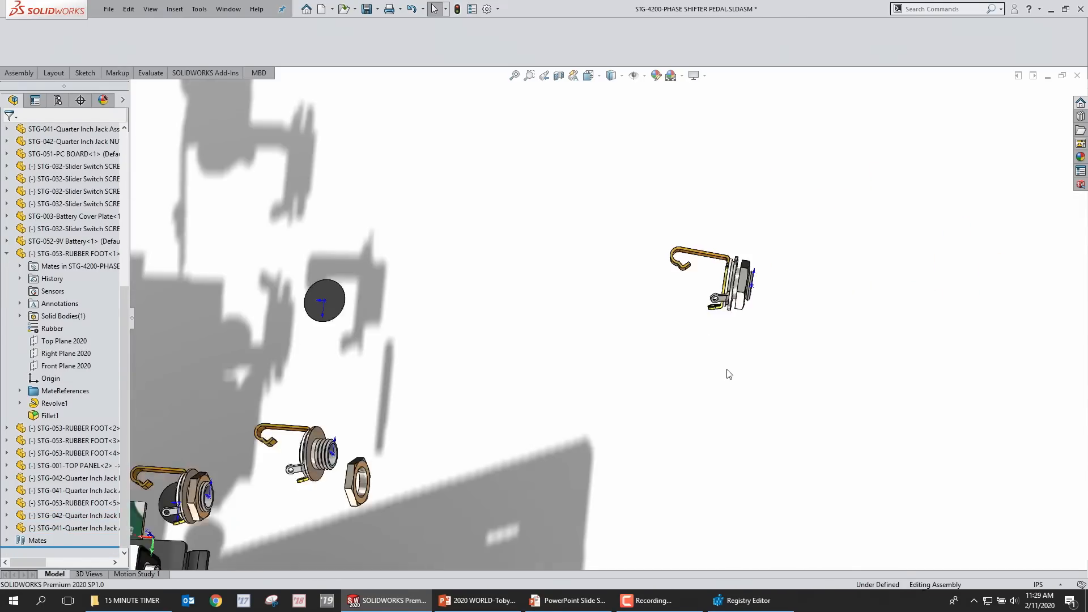
scroll(724, 371, up, 2)
scroll(712, 366, down, 1)
scroll(692, 354, up, 2)
scroll(672, 326, down, 5)
scroll(617, 263, up, 5)
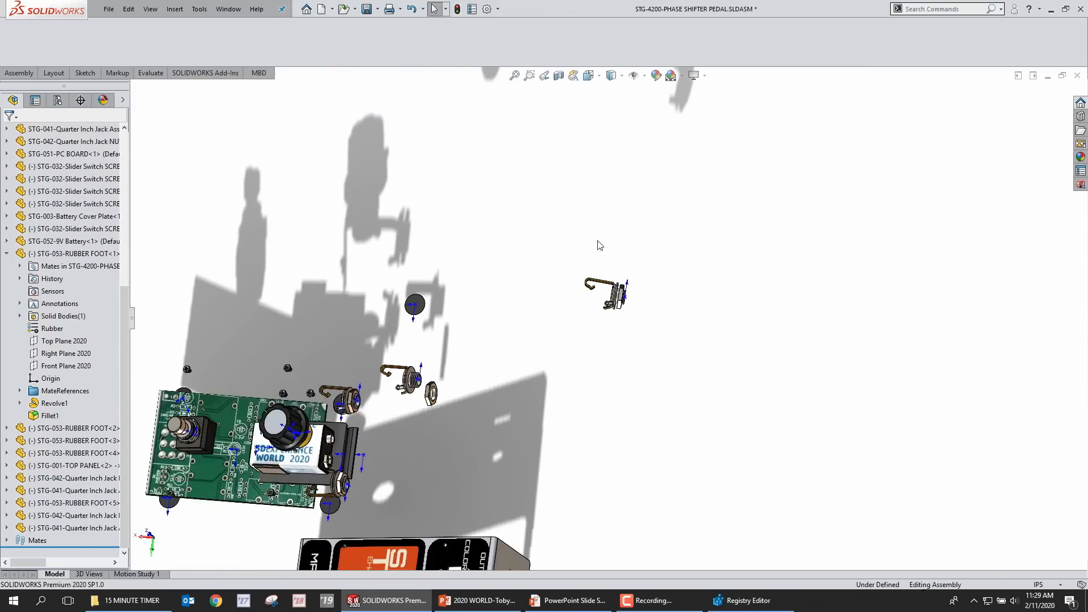
scroll(606, 272, down, 6)
click(744, 284)
middle_drag(745, 280, 680, 306)
click(605, 363)
scroll(566, 409, up, 10)
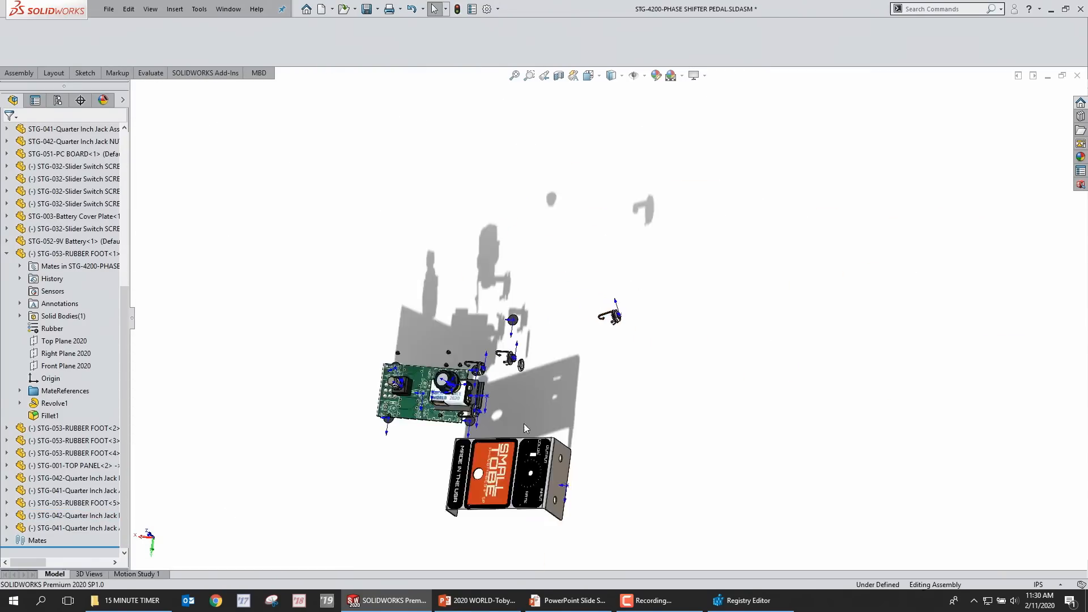
Step: Show the hidden original top panel and bottom panel again
scroll(481, 436, down, 3)
key(shift+Tab)
key(shift+Tab)
Step: Make the bottom panel transparent so the circuit board inside can be seen
middle_drag(349, 410, 505, 375)
click(481, 403)
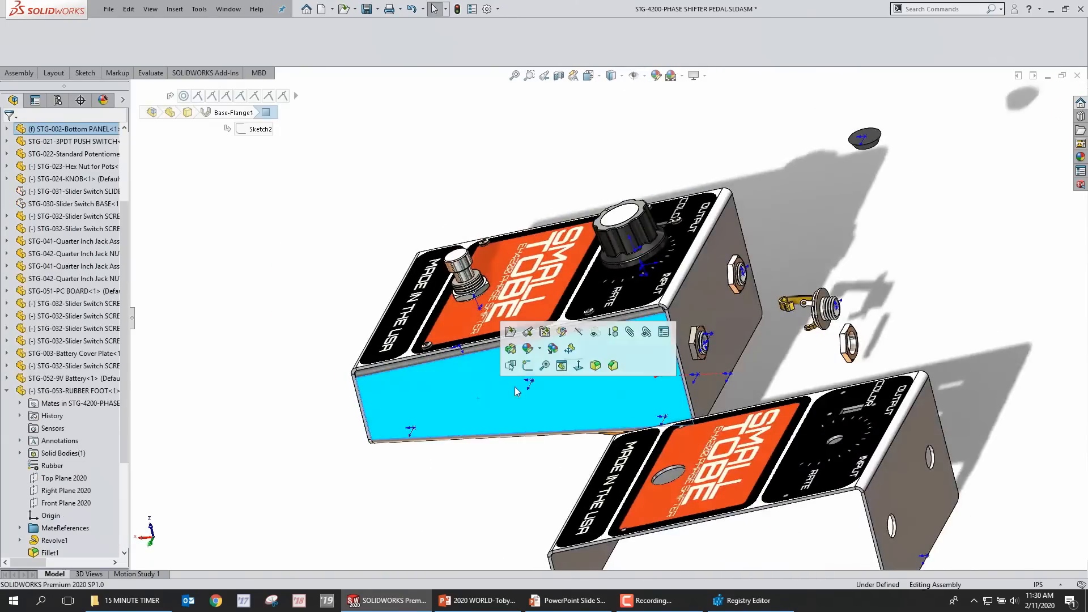
click(595, 333)
scroll(513, 340, down, 3)
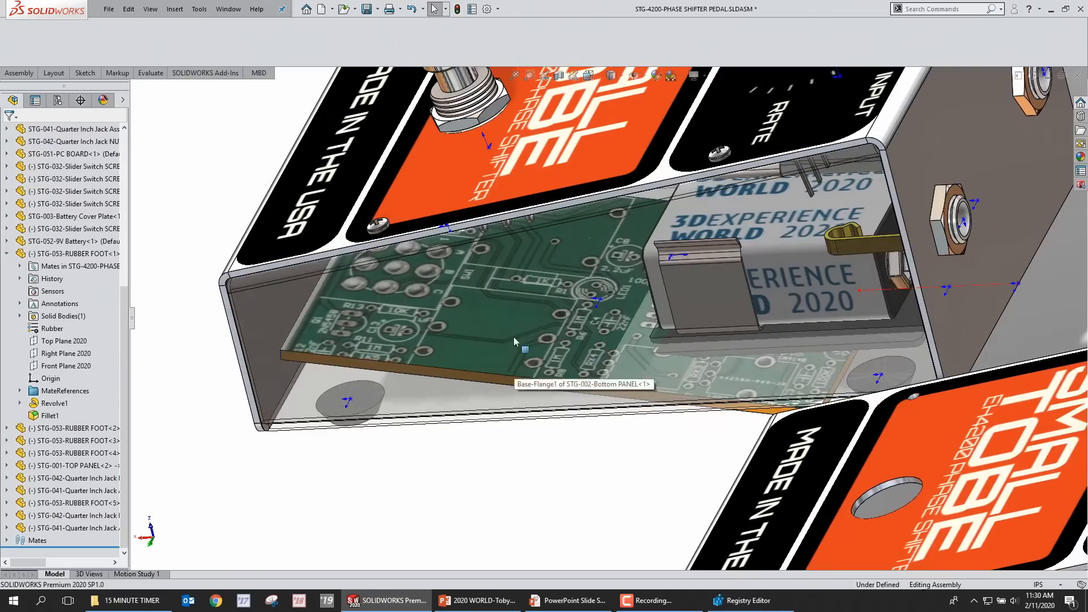
Step: Select the PC board's edge face through the transparent bottom panel and clear the selection
click(514, 338)
scroll(372, 385, down, 3)
click(458, 361)
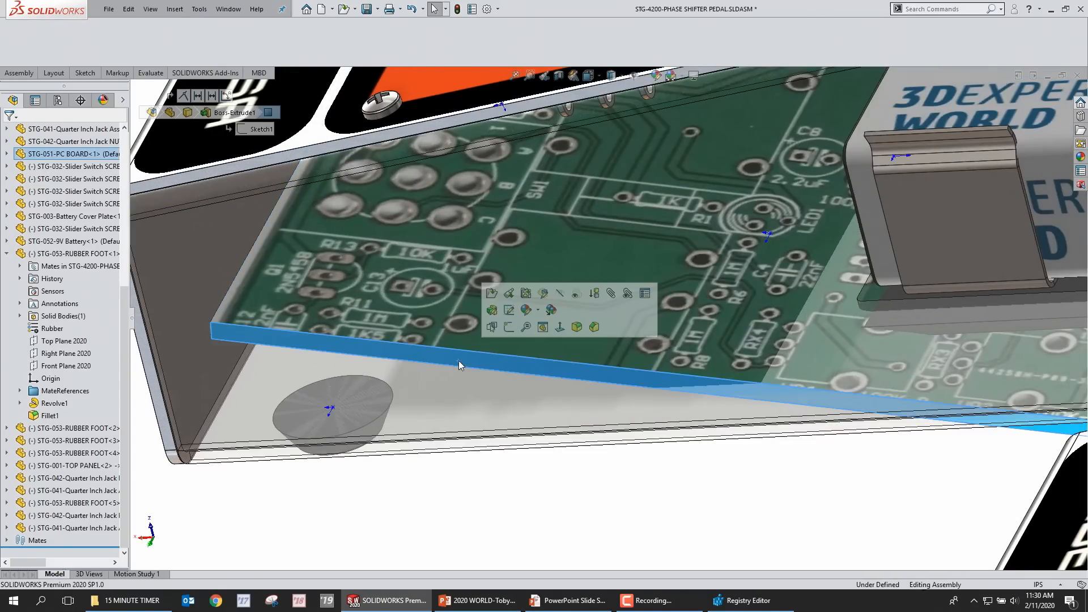
click(504, 489)
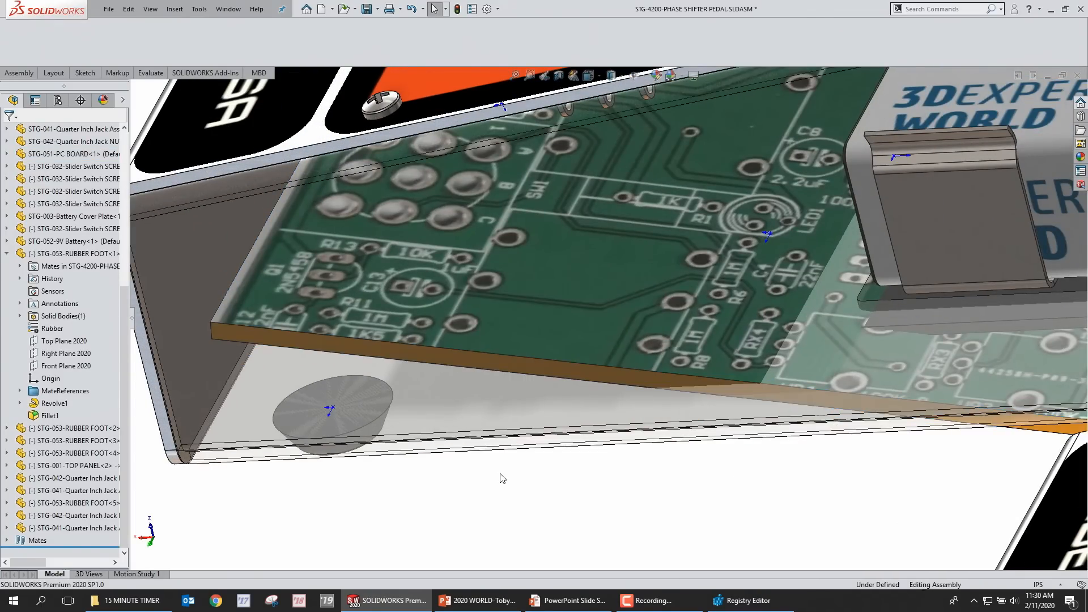
Step: Select the transparent bottom panel's side face itself, and select the PC board's edge behind it, clearing each selection
click(482, 382)
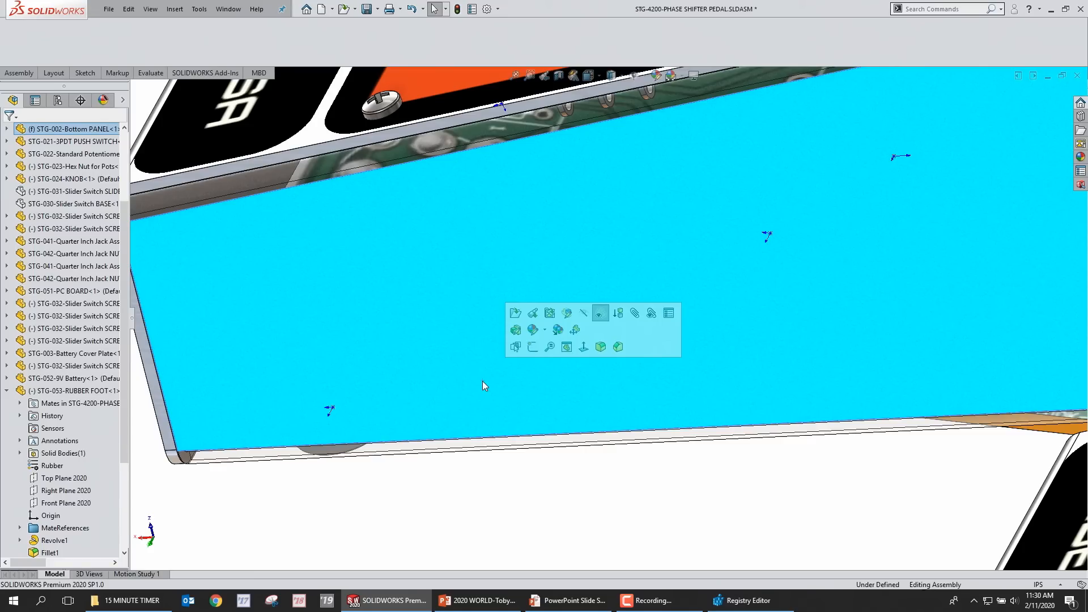
key(Escape)
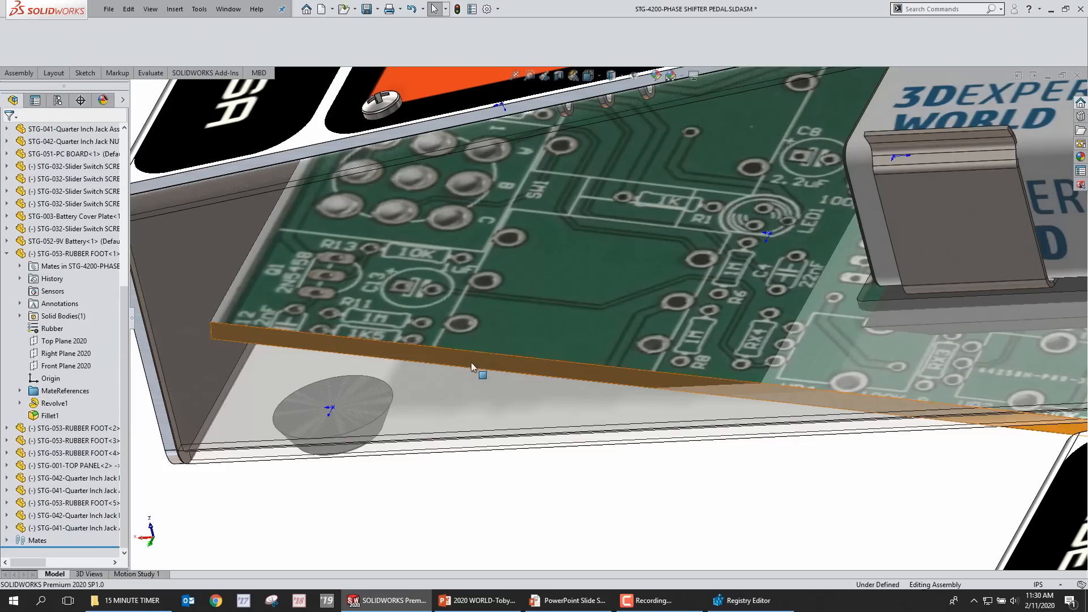
click(471, 364)
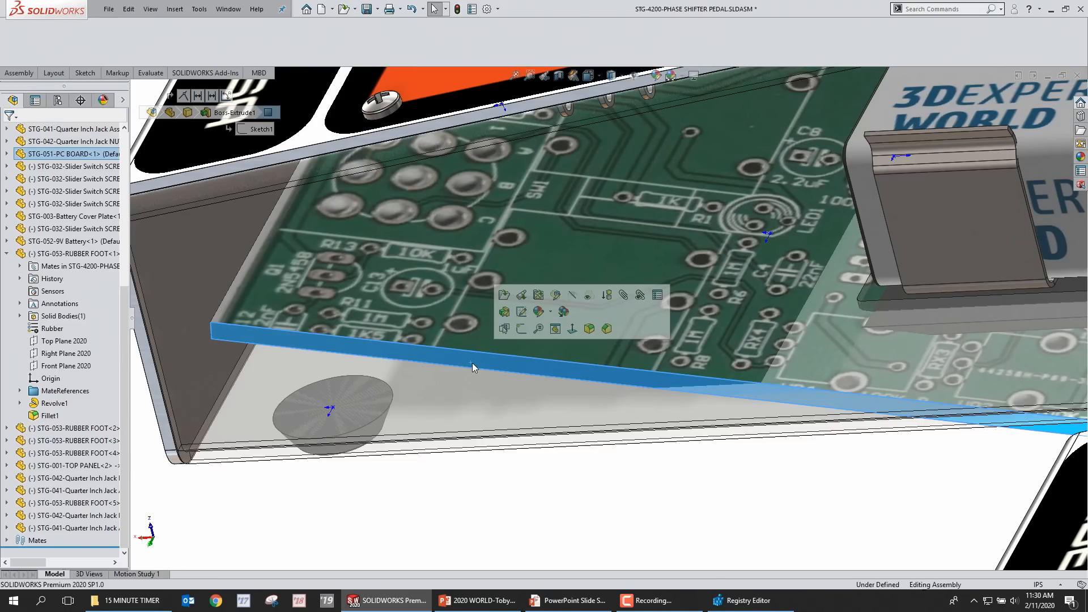
click(668, 462)
scroll(617, 440, down, 3)
scroll(423, 310, up, 10)
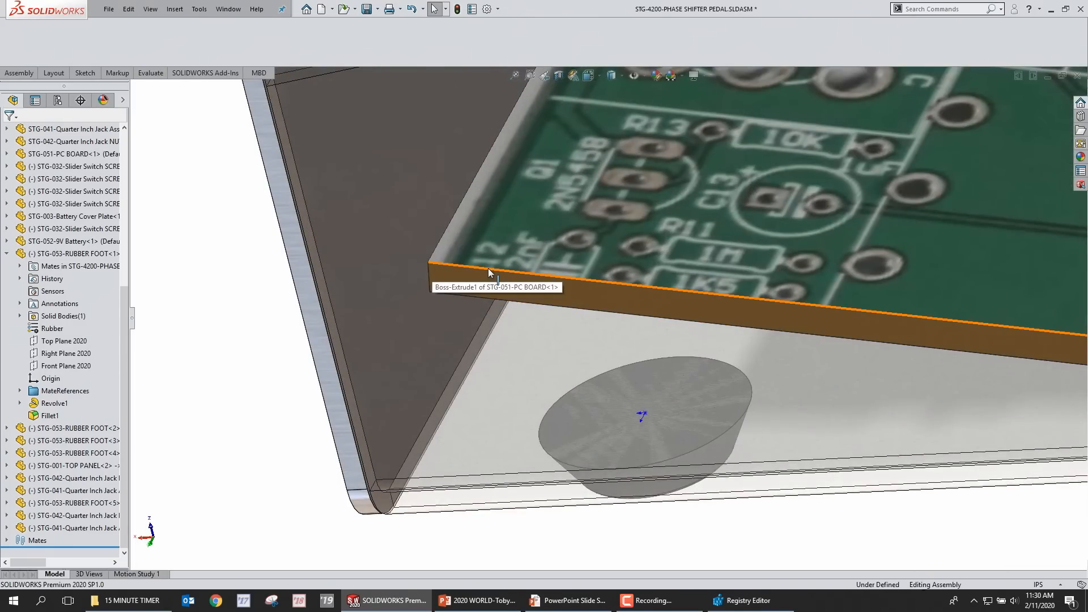
middle_drag(175, 312, 324, 298)
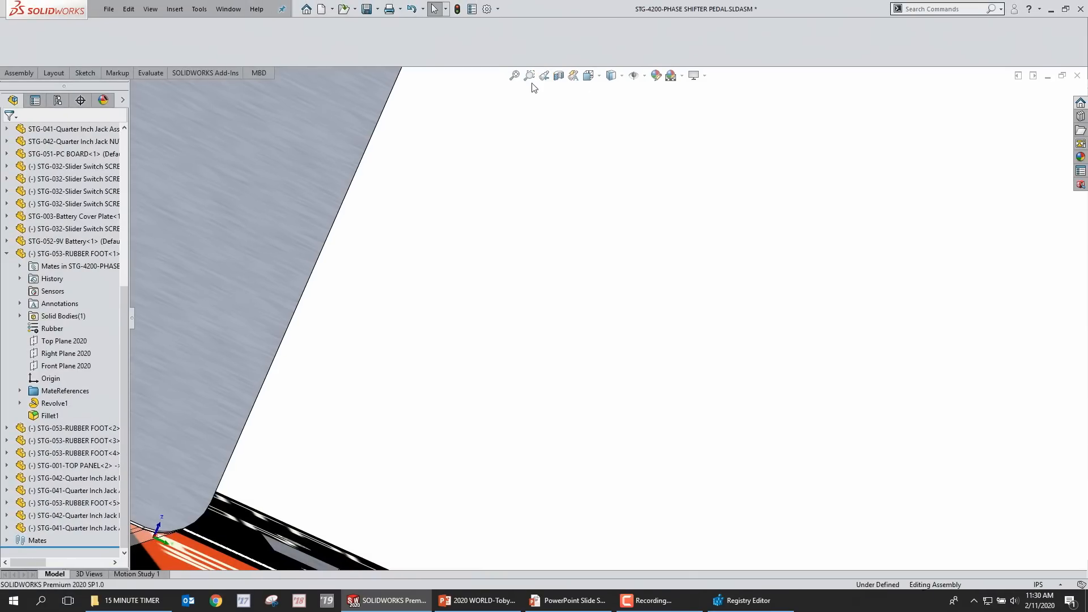
Step: Select the PC board's short corner edge behind the transparent bottom panel
click(552, 67)
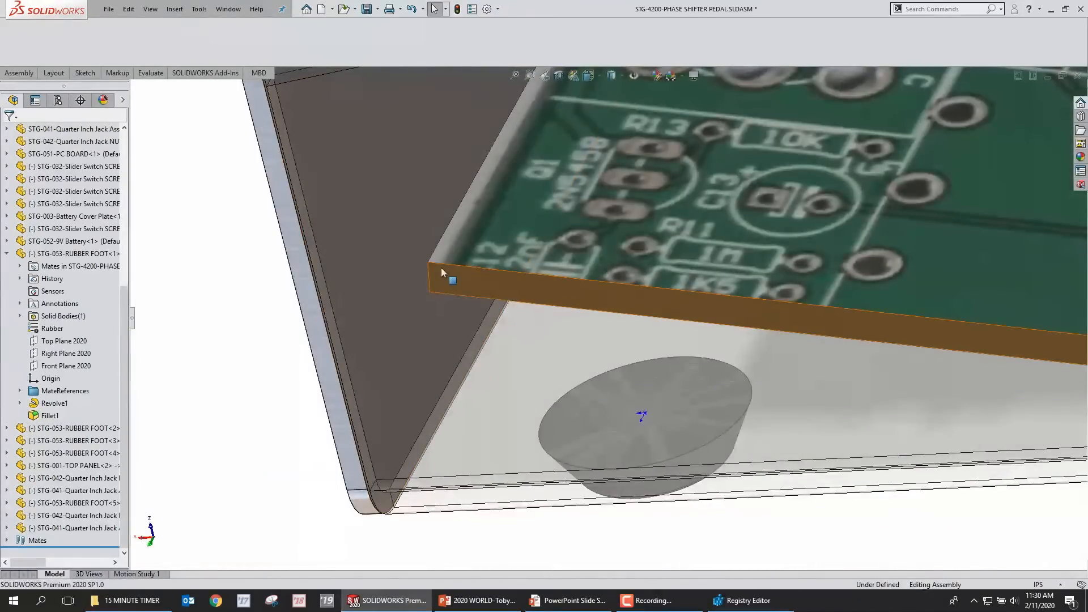
click(430, 273)
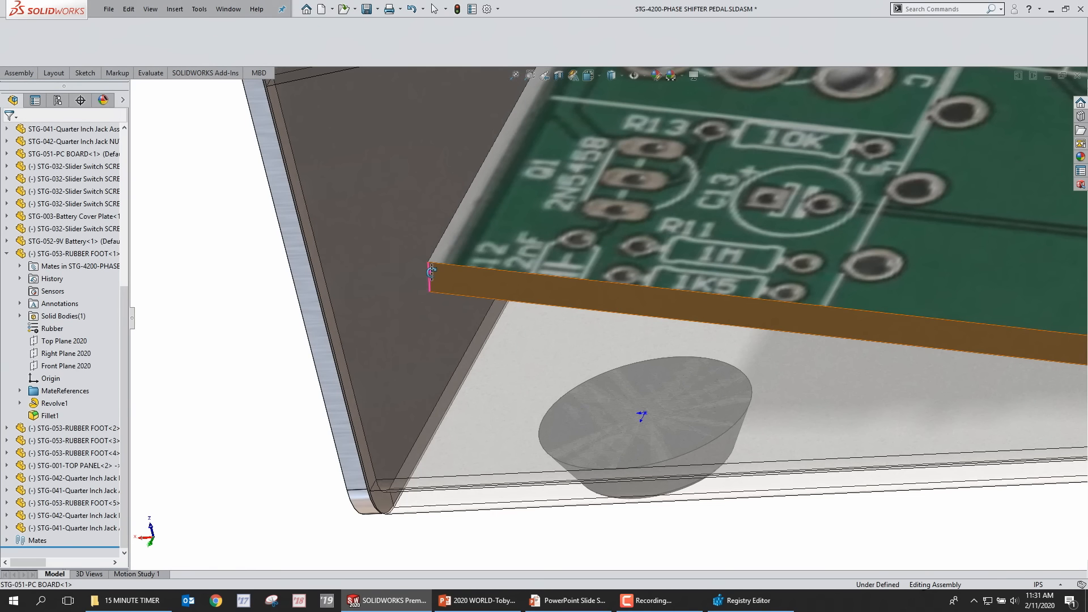
middle_drag(430, 273, 457, 292)
scroll(530, 333, up, 4)
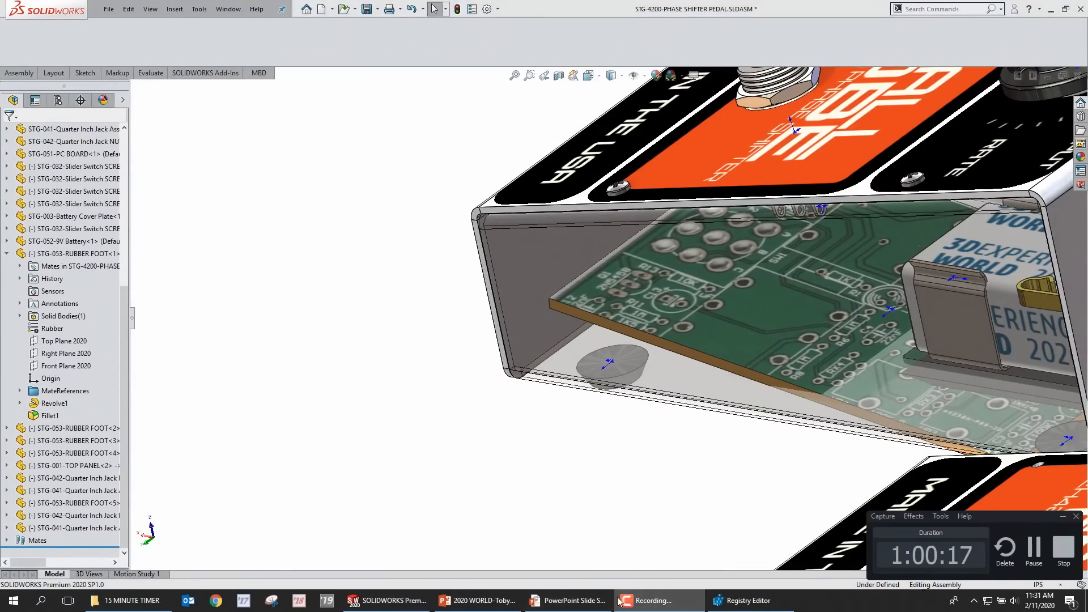
Step: Switch to the PowerPoint slide show and advance through the Mouse Shortcuts slides to the one showing the Mirror command
click(568, 600)
click(454, 292)
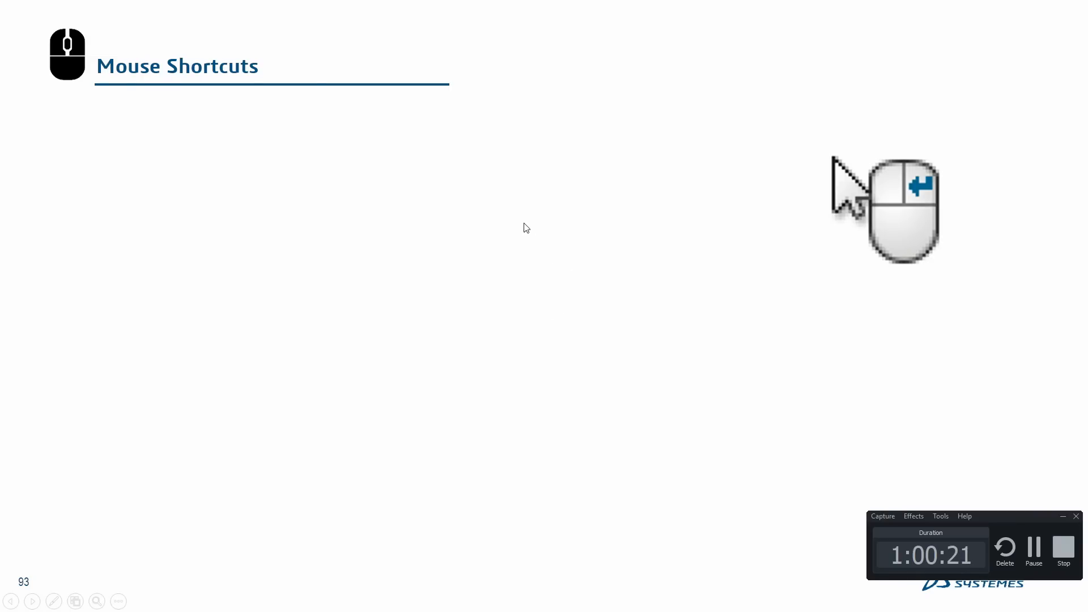
click(525, 230)
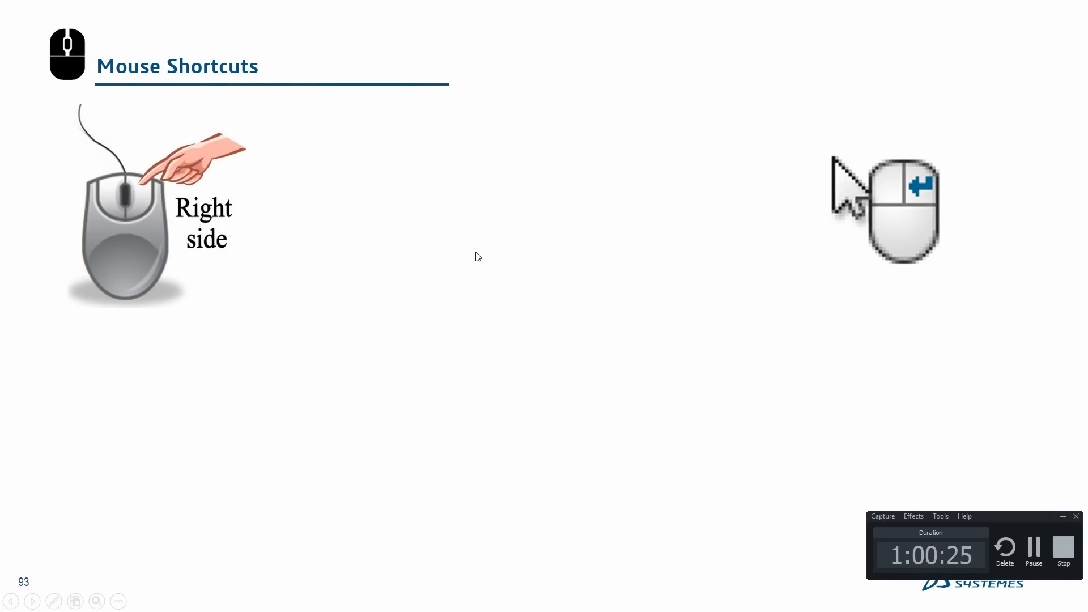
click(506, 206)
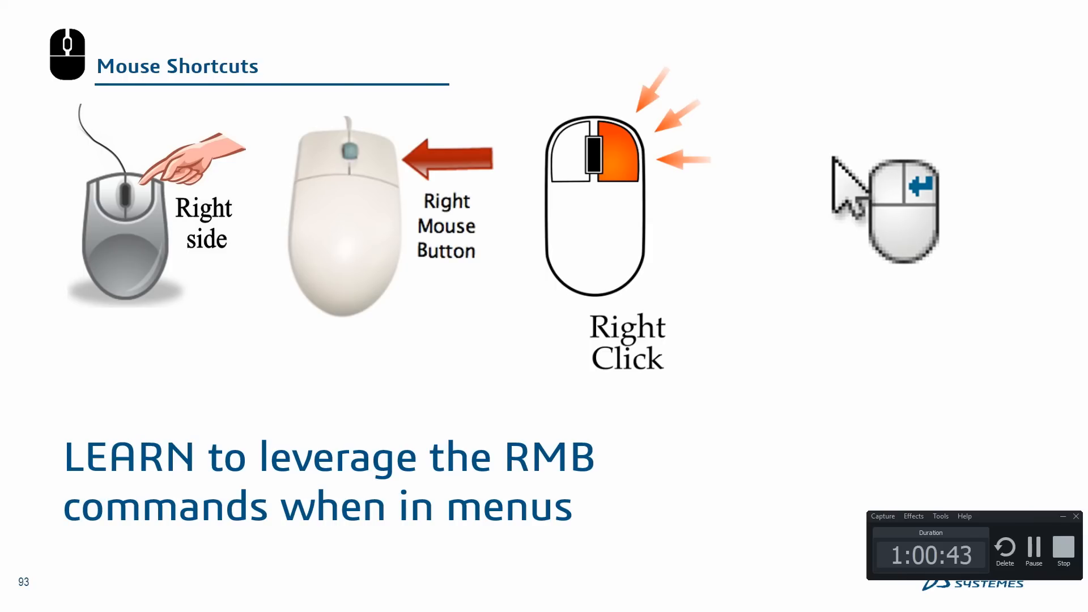
key(Right)
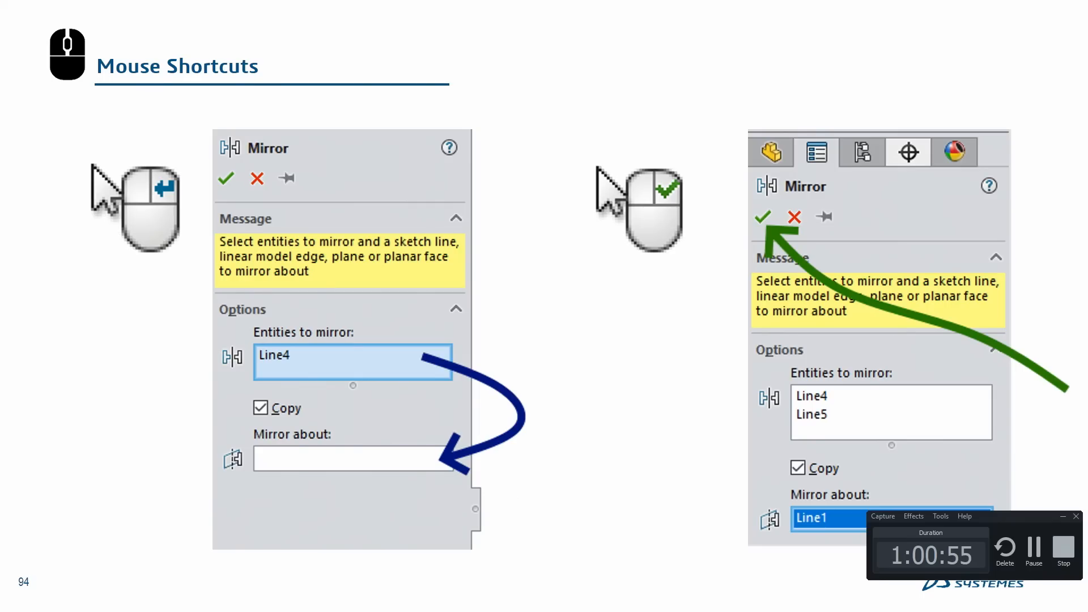
Step: Switch to SOLIDWORKS, create a new part from the Part-IPS template, and open a sketch on the Front Plane
key(super)
click(387, 600)
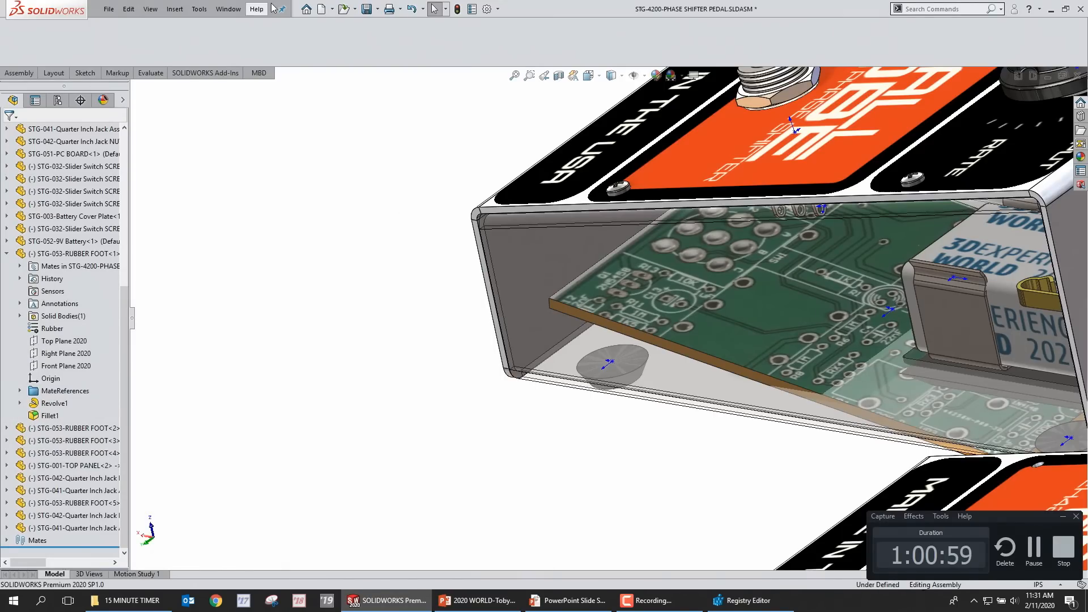
click(321, 9)
double_click(226, 214)
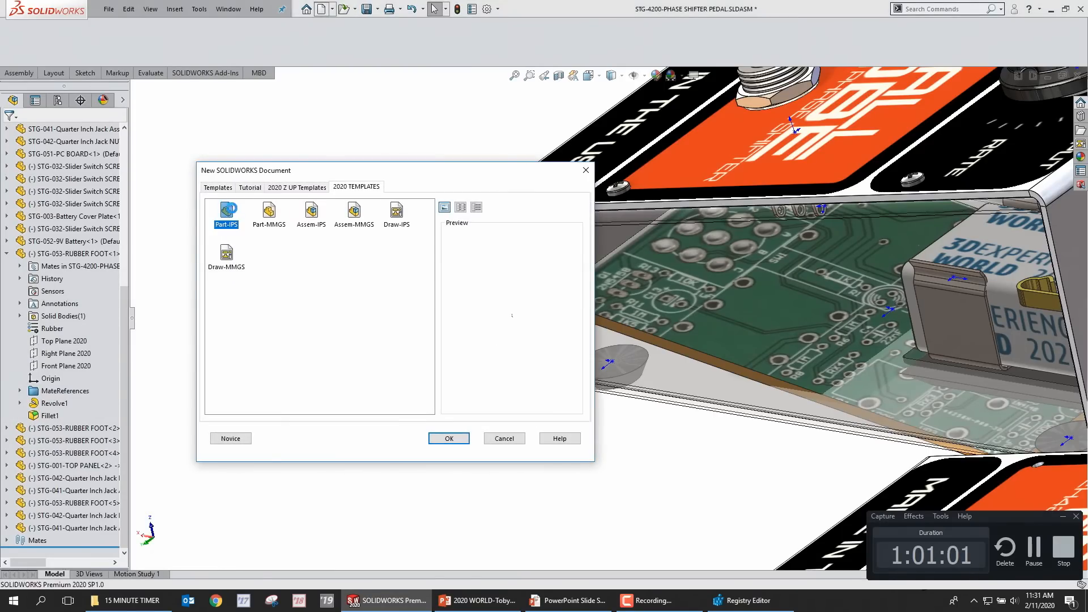
click(45, 191)
click(56, 174)
key(s)
click(411, 226)
click(460, 256)
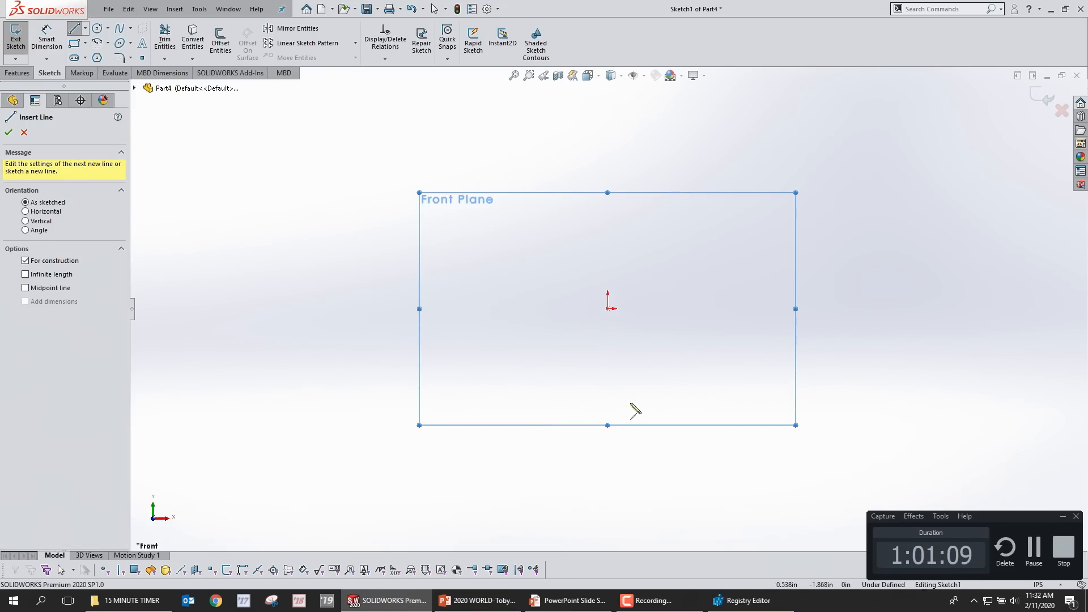
click(608, 309)
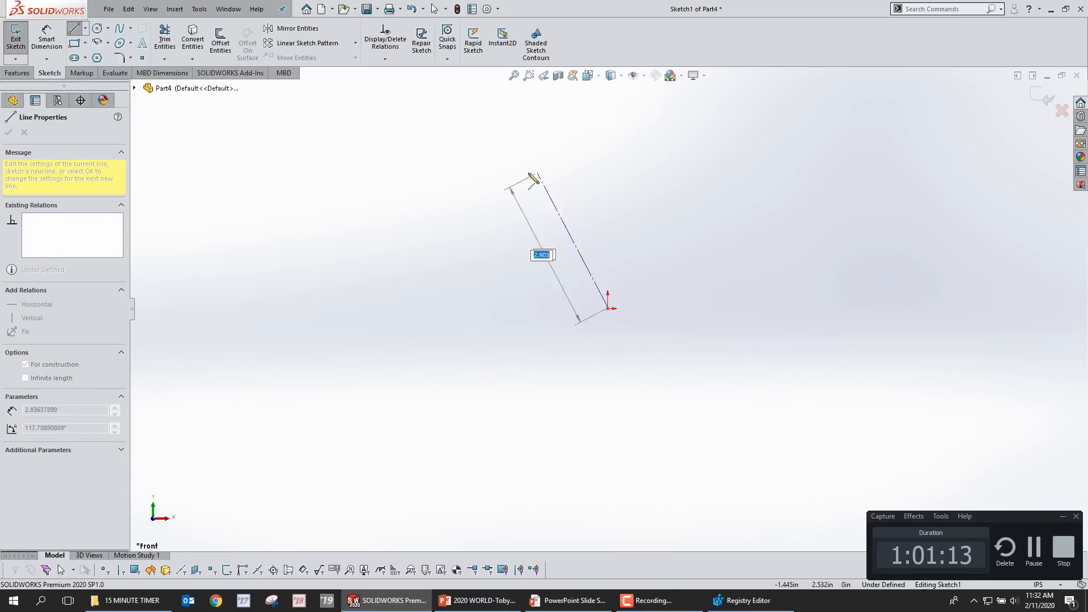
key(Escape)
key(f)
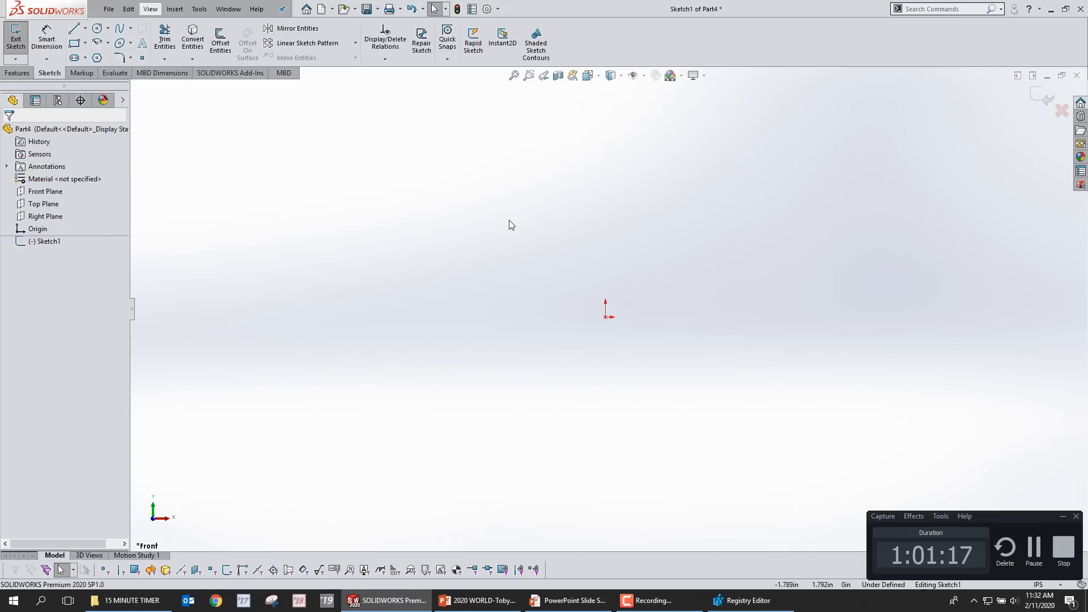
Step: Sketch a single slightly slanted solid line running upward from the origin
key(s)
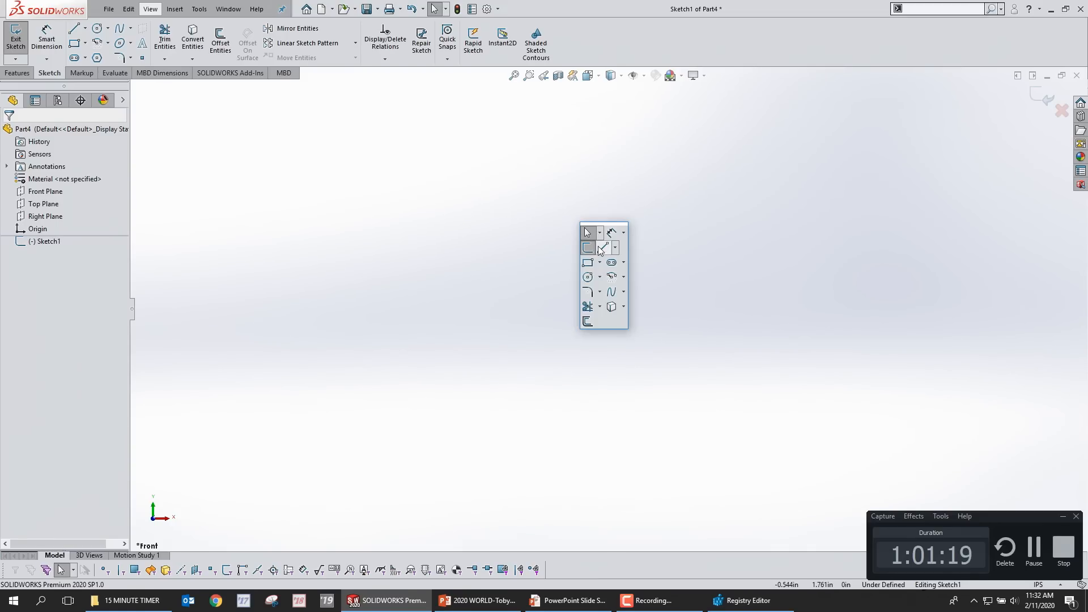
click(589, 247)
click(606, 317)
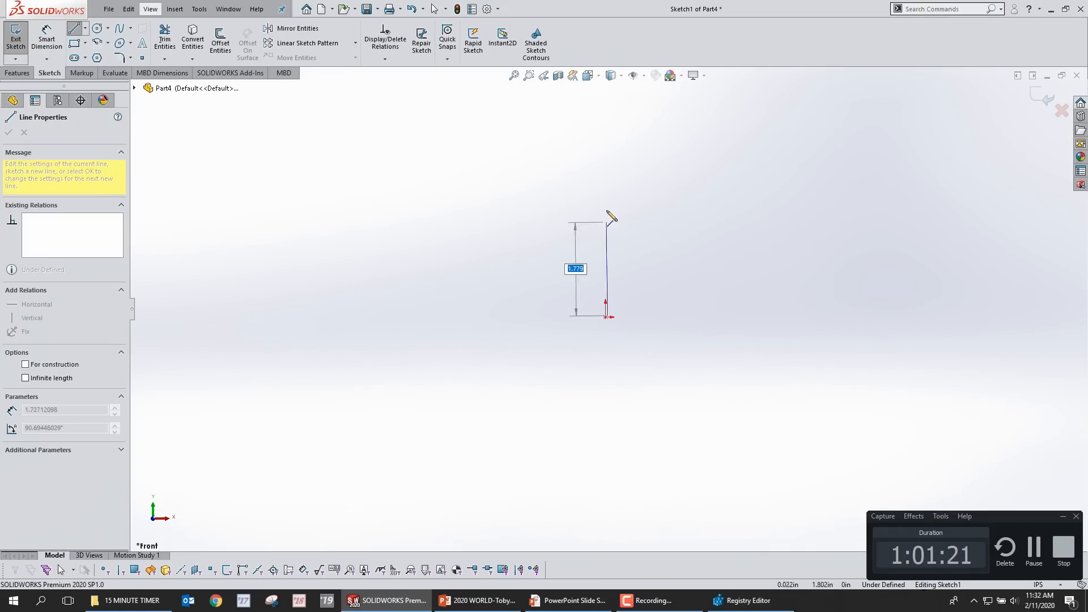
click(581, 151)
key(Escape)
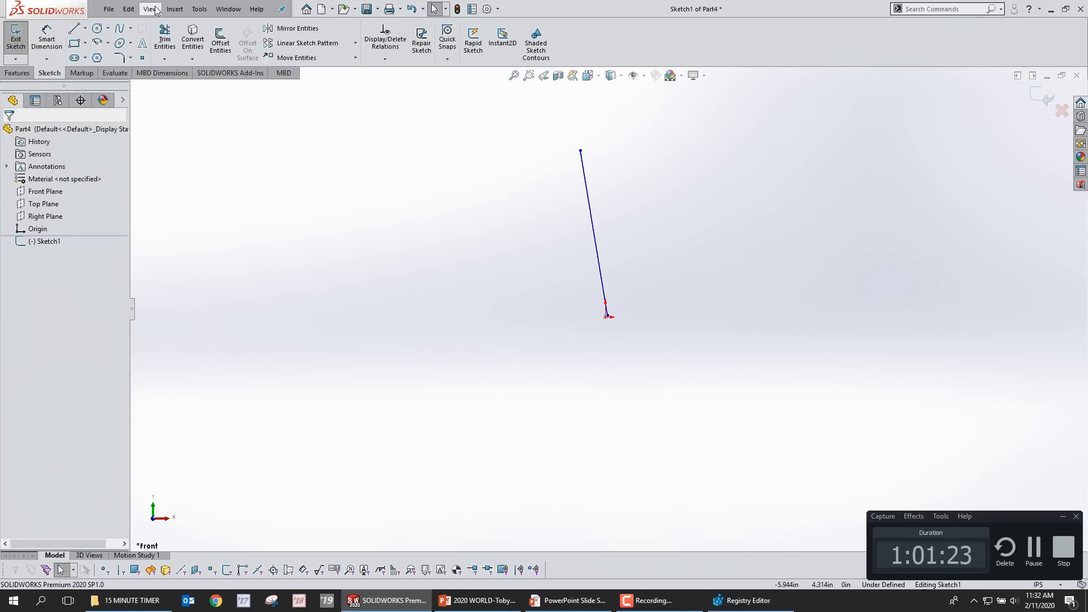
click(151, 9)
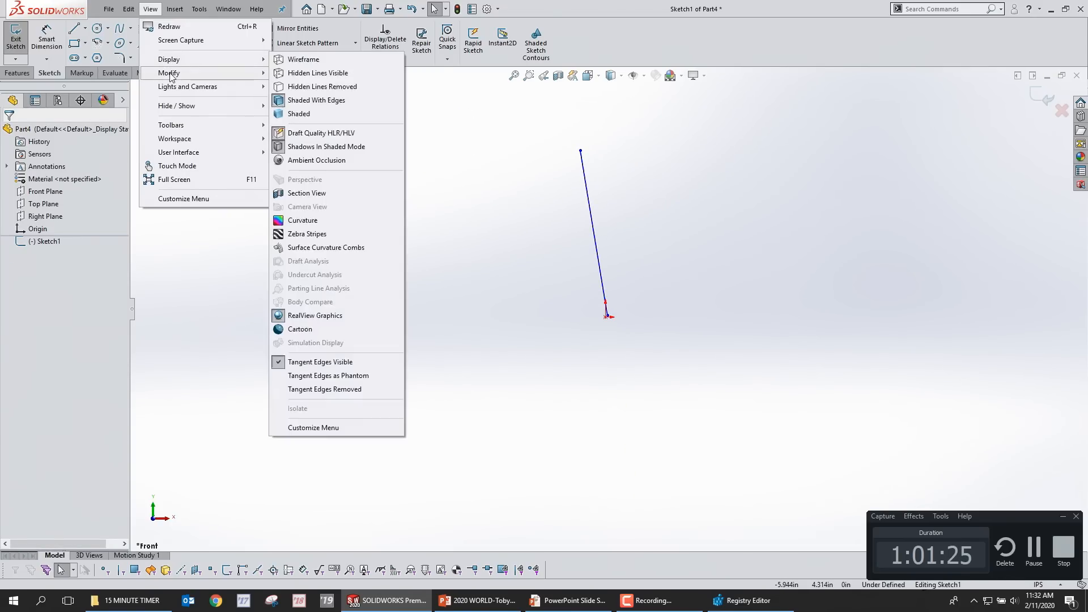
click(506, 125)
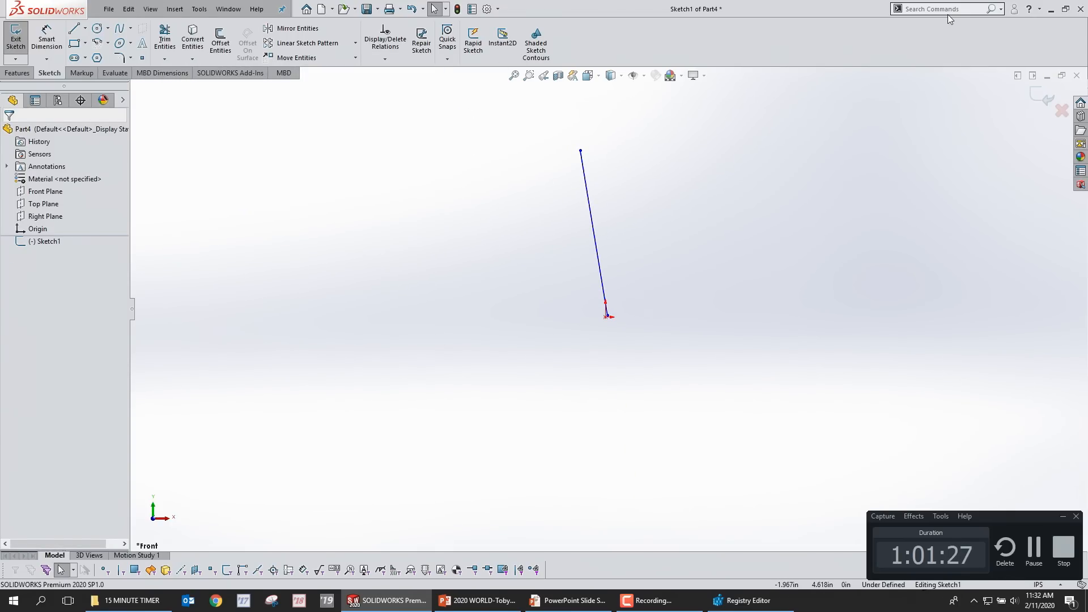
click(487, 10)
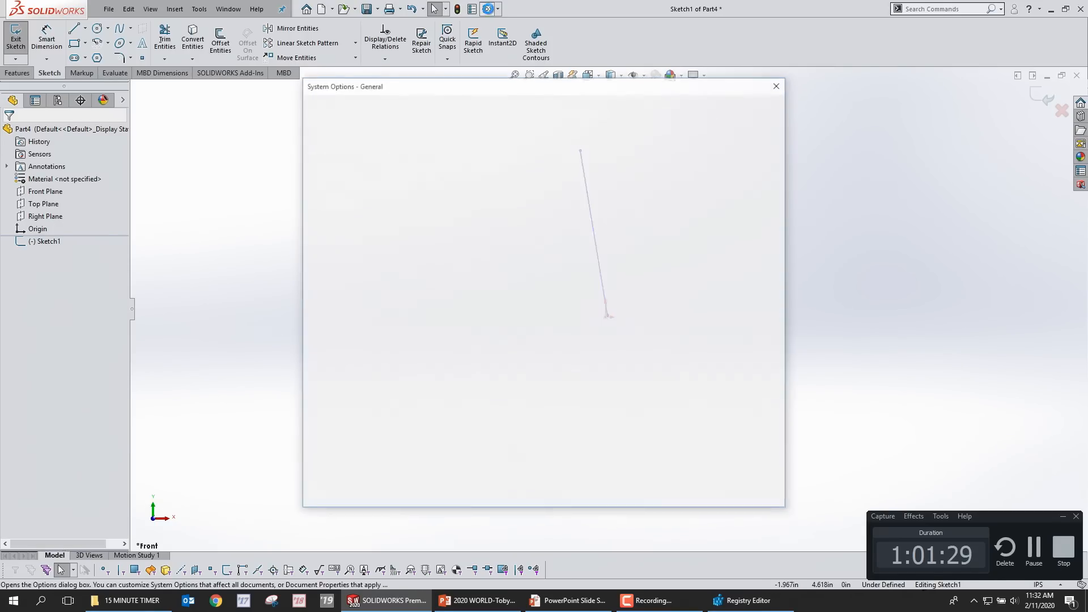
key(Escape)
Step: Enable snapping in the sketch settings and delete the slanted line from the sketch
click(199, 9)
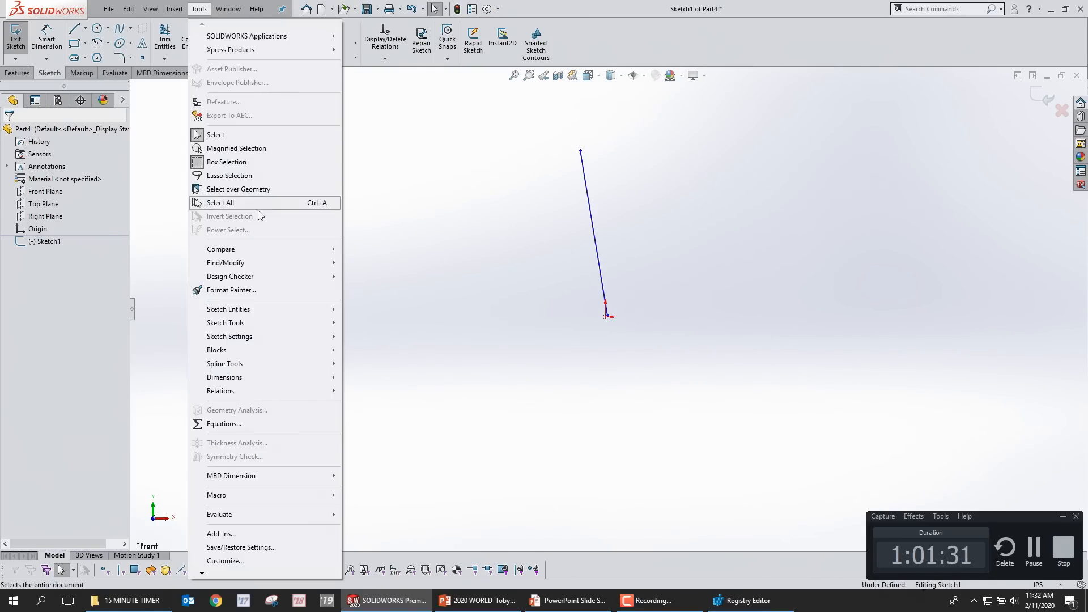
mouse_move(259, 324)
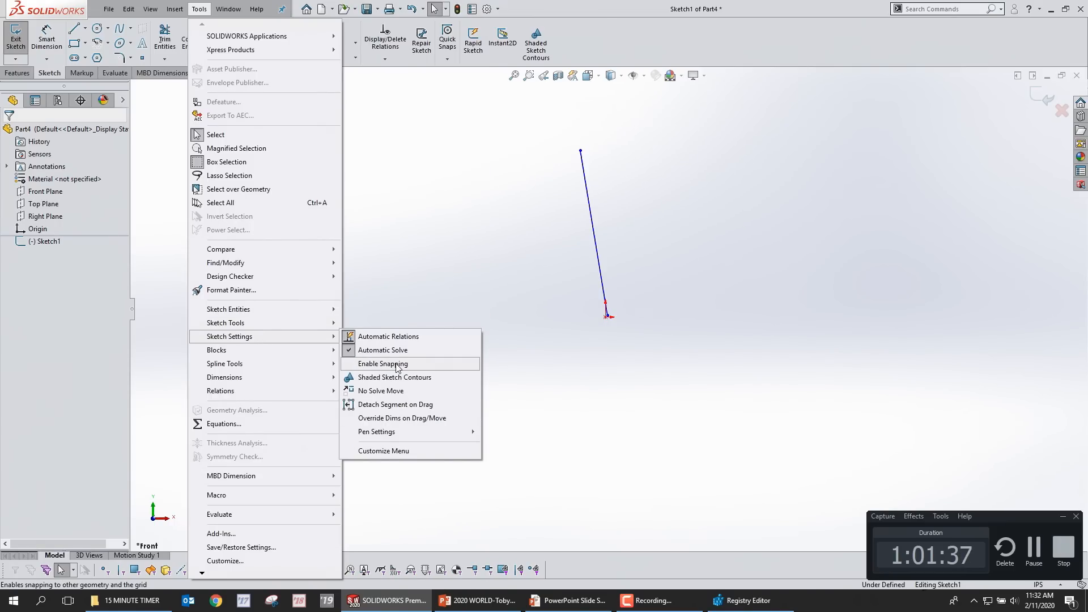
click(395, 367)
drag(723, 236, 413, 335)
key(Delete)
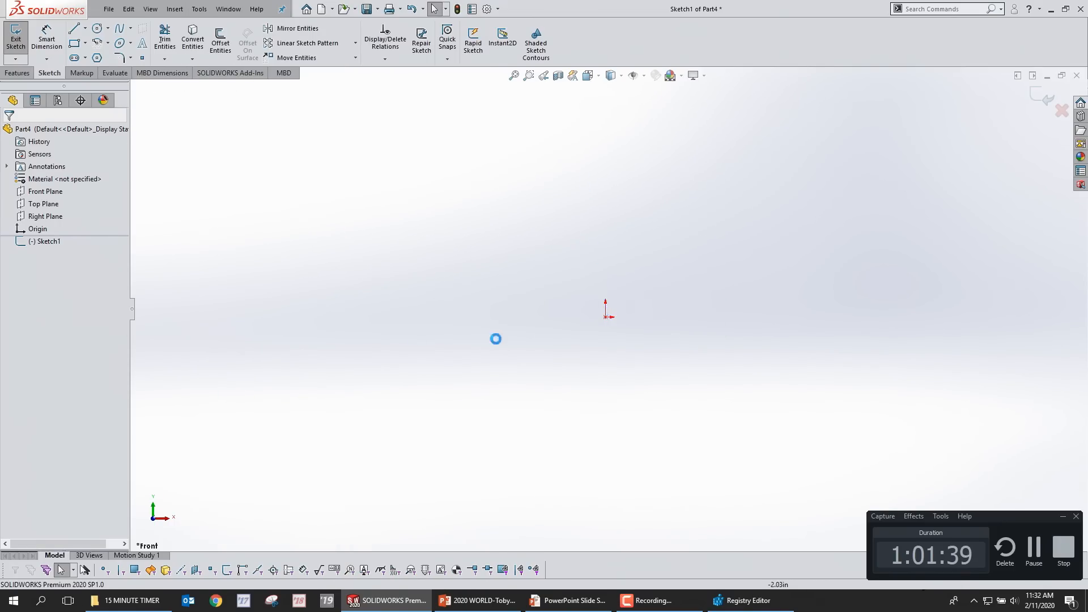
Step: Sketch a vertical line 3.000 in long upward from the origin and make it construction geometry
key(s)
click(638, 294)
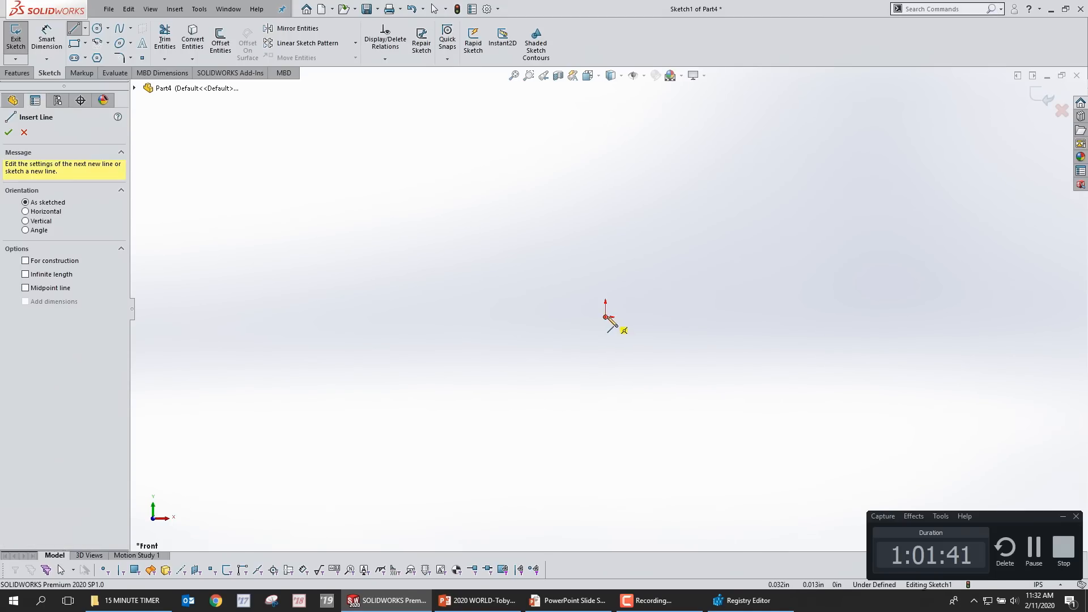
click(605, 317)
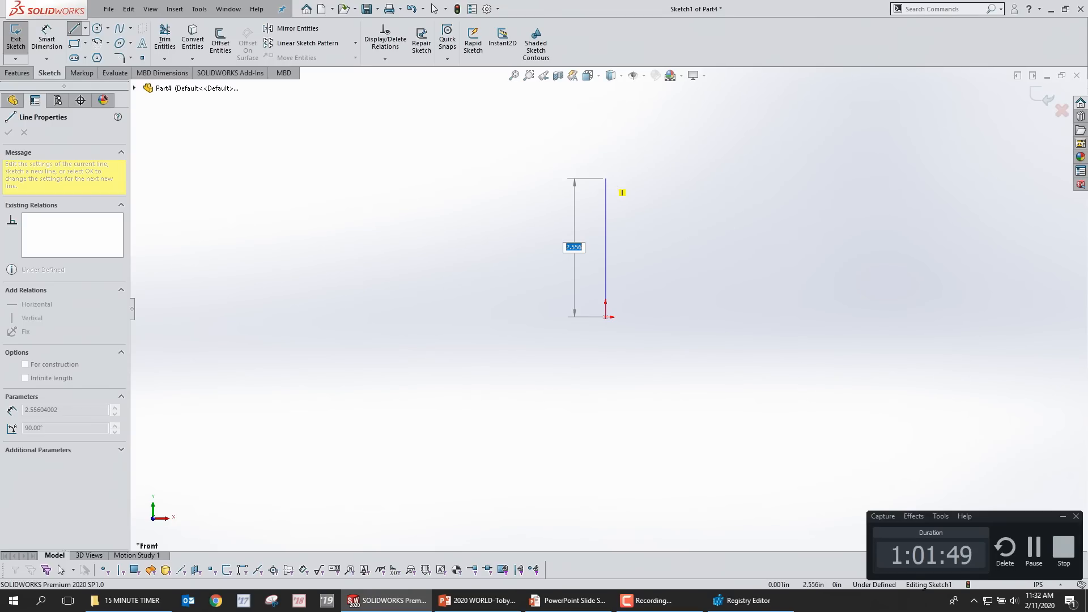
key(Return)
key(Escape)
drag(657, 209, 598, 221)
key(Escape)
Step: Sketch a small horizontal corner rectangle to the left of the centerline, near its upper end
key(s)
click(354, 206)
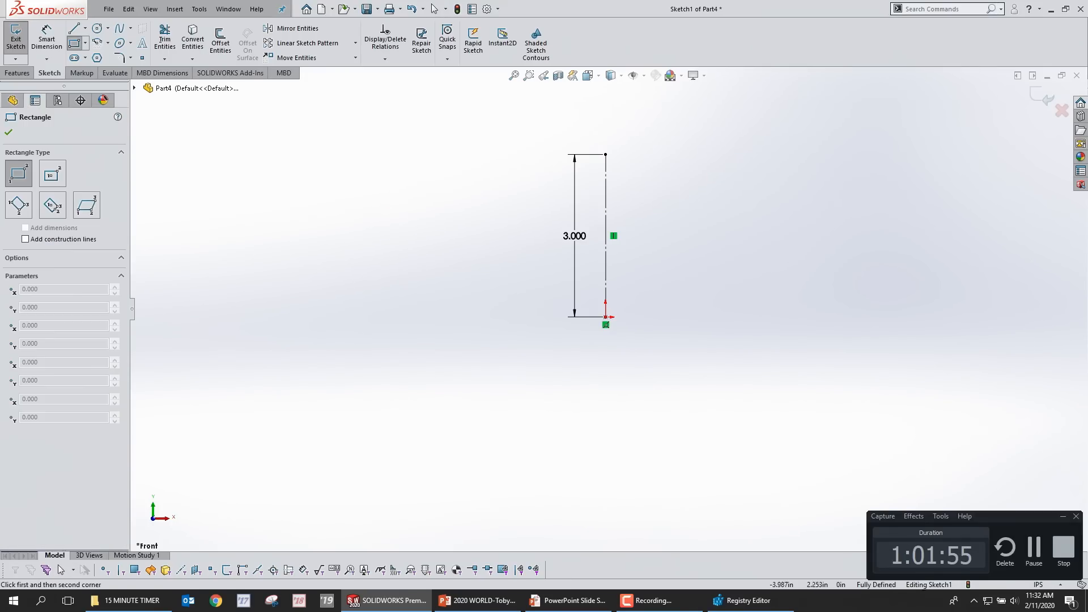
click(400, 166)
click(465, 202)
Step: Sketch a circle just below the rectangle, to the left of the centerline
key(s)
click(453, 300)
click(445, 256)
click(473, 282)
key(Escape)
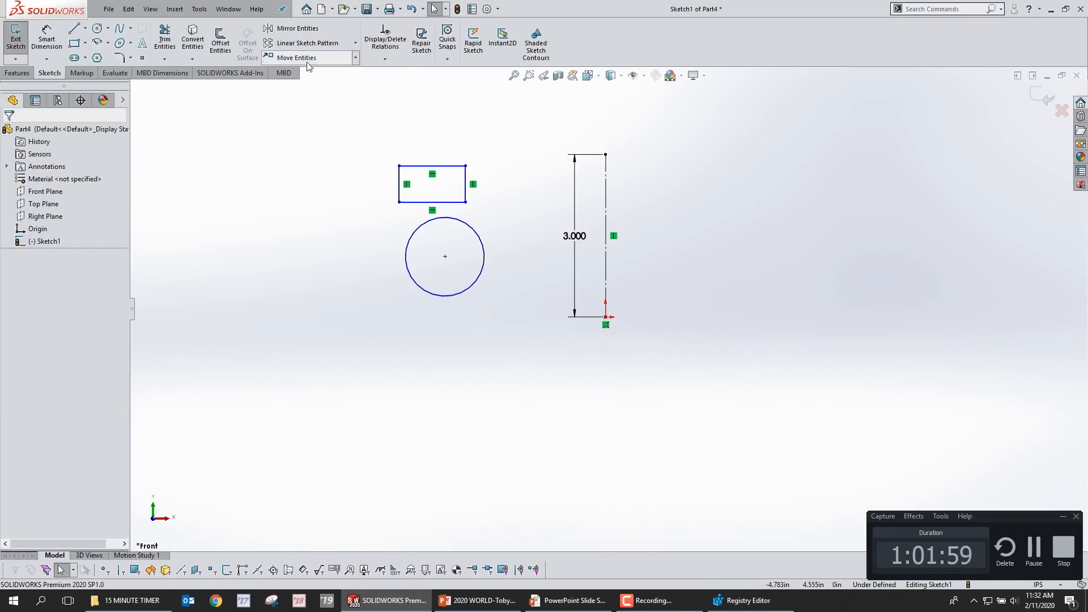
Step: Start Mirror Entities and pick the four sides of the rectangle as the entities to mirror
click(295, 28)
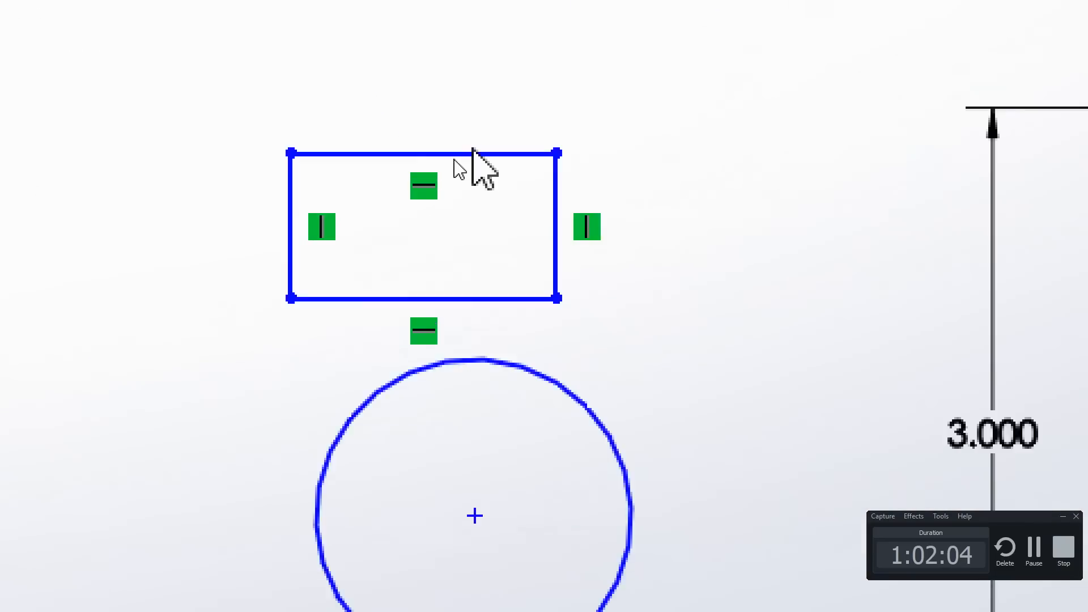
click(461, 153)
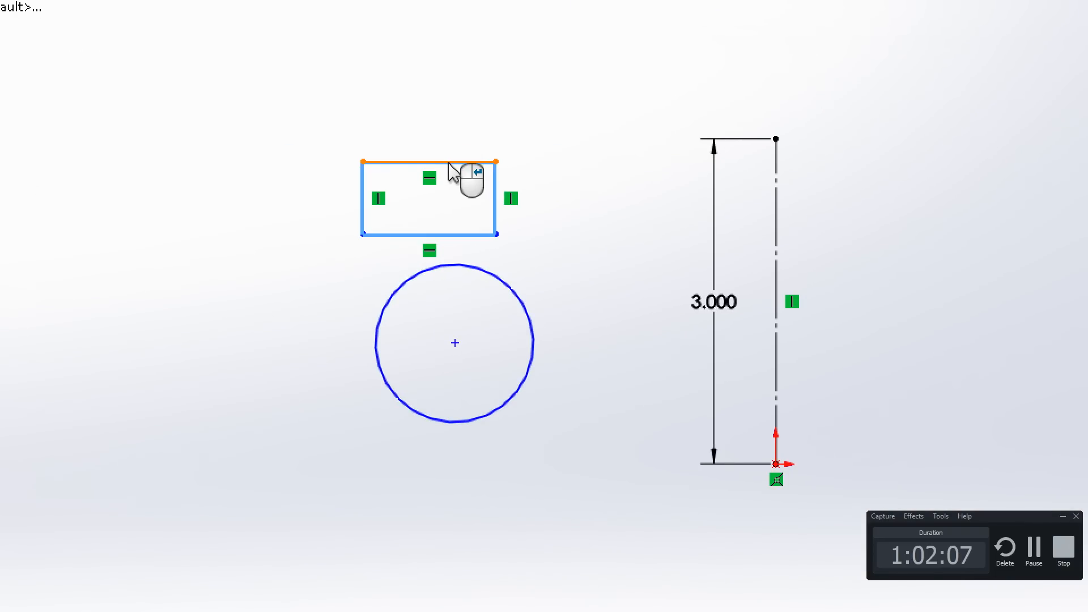
click(496, 195)
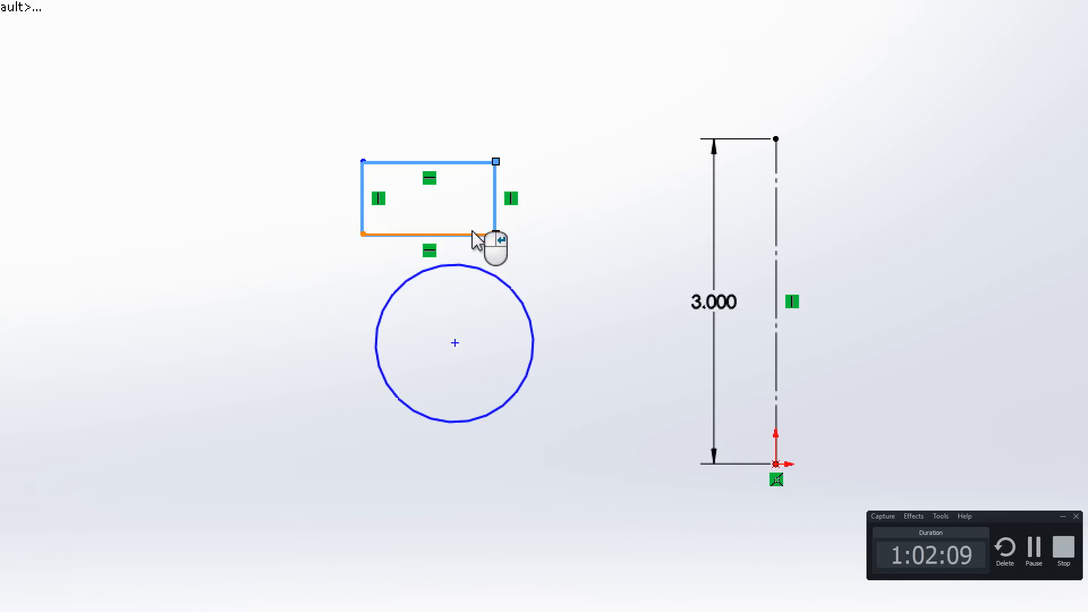
click(426, 236)
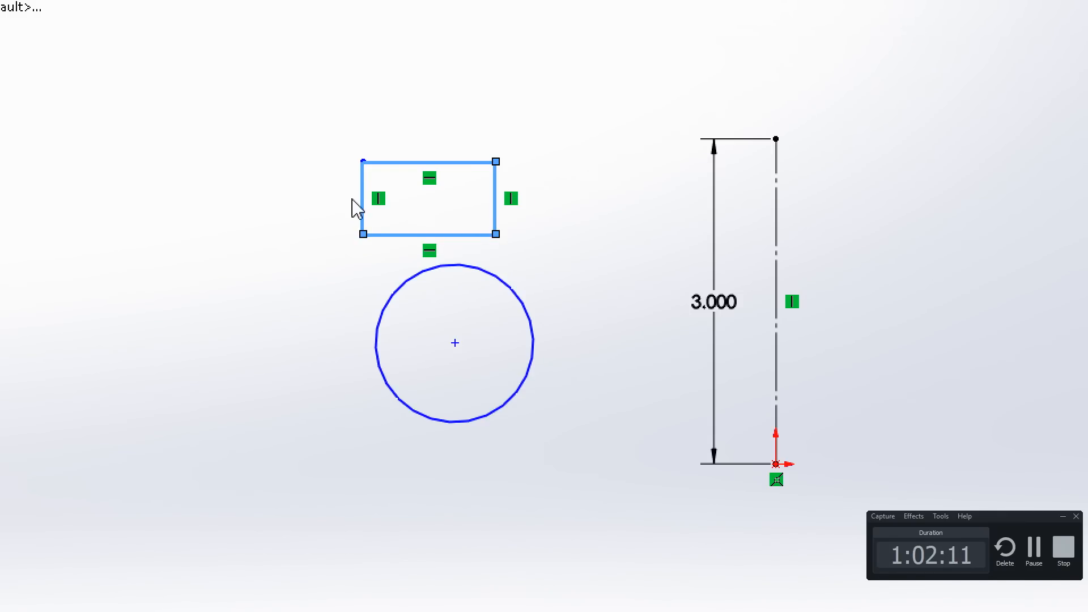
click(364, 211)
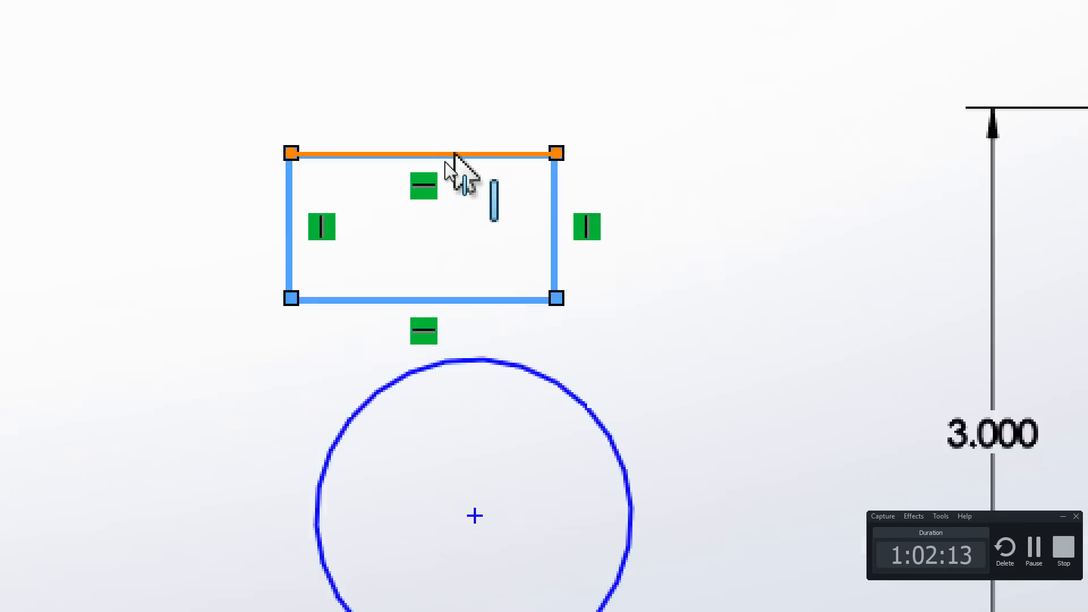
Step: Mirror the rectangle and circle about the vertical centerline, and slightly narrow the mirrored rectangle from its lower outer corner
click(532, 327)
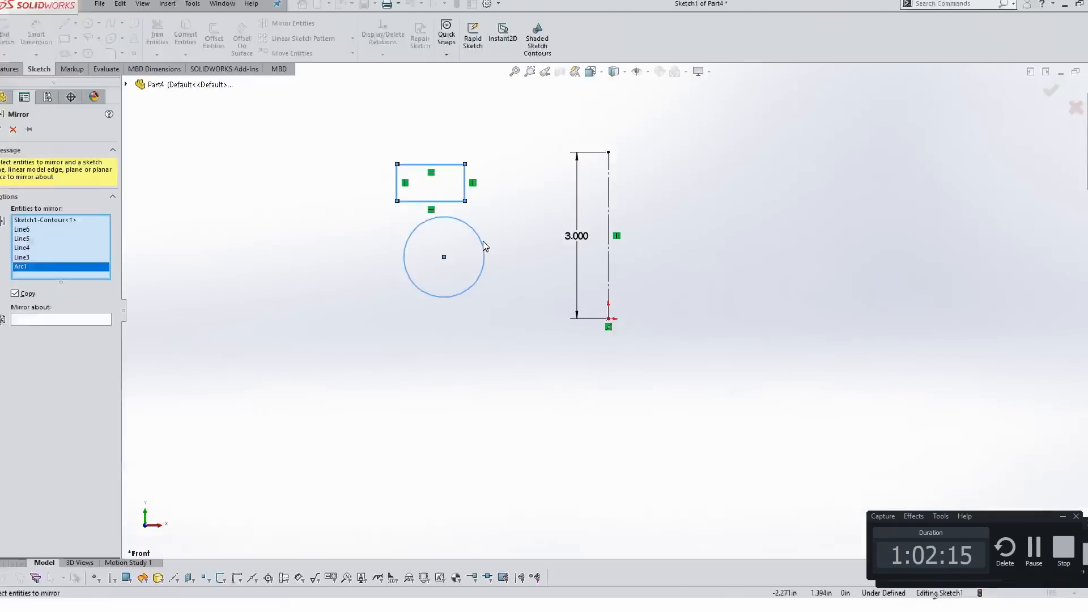
click(473, 236)
click(474, 236)
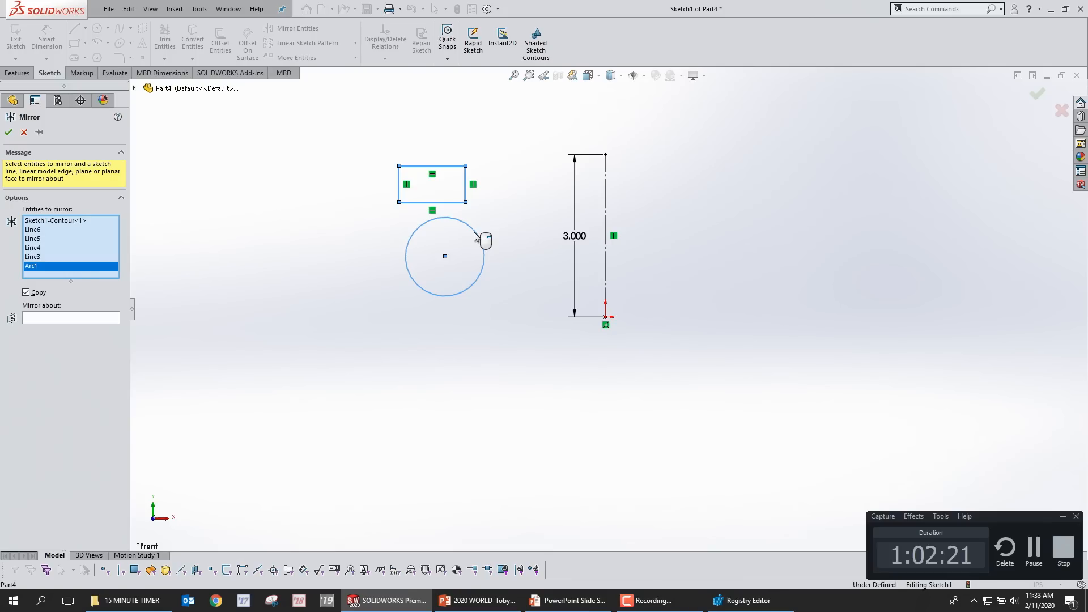
right_click(474, 236)
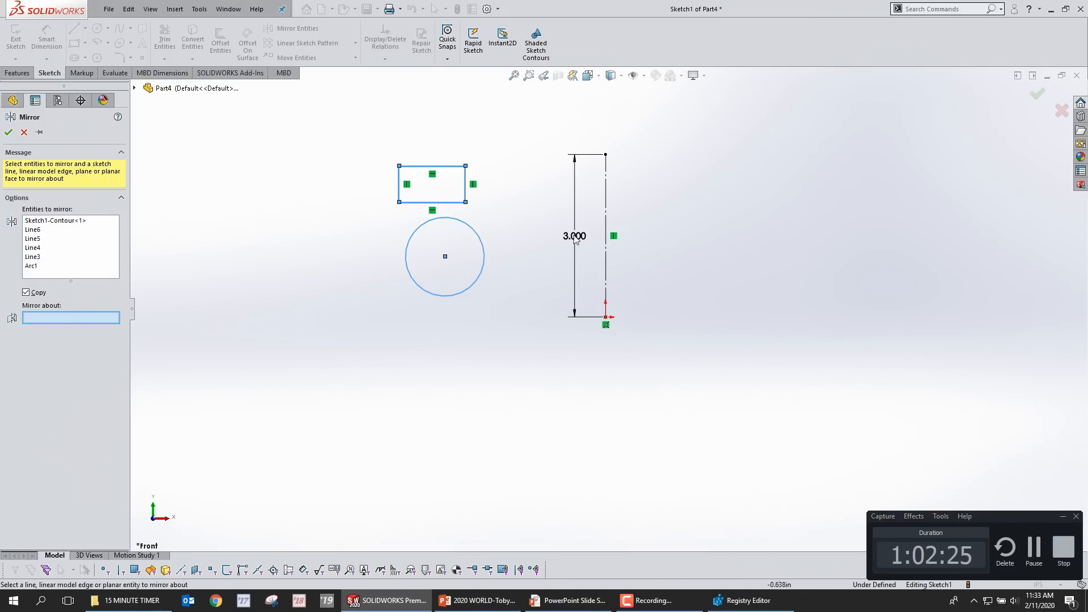
click(607, 216)
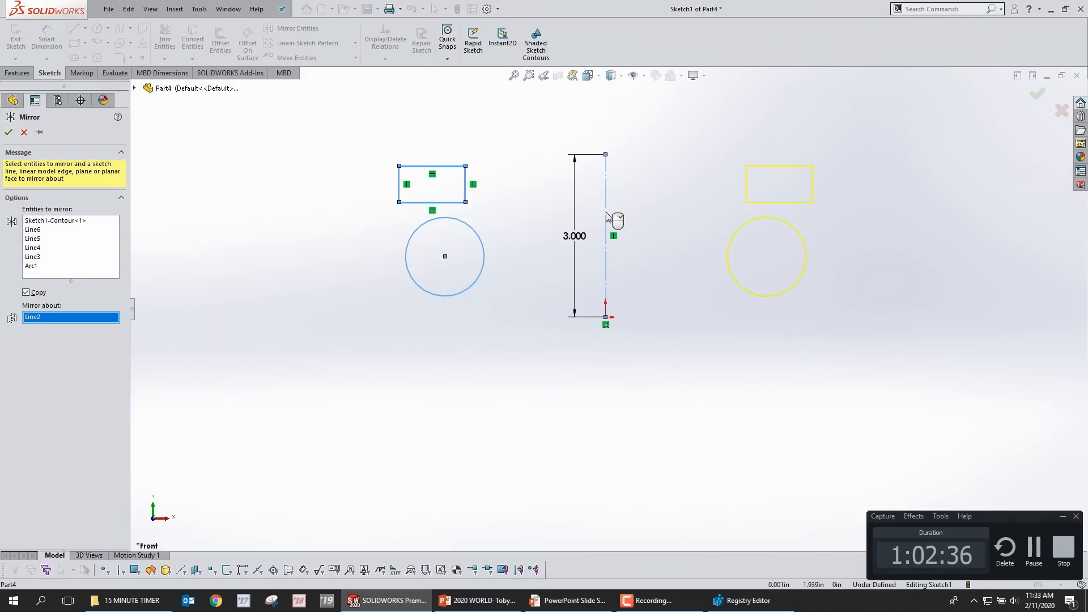
right_click(614, 225)
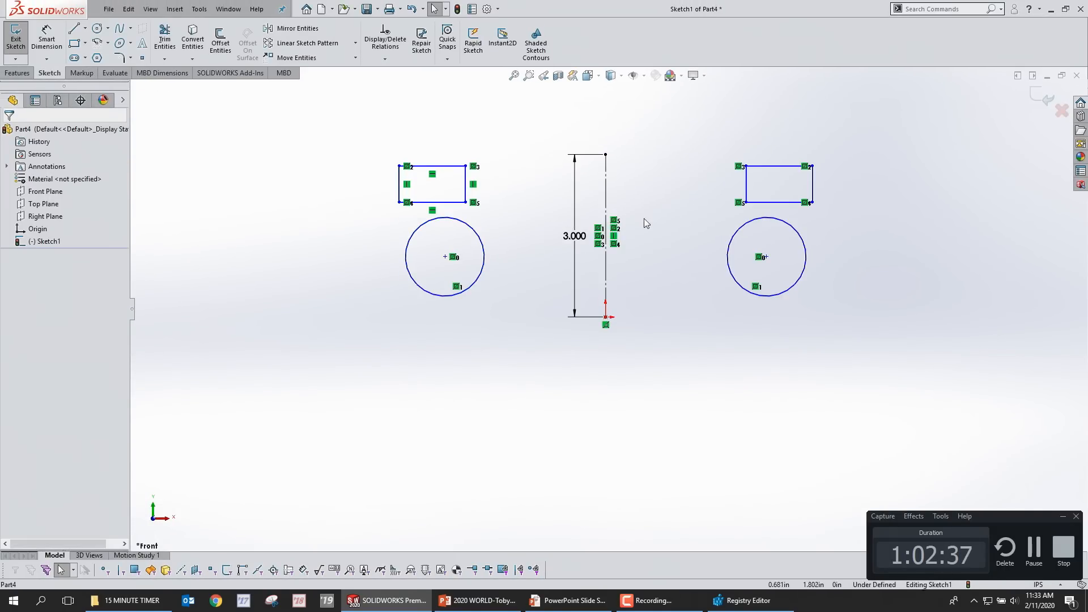
drag(813, 203, 809, 202)
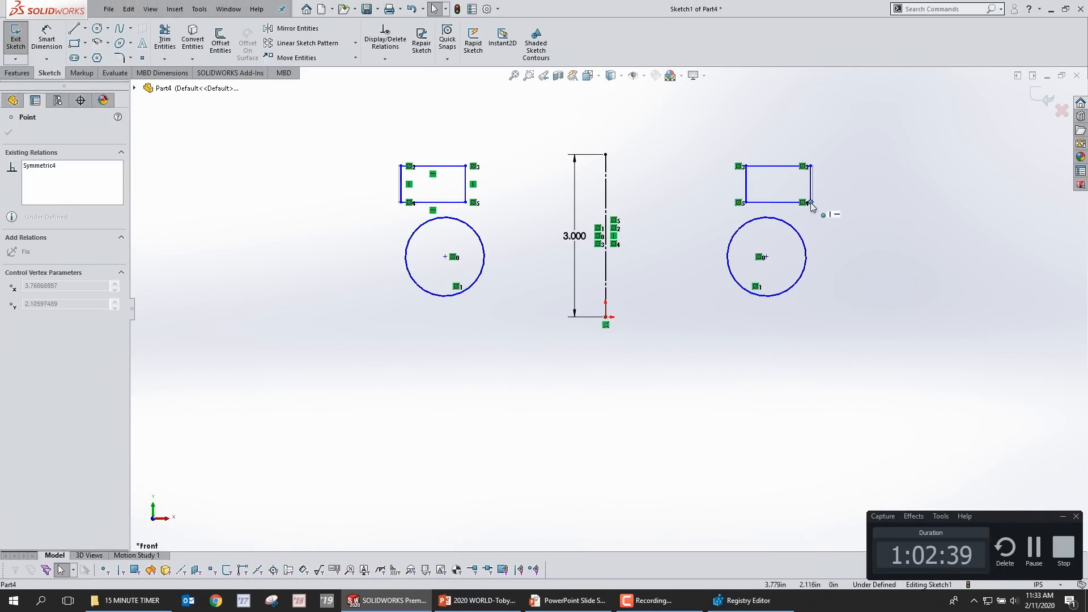
click(667, 193)
Step: Open the part file RIBBED PART.SLDPRT
key(r)
click(257, 214)
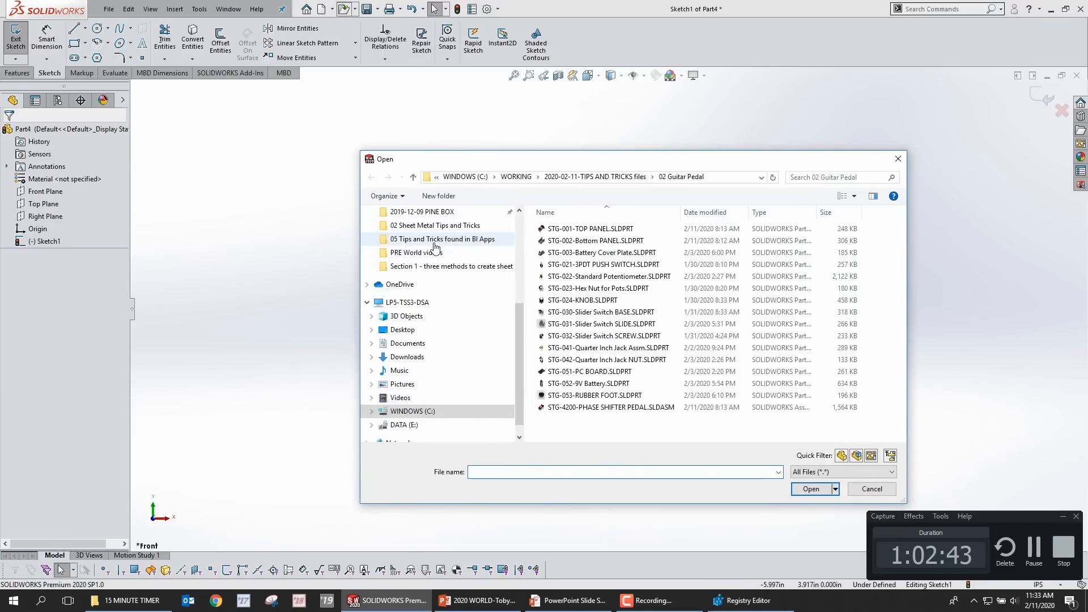
scroll(447, 249, up, 5)
click(436, 234)
click(445, 247)
click(568, 231)
double_click(569, 232)
double_click(567, 229)
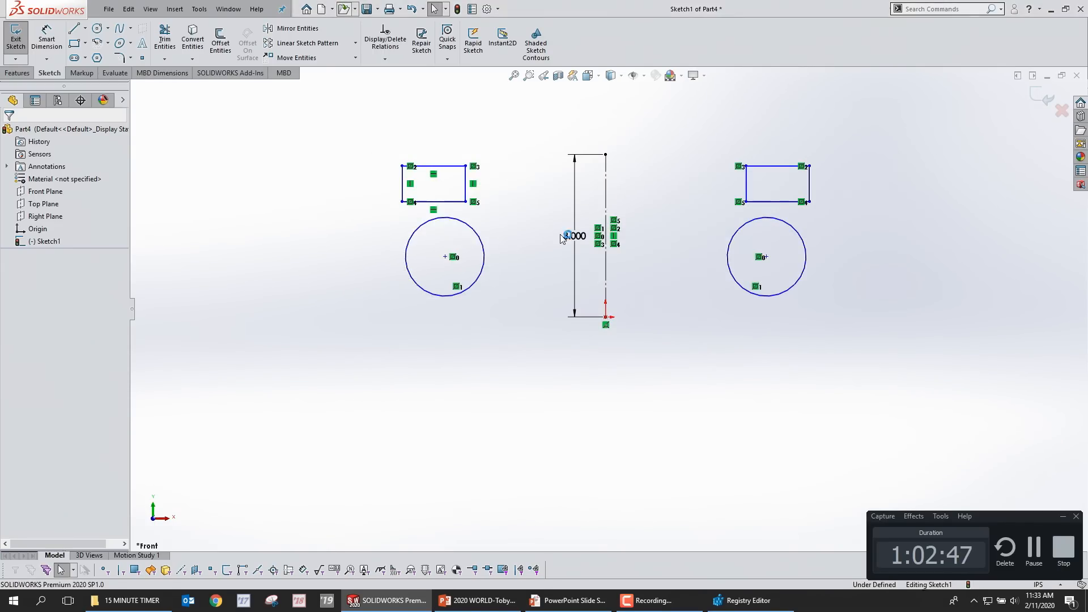
Step: Set up a full round fillet with the first rib's near side face as side face set 1
scroll(583, 360, down, 5)
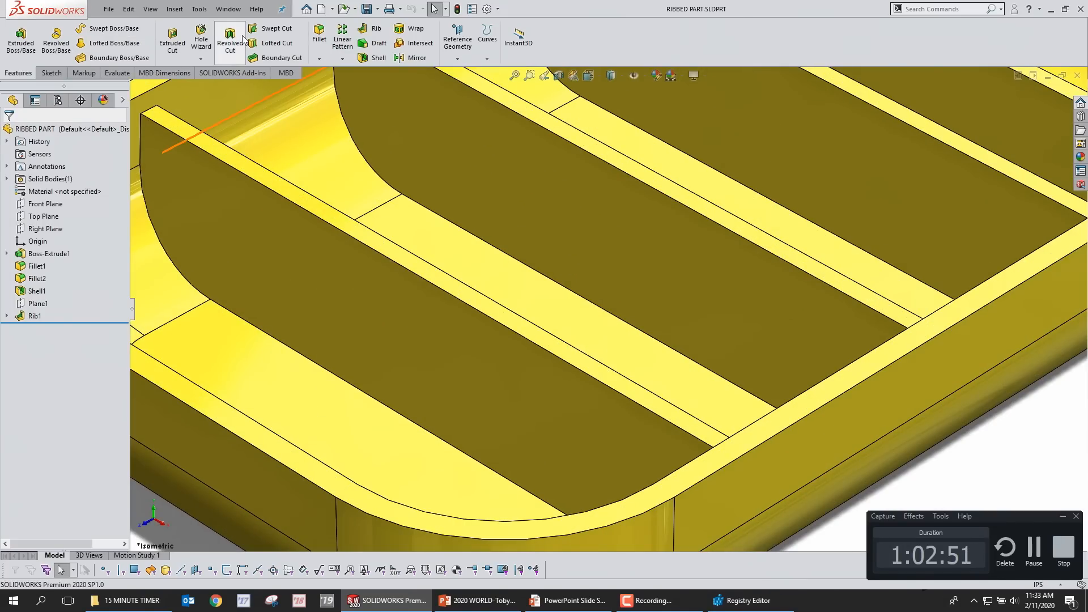
click(318, 35)
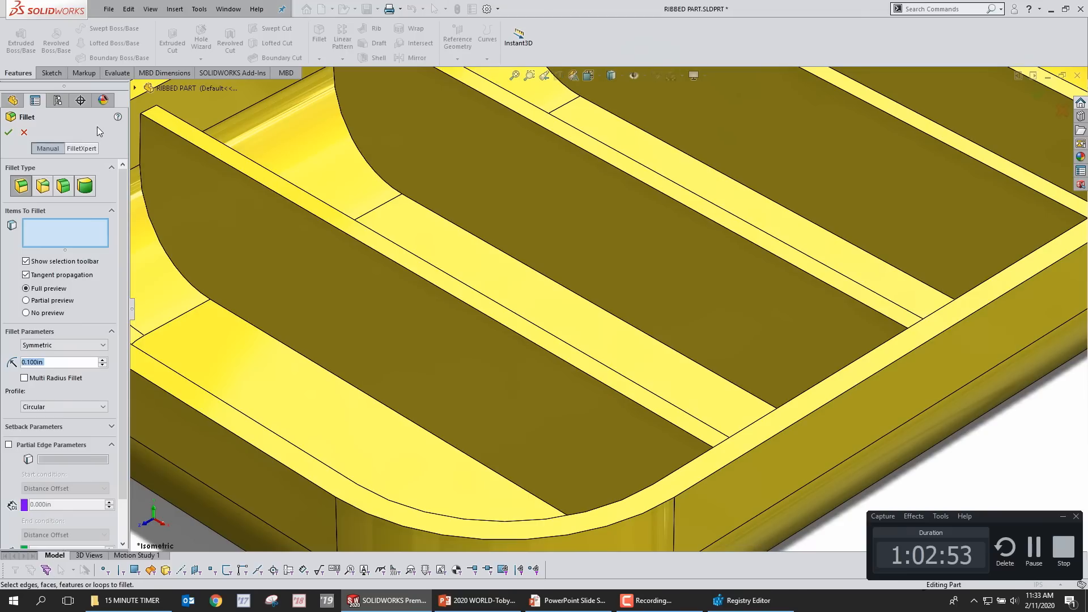
click(83, 185)
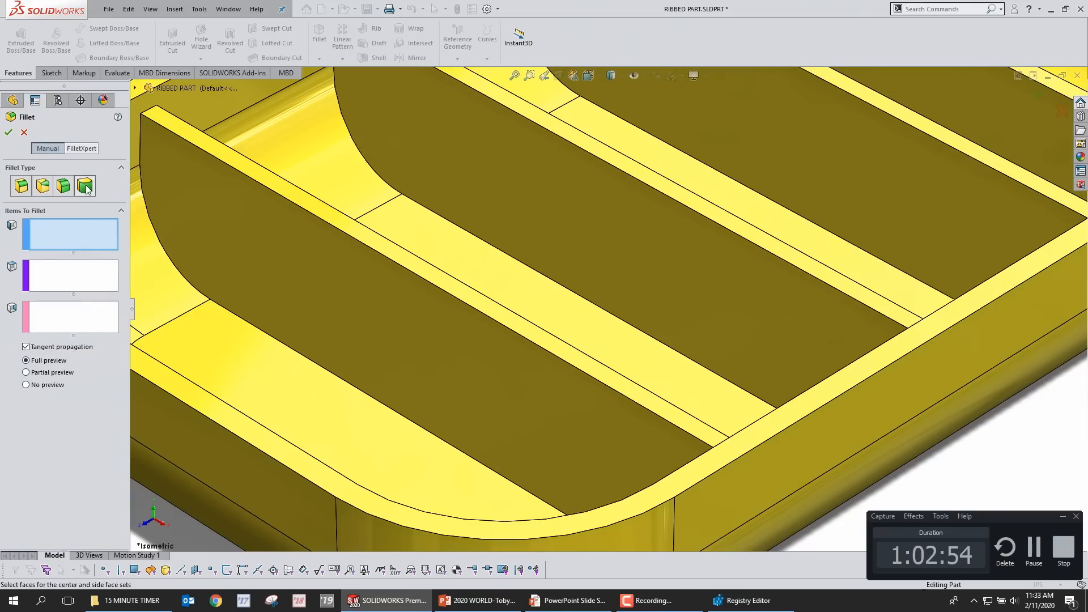
click(310, 233)
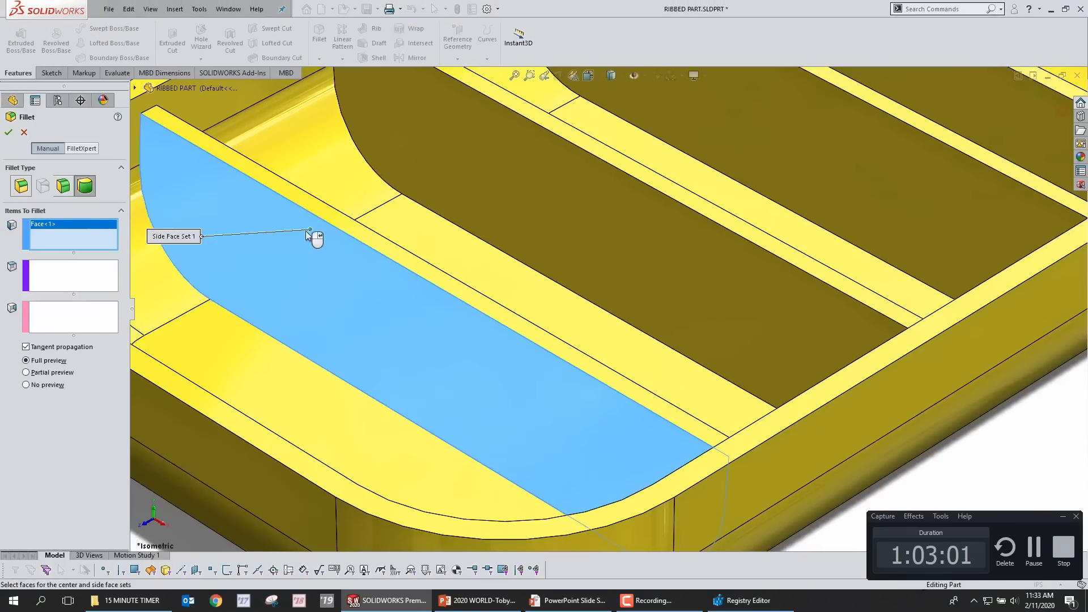
key(ctrl+1)
click(115, 236)
drag(142, 233, 287, 254)
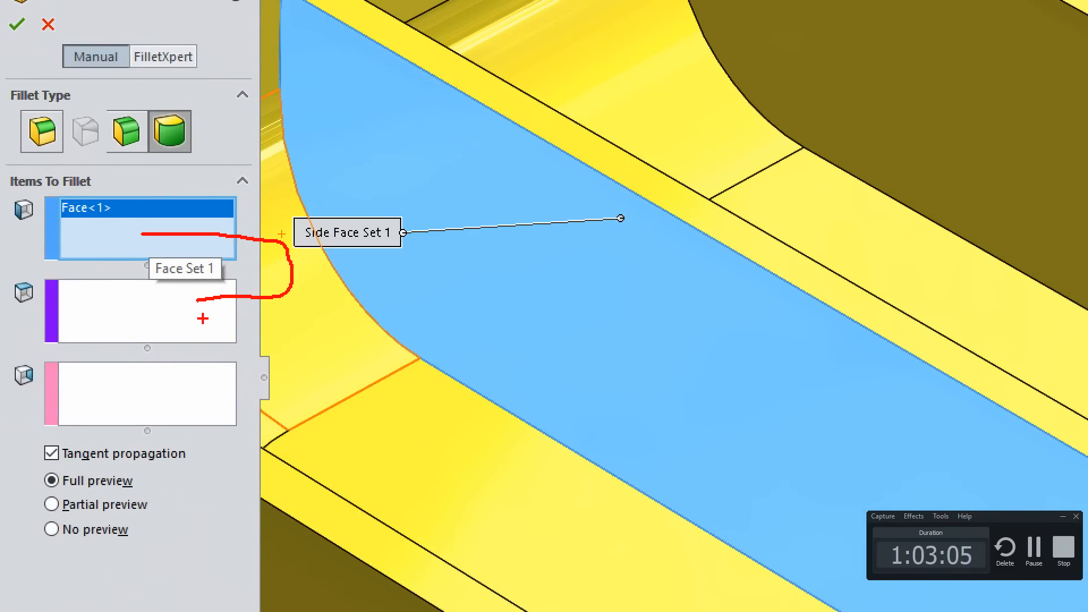
drag(244, 324, 213, 414)
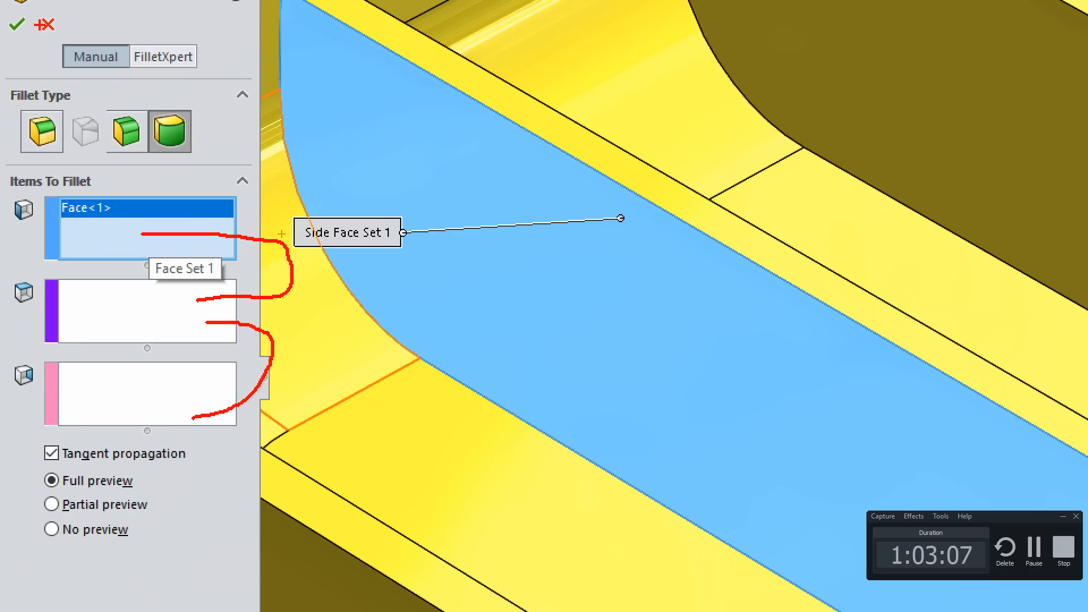
drag(29, 41, 25, 13)
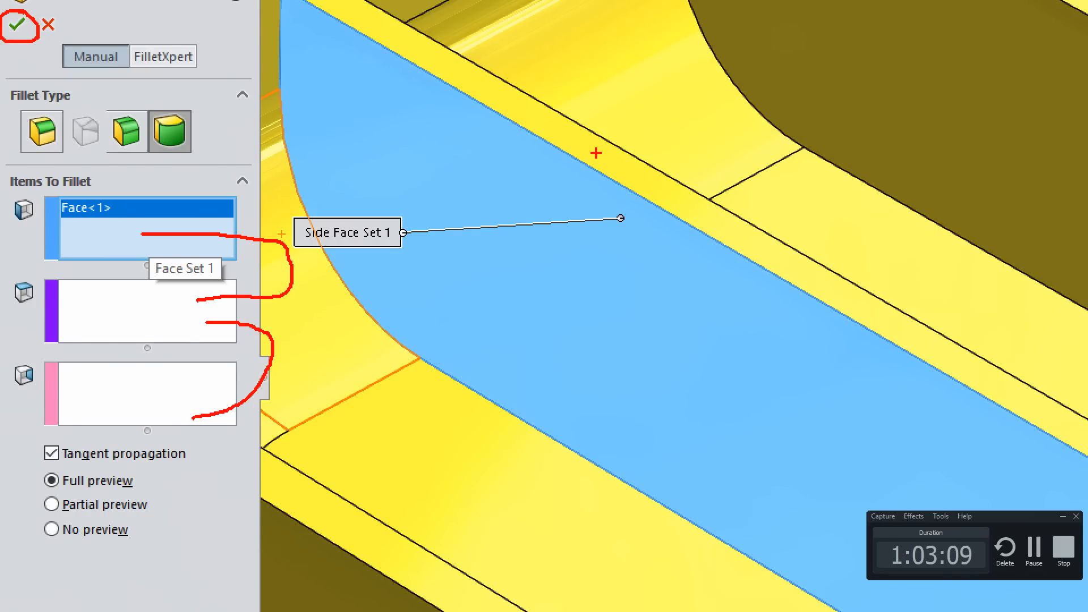
key(Escape)
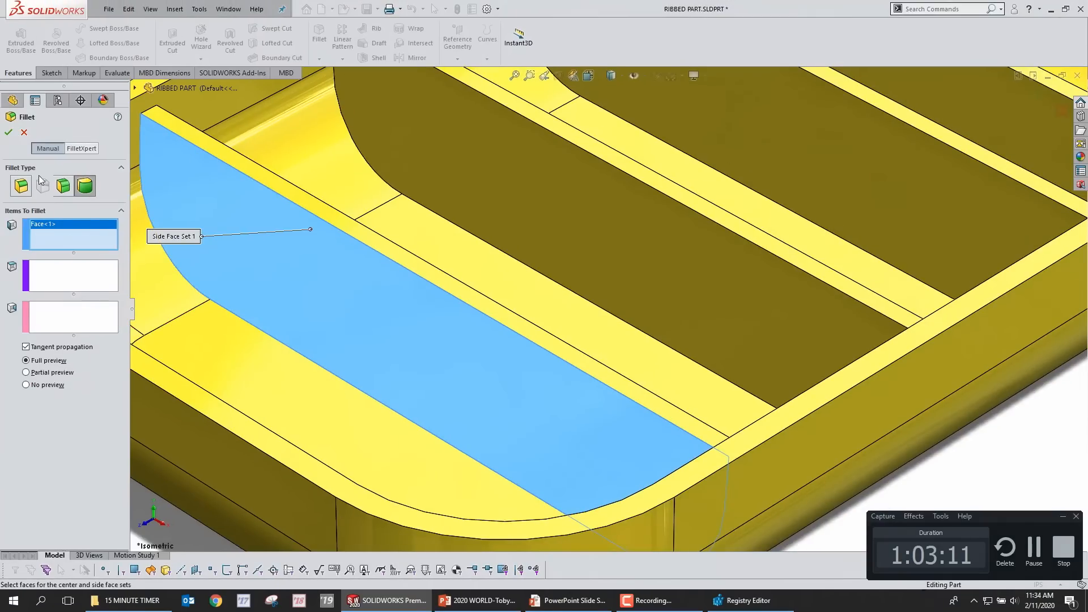
Step: Create the full round fillet along the first rib from its near side, top and far side faces
click(346, 259)
click(346, 259)
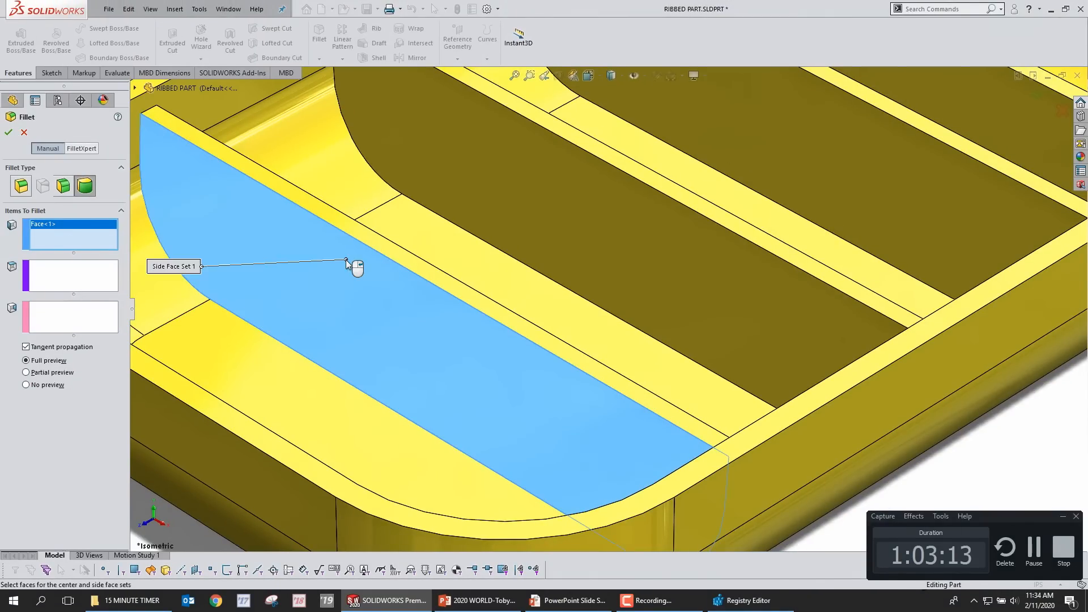
right_click(345, 260)
click(390, 246)
middle_drag(447, 282, 430, 236)
key(Return)
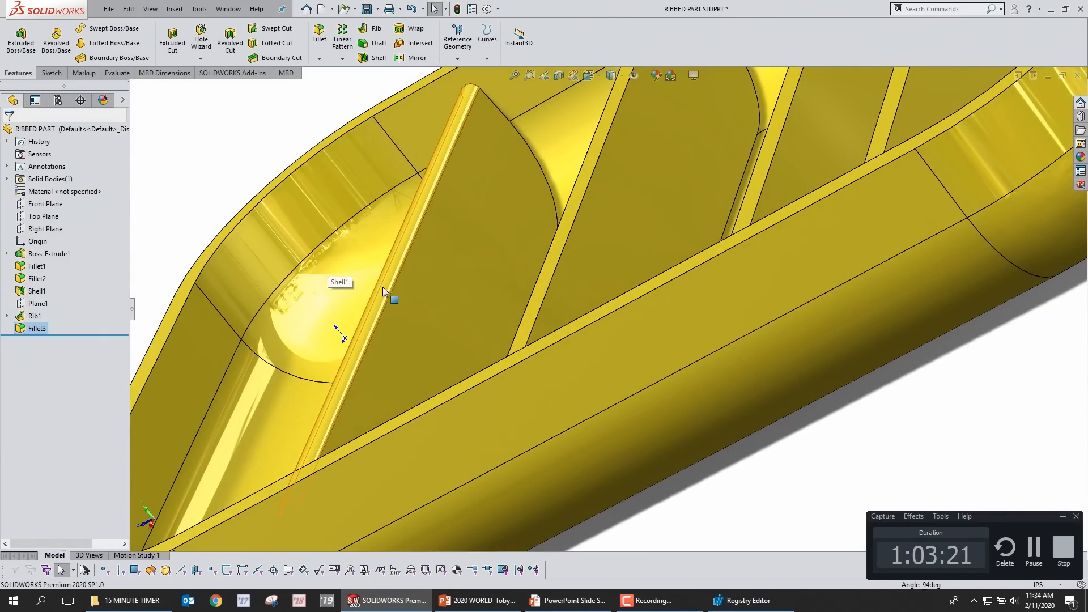
Step: Switch to the open STG-4200-PHASE SHIFTER PEDAL assembly
key(super+Tab)
click(245, 180)
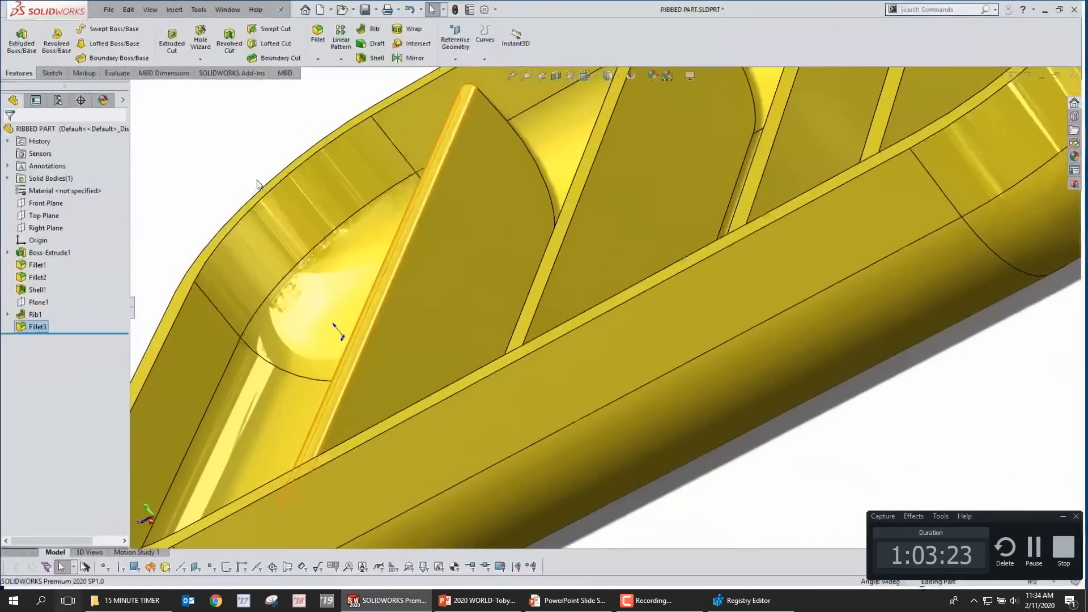
key(ctrl+Tab)
click(598, 242)
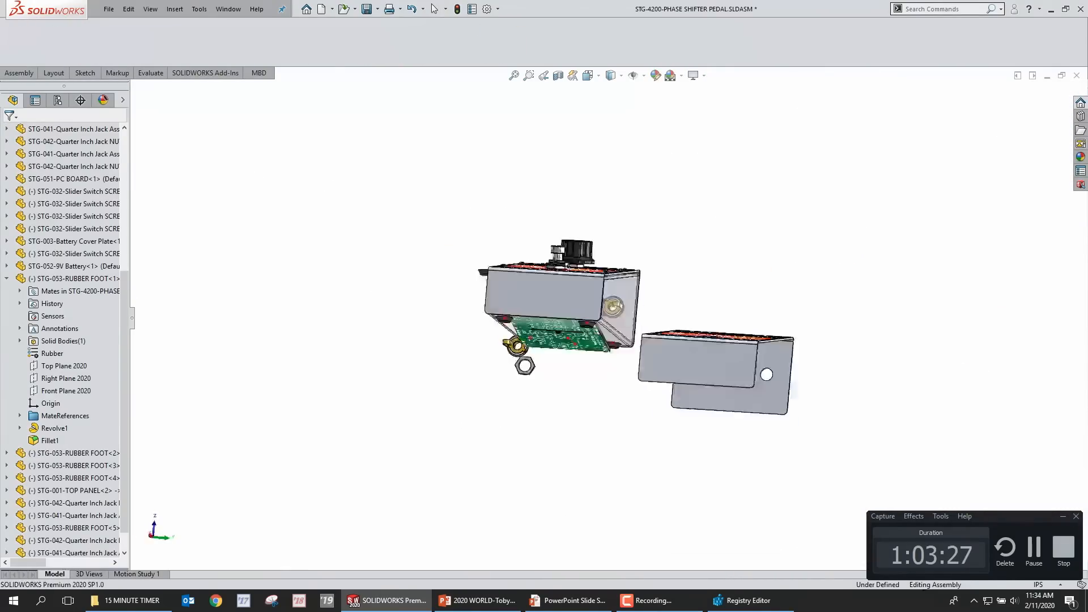
Step: Reload the pedal assembly from disk, discarding its unsaved changes
click(107, 9)
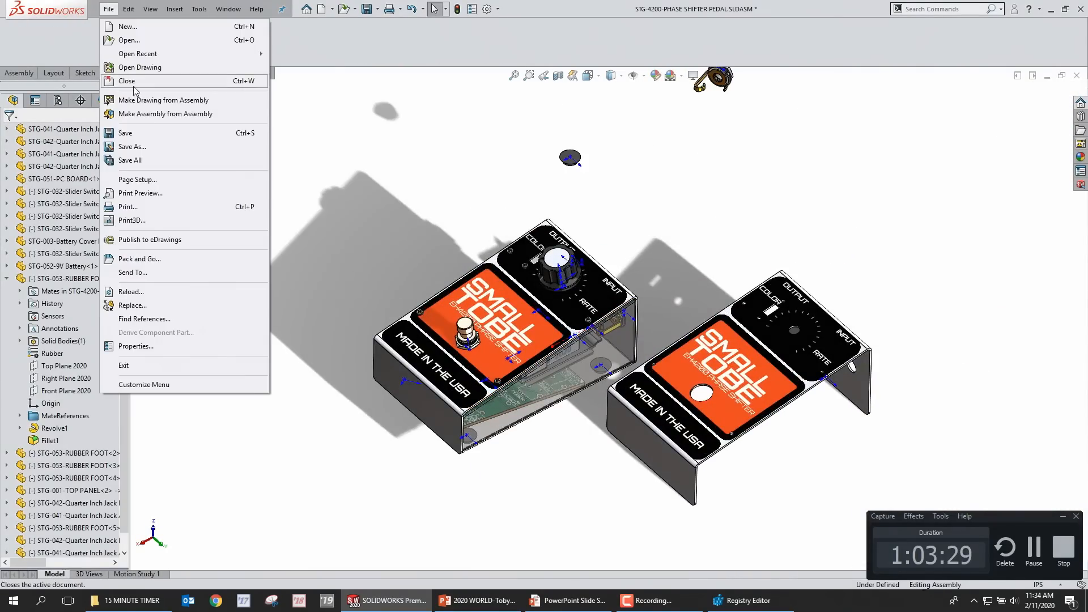
click(131, 291)
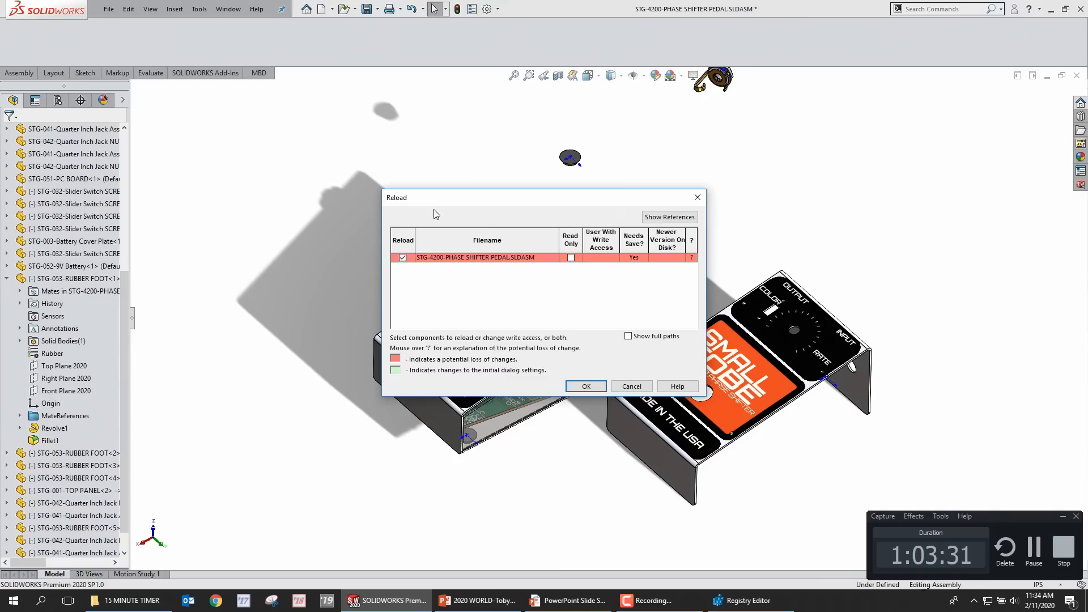
click(585, 387)
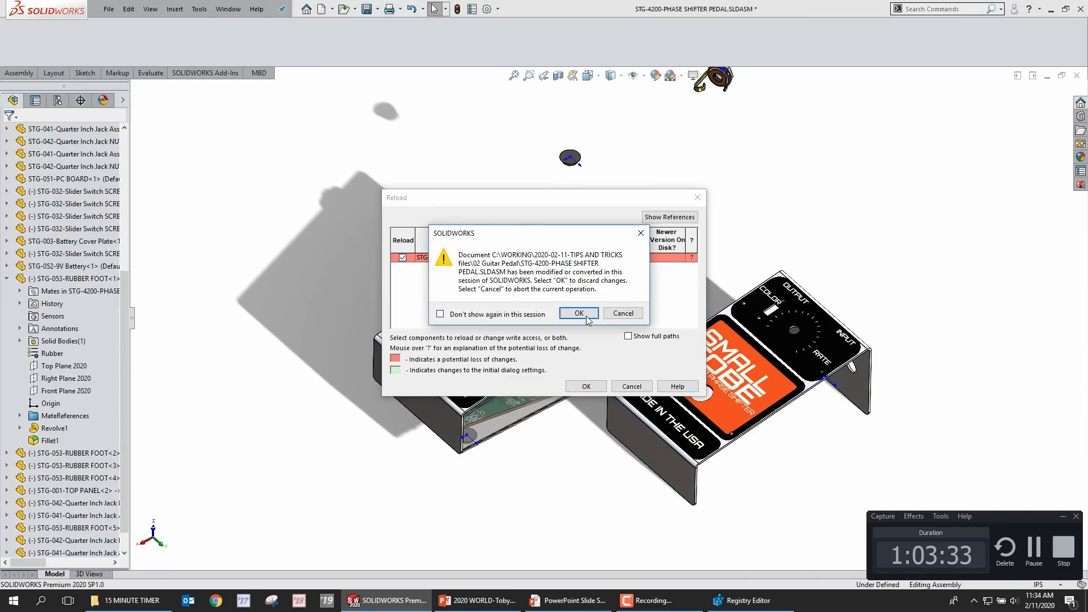
click(579, 318)
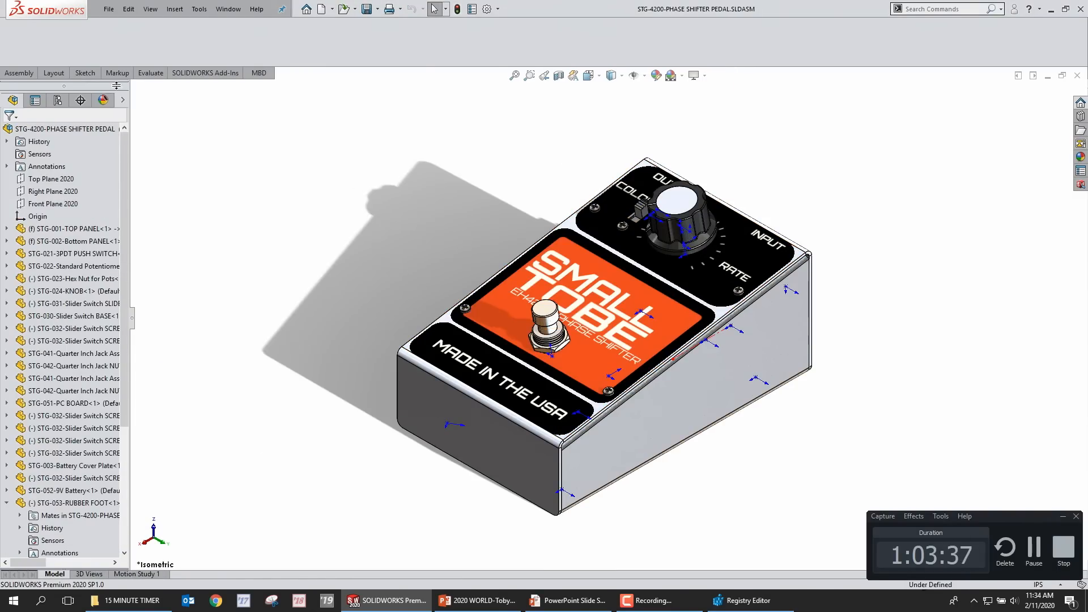
Step: Hide three corner screws on the top panel, leaving the one at the orange label's lower corner beside the panel edge
click(609, 391)
click(674, 354)
click(739, 291)
click(803, 253)
click(594, 209)
click(659, 171)
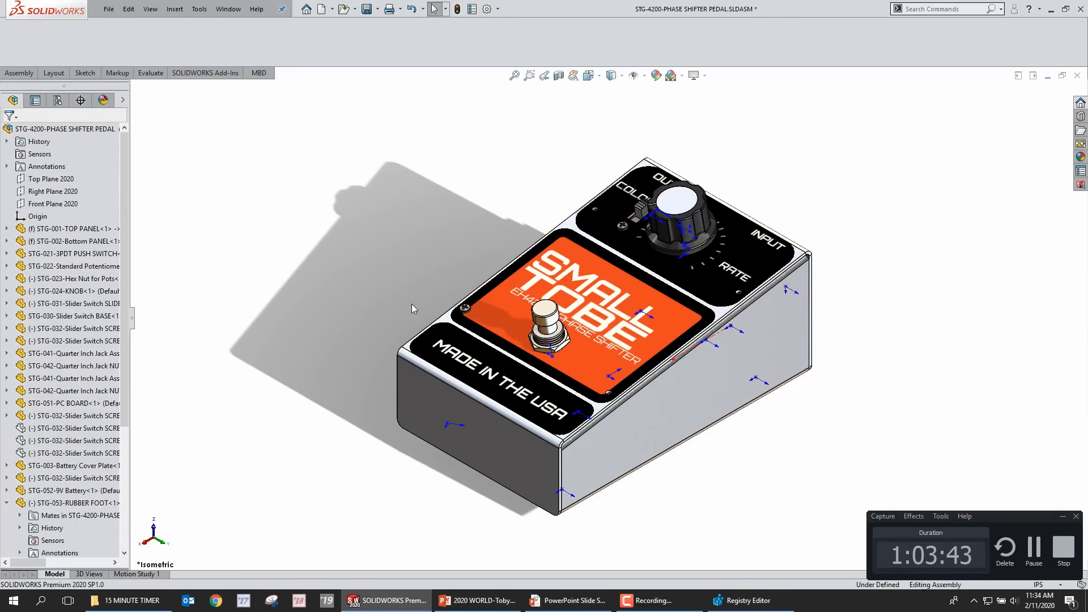
scroll(466, 310, down, 10)
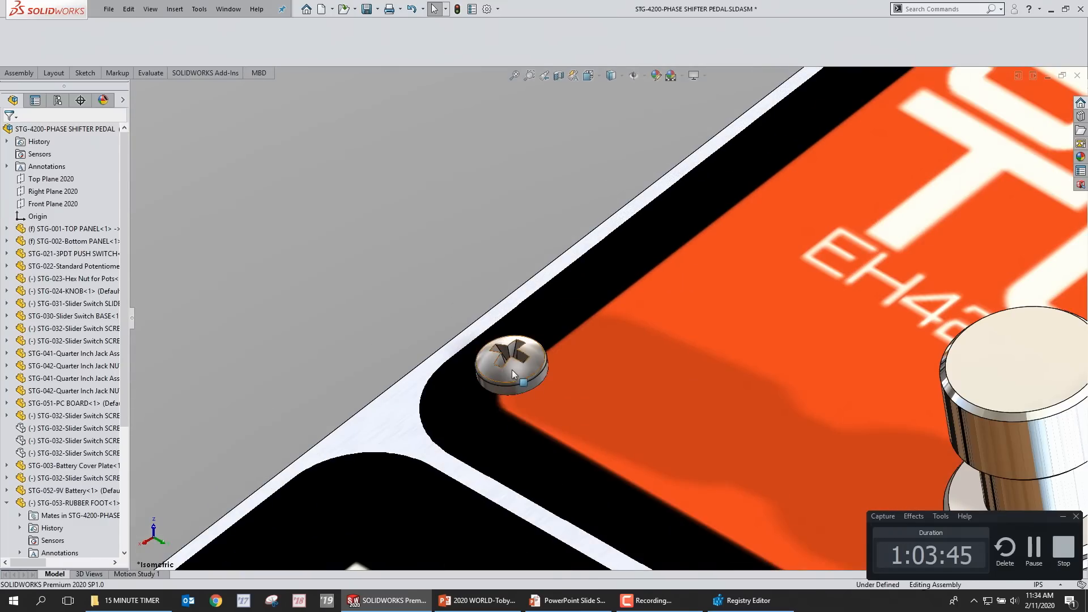
right_click(509, 366)
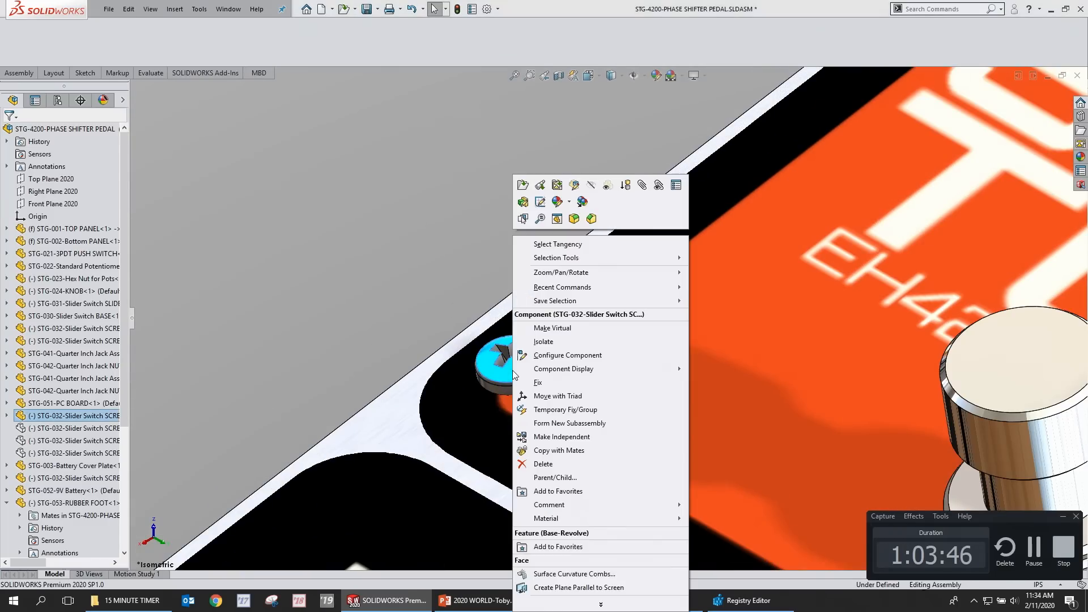
click(580, 451)
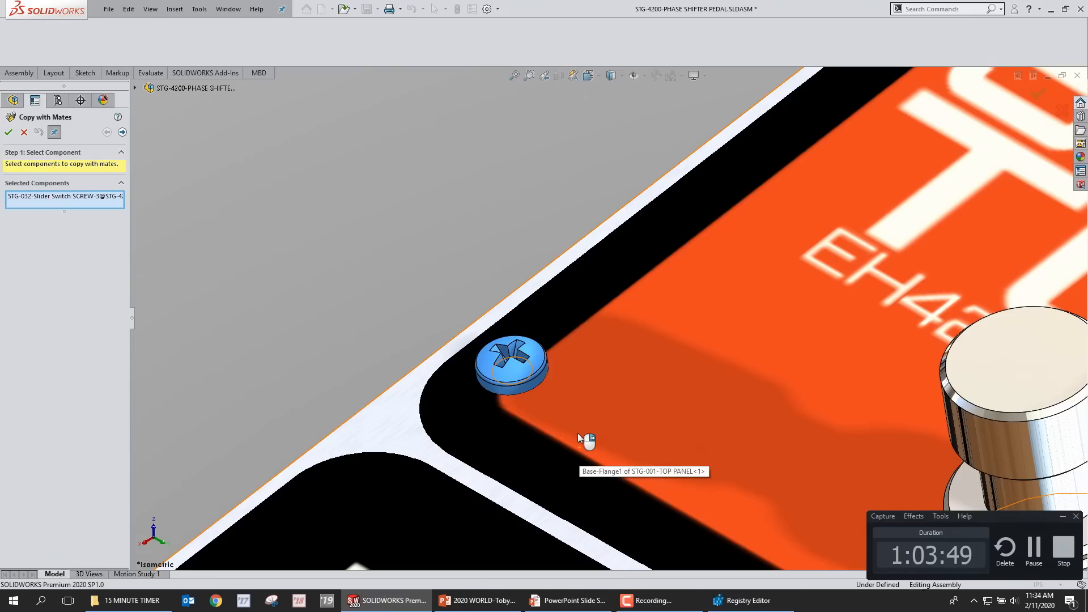
key(Escape)
Step: Hide the PC board and the screw overlapping it on the underside of the pedal
scroll(553, 339, up, 4)
scroll(553, 338, up, 6)
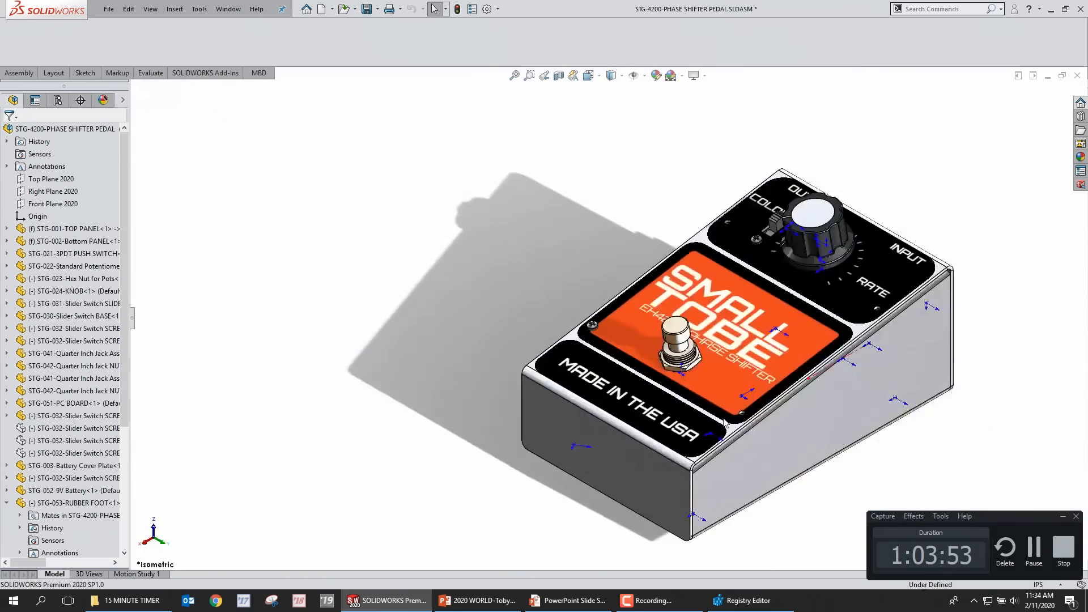
middle_drag(736, 393, 658, 284)
scroll(848, 456, down, 5)
click(751, 322)
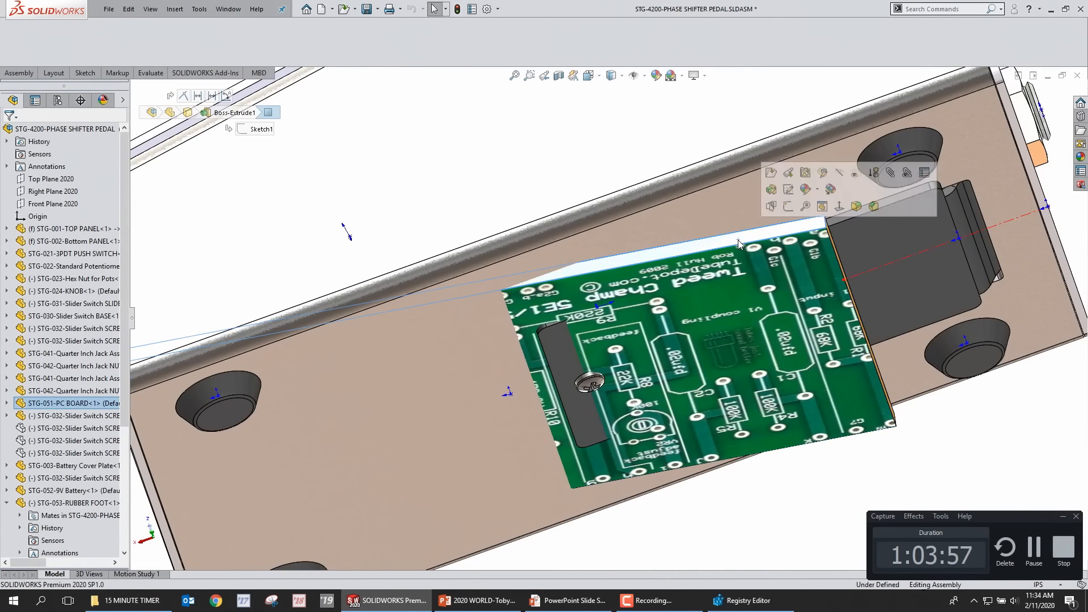
key(Tab)
click(602, 377)
key(Tab)
Step: Start Copy with Mates on the remaining corner screw by the orange label and advance to its mate references
scroll(596, 379, up, 6)
middle_drag(663, 197, 668, 442)
scroll(470, 306, down, 5)
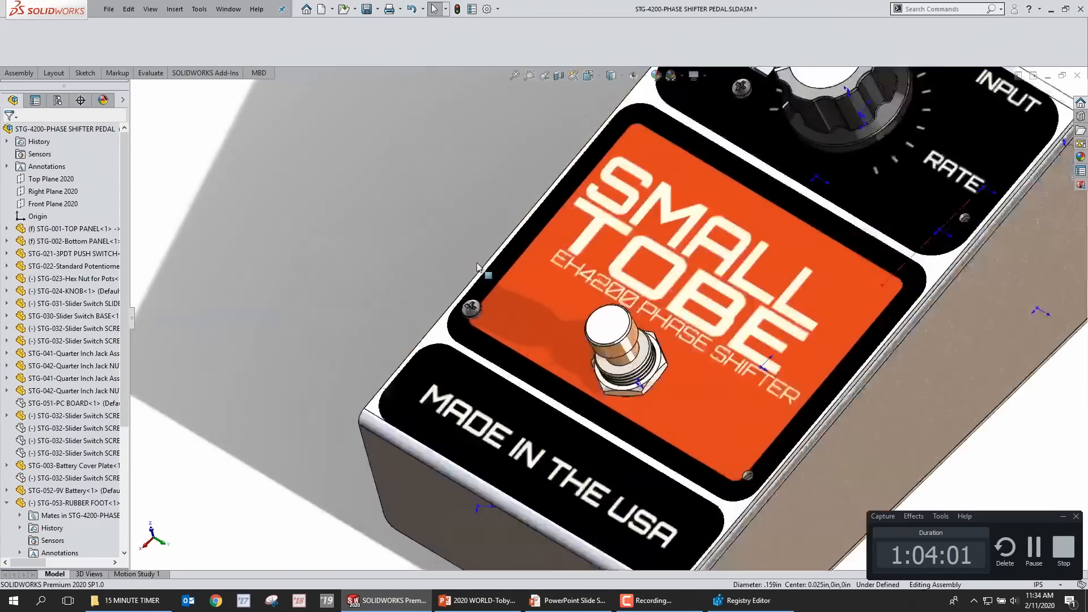
click(486, 339)
right_click(485, 339)
right_click(483, 341)
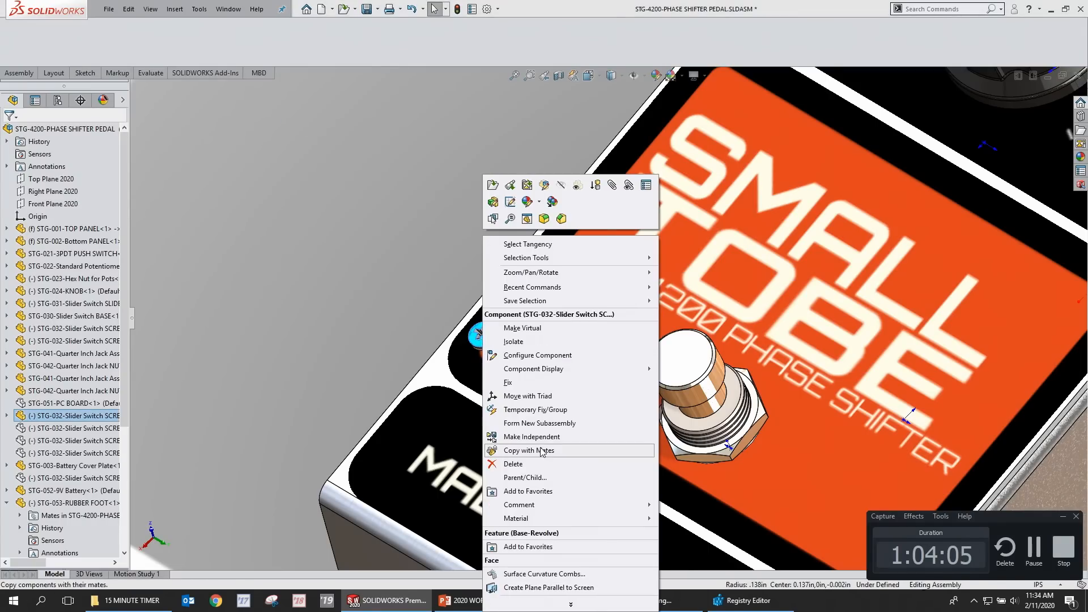
click(541, 450)
click(121, 132)
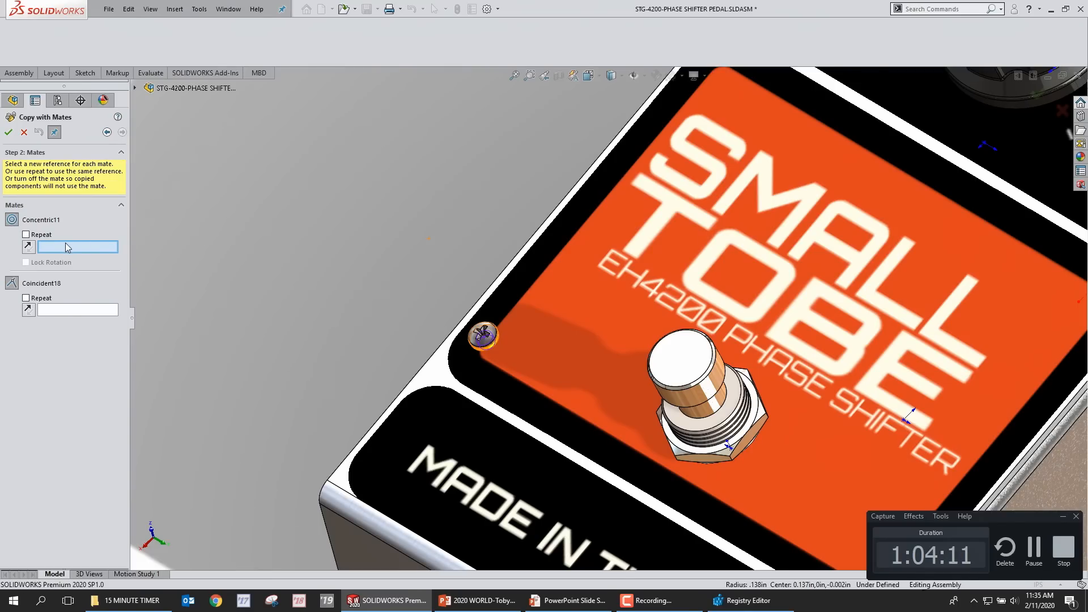
Step: Place a screw copy in the top panel hole near the slider switch, using the hole face and the panel's top face as mate references
scroll(554, 212, up, 5)
scroll(687, 131, down, 10)
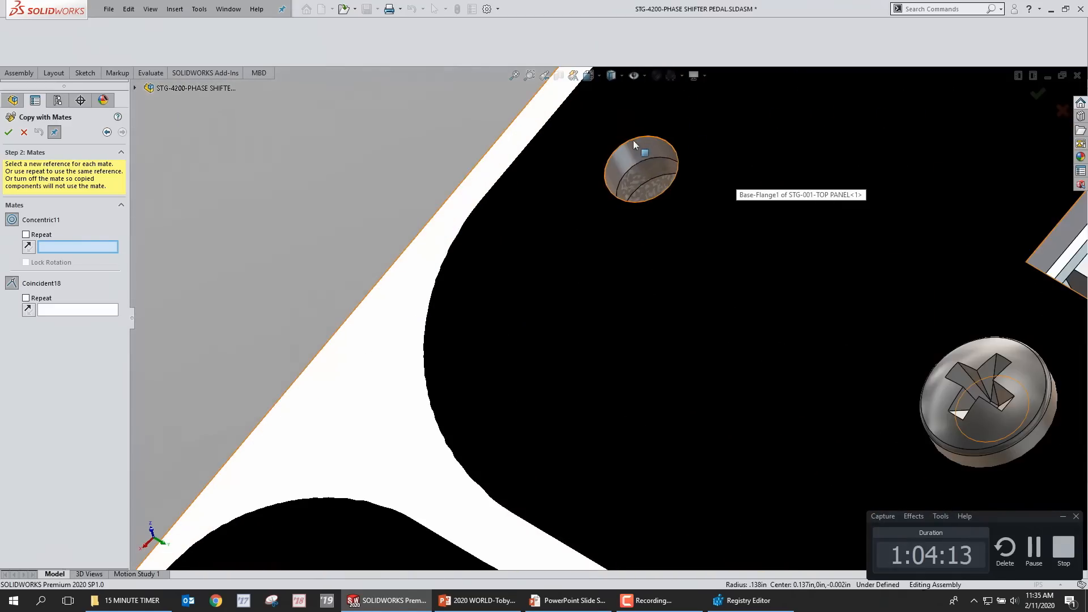
click(624, 149)
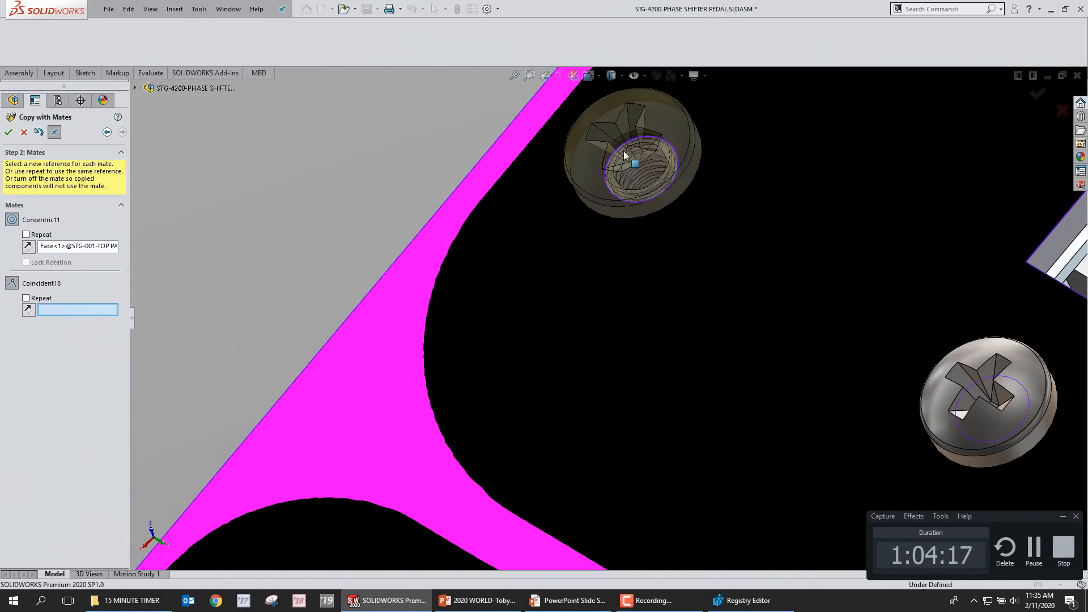
click(496, 267)
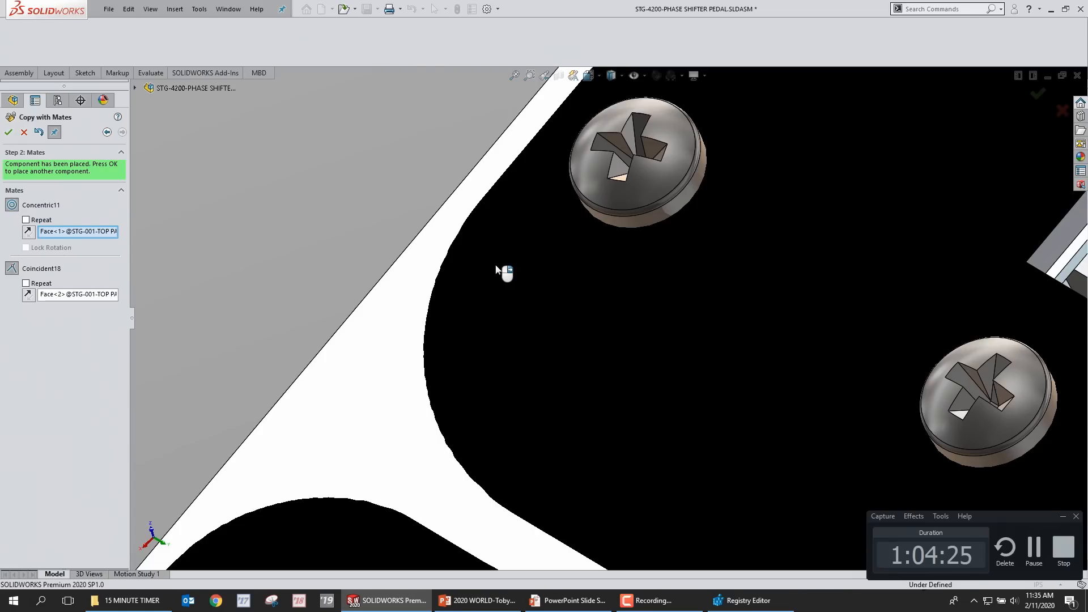
right_click(496, 269)
Step: Place another screw copy in the upper black label's hole near RATE, mated to the hole face and the panel surface
key(f)
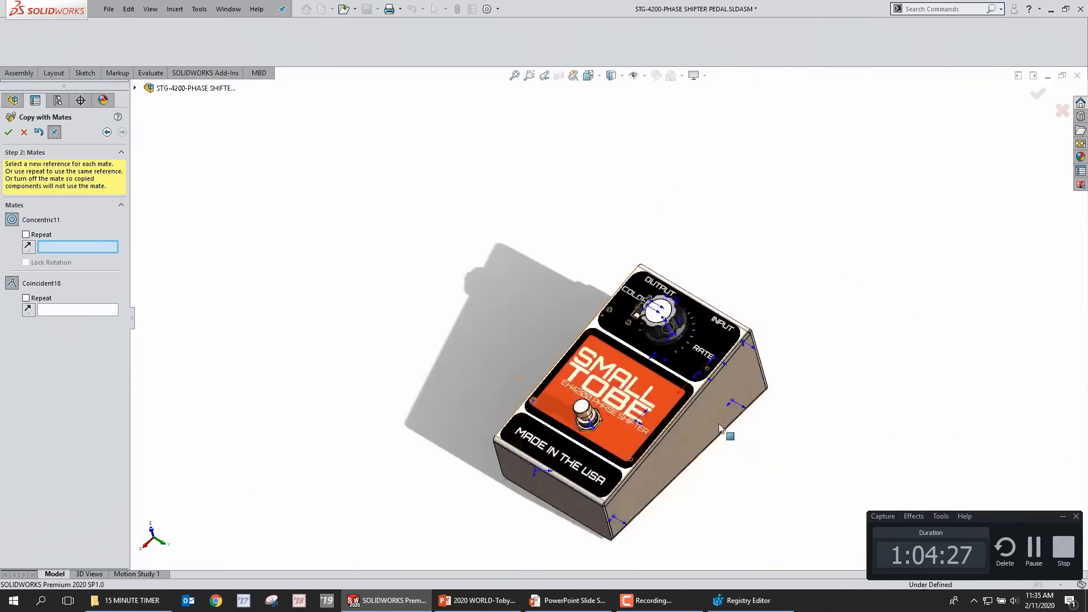
scroll(705, 367, down, 10)
click(620, 321)
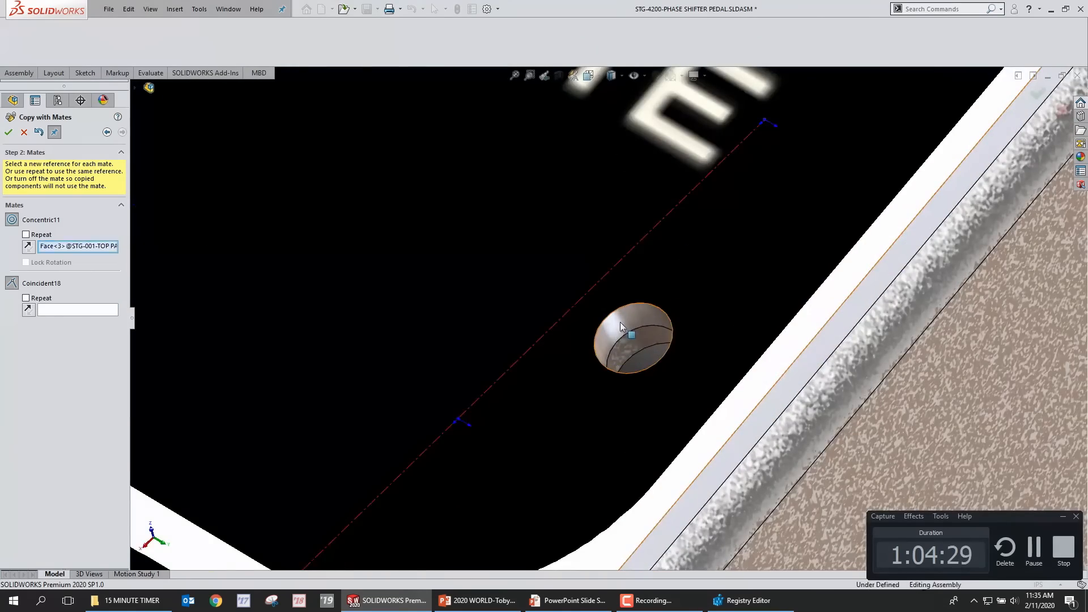
click(740, 289)
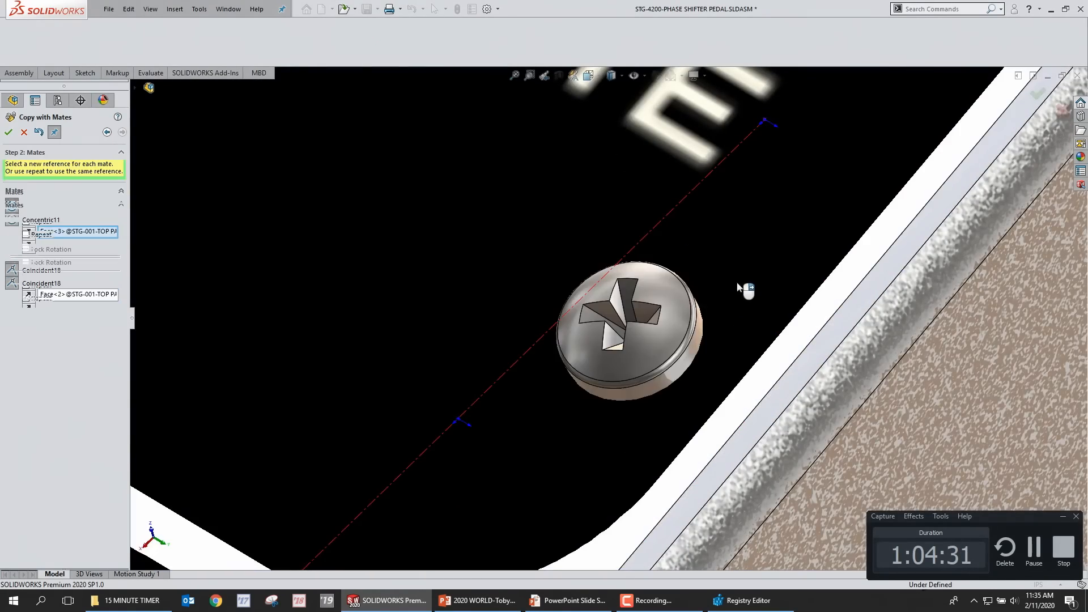
Step: Place a screw copy in the remaining hole at the orange label's lower corner below SHIFTER, mated to the hole and panel faces
scroll(554, 447, up, 6)
scroll(535, 406, down, 8)
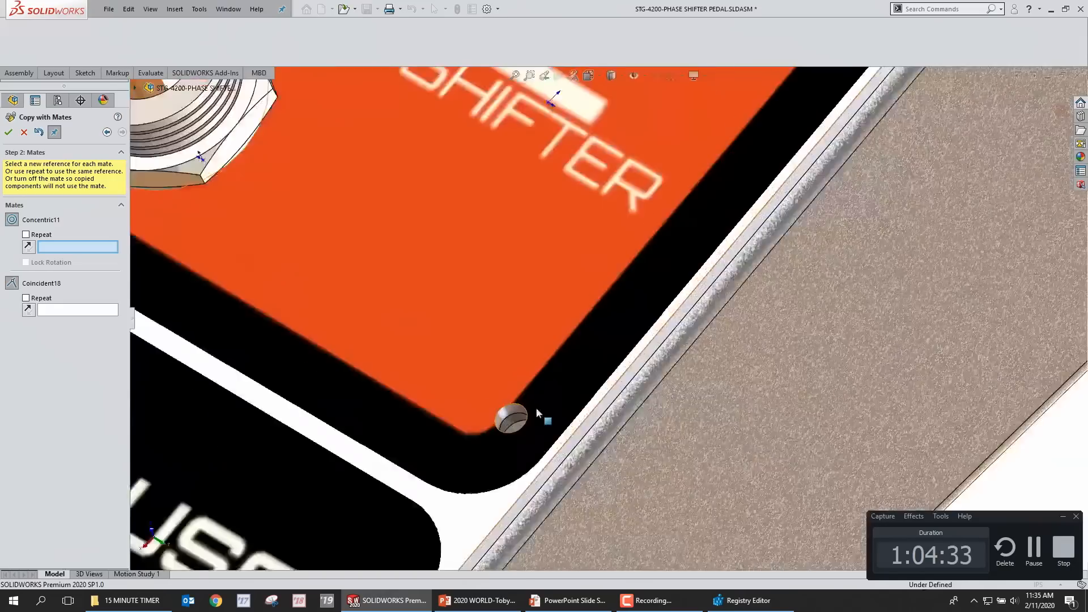
scroll(535, 406, down, 4)
click(513, 380)
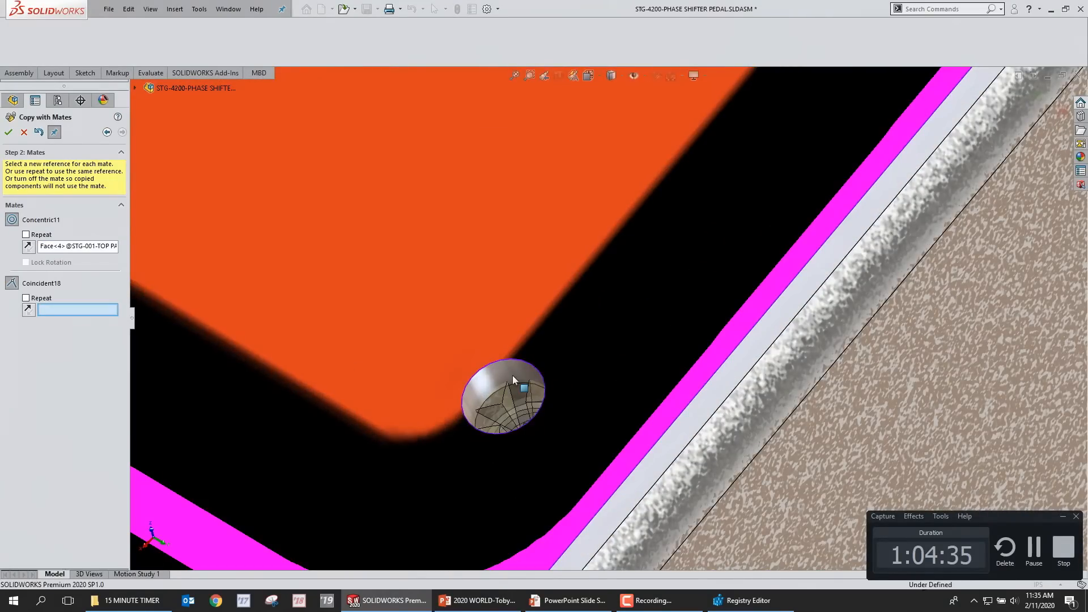
click(569, 357)
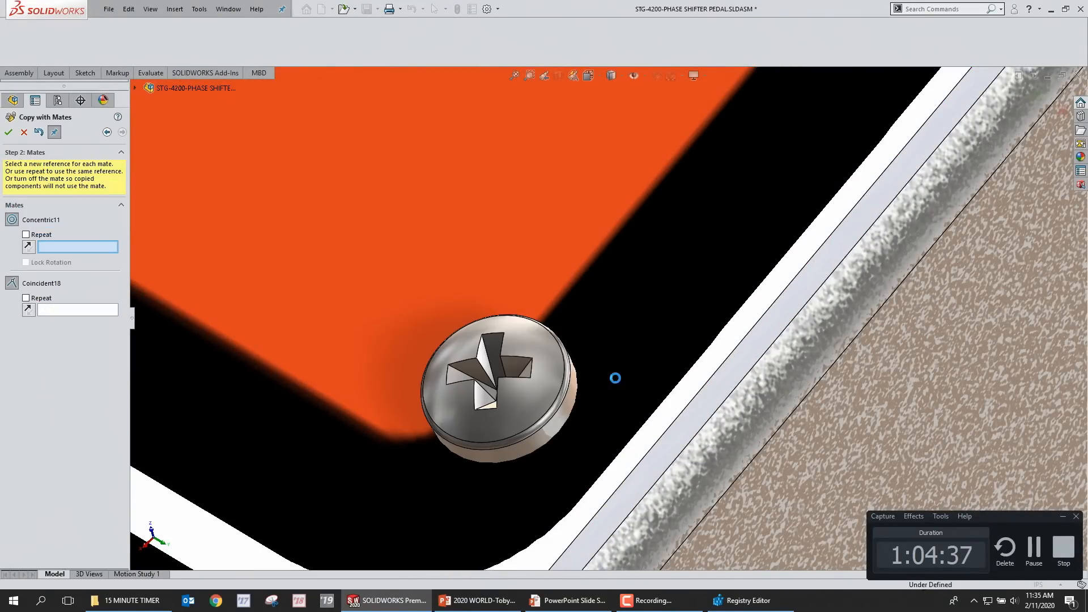
Step: Place a screw copy in the battery cover plate's hole on the pedal's underside, mated to its hole and outer face, and end Copy with Mates
scroll(612, 384, up, 10)
middle_drag(724, 361, 629, 269)
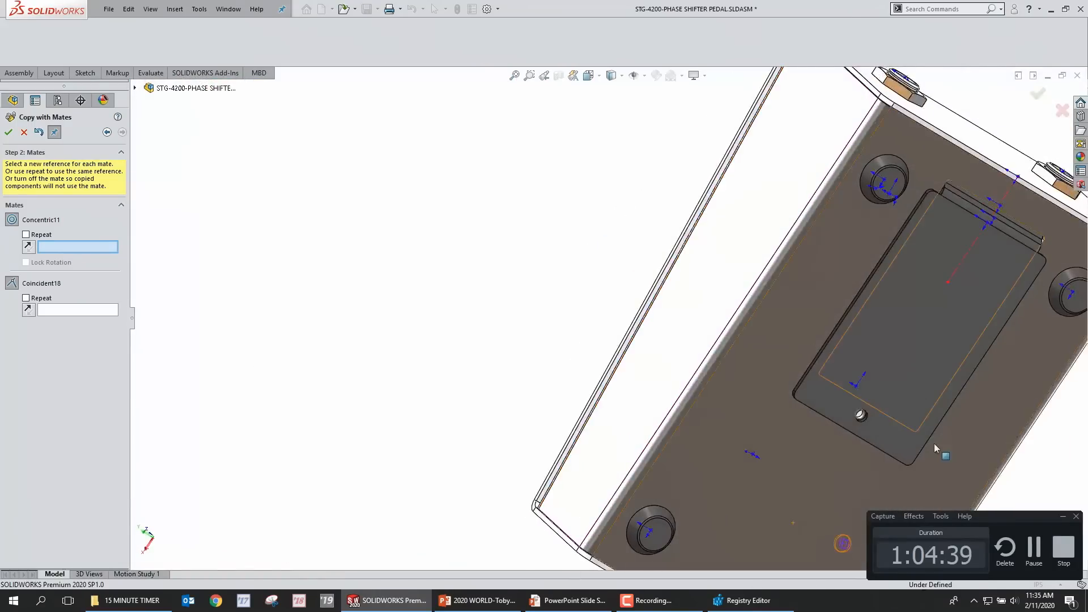
scroll(872, 414, down, 6)
click(544, 329)
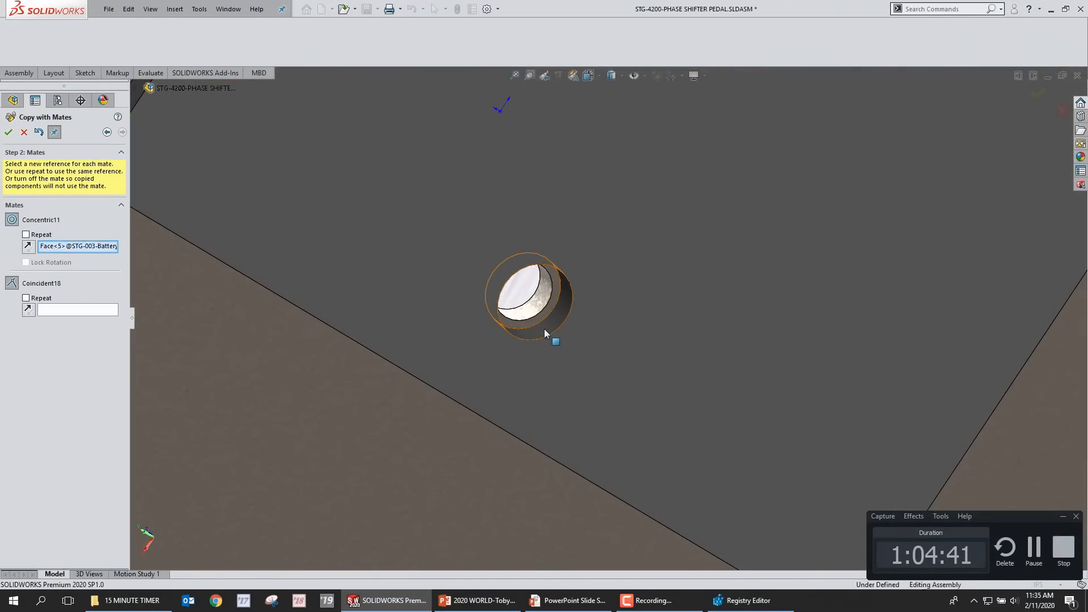
click(615, 335)
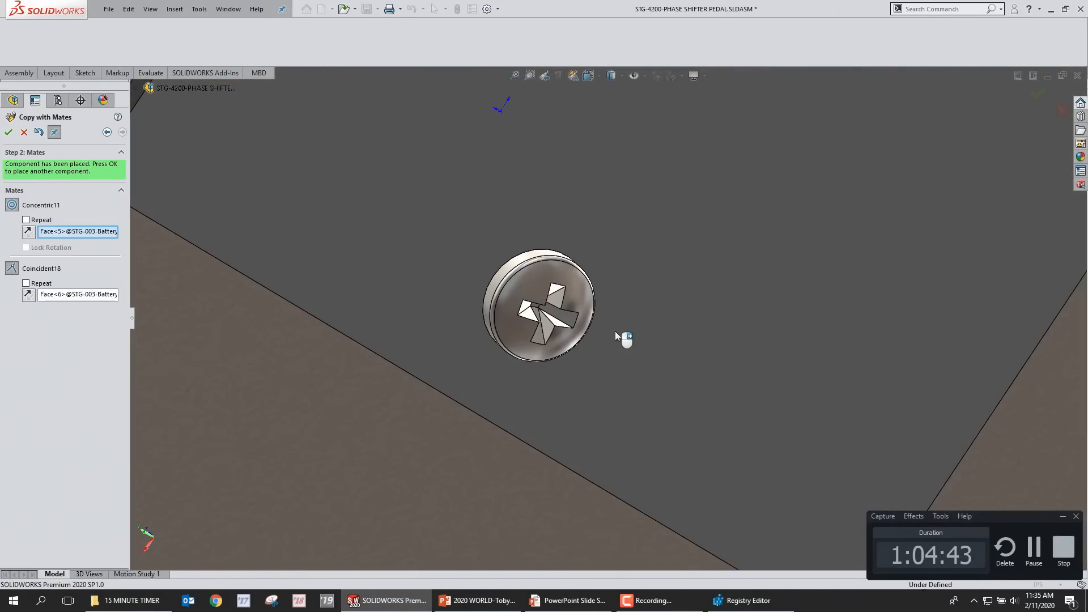
right_click(614, 331)
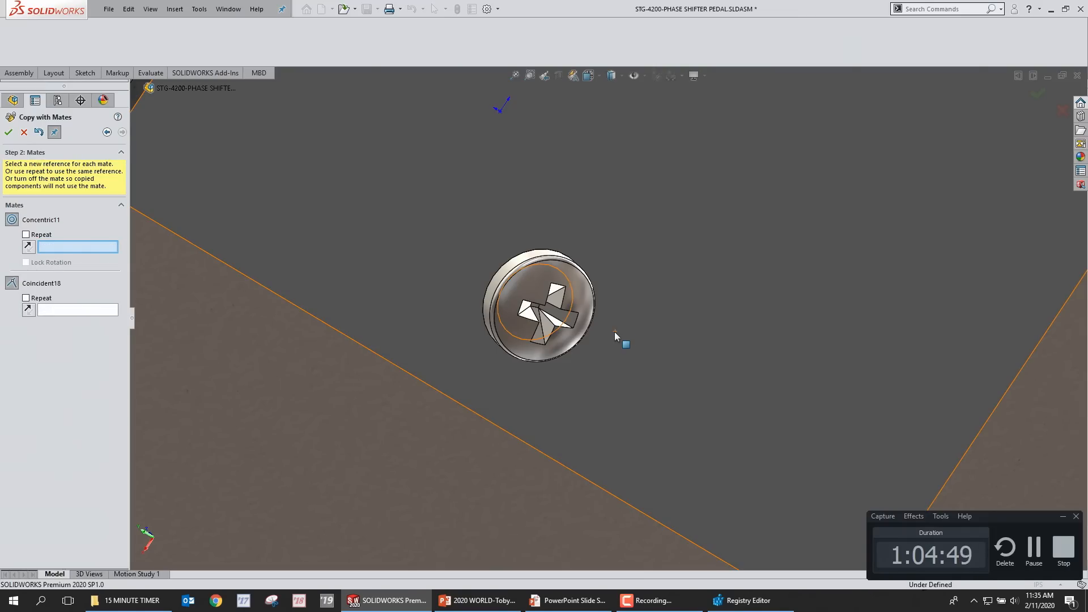
key(Escape)
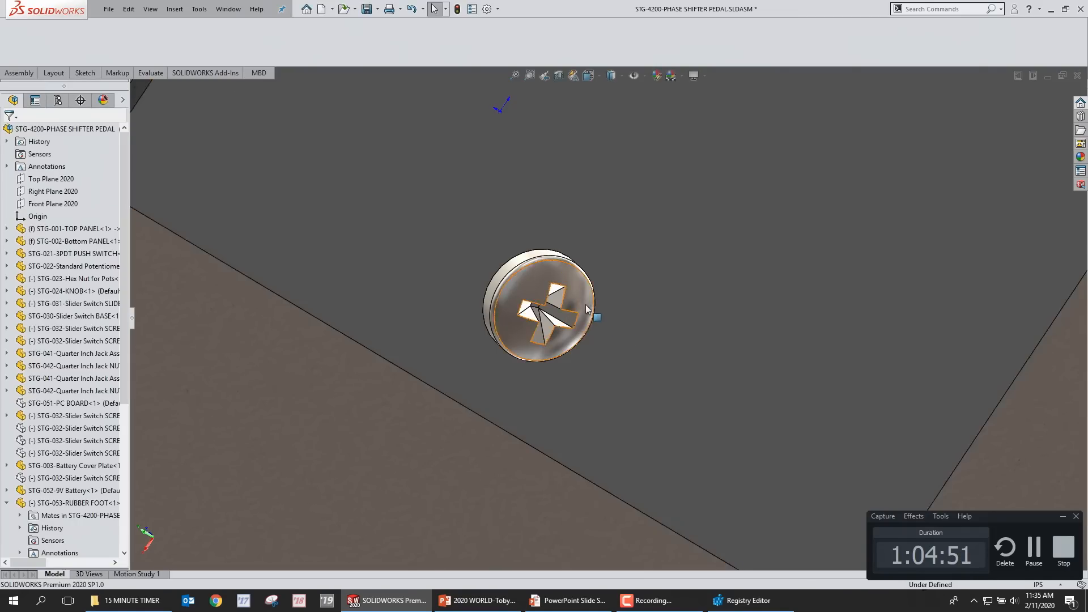
Step: View the pedal from above, switch to the PowerPoint slide show and advance to the Mouse Shortcuts tips slide
key(f)
middle_drag(360, 281, 637, 478)
middle_drag(623, 465, 675, 476)
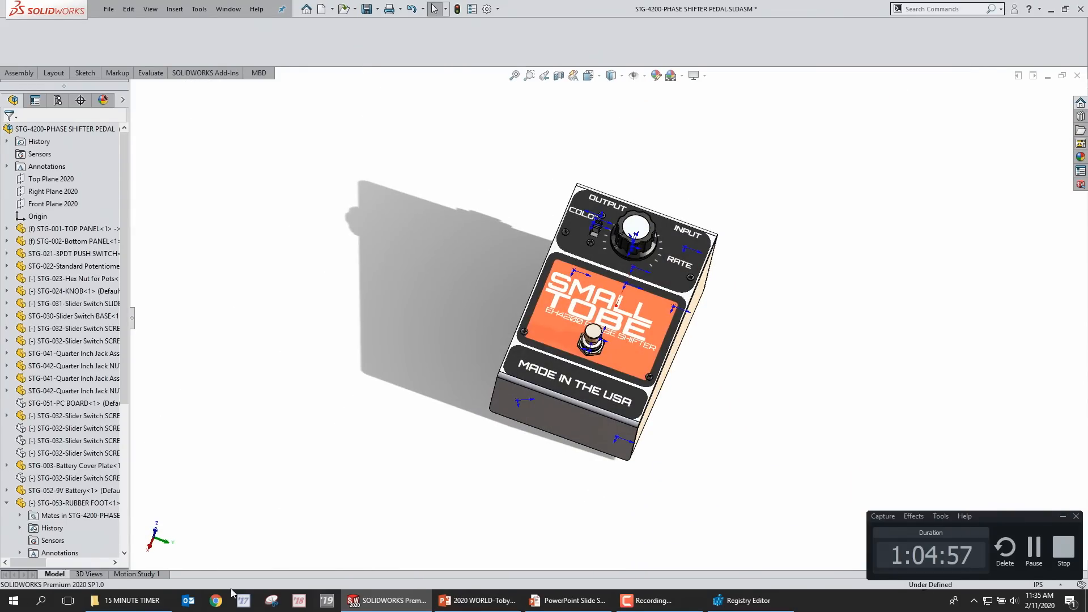
click(563, 598)
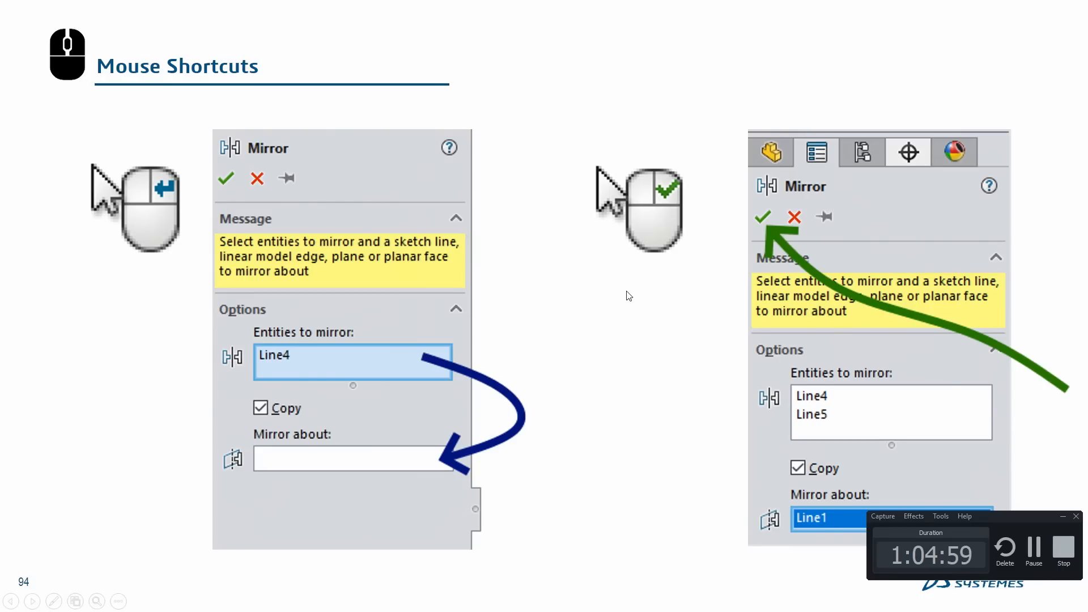
click(655, 298)
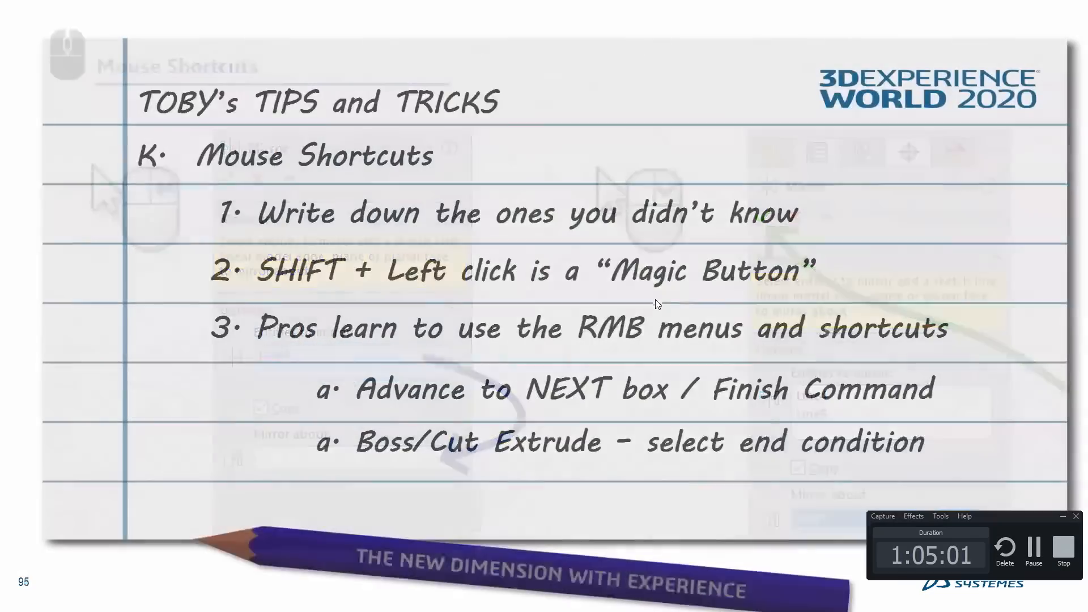
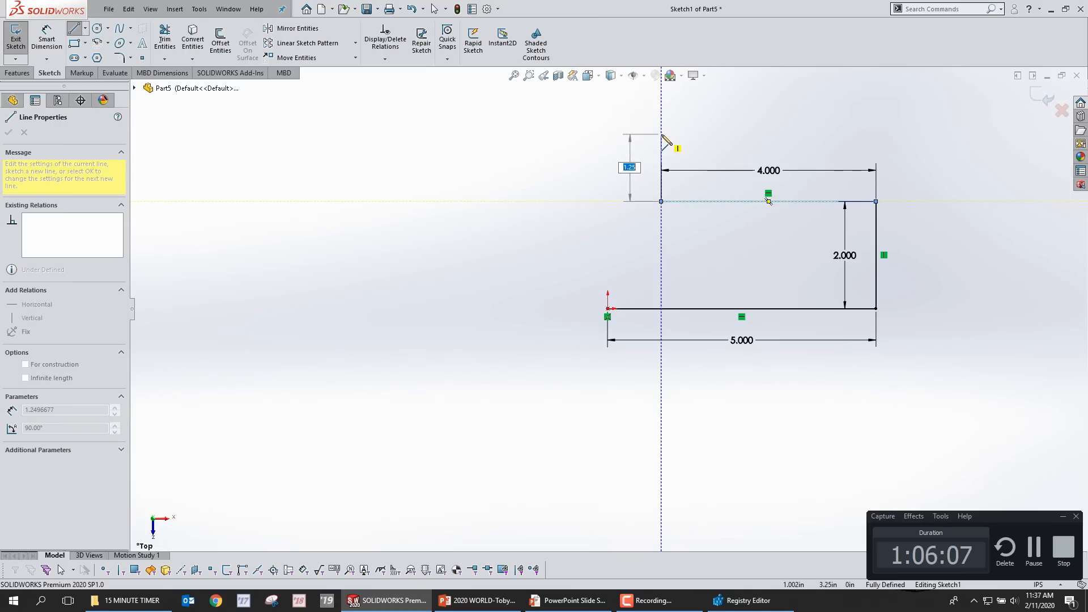
Step: Continue the stepped profile with a 1 in vertical line and a 1 in horizontal line, closing it with a line to the origin
text(1)
key(Return)
text(1)
key(Return)
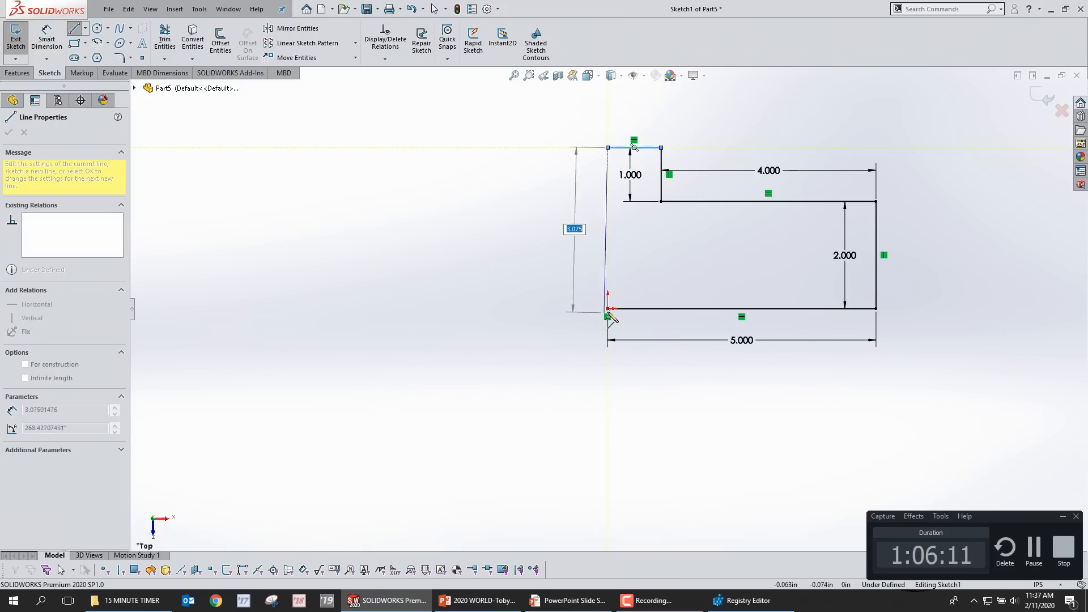
click(608, 309)
key(Escape)
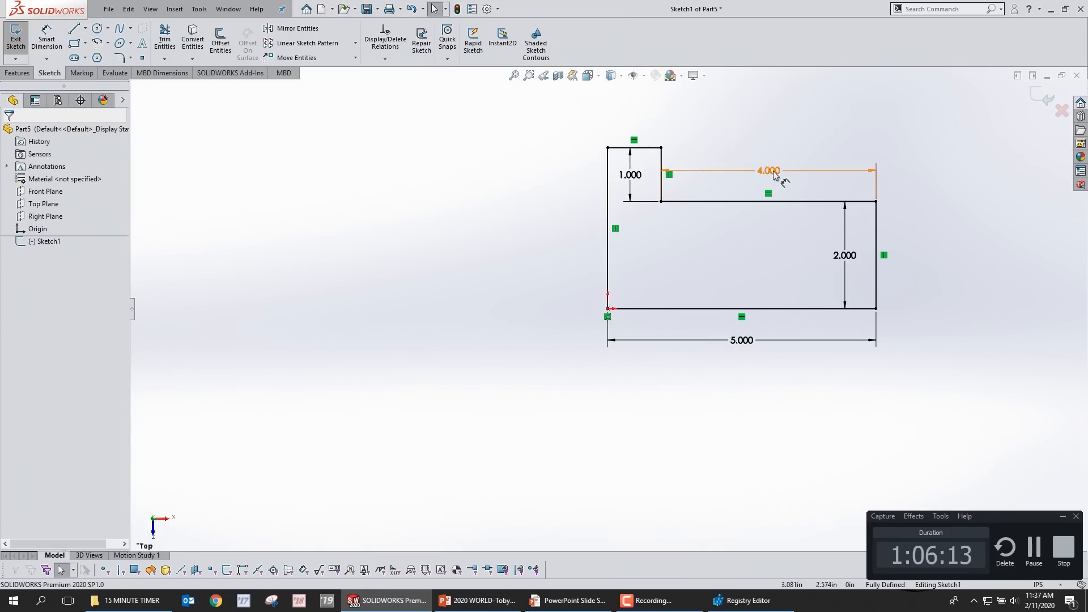
Step: Set the horizontal length of the profile's notch to 1.5 in
click(771, 171)
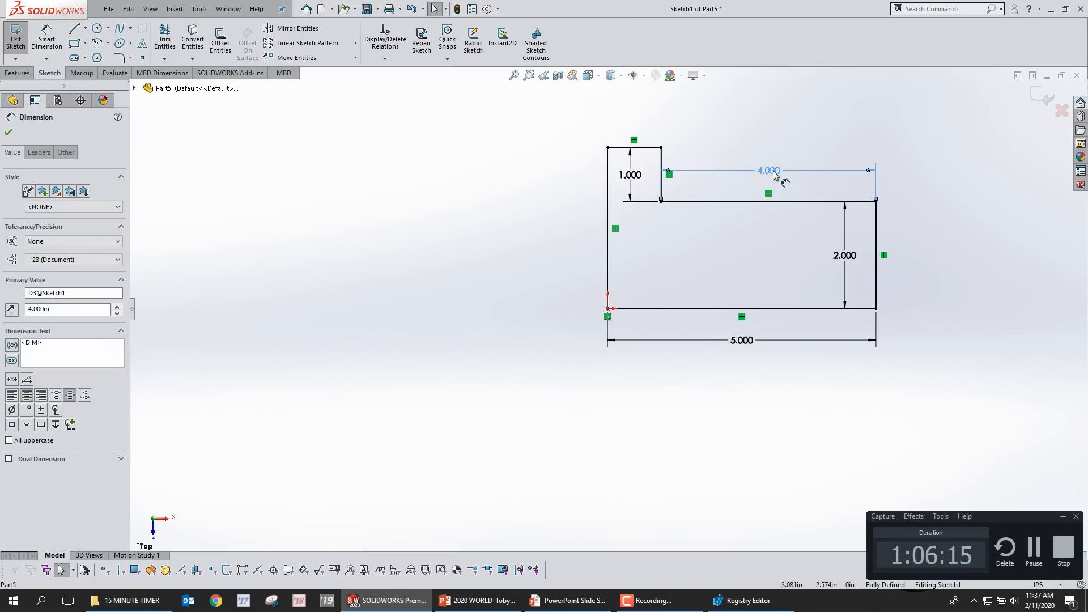
double_click(772, 171)
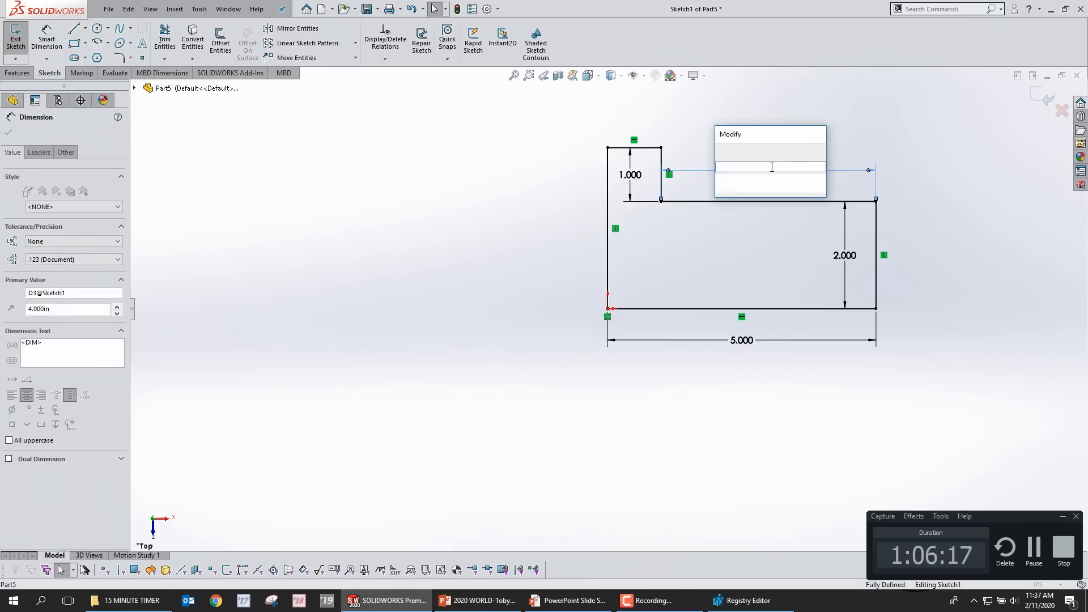
text(1.5)
key(Return)
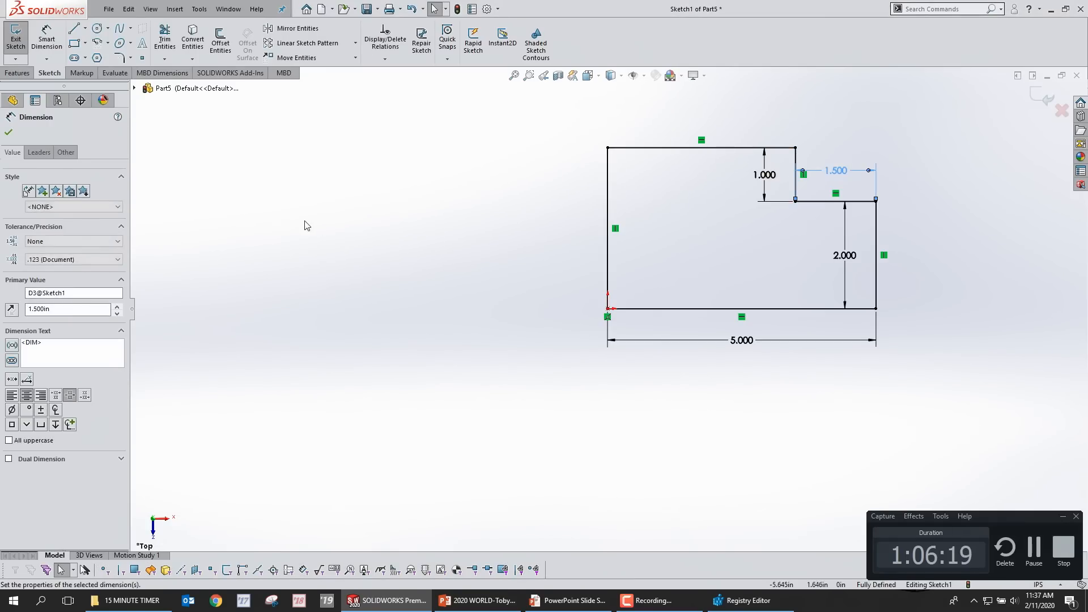
click(305, 221)
Step: Extrude the stepped profile as a blind boss 0.5 in deep
key(s)
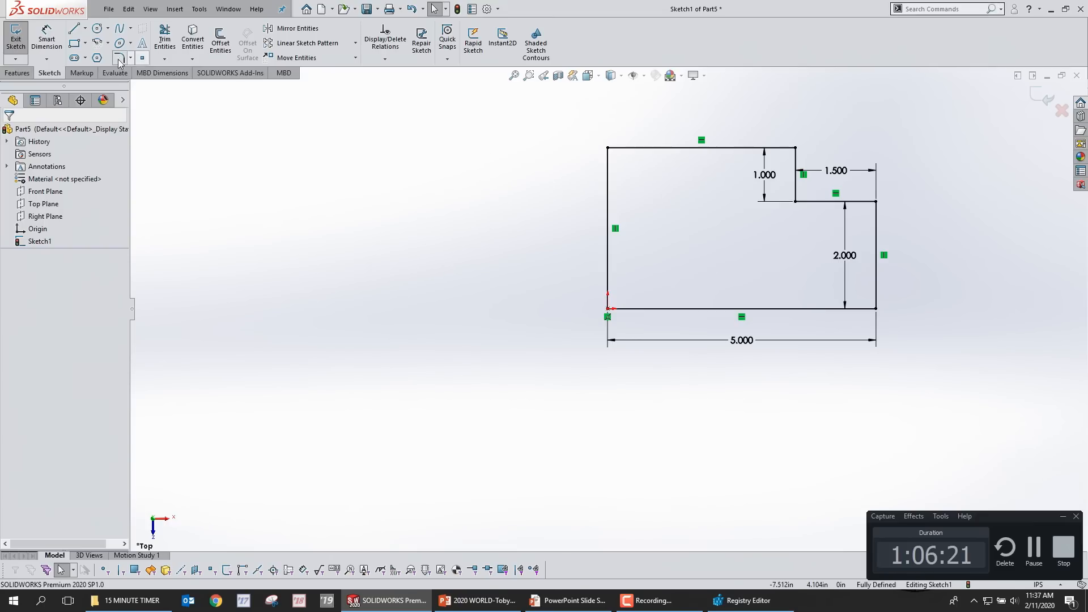
click(17, 72)
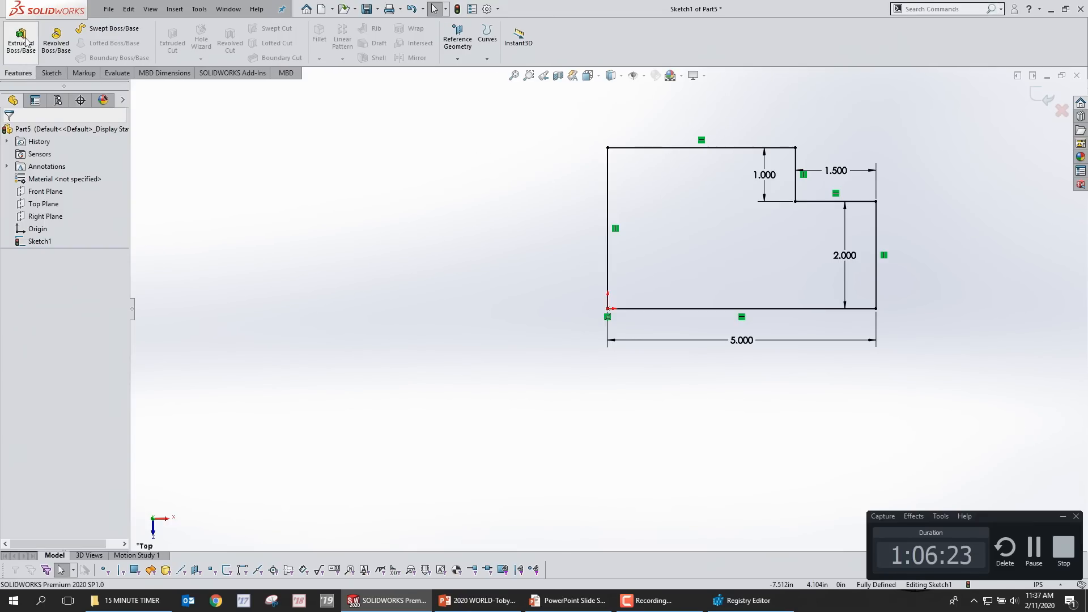
click(16, 41)
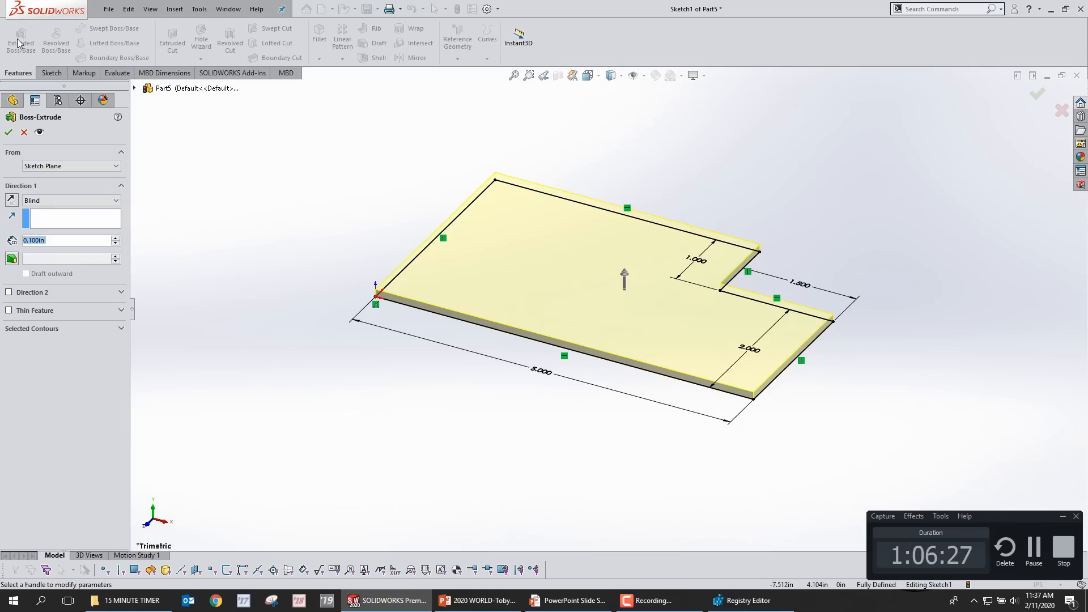
text(.5)
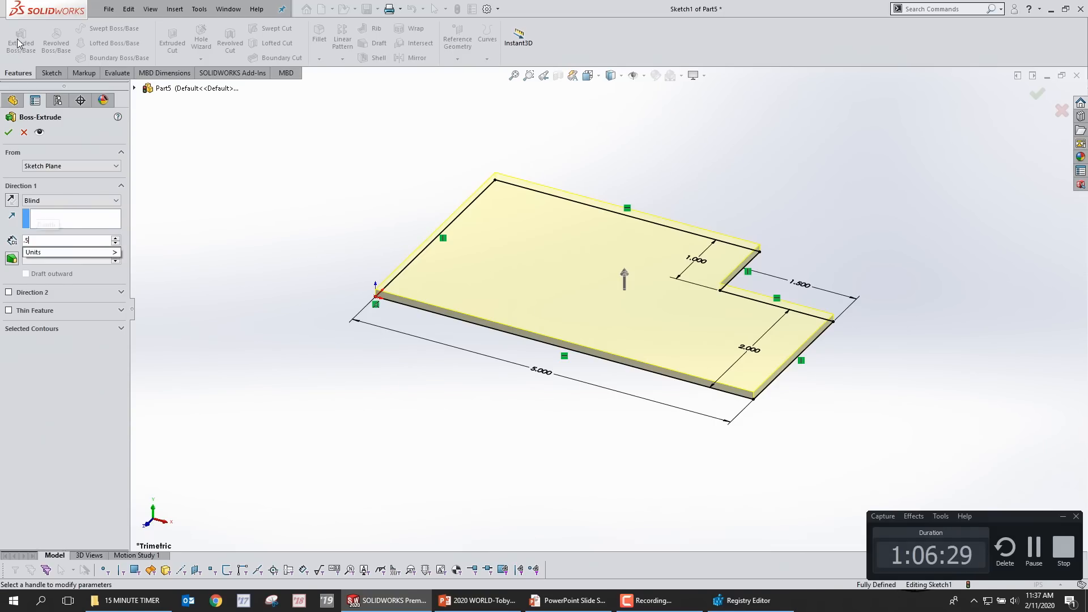
key(Return)
key(Return)
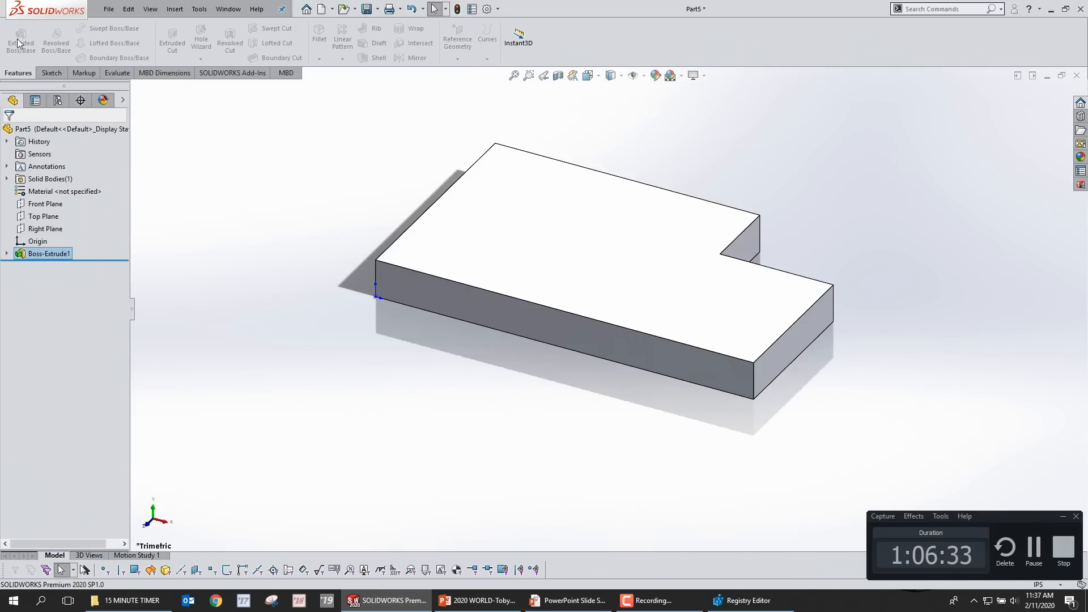
Step: Draft the block's top face with DraftXpert, using the narrow end face as neutral plane and an angle larger than 1 degree
click(473, 401)
click(374, 43)
click(774, 349)
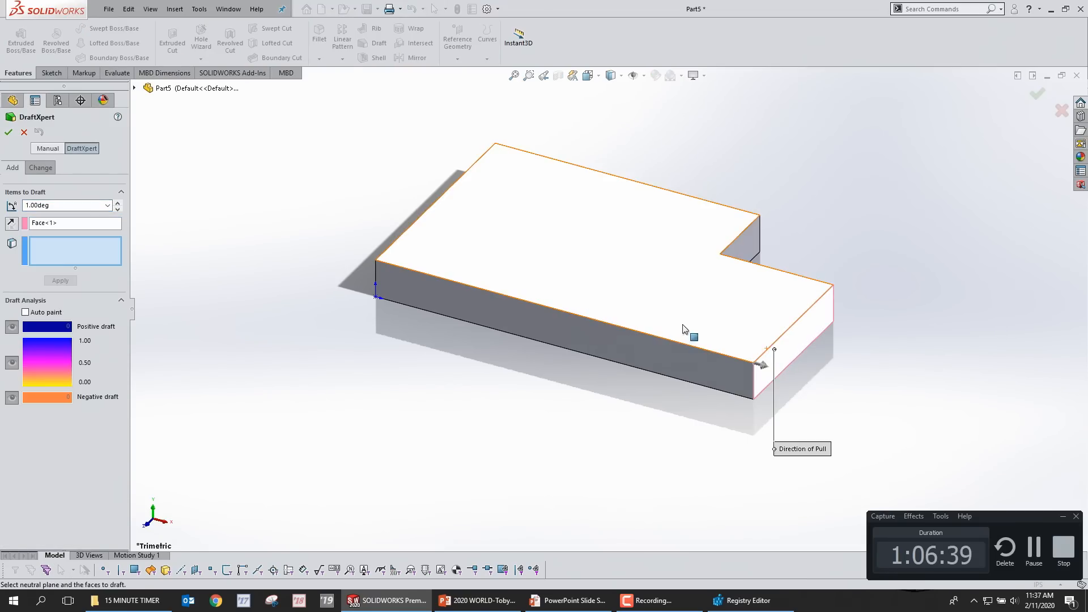
click(587, 291)
click(117, 203)
click(58, 281)
click(8, 133)
Step: Start a sketch on the block's bottom face and draw a 1 in diameter circle centred on its long straight edge
middle_drag(643, 365, 631, 260)
click(574, 284)
click(622, 255)
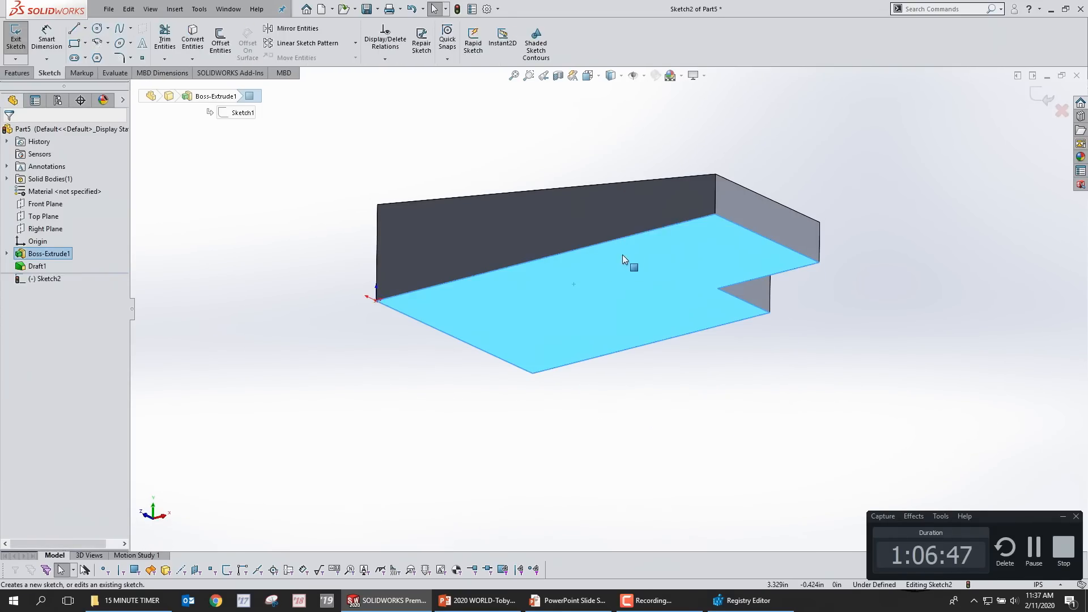
key(s)
click(599, 322)
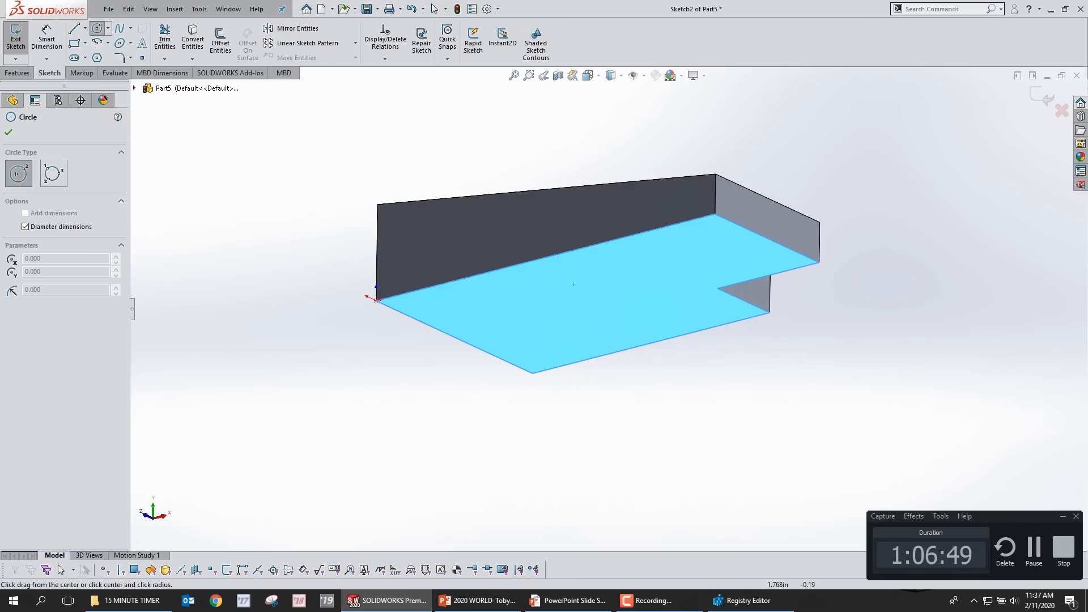
click(502, 269)
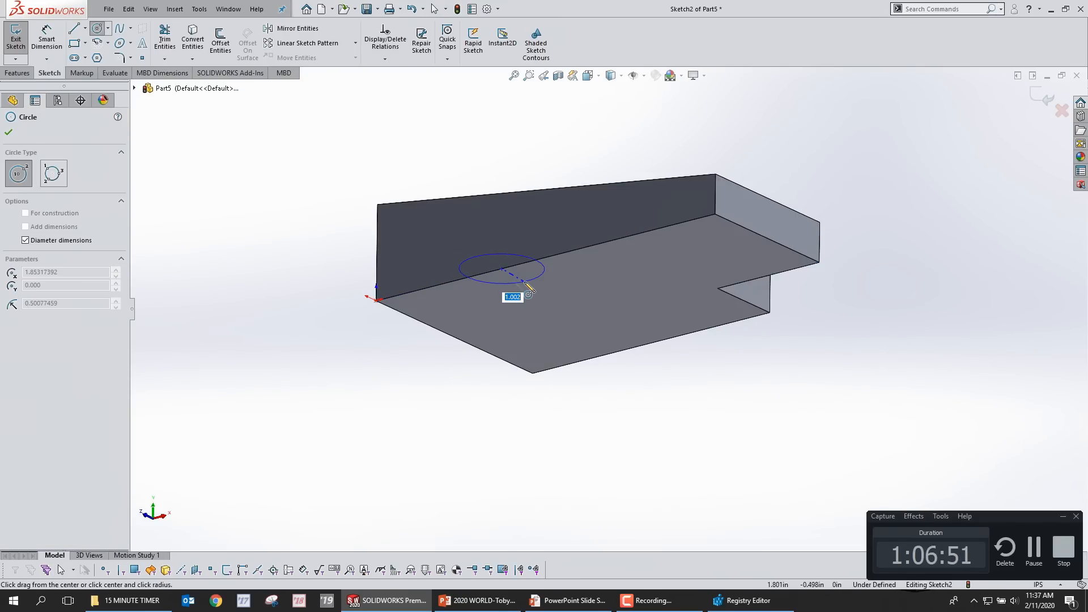
text(1)
key(Return)
key(Escape)
Step: Fully define the circle sketch by applying relations and dimensions to all entities in the sketch
right_click(299, 232)
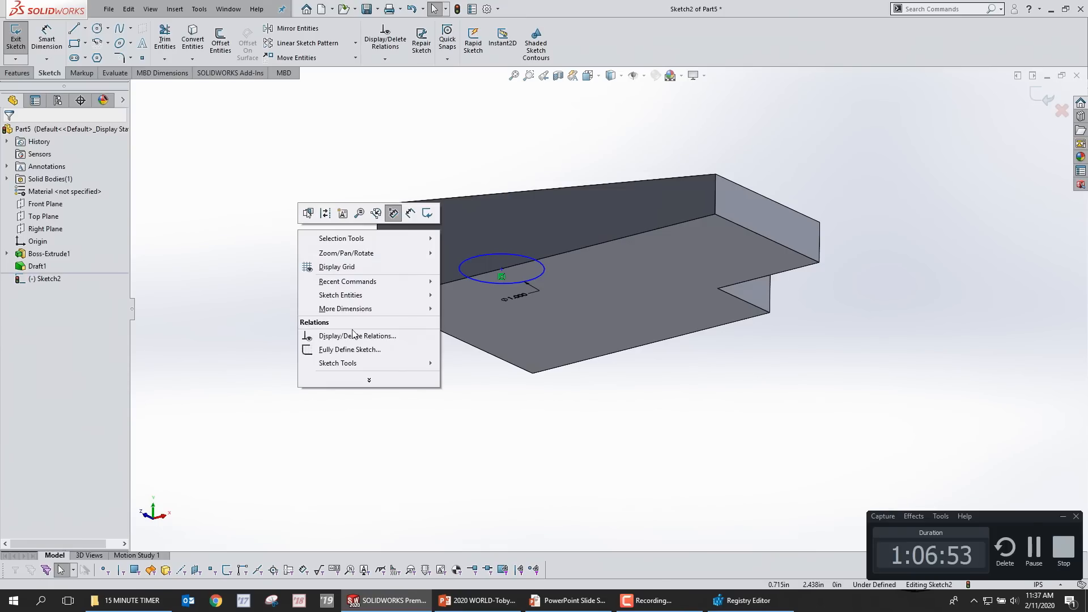
click(340, 349)
right_click(339, 350)
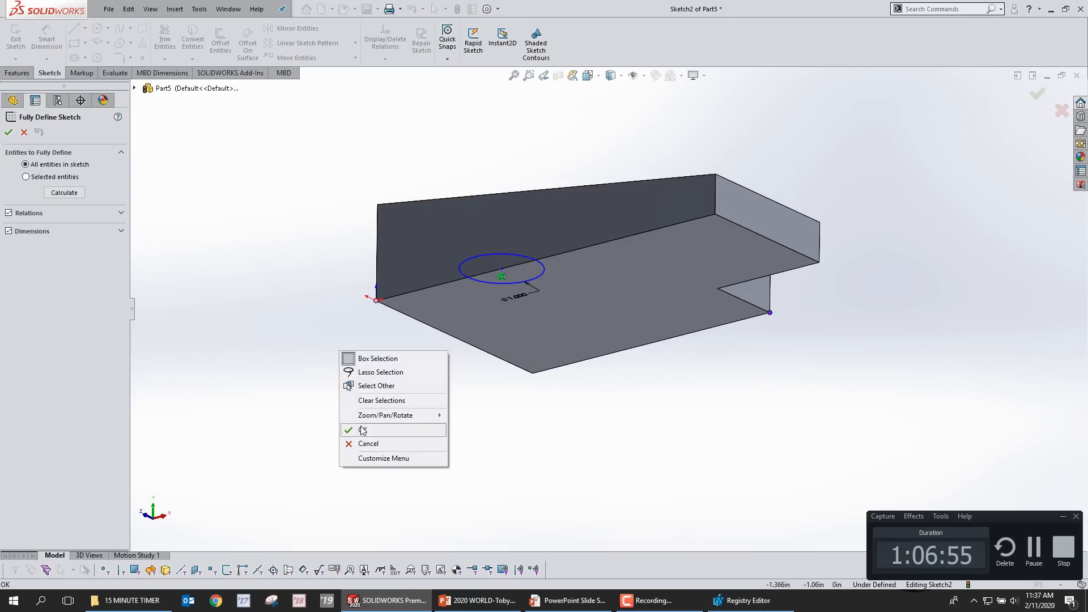
click(362, 430)
mouse_move(305, 335)
middle_down()
mouse_move(455, 223)
mouse_move(536, 390)
middle_up()
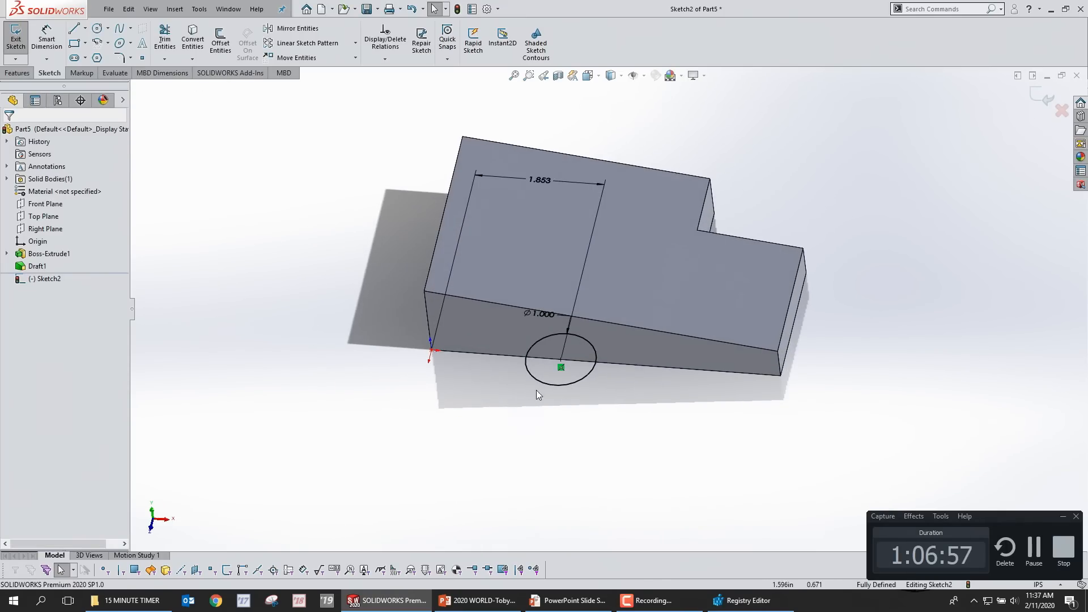
key(s)
click(17, 73)
click(21, 42)
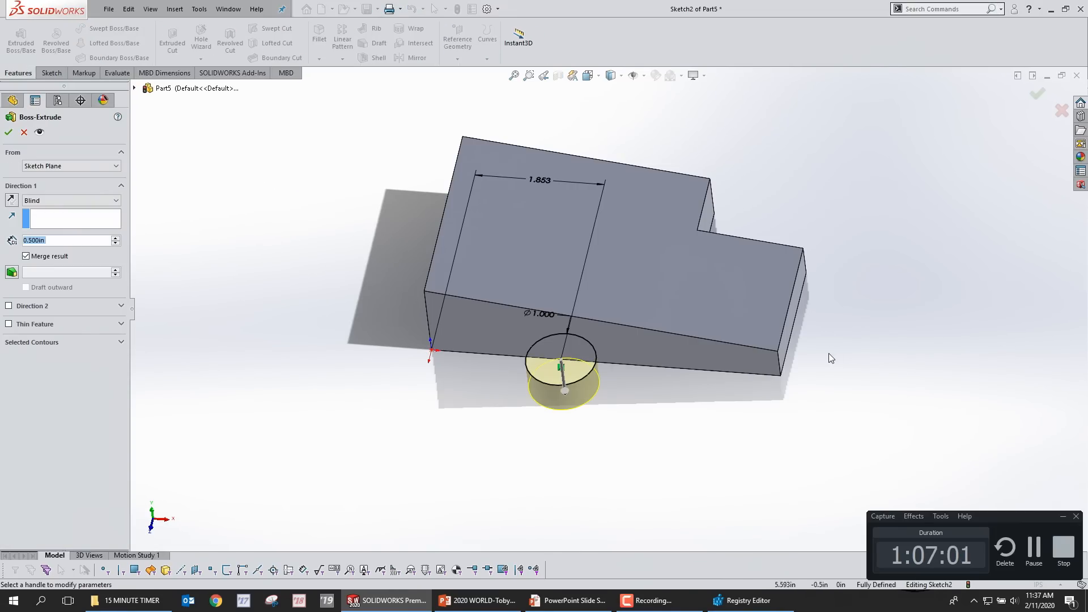
click(775, 350)
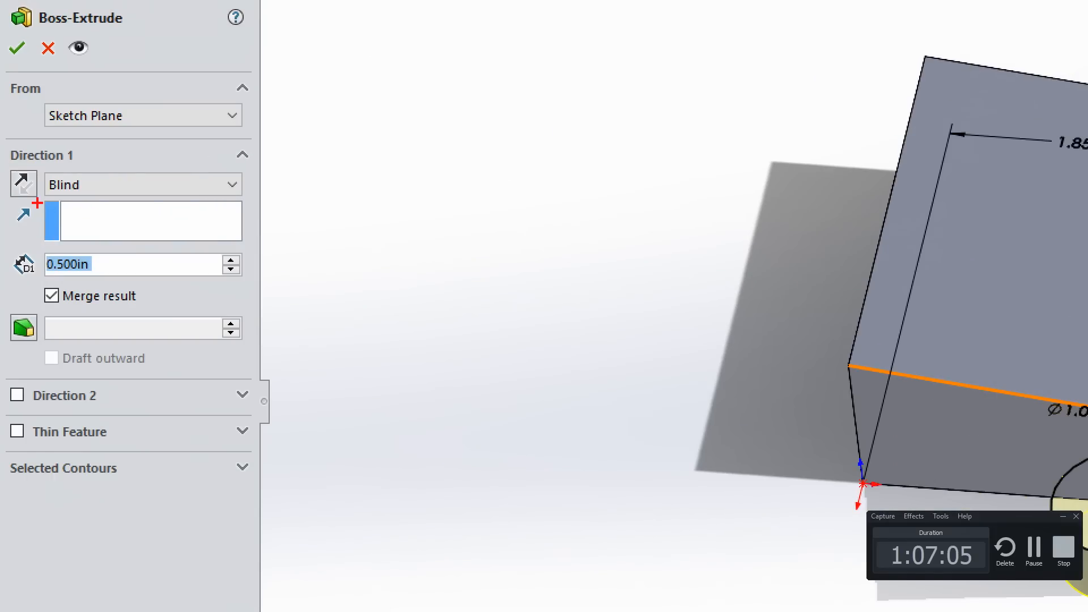
drag(37, 203, 189, 207)
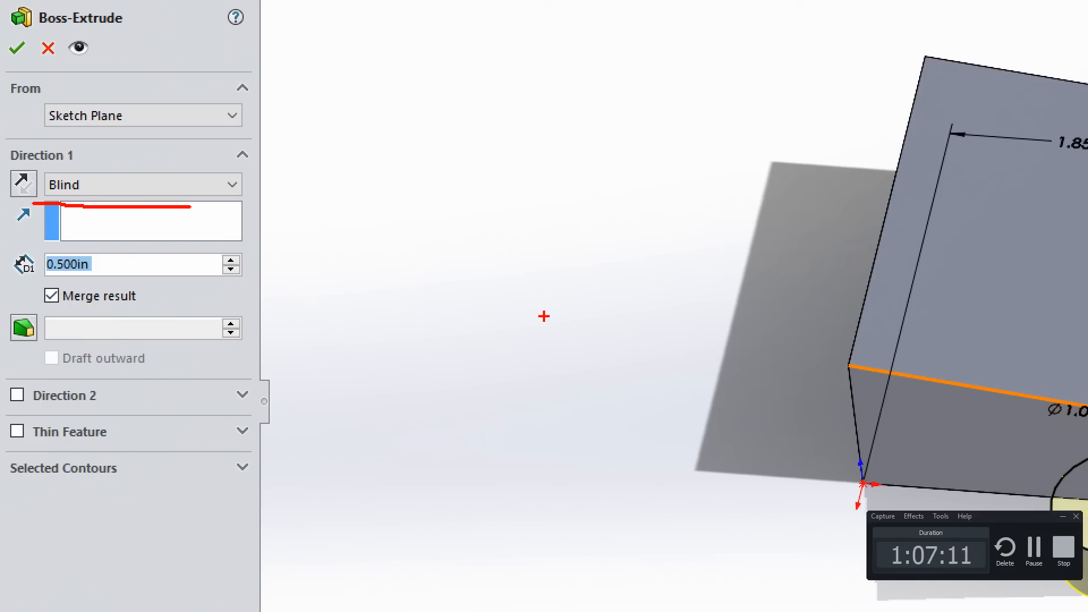
key(Escape)
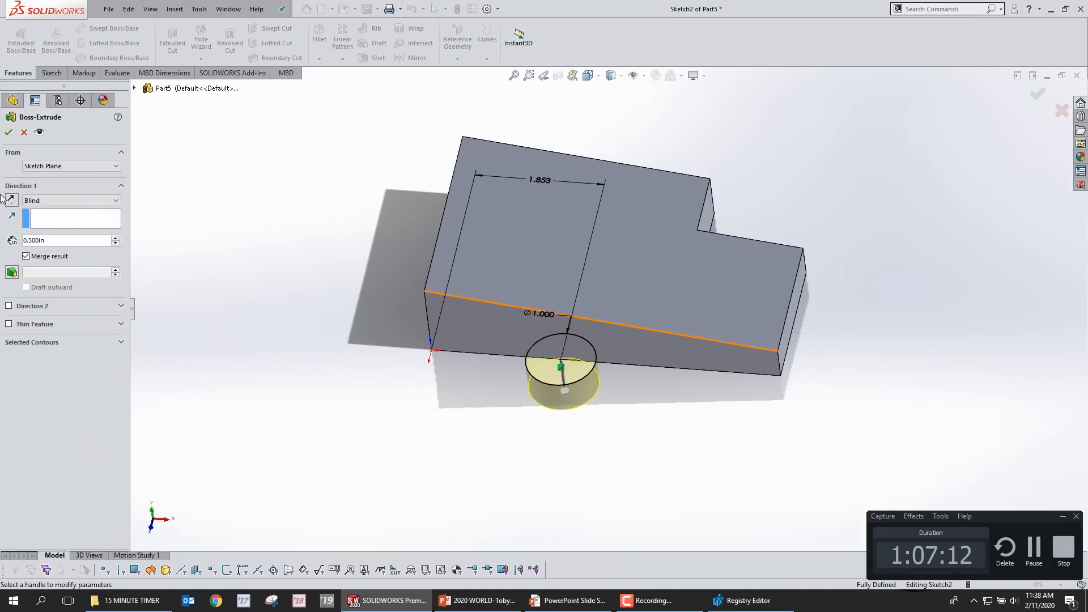
click(25, 132)
Step: Try extruding the circle sketch as a boss up to the upper corner vertex at the block's thin end, and undo it
click(21, 49)
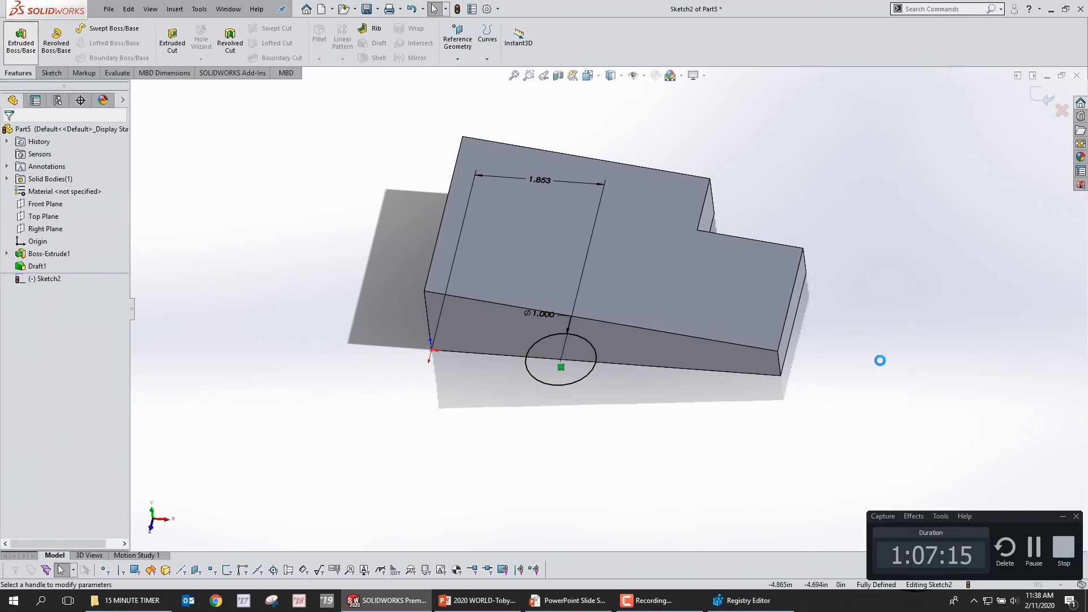
click(777, 352)
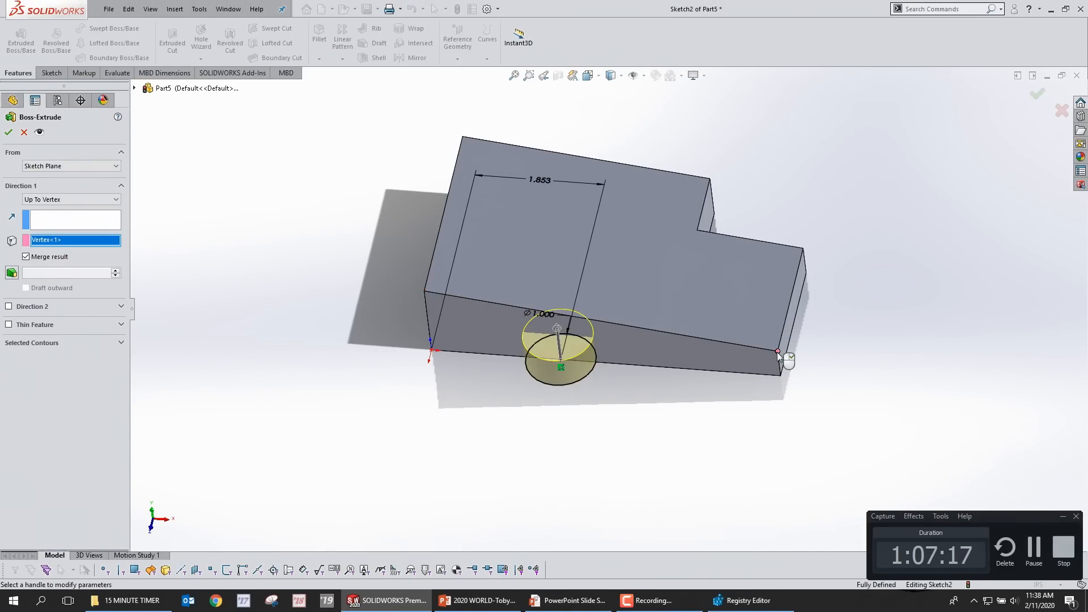
right_click(778, 353)
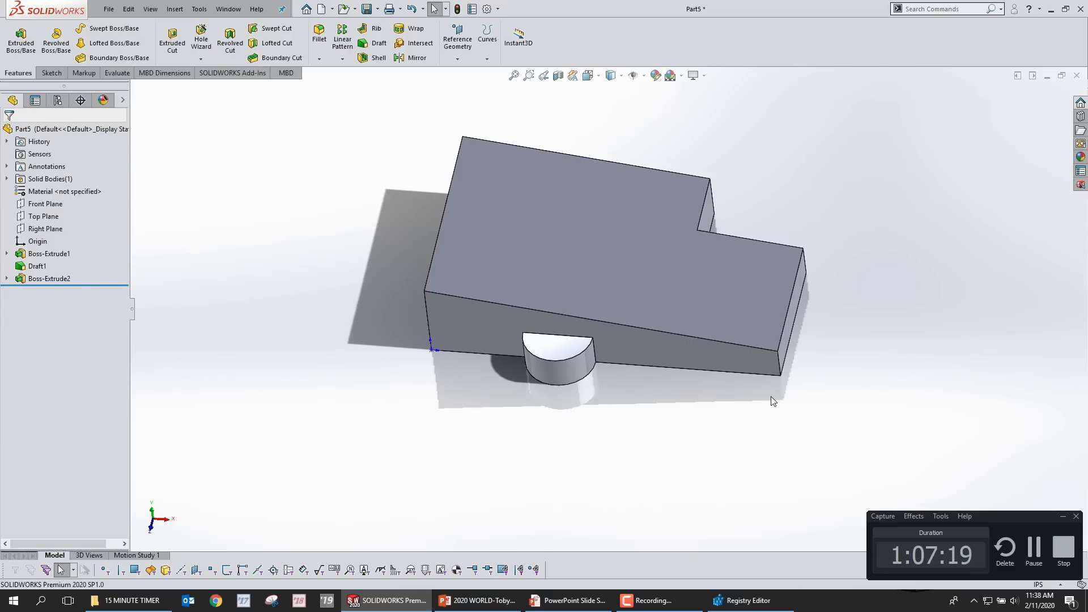
click(536, 375)
click(584, 312)
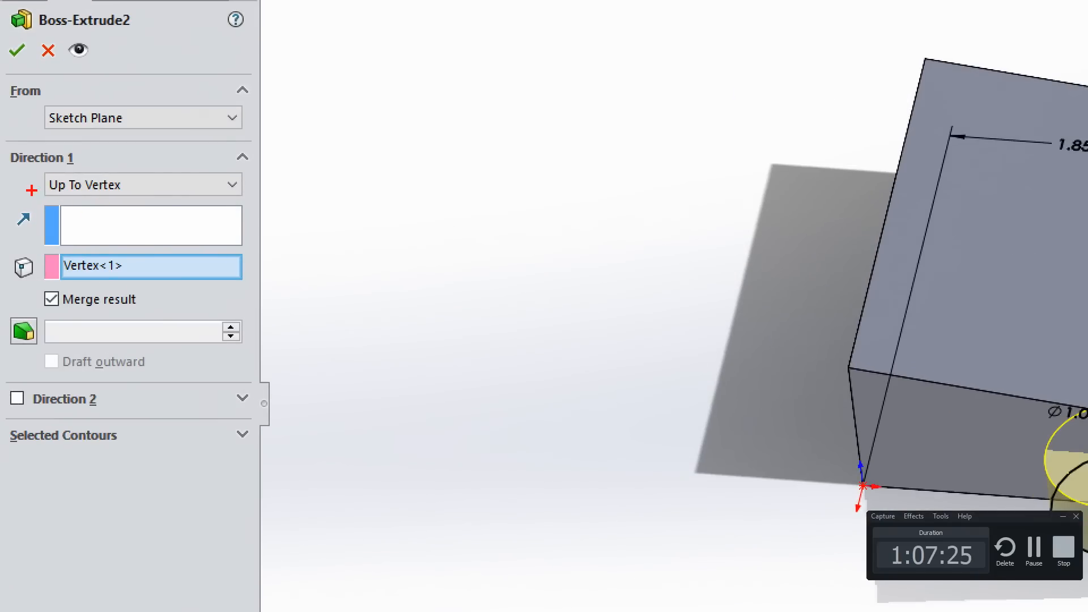
drag(16, 202, 86, 209)
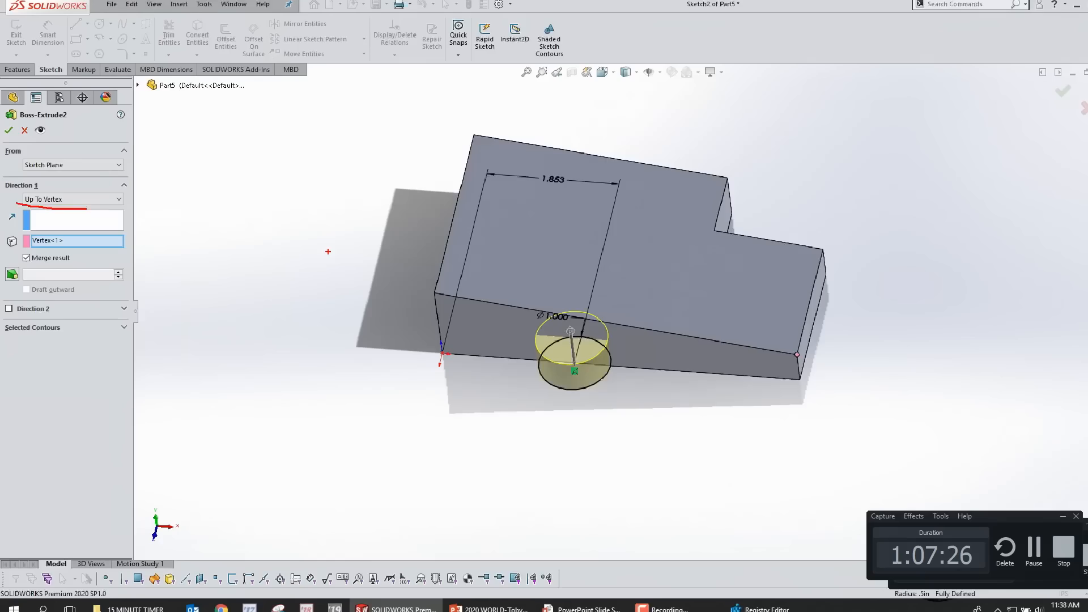
click(8, 129)
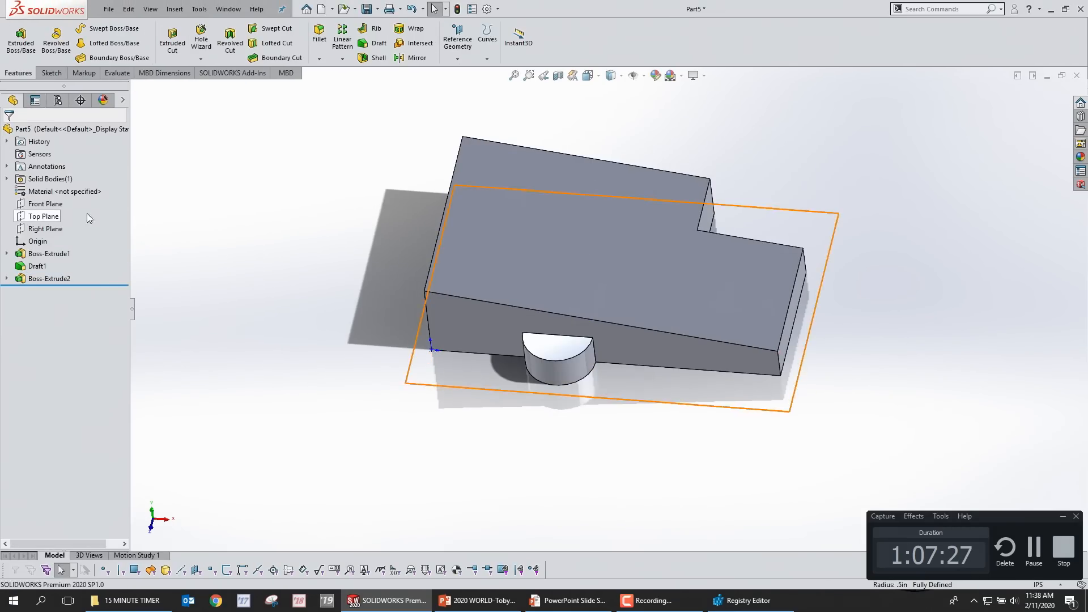
key(ctrl+z)
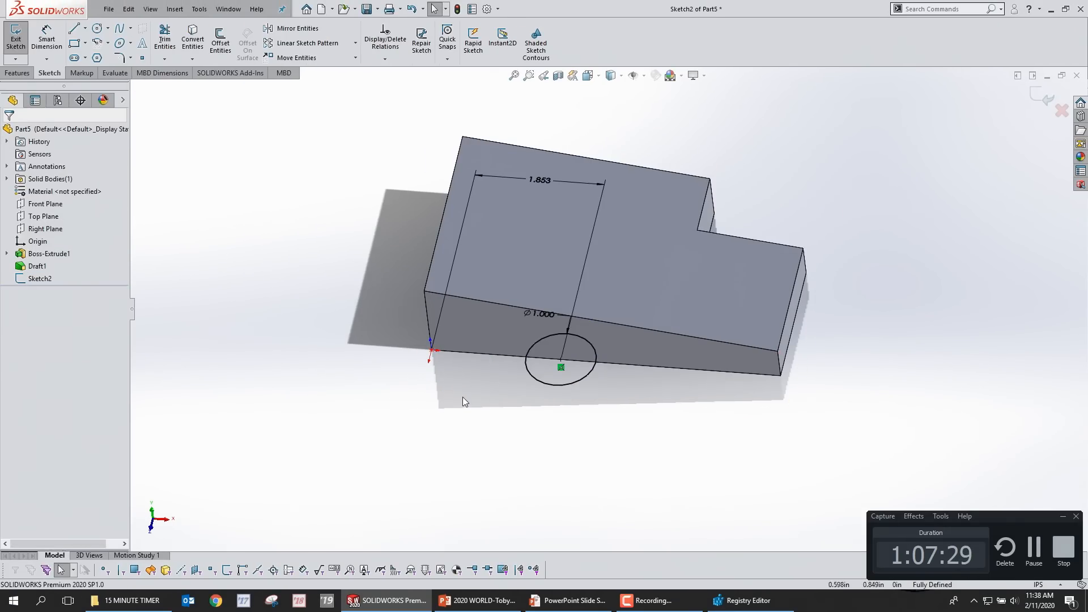
middle_drag(578, 417, 481, 381)
key(ctrl+7)
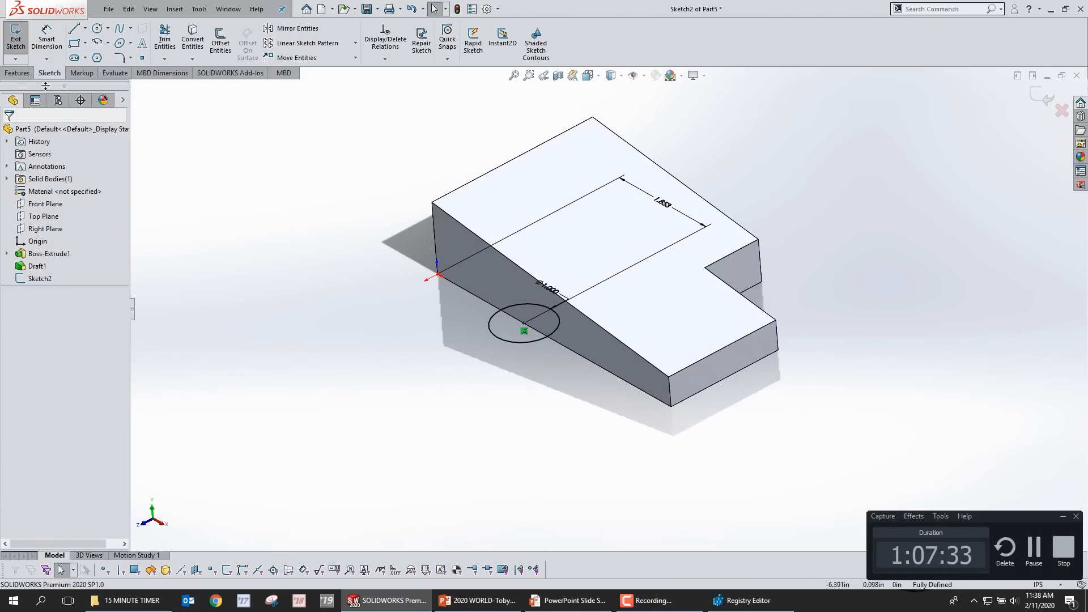
click(17, 73)
click(21, 43)
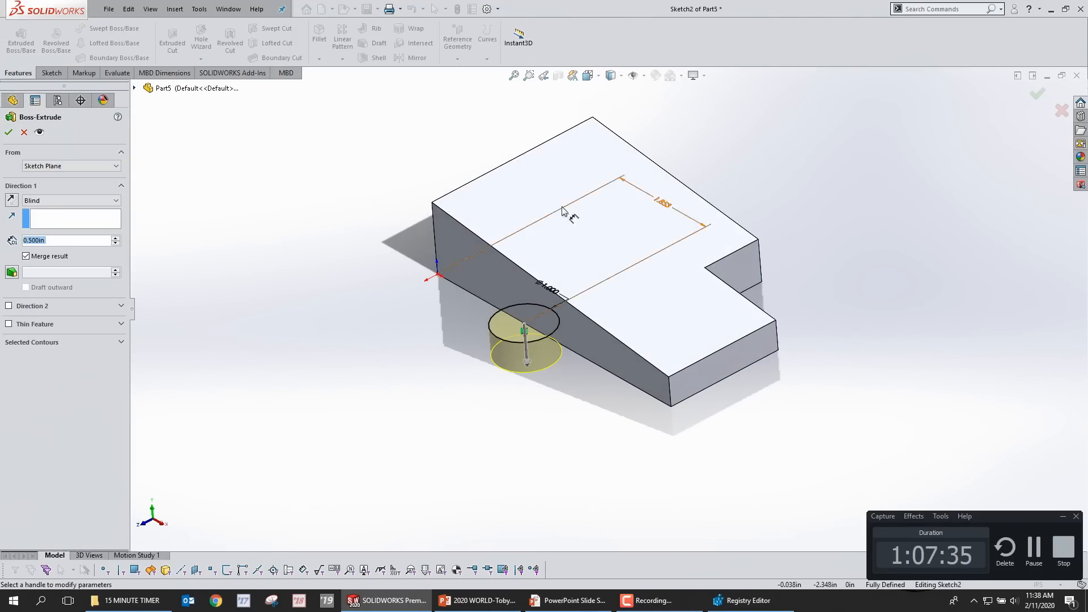
click(498, 203)
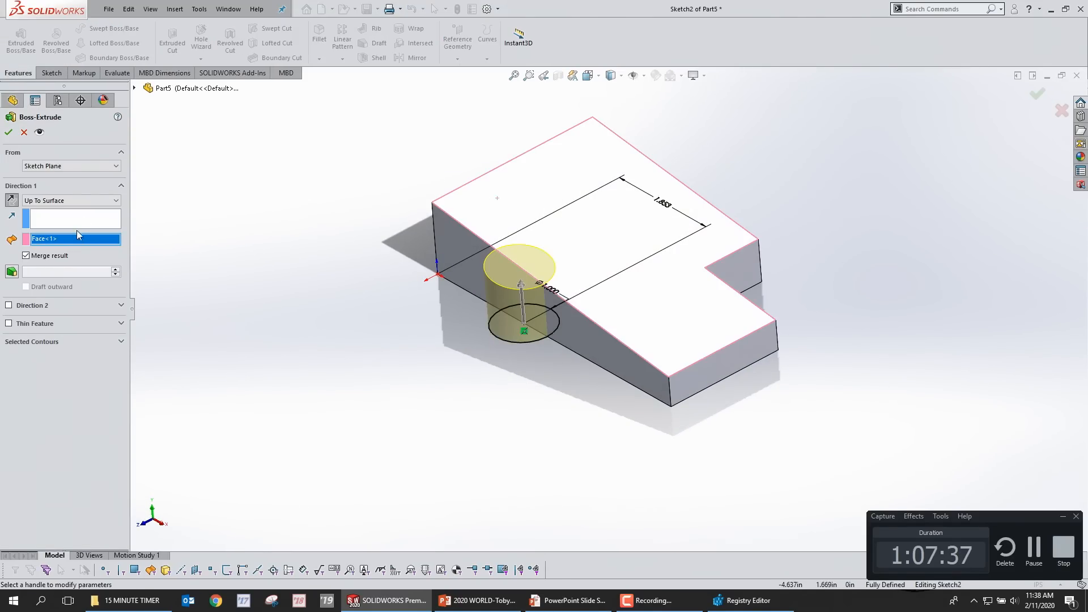
key(alt+1)
click(120, 216)
drag(47, 198, 168, 201)
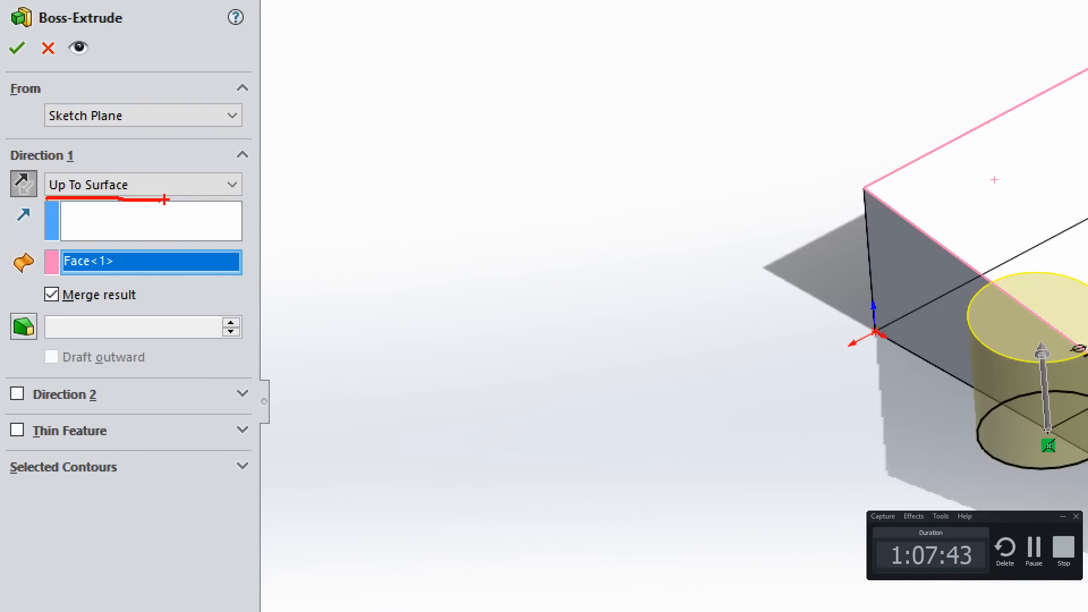
key(Escape)
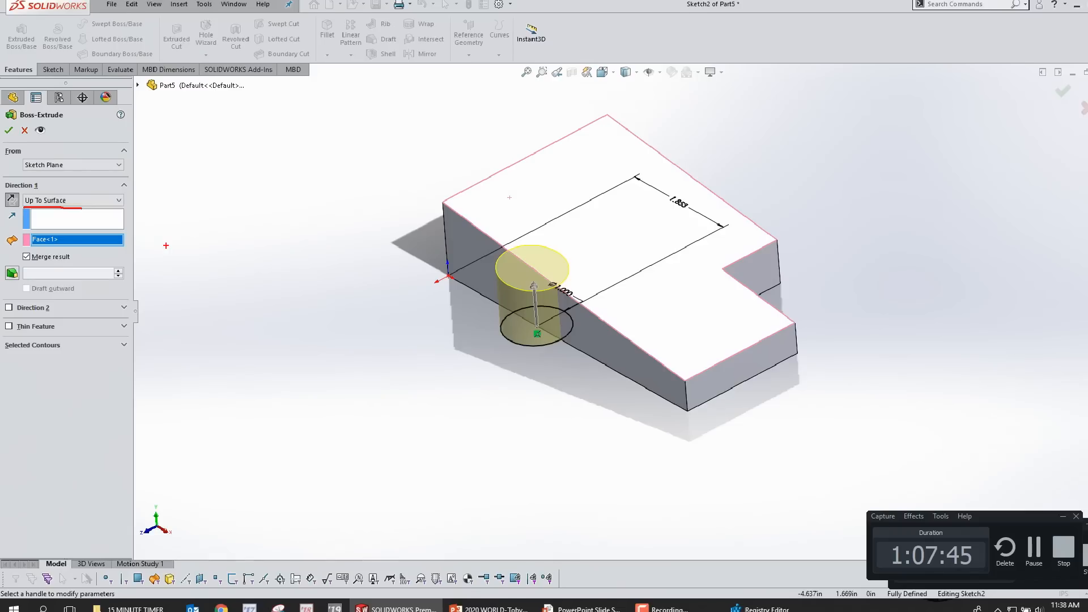
key(Escape)
Step: Extrude the circle sketch as a boss up to the block's sloped top face
key(s)
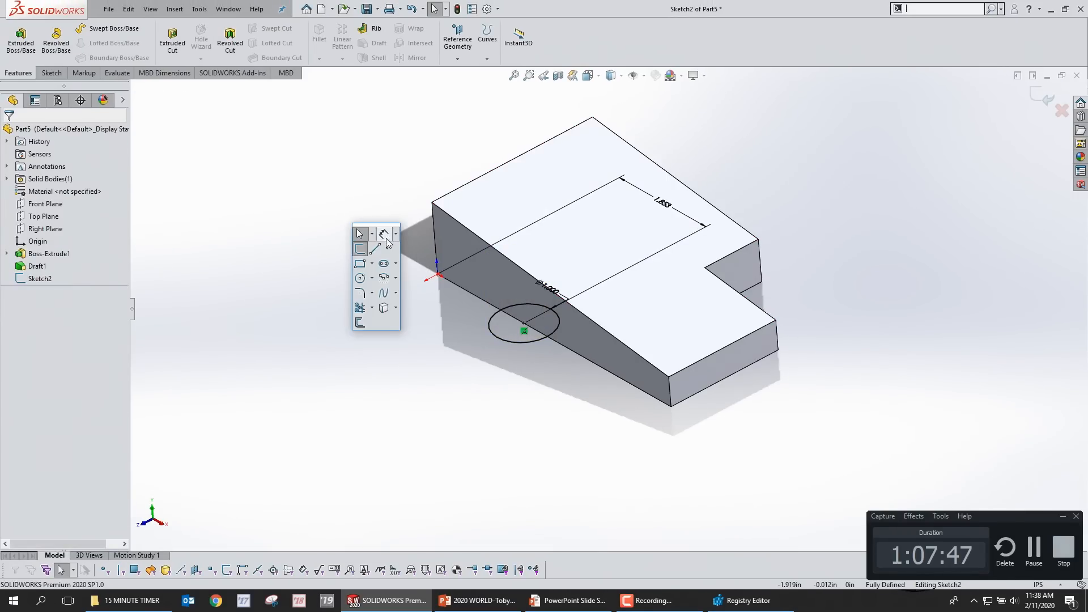
click(21, 39)
click(627, 288)
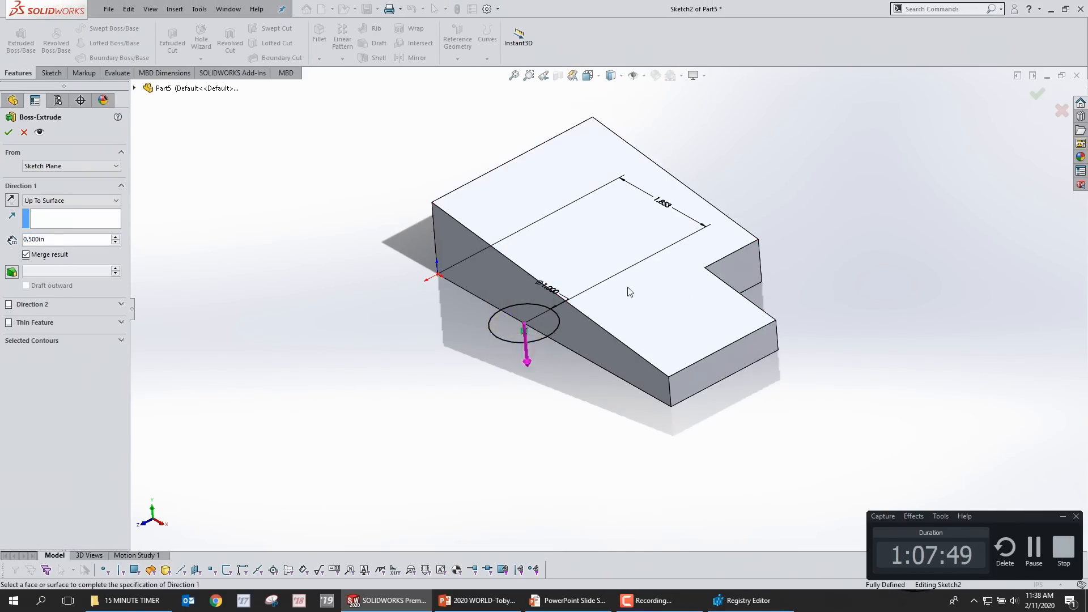
right_click(628, 288)
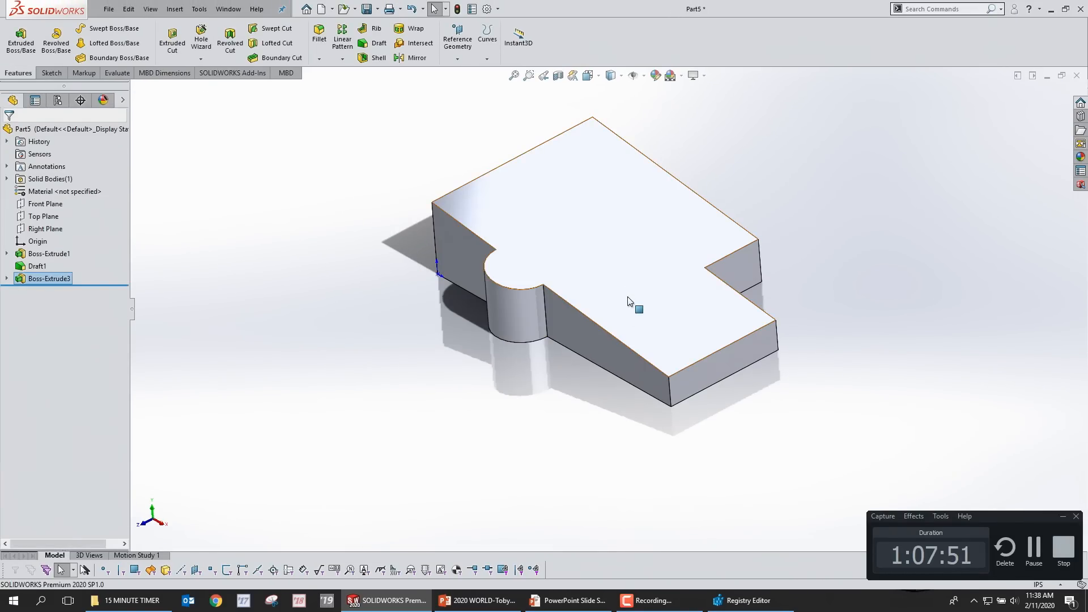
Step: Start a sketch on the block's long side face and draw a centerline joining the two upper corners where the round boss meets it
click(461, 253)
click(492, 217)
key(s)
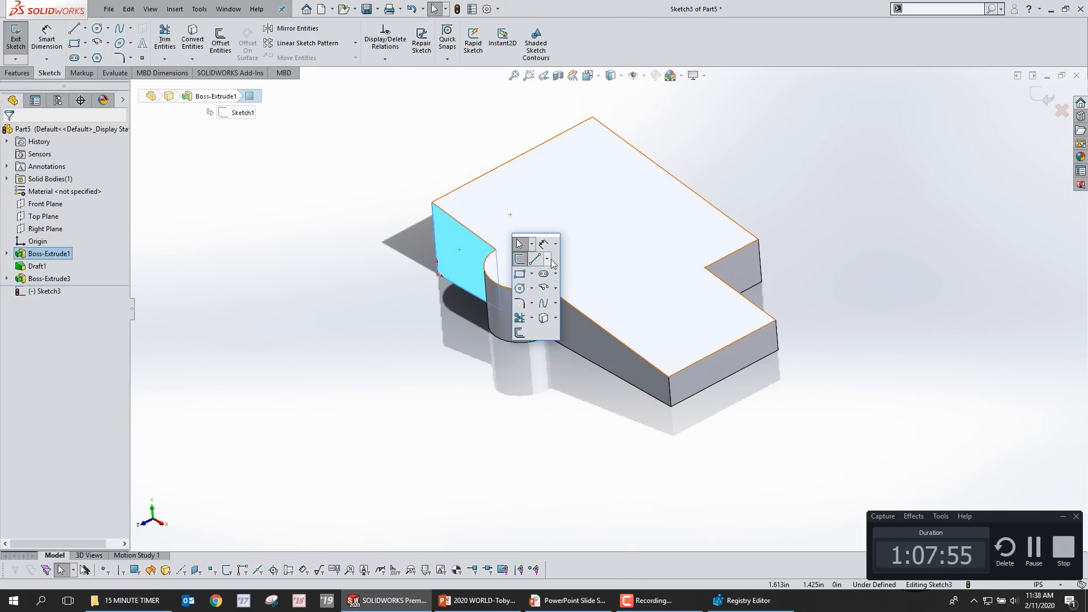
click(548, 260)
click(558, 282)
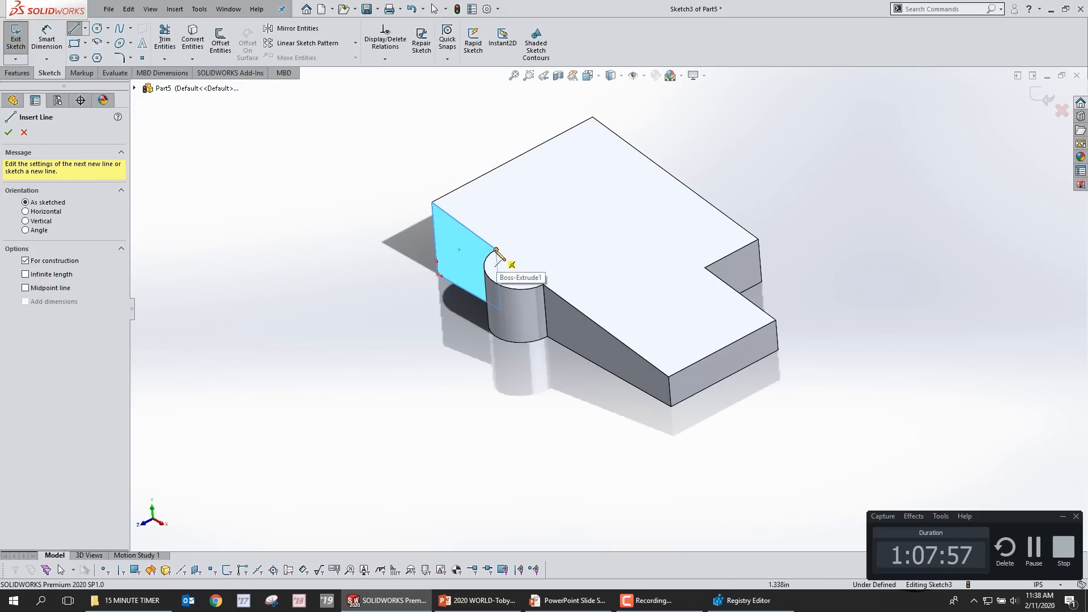
click(496, 250)
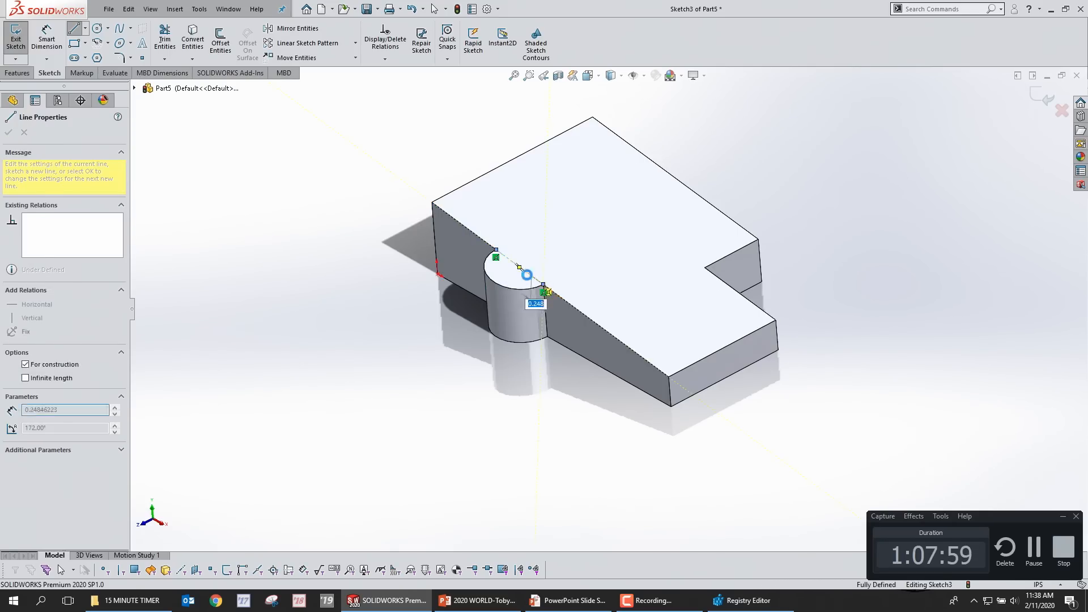
click(545, 291)
key(Escape)
Step: Draw a 0.5 in diameter circle centred on the midpoint of the centerline
scroll(615, 296, up, 3)
key(s)
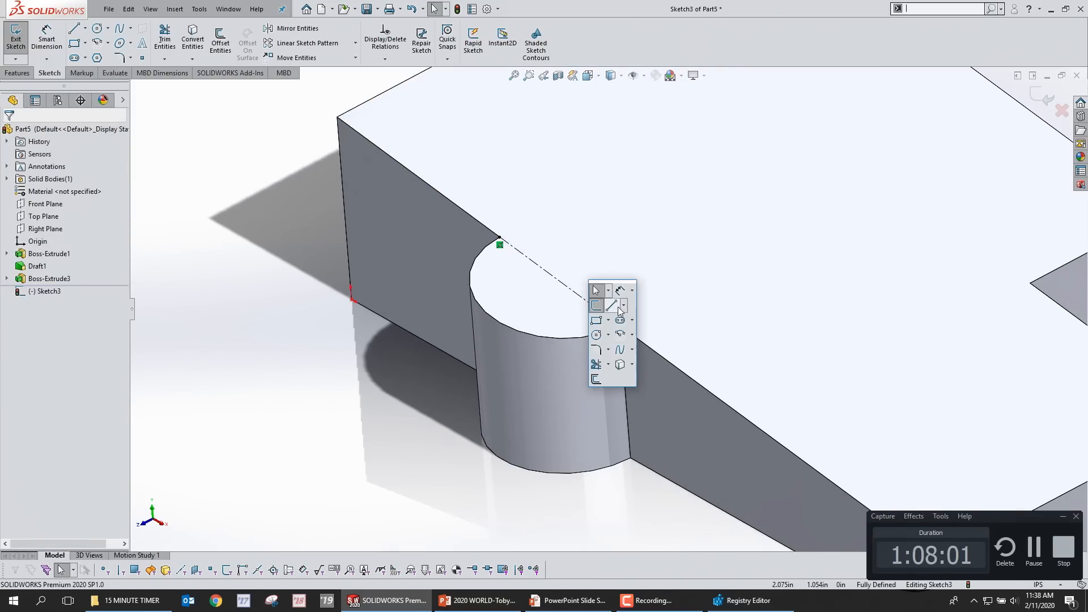
click(596, 334)
click(560, 281)
text(0.25)
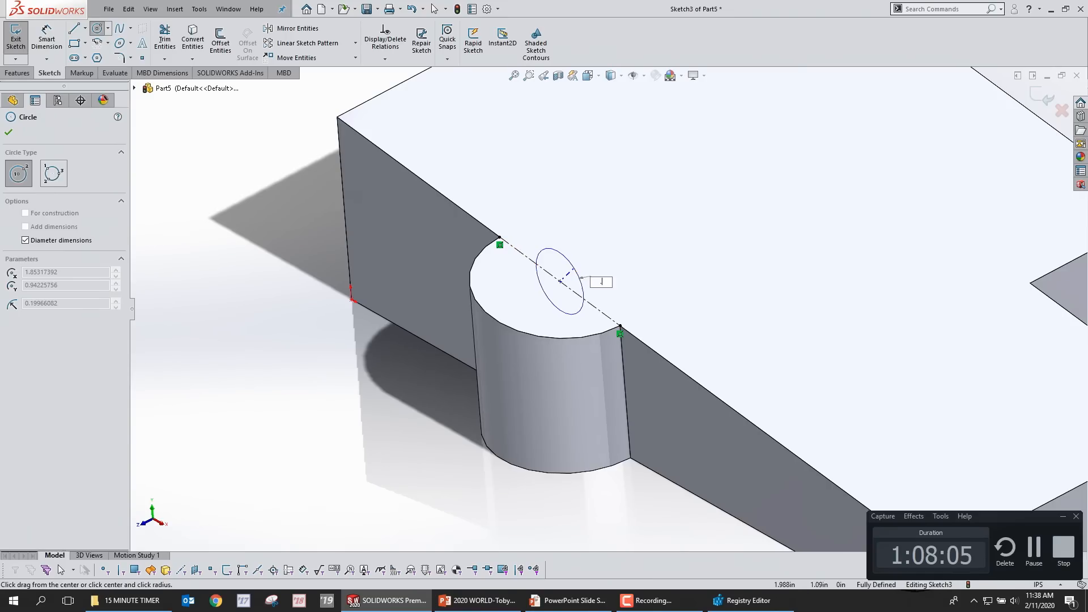
key(Return)
Step: Cut the 0.5 in circle through all in both directions and clear the selection
key(s)
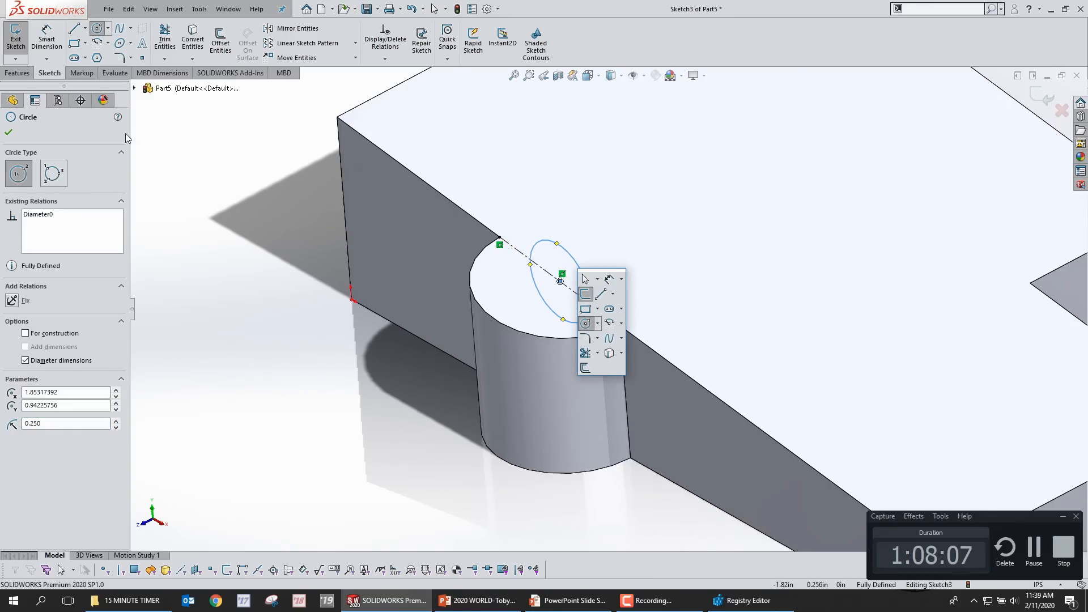
click(17, 73)
click(172, 39)
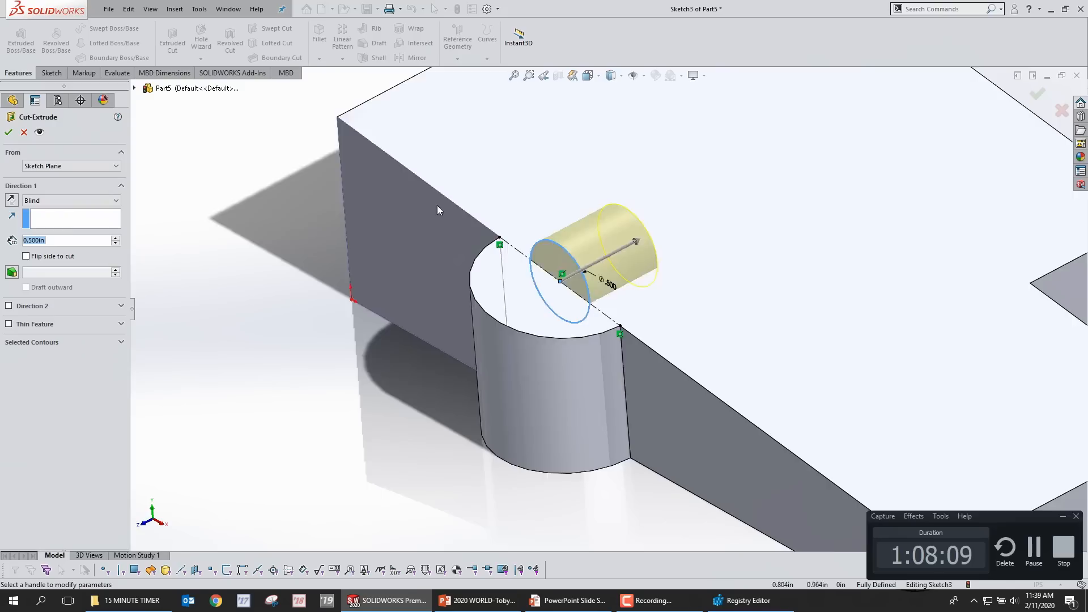
right_click(437, 156)
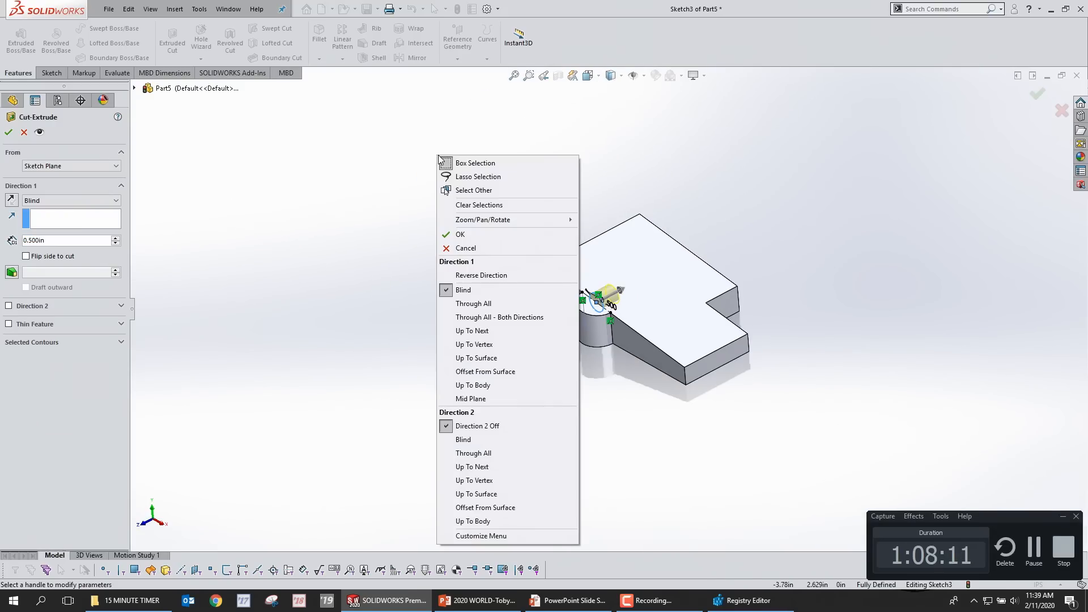
click(492, 317)
right_click(491, 319)
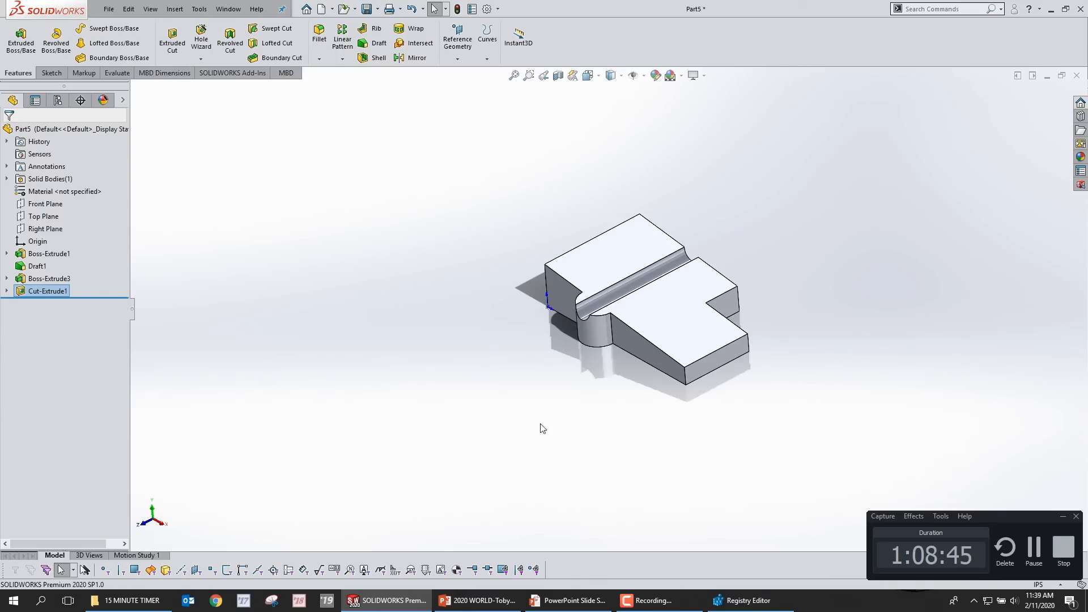
key(Escape)
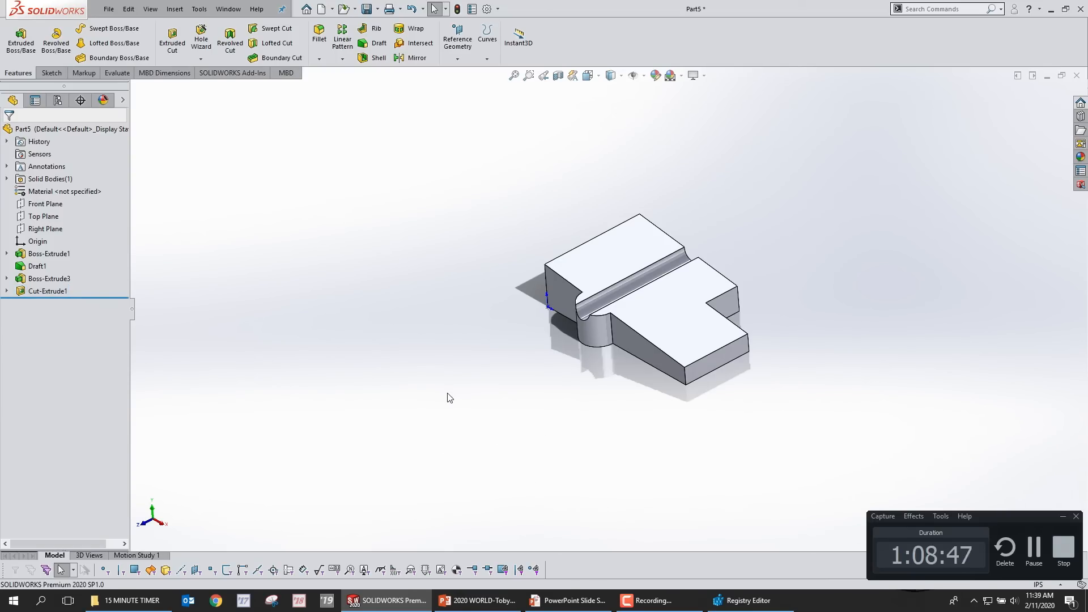
Step: Switch to the STG-4200-PHASE SHIFTER PEDAL assembly and examine the screw at the corner of its top panel
key(super)
key(super)
key(ctrl+Tab)
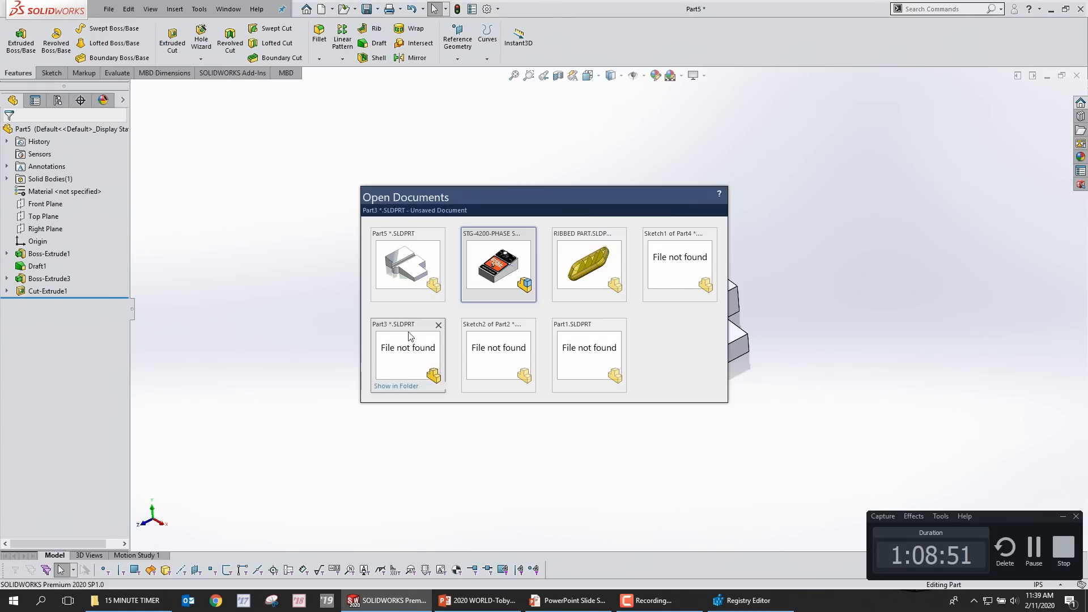
click(495, 261)
scroll(545, 356, down, 6)
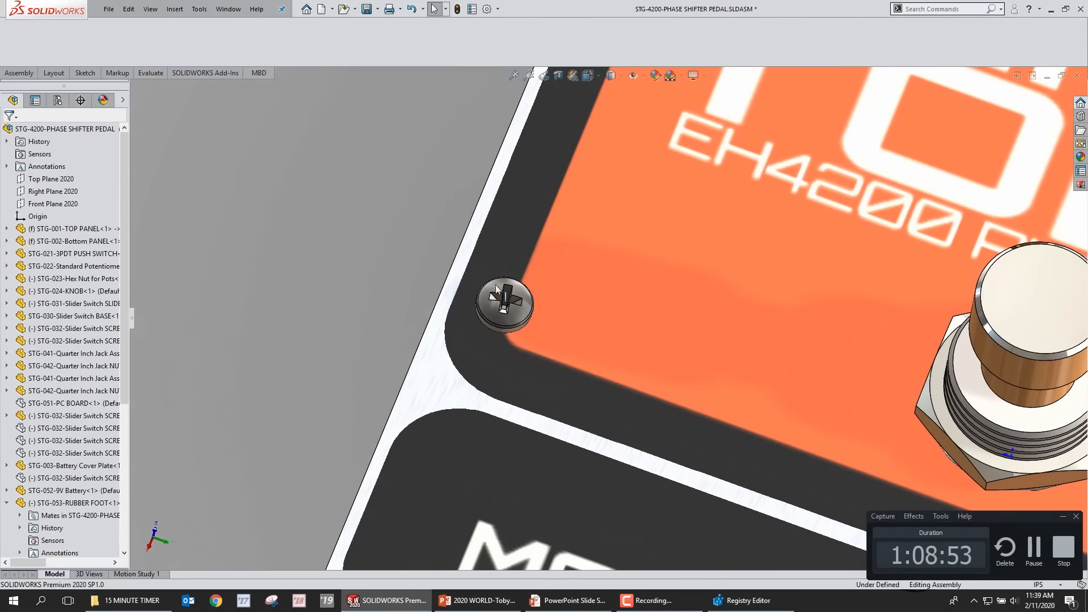
middle_drag(499, 290, 569, 299)
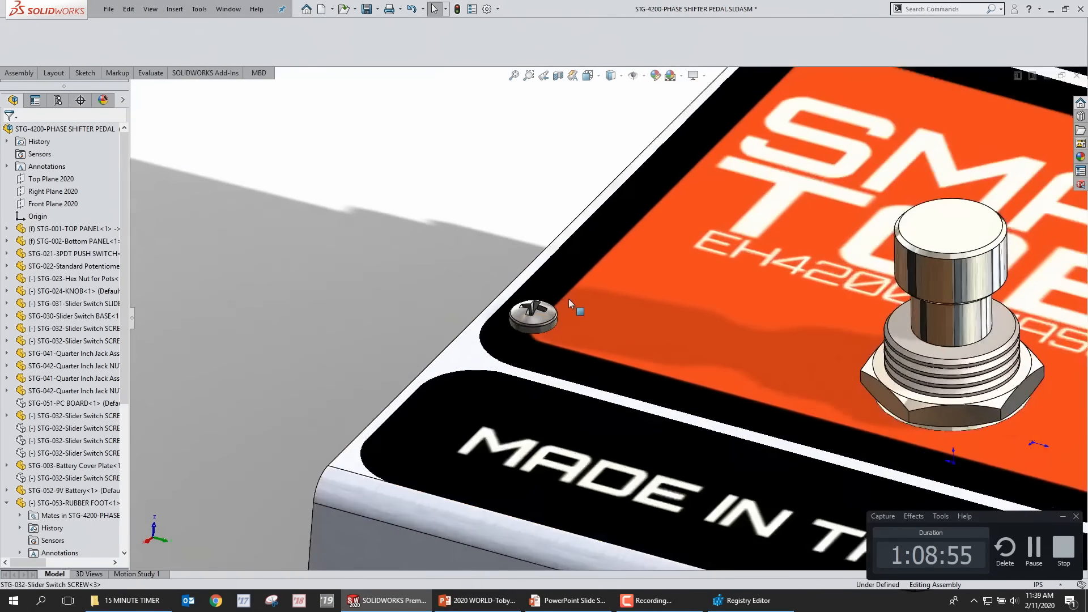
scroll(553, 312, down, 3)
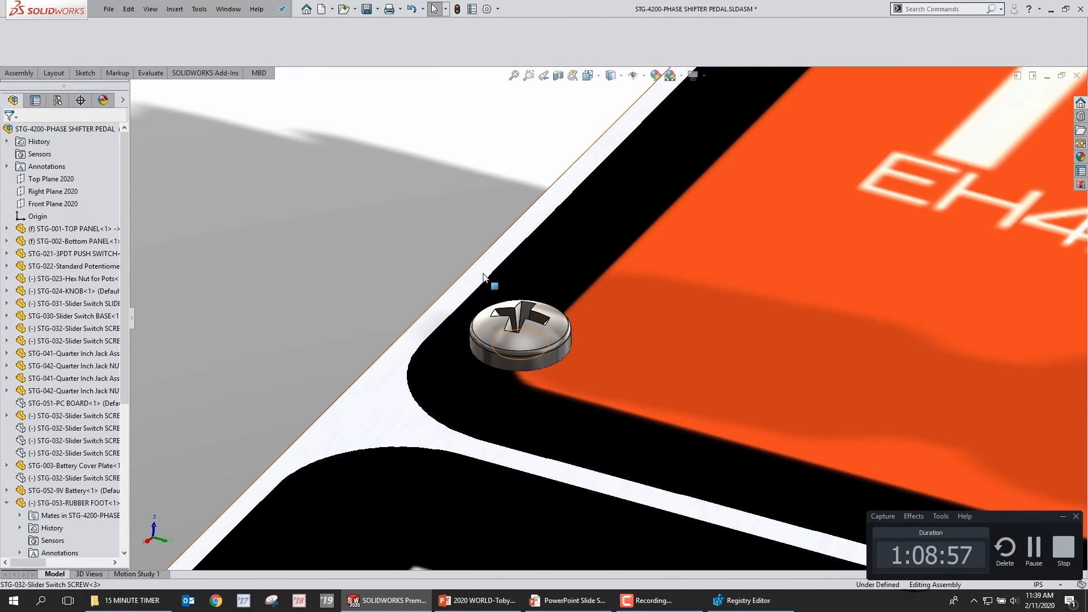
scroll(448, 391, up, 3)
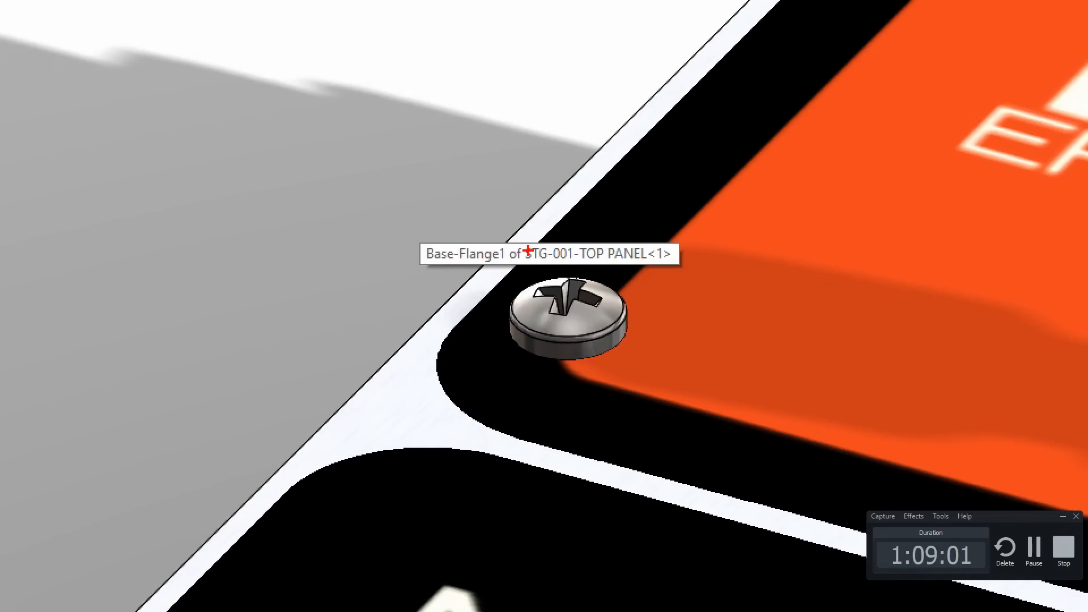
mouse_move(521, 255)
mouse_down()
mouse_move(471, 363)
mouse_move(646, 425)
mouse_move(458, 235)
mouse_up()
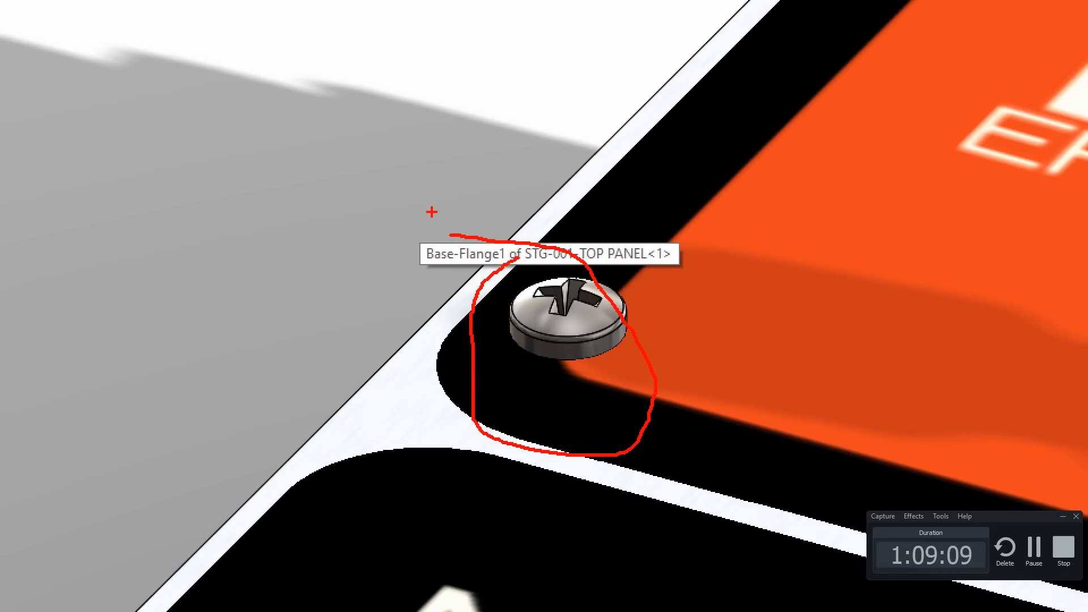
Step: Return from the pedal assembly to the open Part5 block document
key(Escape)
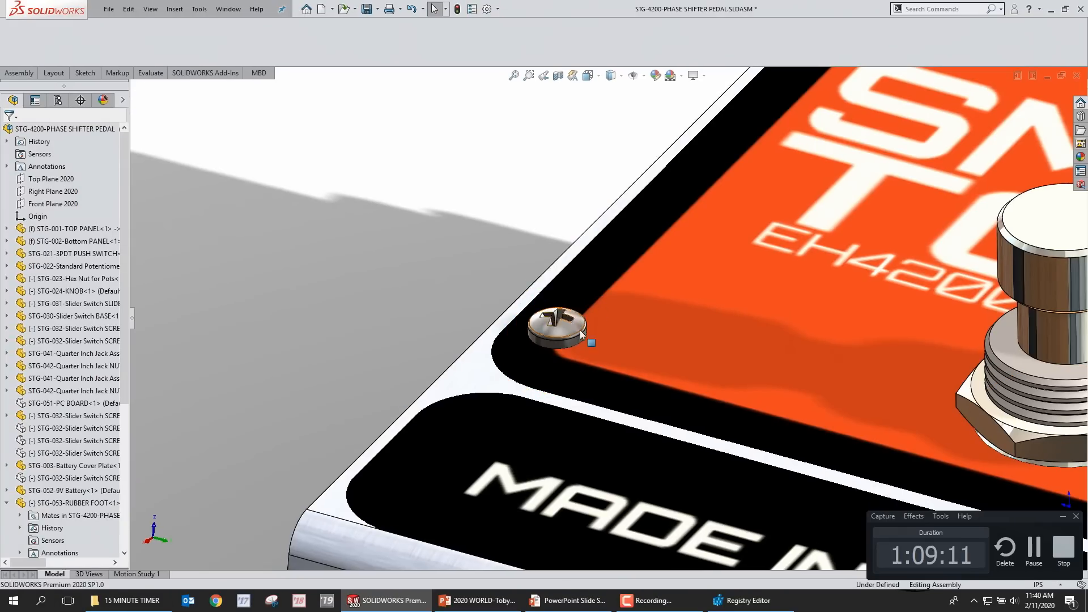
scroll(432, 265, up, 9)
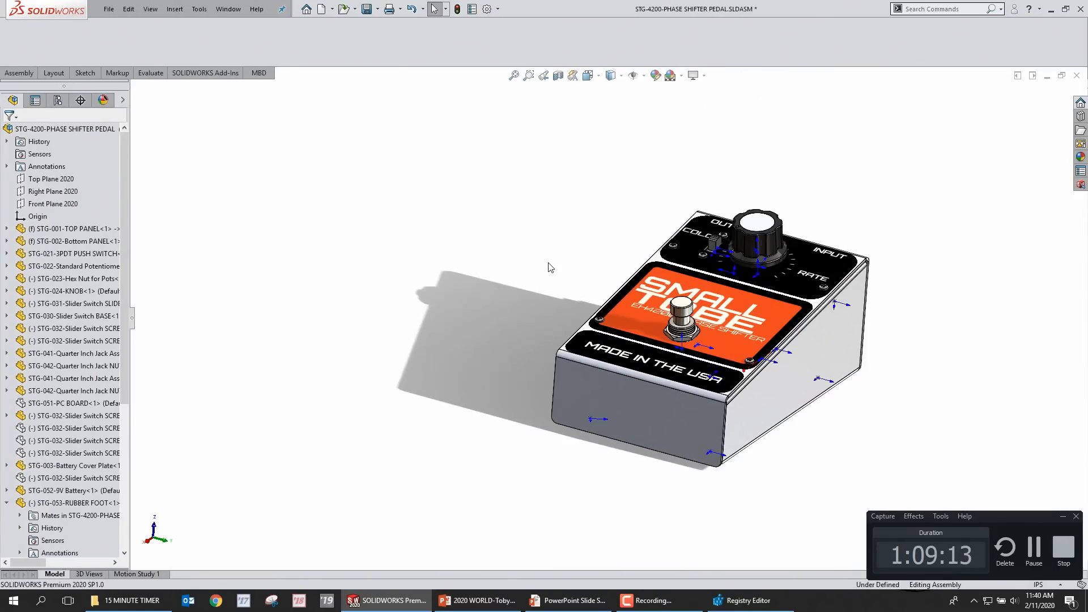
key(ctrl+Tab)
click(508, 254)
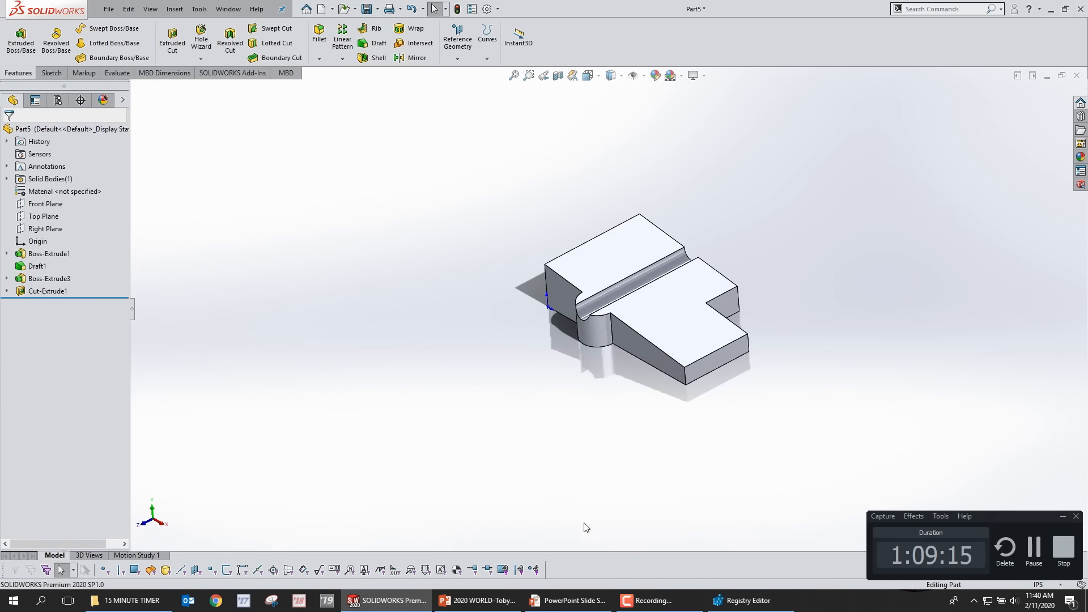
click(568, 600)
key(Right)
key(Right)
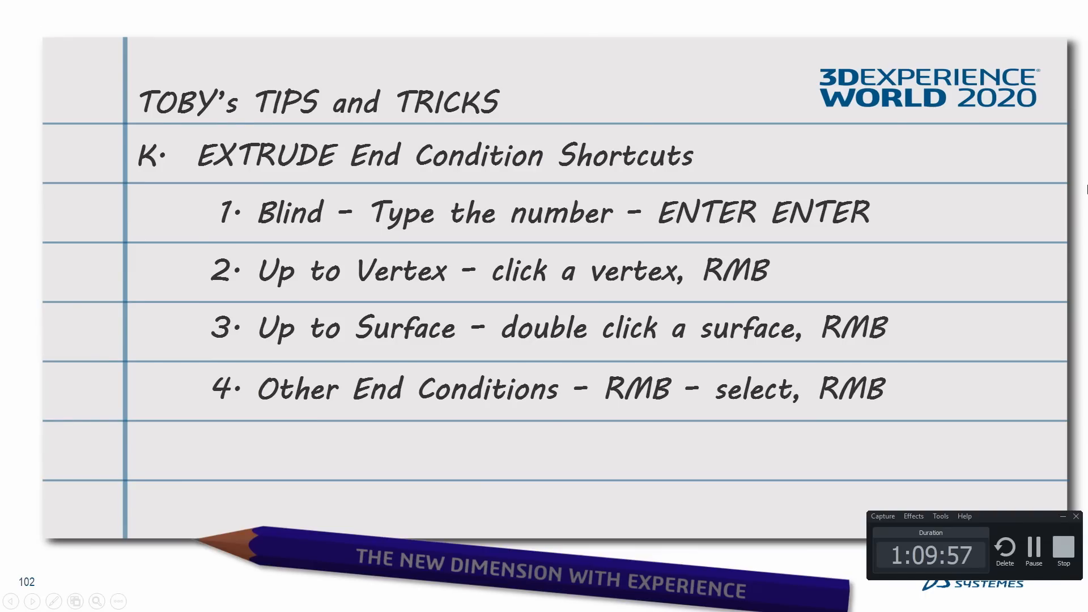
key(Right)
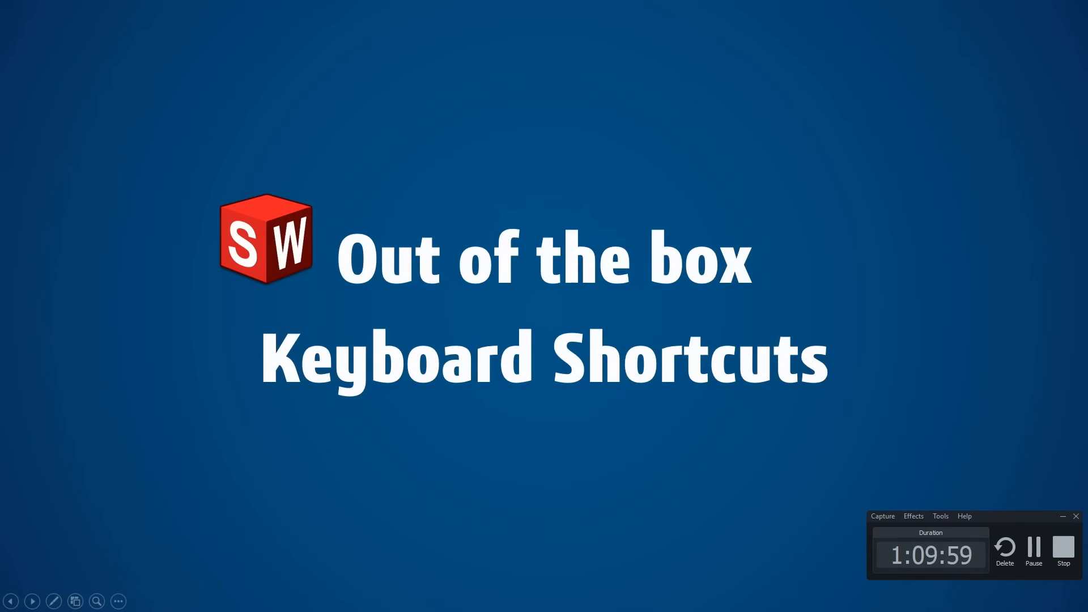
key(Right)
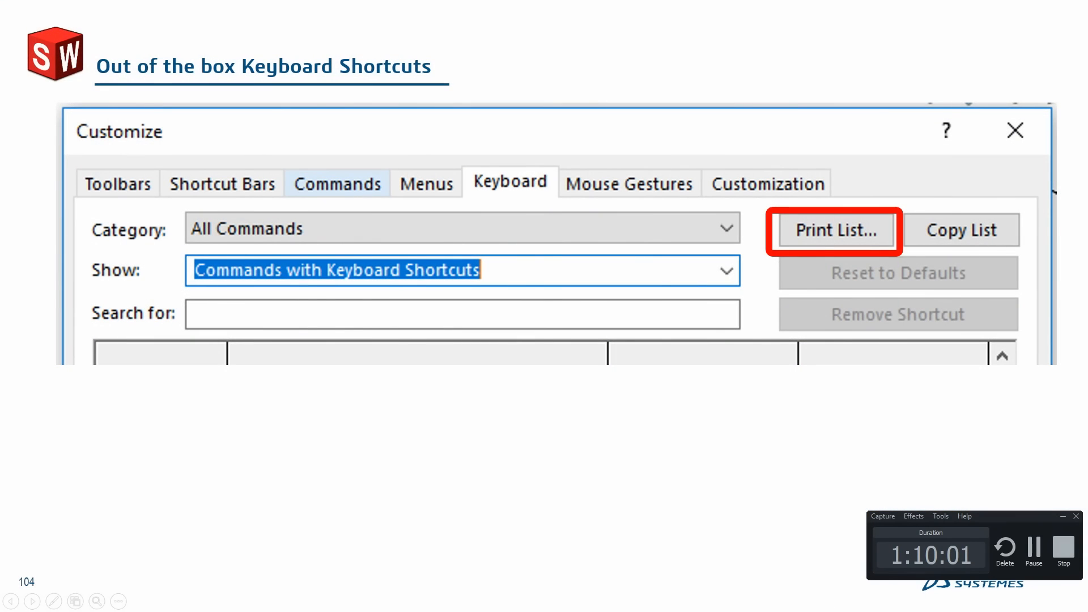
key(Left)
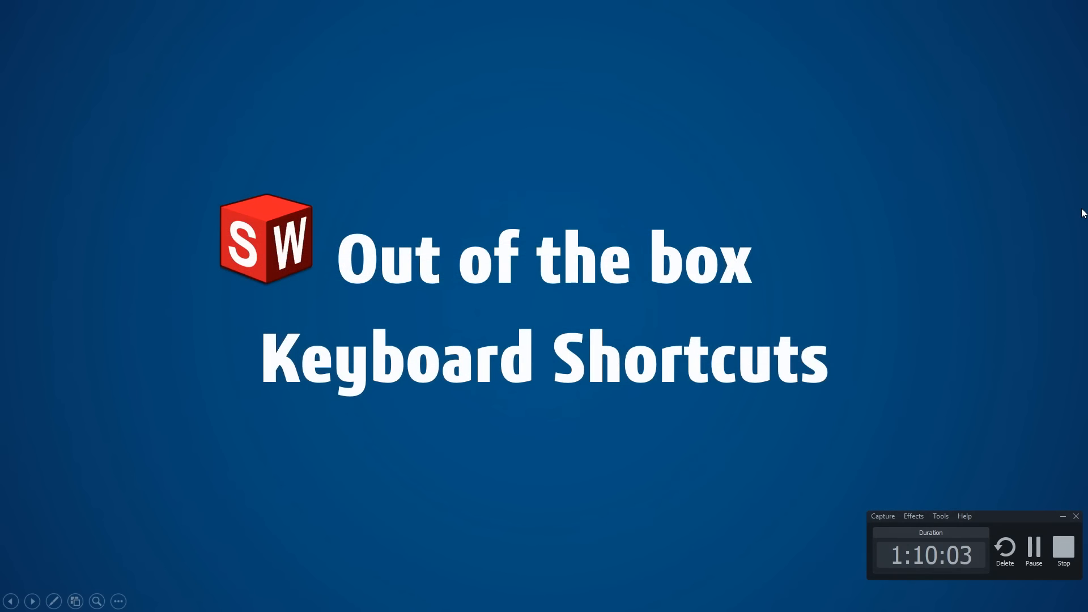
key(Right)
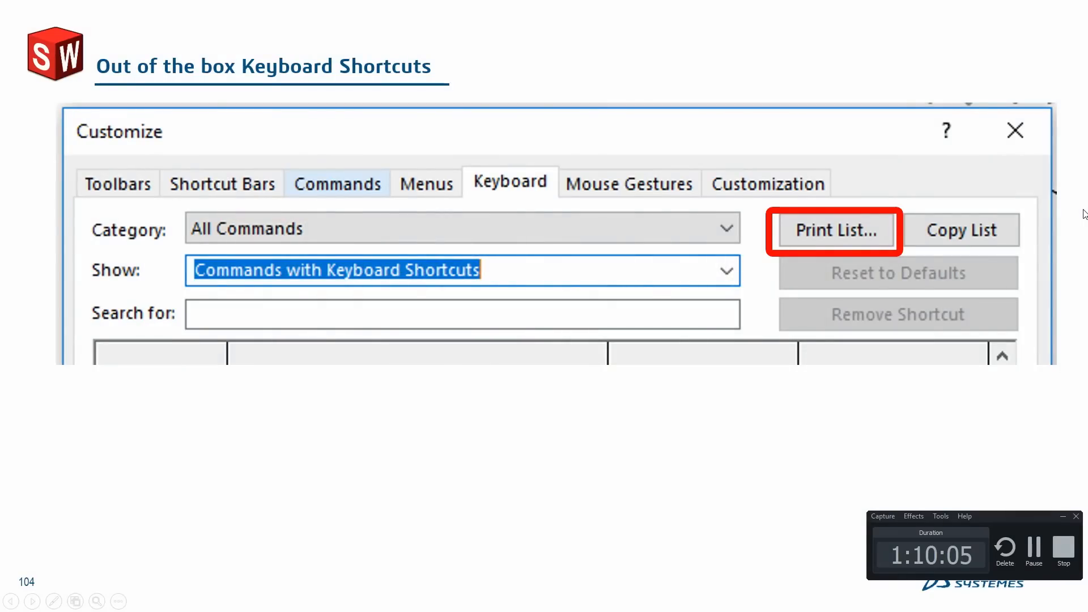
key(Right)
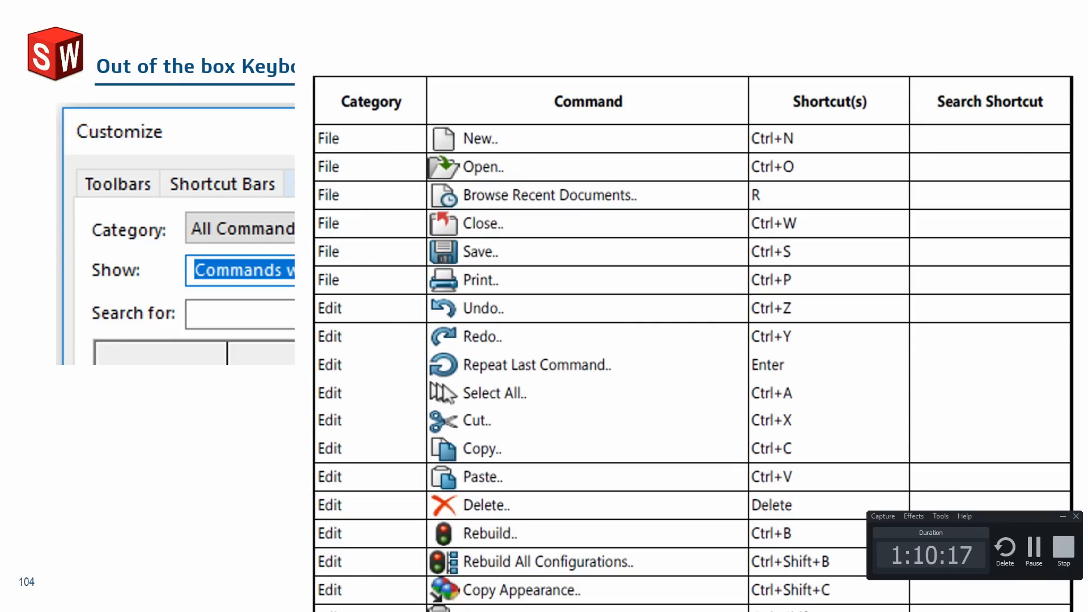
Step: Switch to SOLIDWORKS, filter the Customize dialog's keyboard list to Commands with Keyboard Shortcuts, and cancel the dialog
key(super)
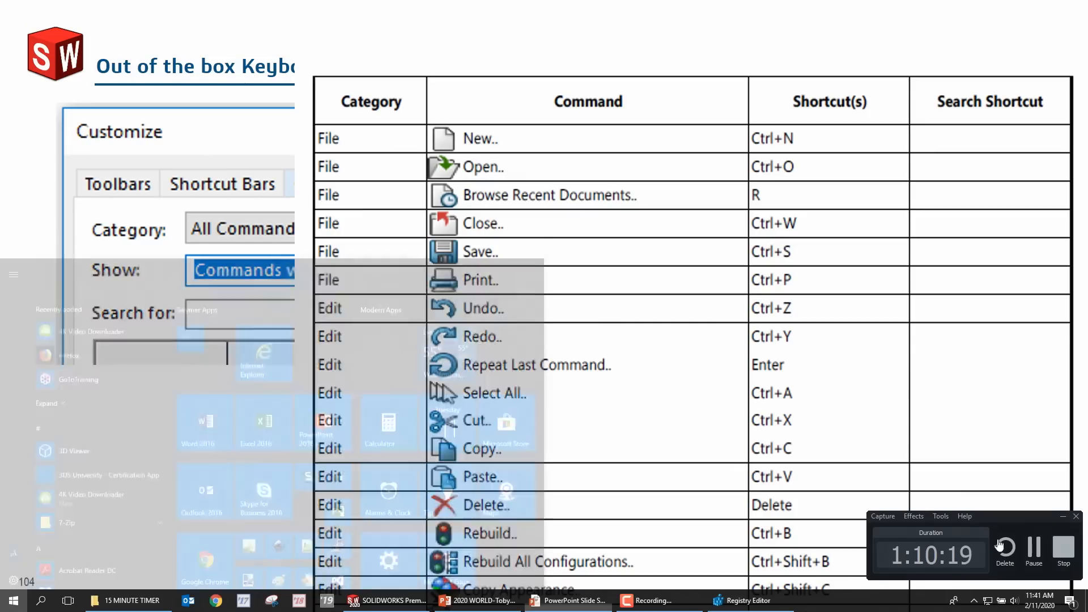
click(402, 606)
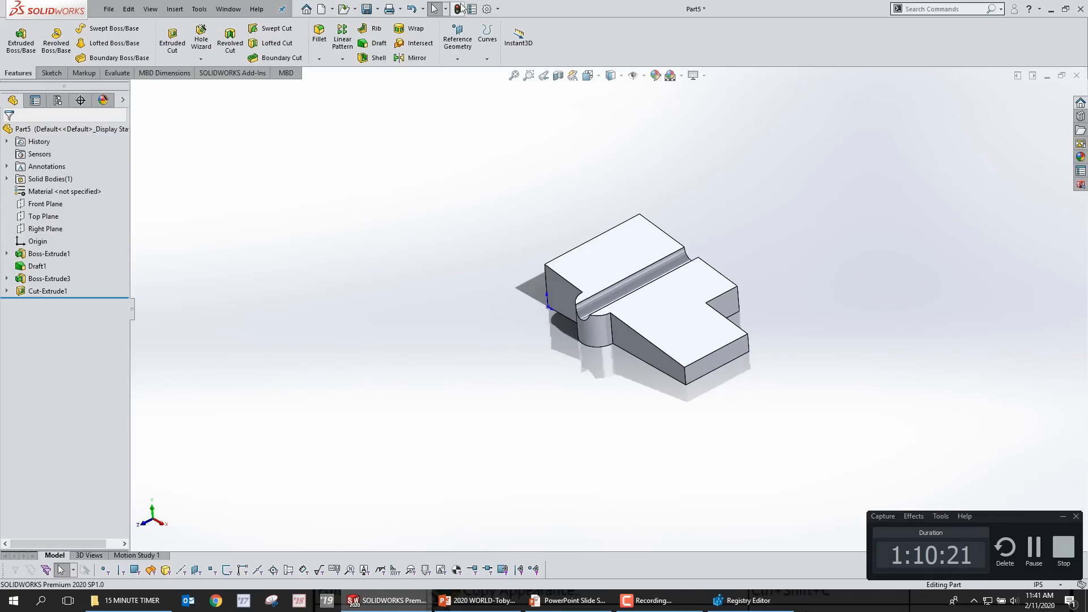
click(498, 9)
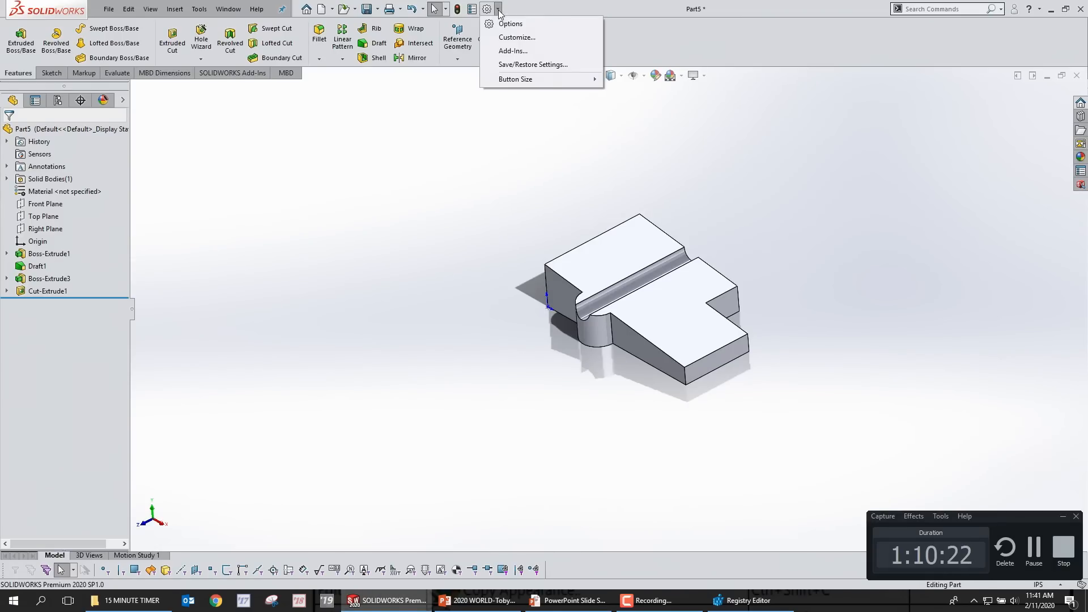
click(530, 37)
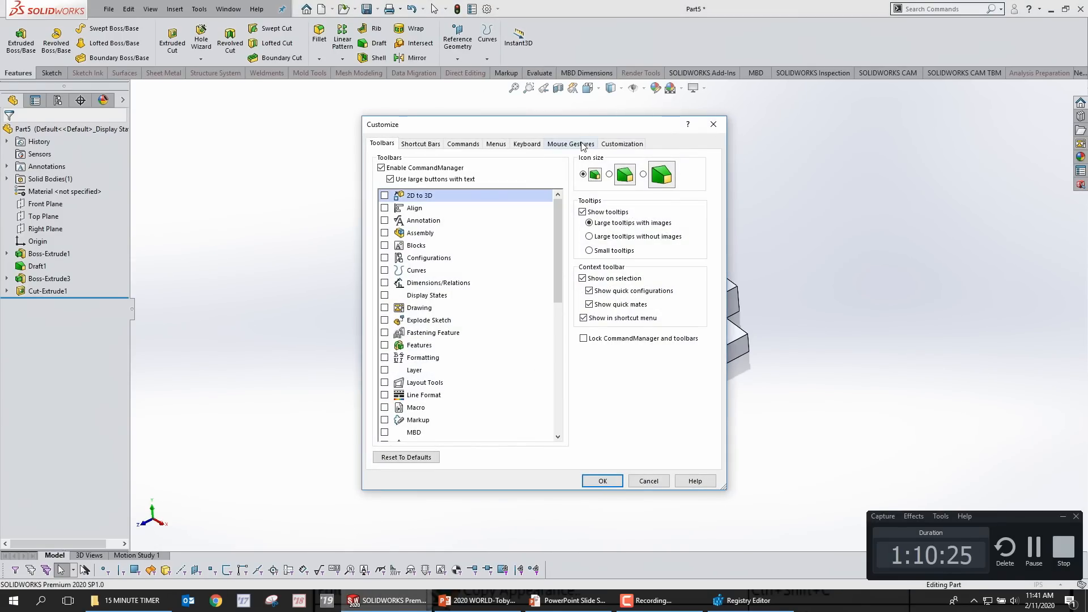
click(527, 144)
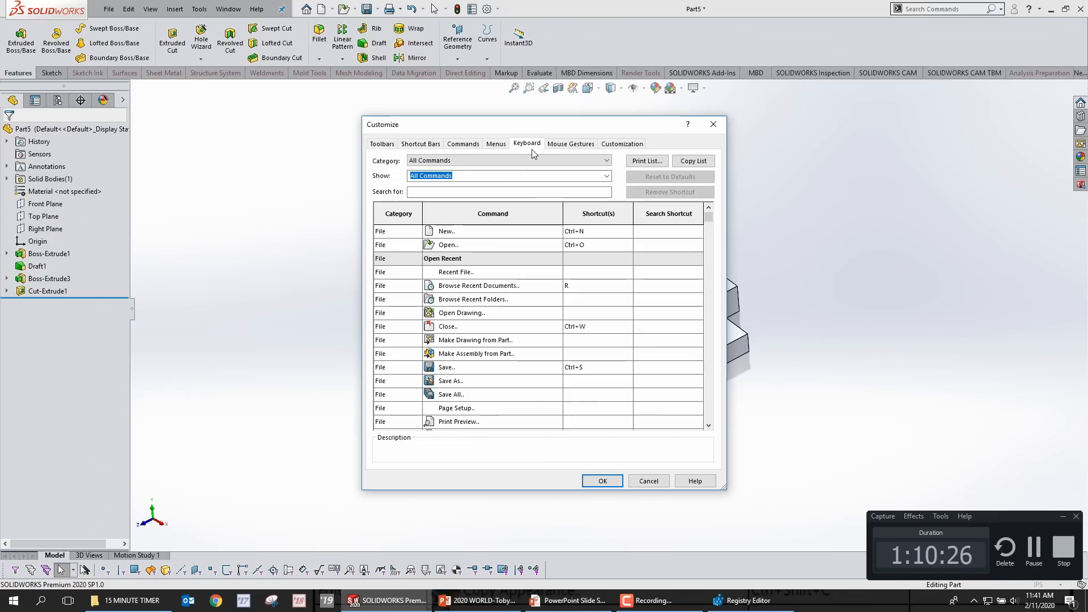
click(606, 175)
click(538, 193)
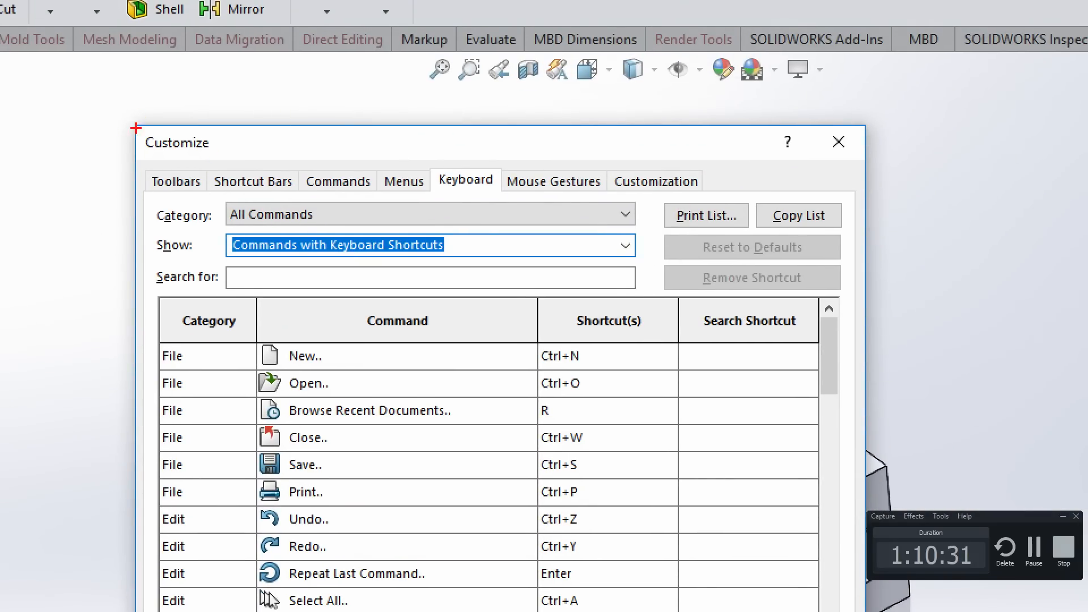
drag(445, 193, 495, 194)
drag(302, 265, 437, 259)
mouse_move(660, 234)
mouse_down()
mouse_move(740, 243)
mouse_move(751, 204)
mouse_move(623, 202)
mouse_move(674, 240)
mouse_up()
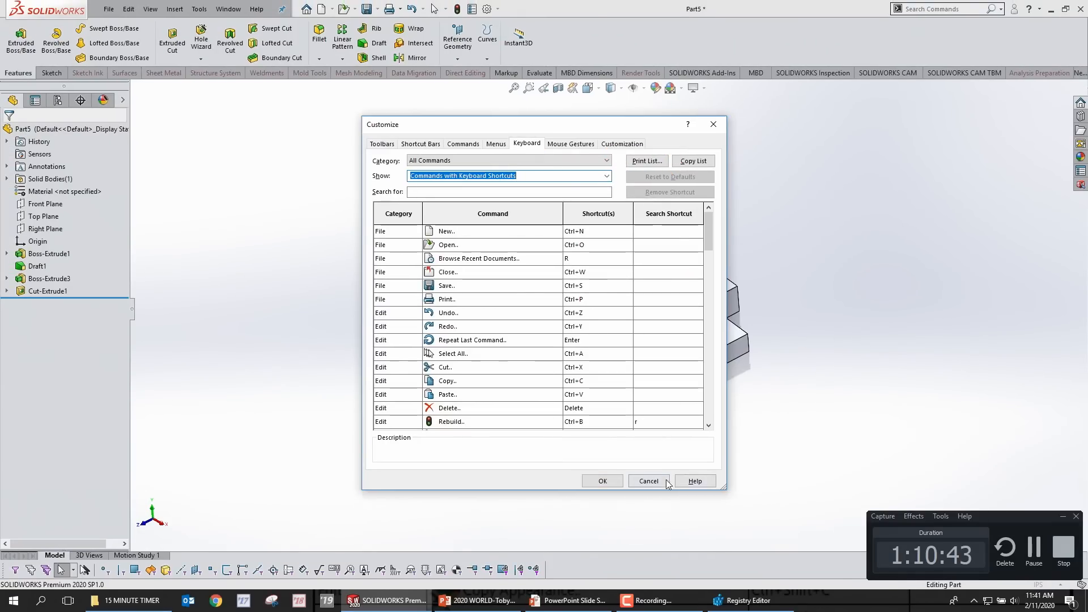
click(646, 413)
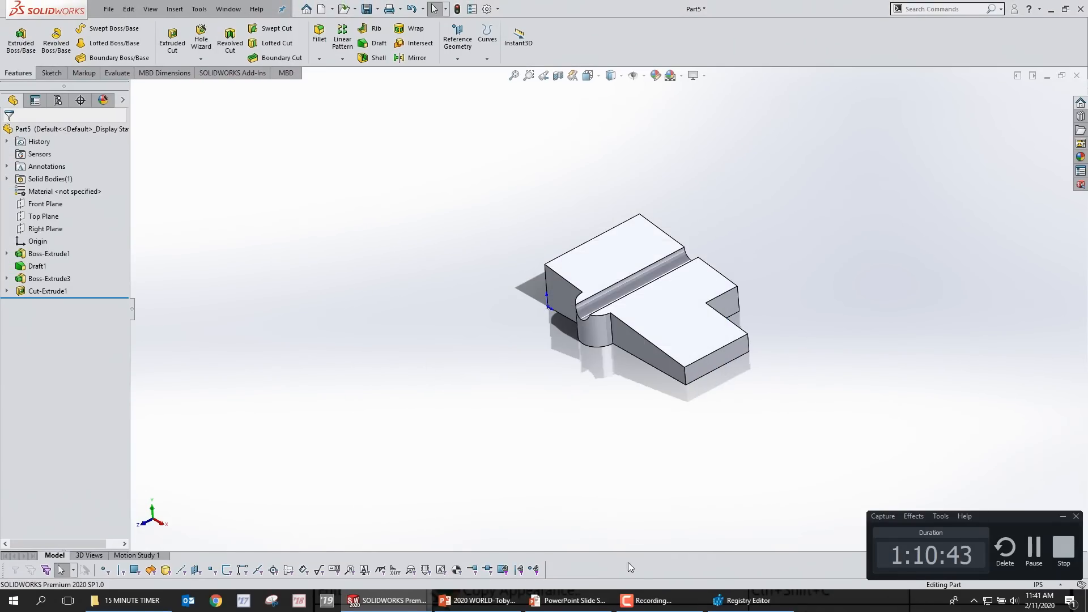
click(563, 605)
click(287, 414)
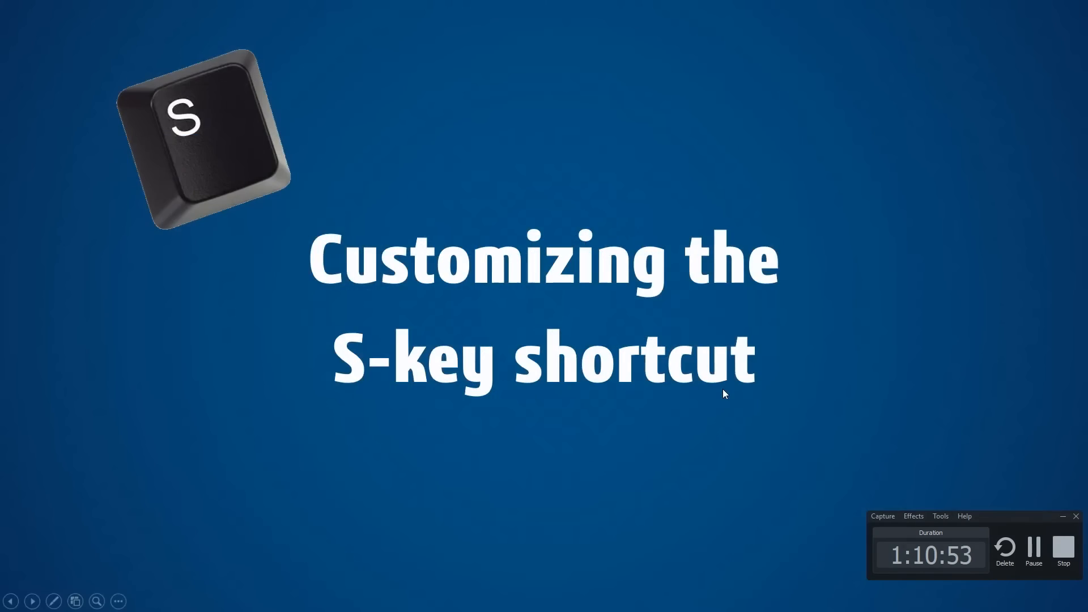
key(Left)
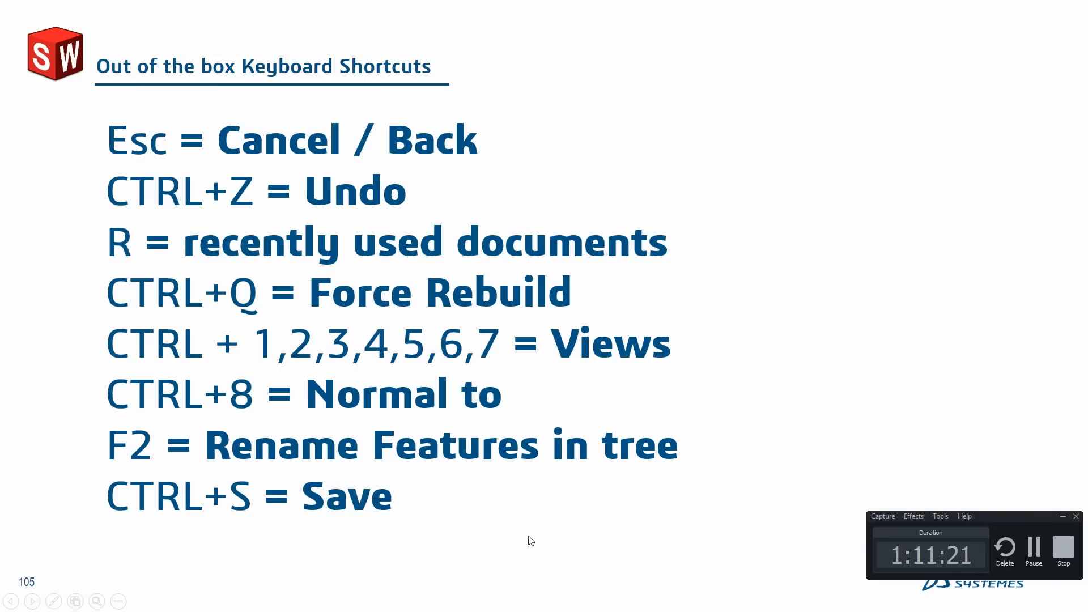
Step: Switch to SOLIDWORKS and view the folder containing the recent STG-4200-PHASE SHIFTER PEDAL assembly, closing the folder and the recent documents list
key(super)
click(403, 592)
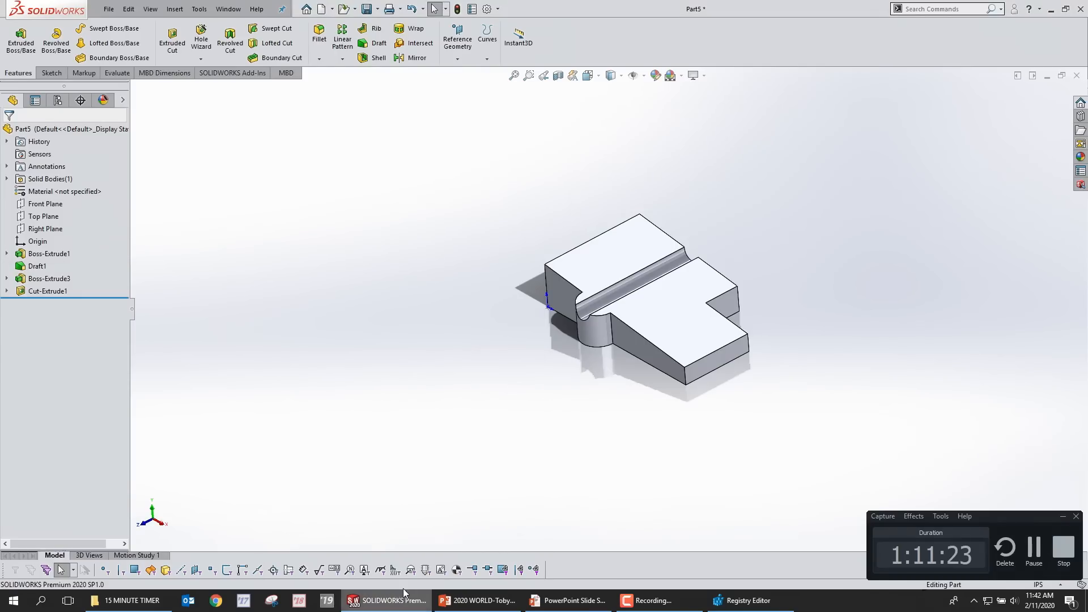
key(r)
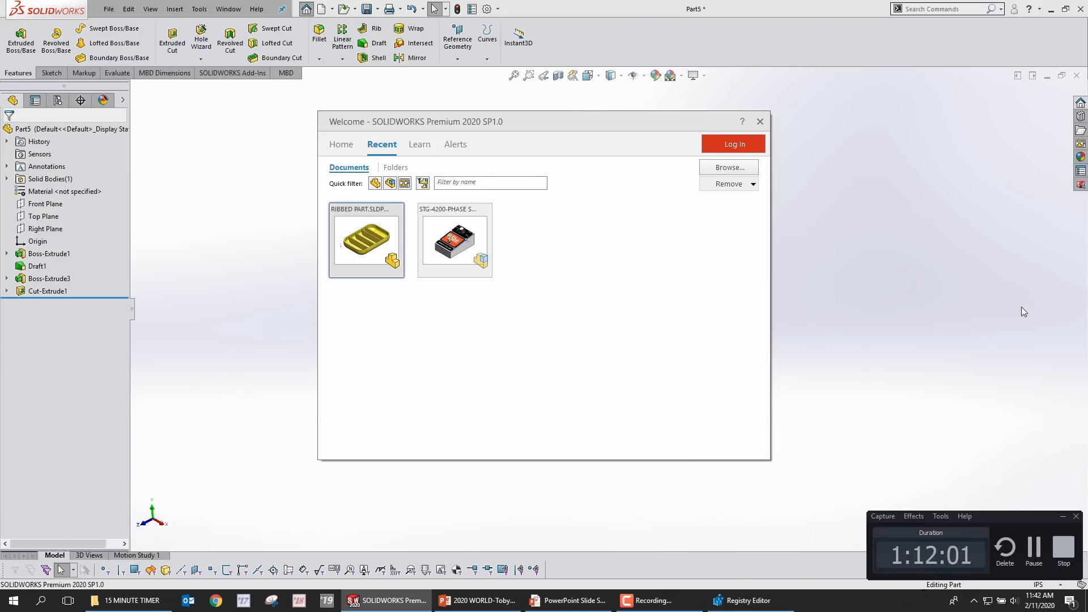
mouse_move(479, 252)
mouse_move(491, 276)
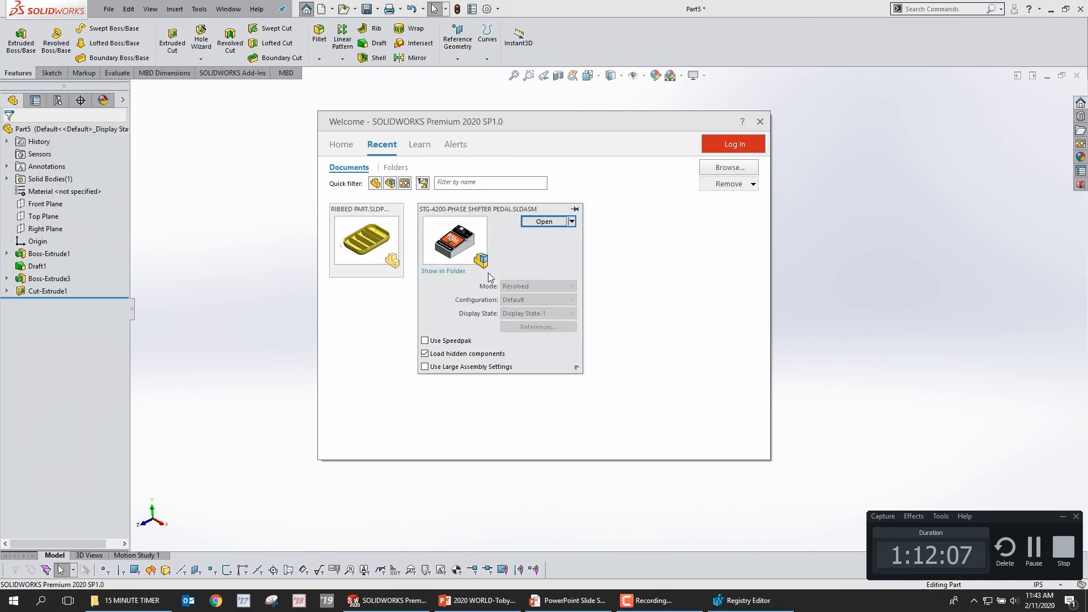
click(444, 271)
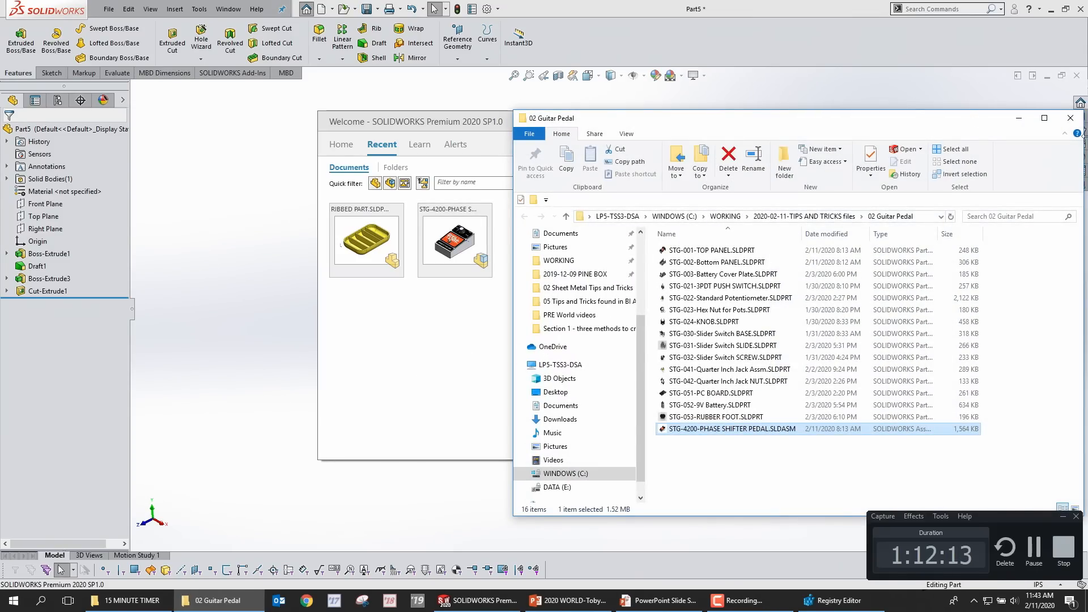
click(1070, 118)
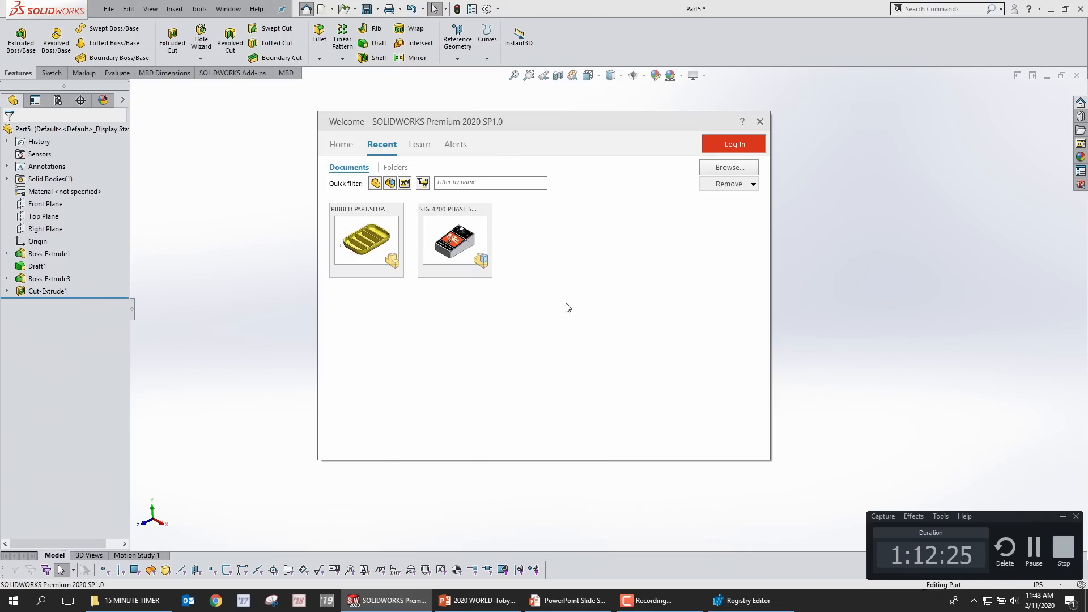
key(Escape)
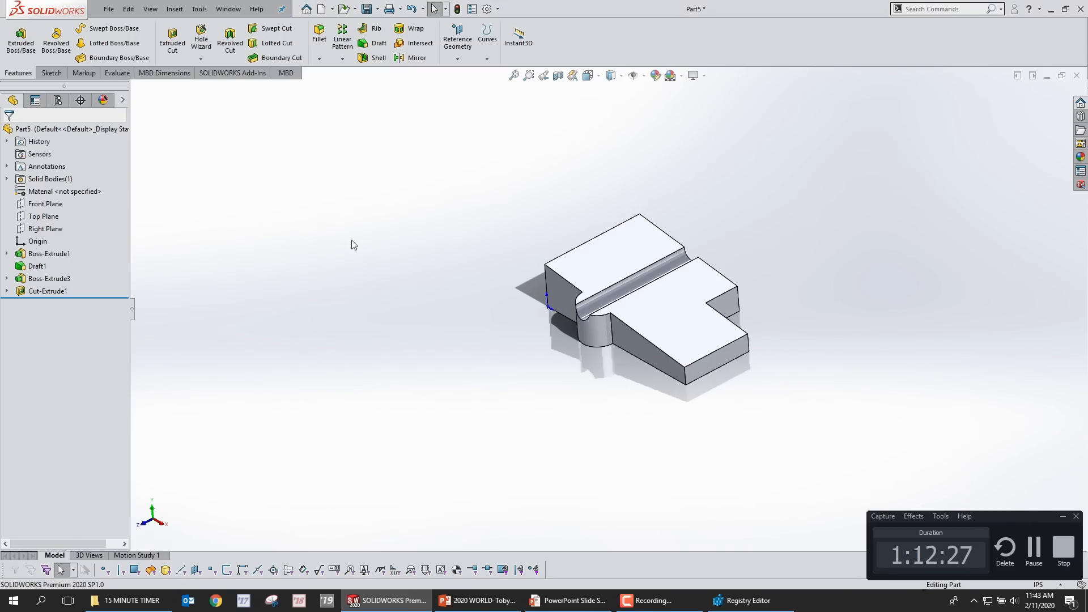
Step: Switch to the STG-4200-PHASE SHIFTER PEDAL assembly and insert the RIBBED PART from the recent documents beside the pedal
key(ctrl+Tab)
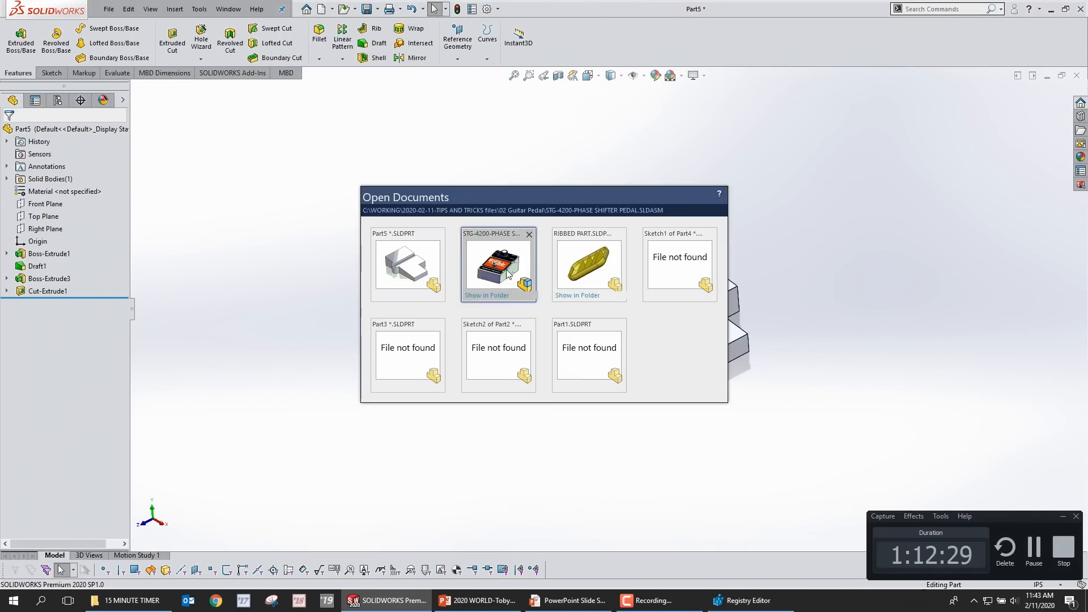
key(ctrl+F2)
drag(332, 243, 256, 266)
key(f)
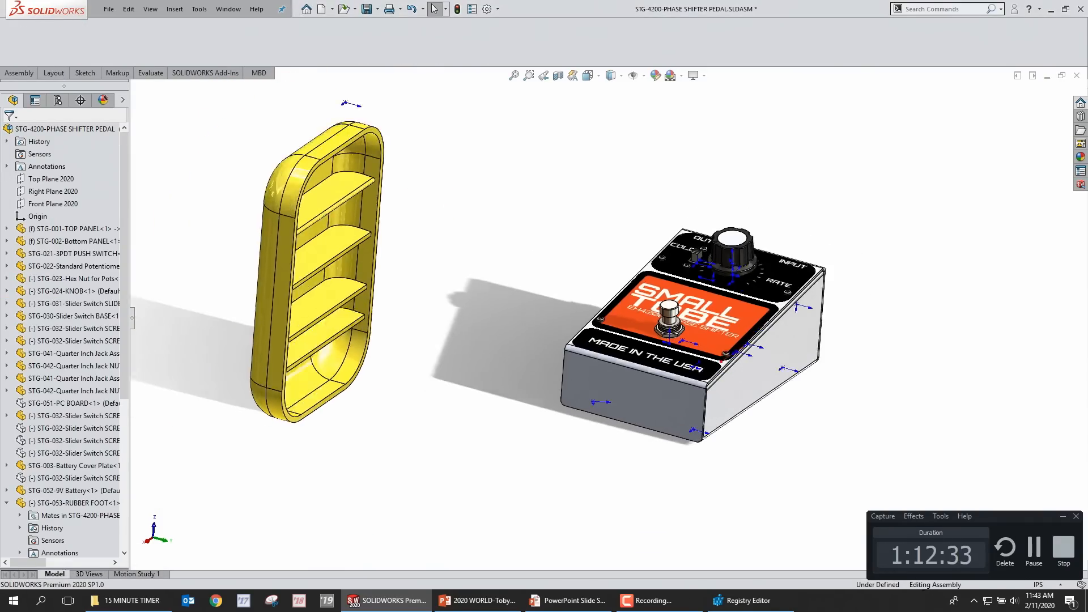
middle_drag(691, 342, 677, 390)
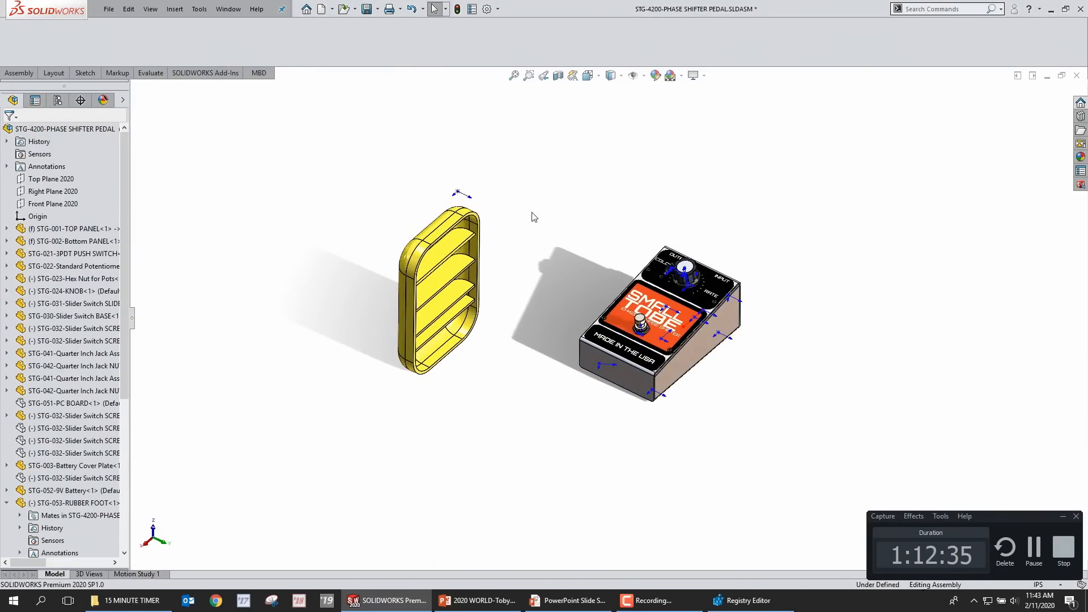
scroll(468, 292, up, 1)
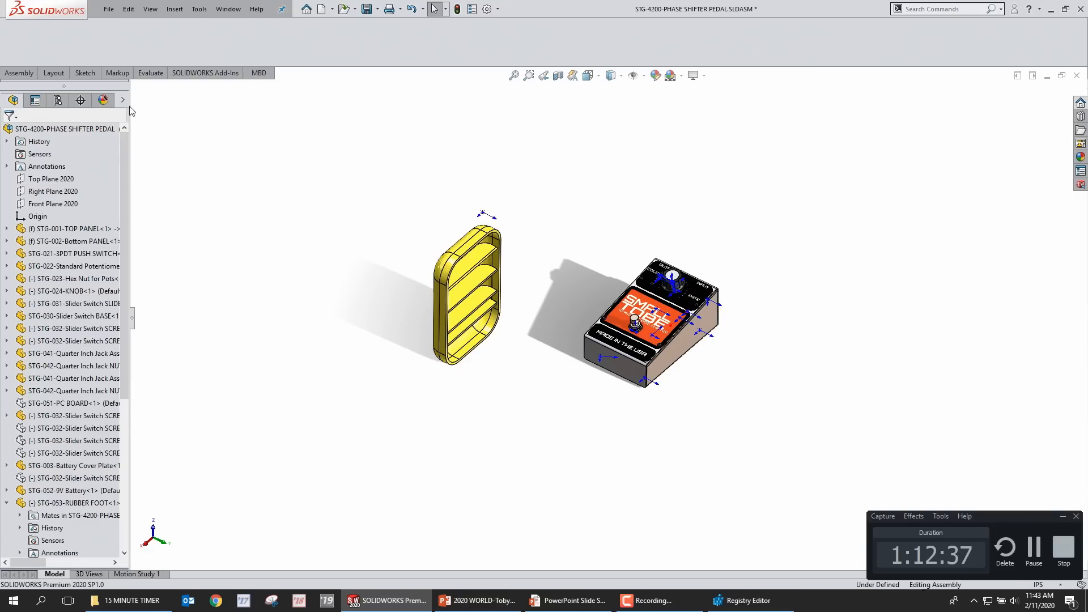
Step: Create a new part and sketch a corner rectangle about 4.8 by 4.1 in around the origin on the Top Plane
click(306, 10)
click(318, 10)
double_click(225, 218)
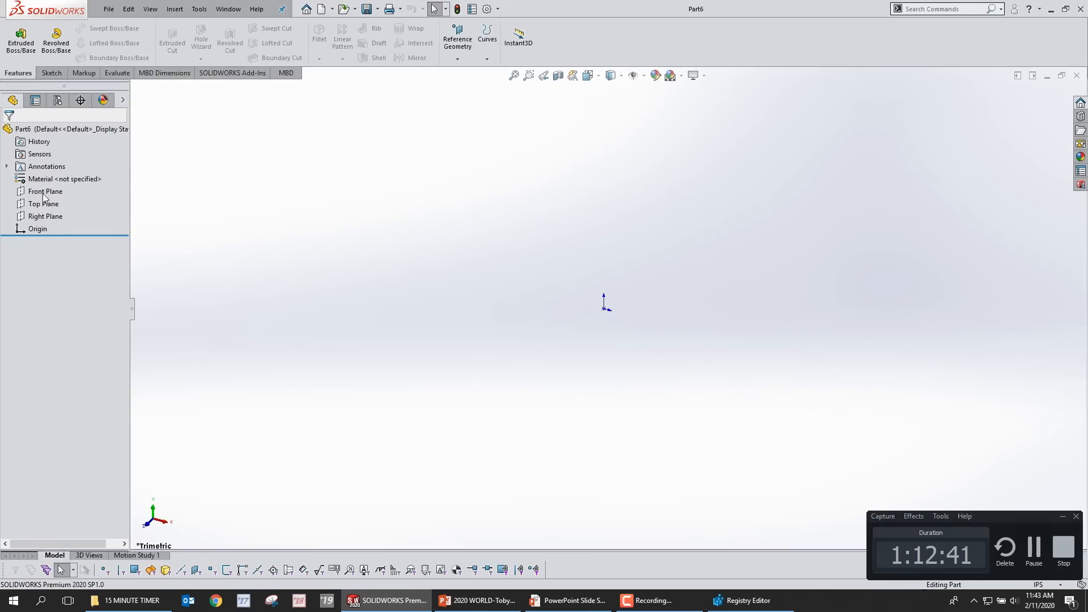
click(42, 204)
click(42, 185)
key(s)
click(442, 243)
click(515, 201)
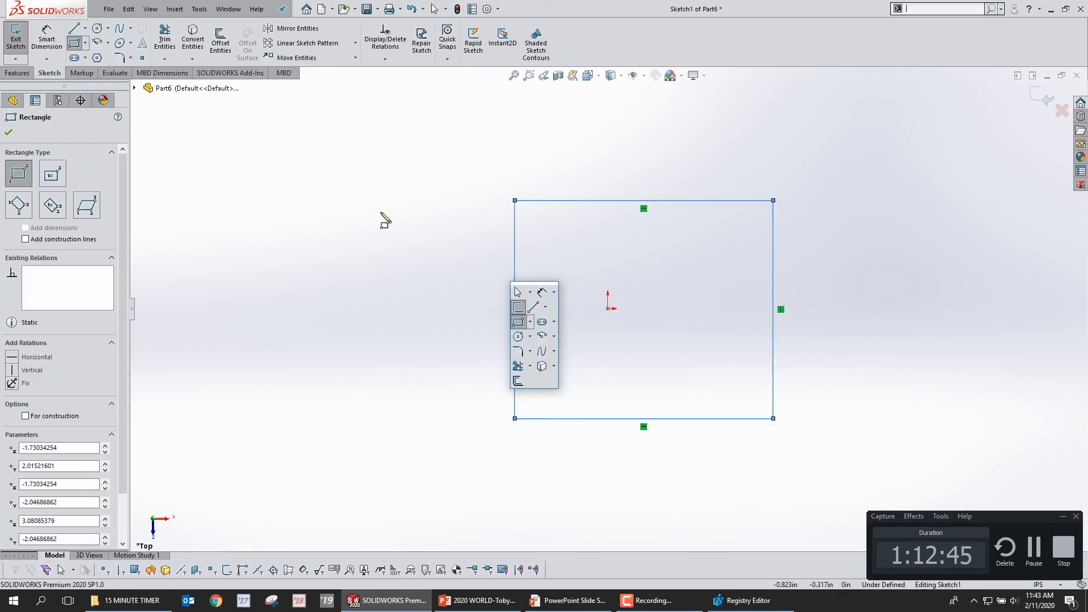
Step: Extrude the rectangle into a thin plate
click(17, 72)
click(21, 39)
click(1037, 92)
Step: Save the new part as "pedal cover" in the 01 RIB Parts folder
key(ctrl+s)
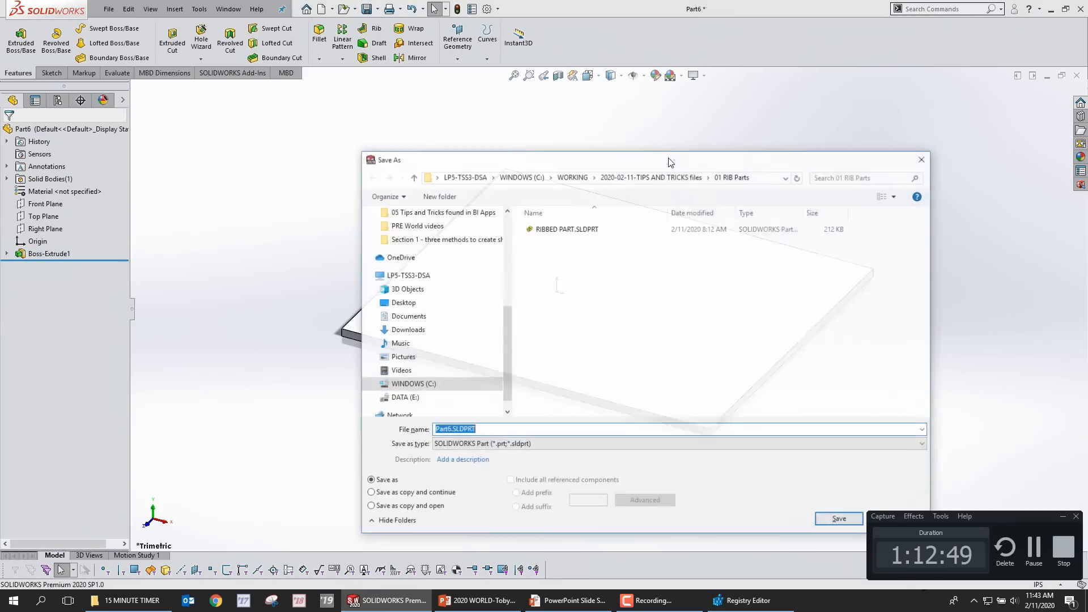
text(pedal c)
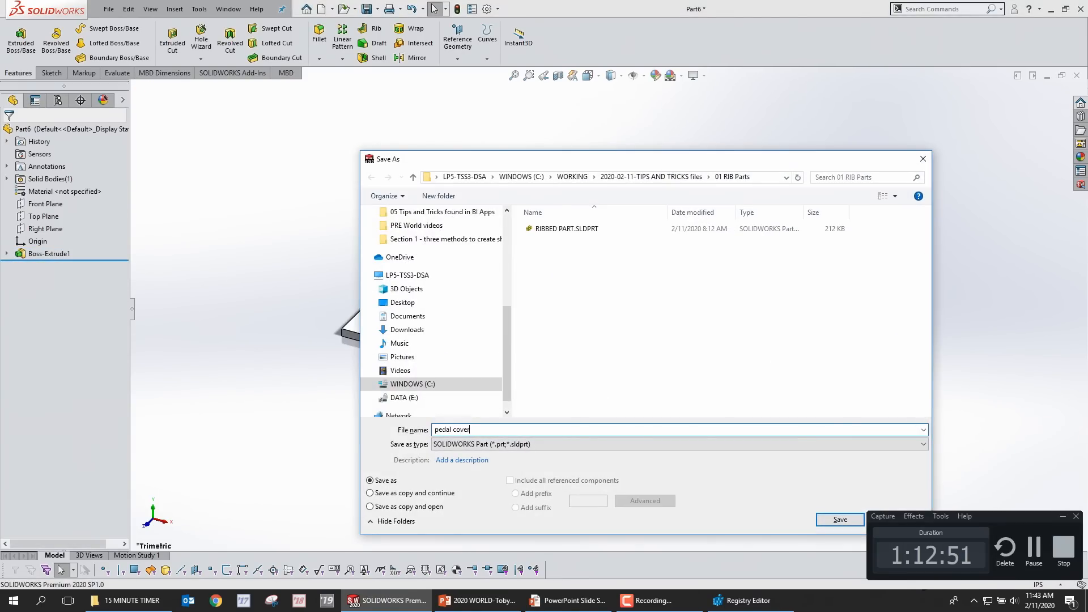
text(over)
key(Return)
Step: Return to the pedal assembly and insert the pedal cover from the recent documents between the ribbed part and the pedal
click(1076, 76)
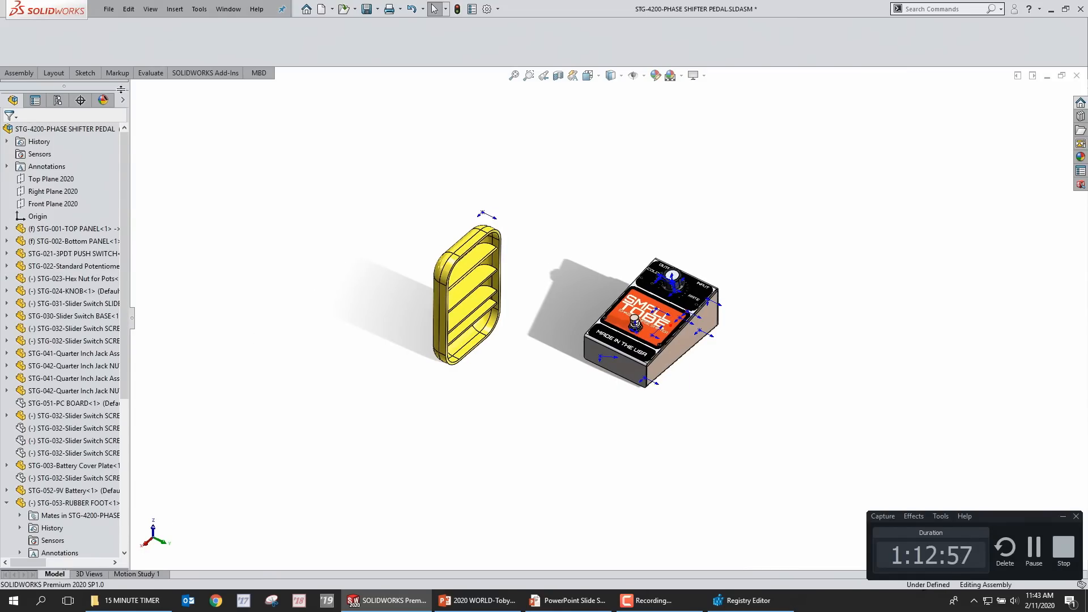
click(19, 74)
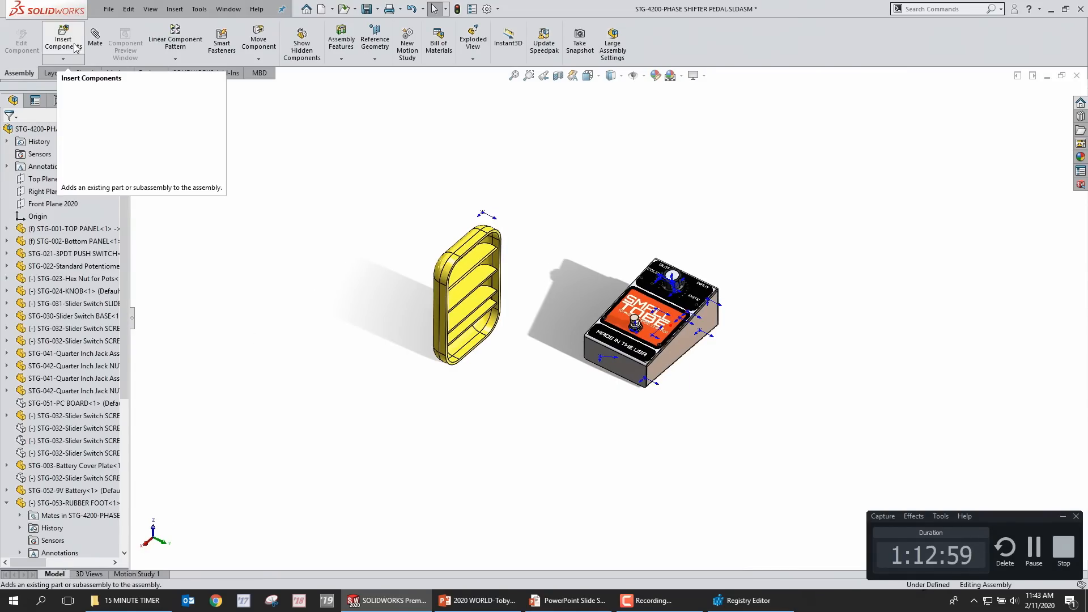
key(r)
drag(344, 223, 570, 289)
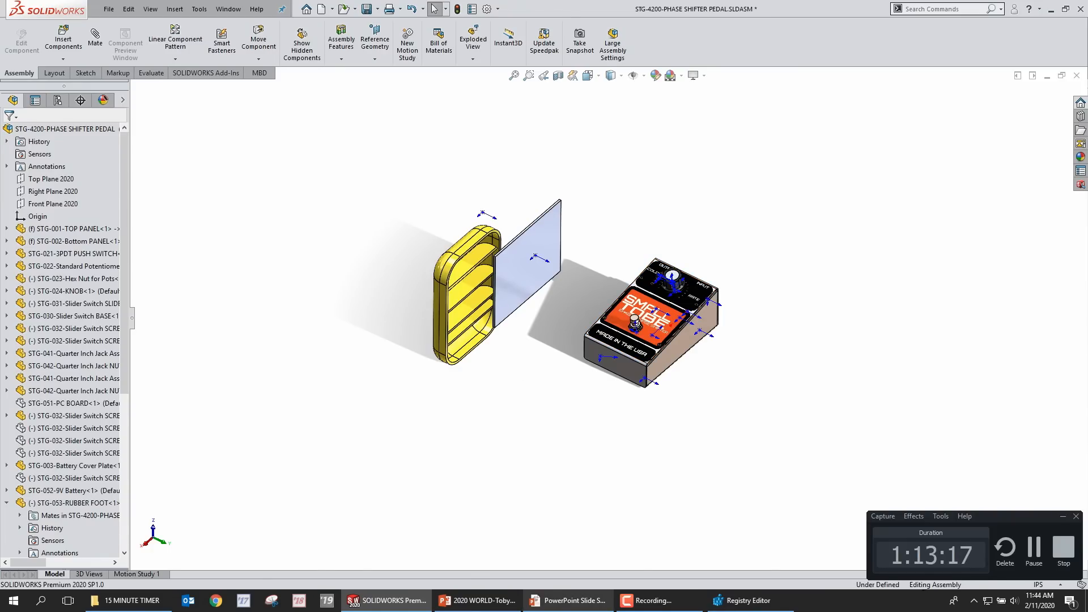
click(562, 600)
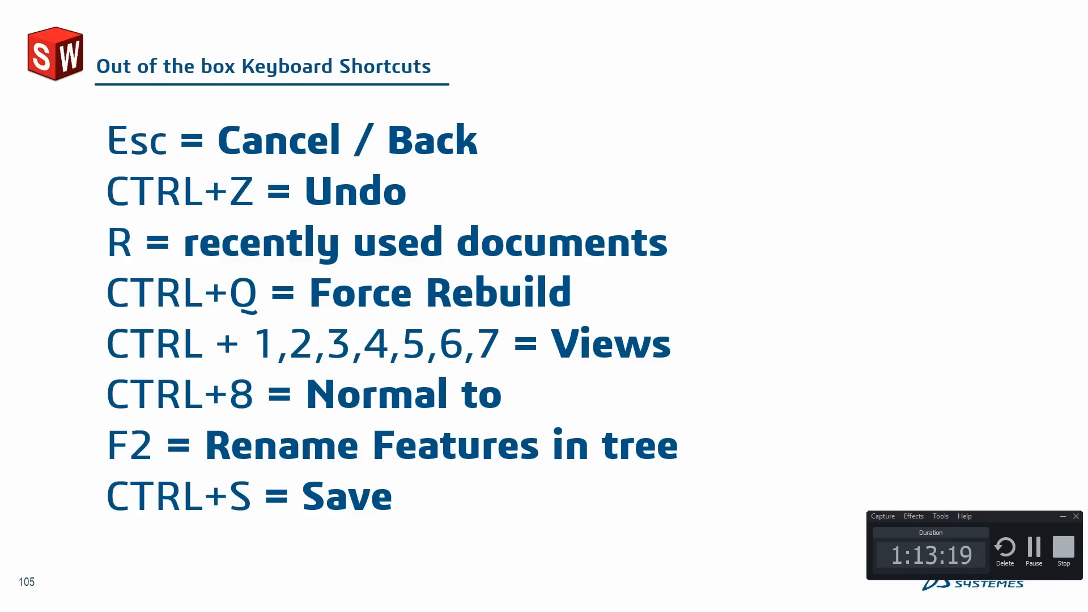
click(493, 386)
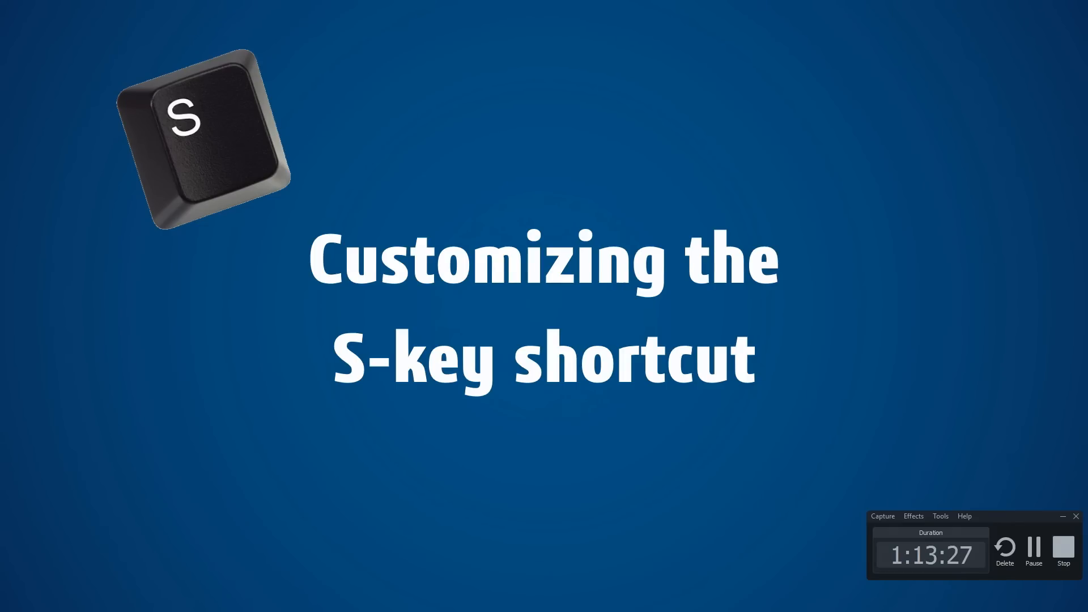
key(Right)
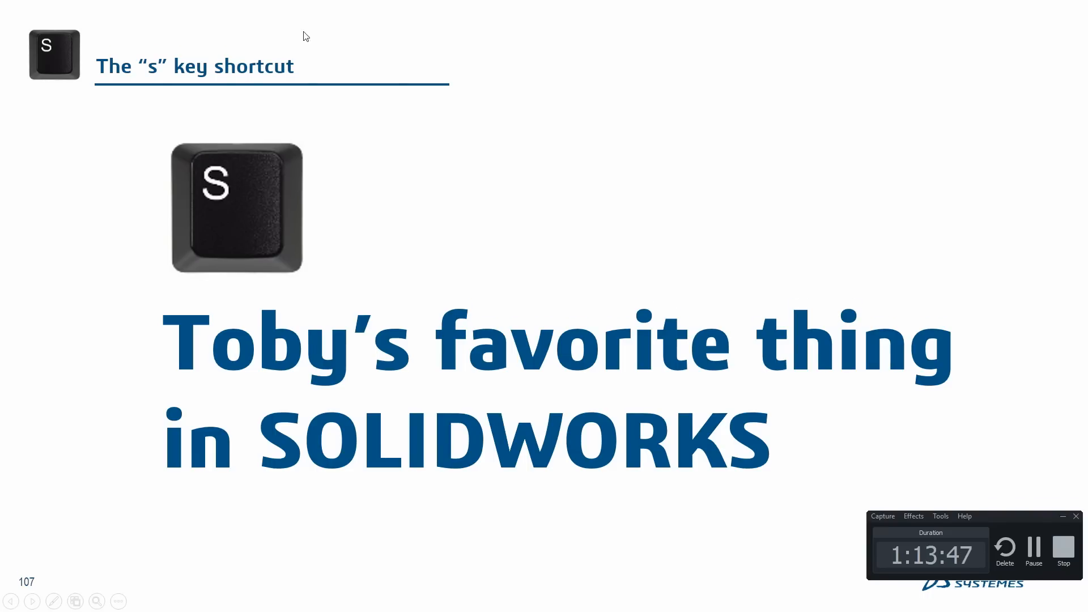
click(647, 159)
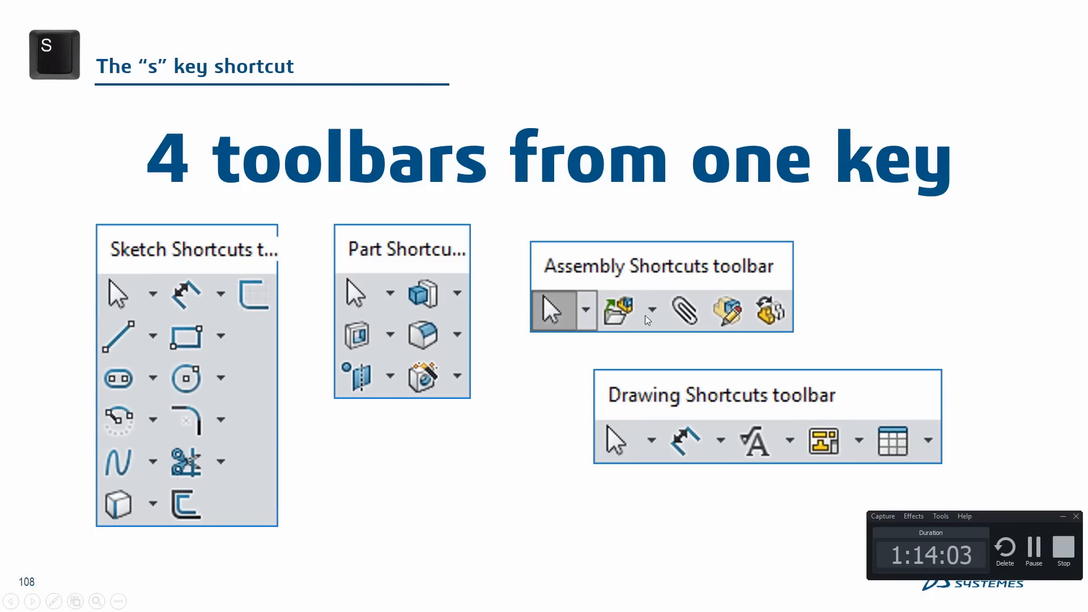
Step: Switch back to SOLIDWORKS and bring up the assembly shortcut bar to examine its Insert Components command
key(super)
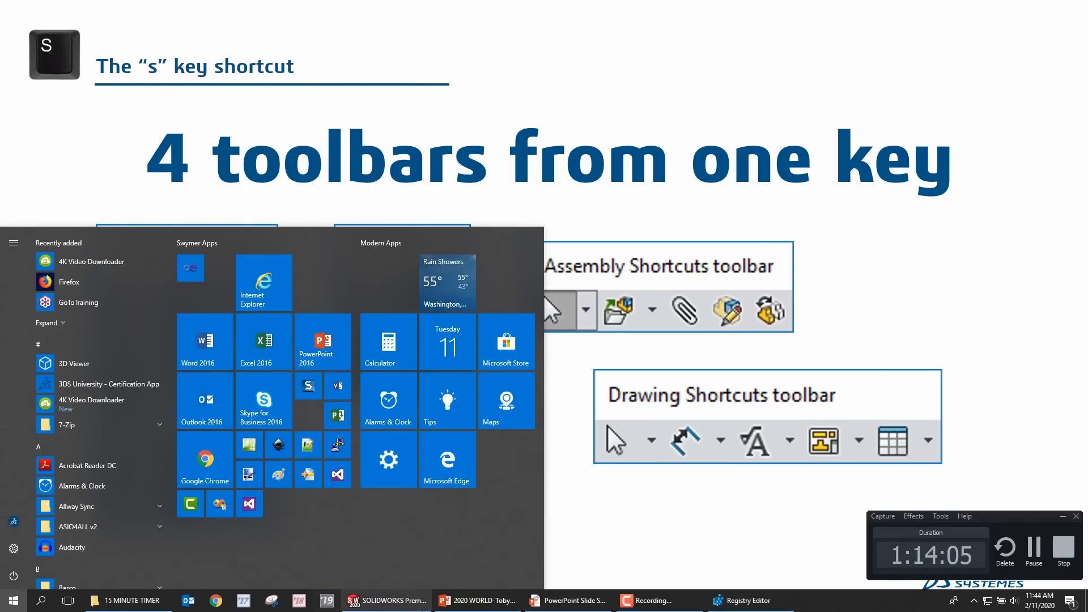
click(387, 600)
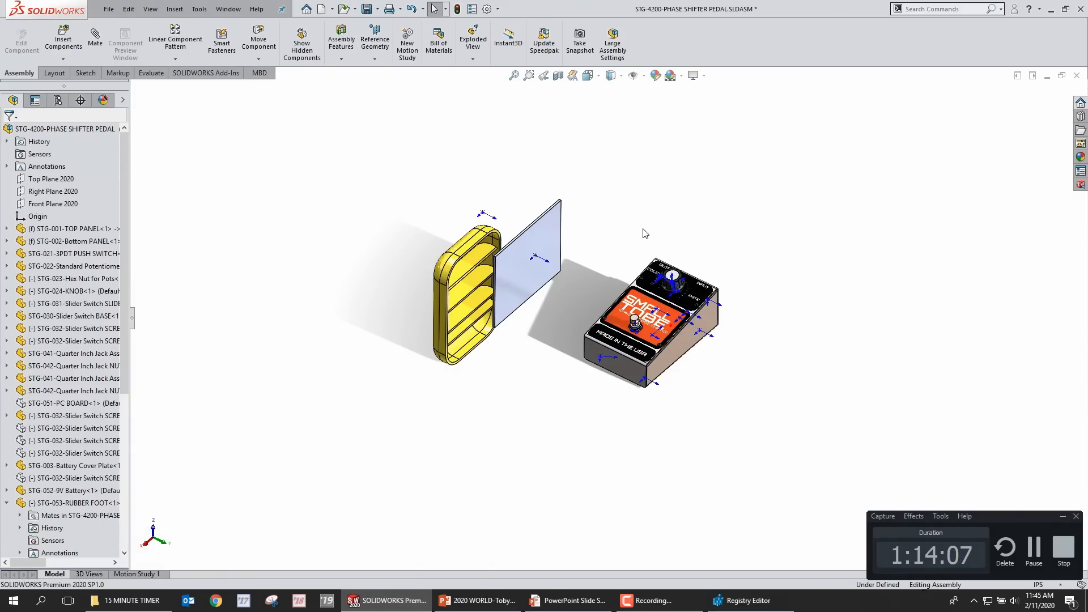
scroll(623, 229, down, 3)
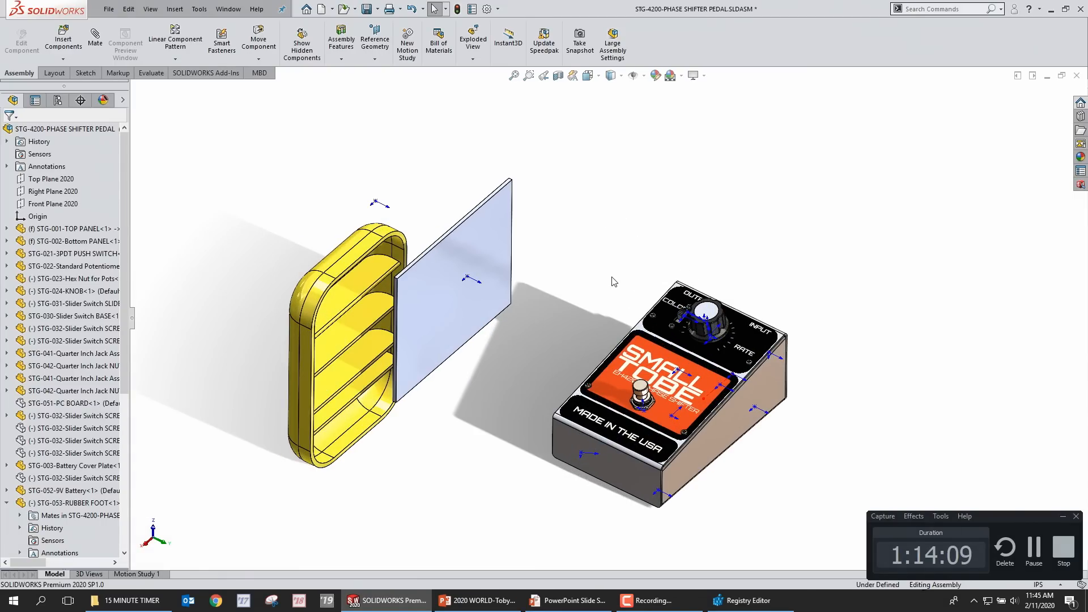
click(608, 256)
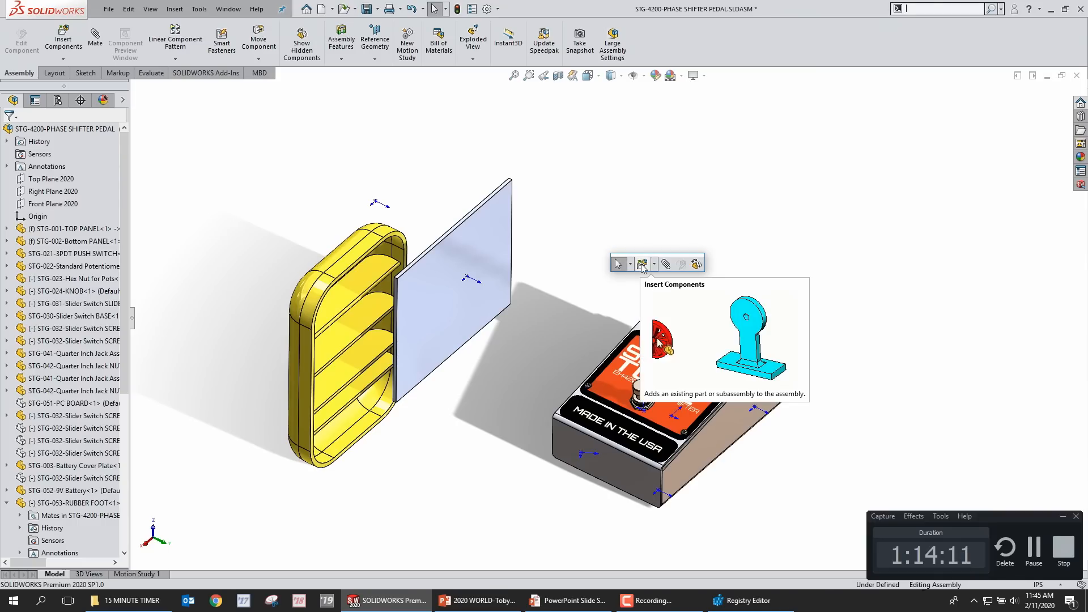
click(597, 204)
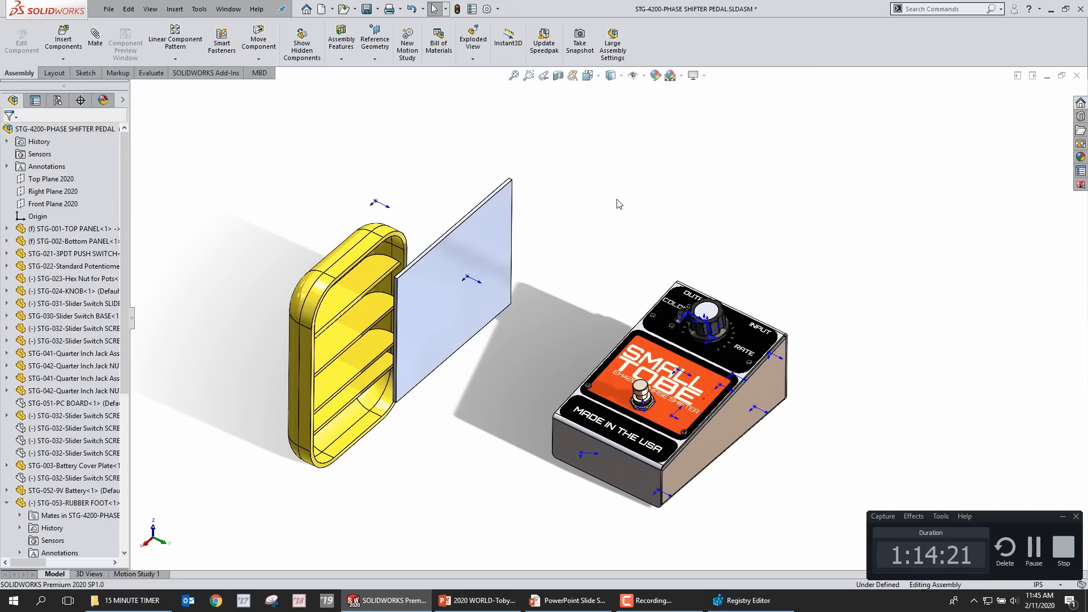
Step: Create a new part from the Part-IPS template in the 2020 TEMPLATES set
click(321, 8)
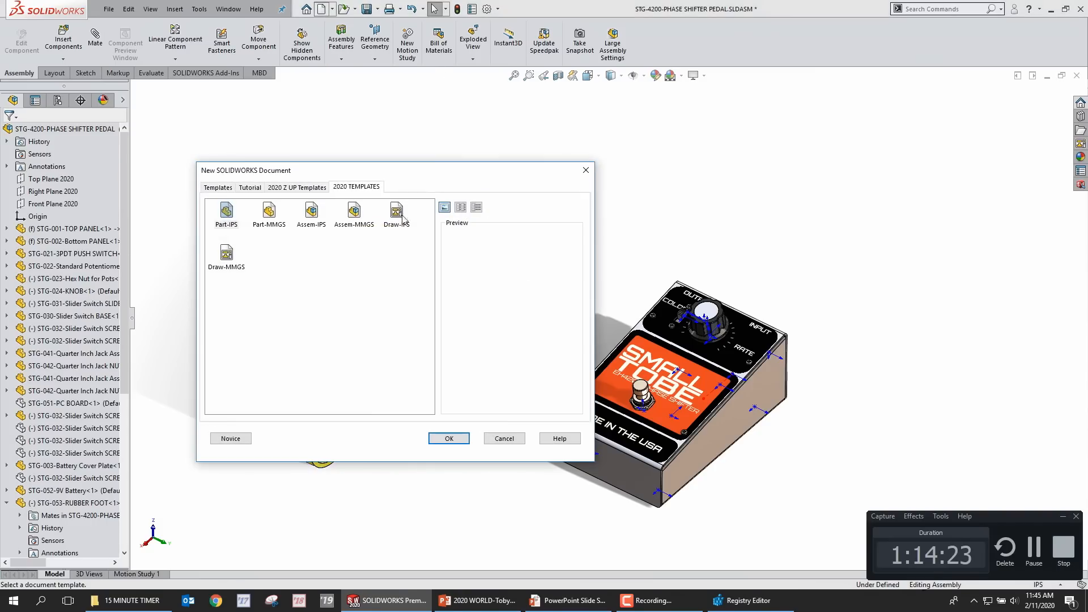
double_click(226, 213)
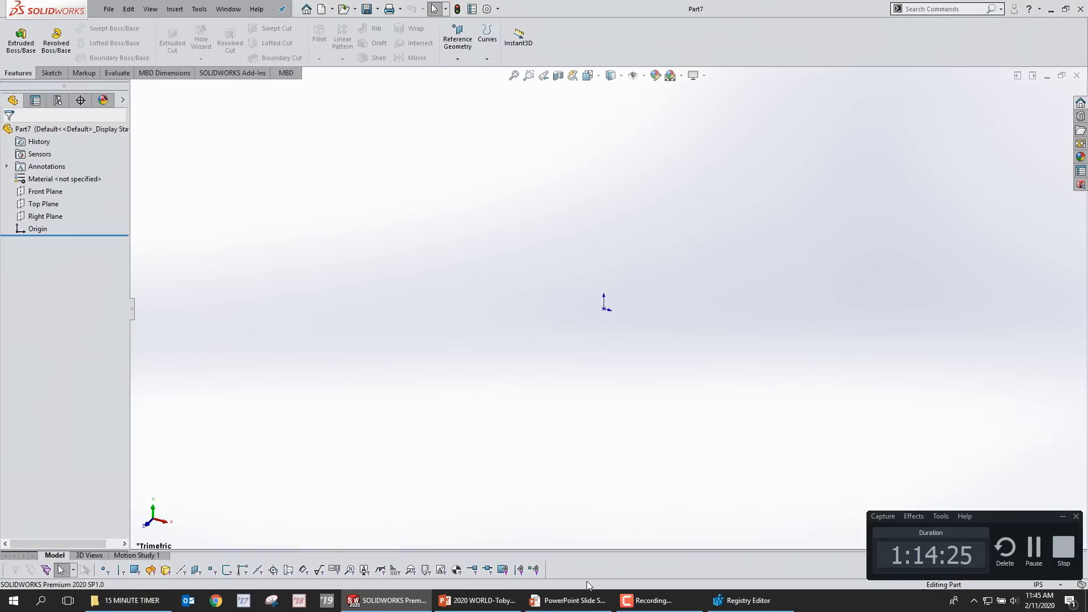
click(559, 604)
click(965, 273)
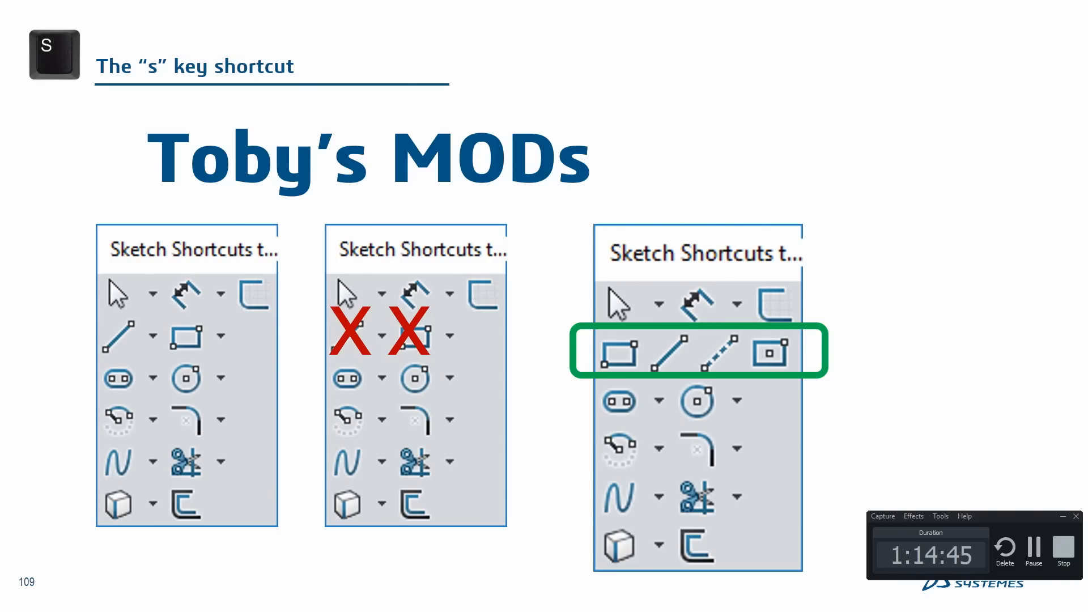
key(Right)
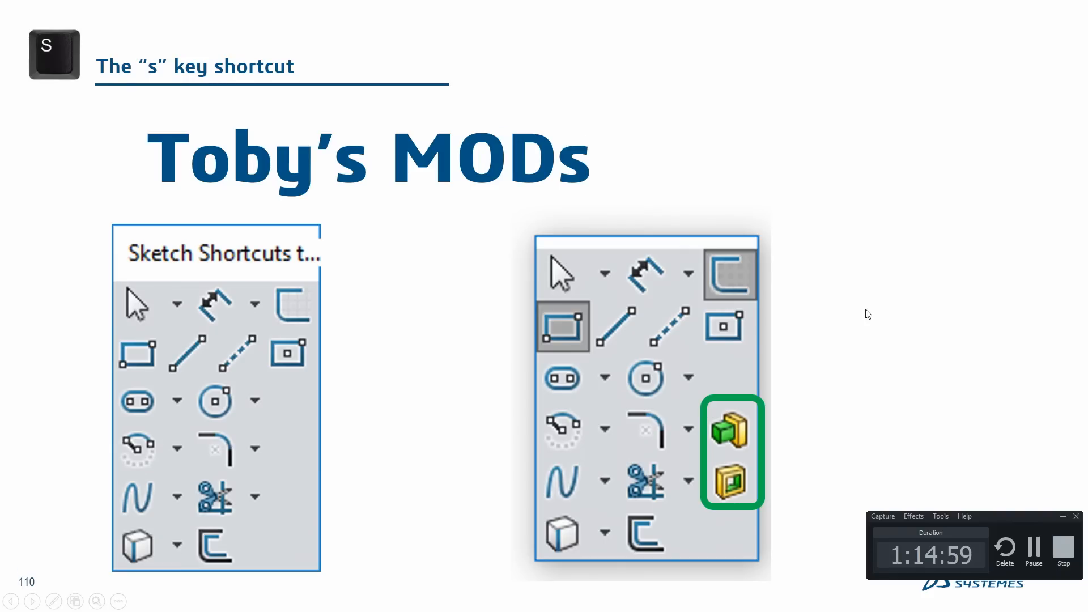
Step: Switch back to SOLIDWORKS and start a sketch on the new part's Top Plane
key(super)
click(387, 601)
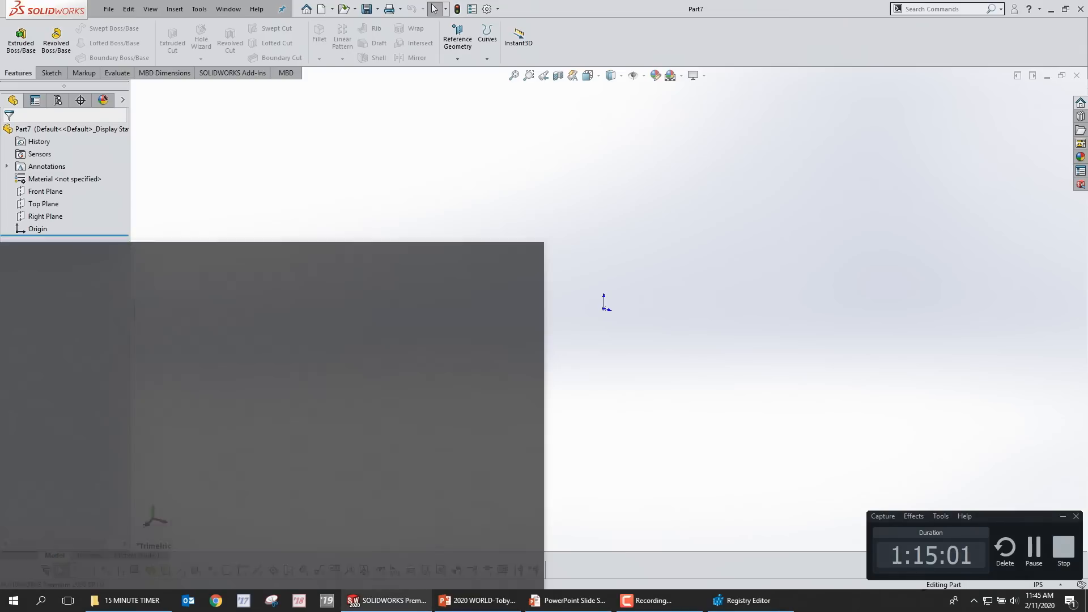
click(43, 204)
click(70, 185)
key(s)
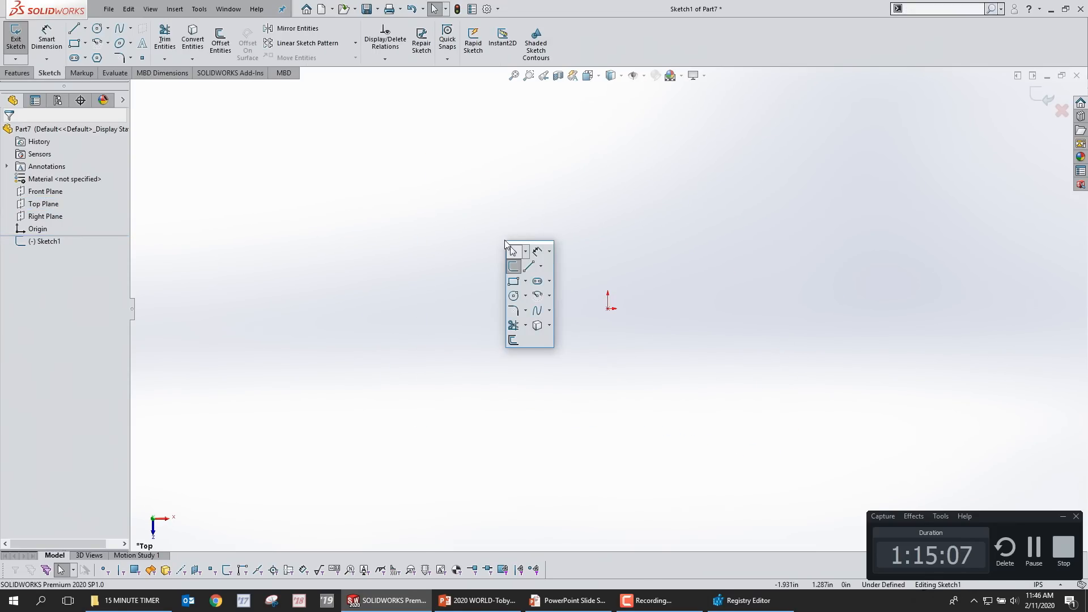
right_click(525, 283)
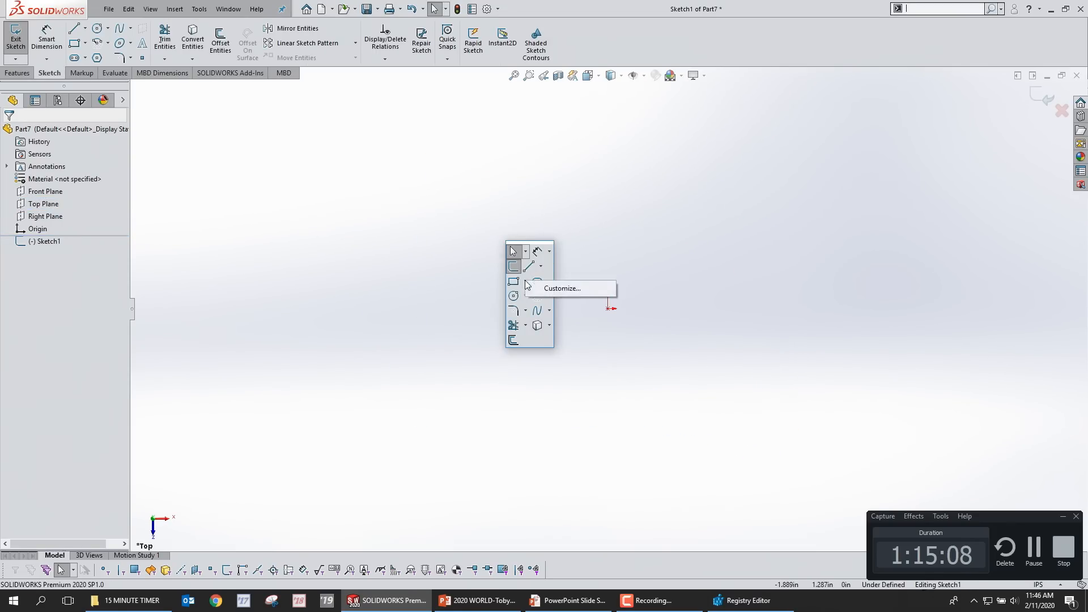
click(576, 291)
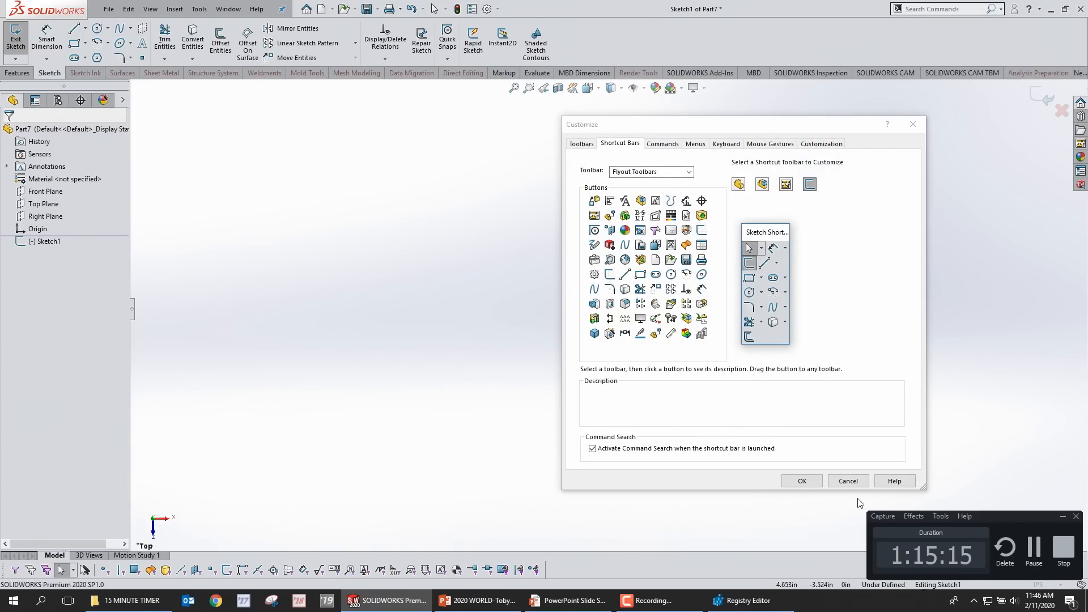
click(848, 480)
key(s)
click(638, 268)
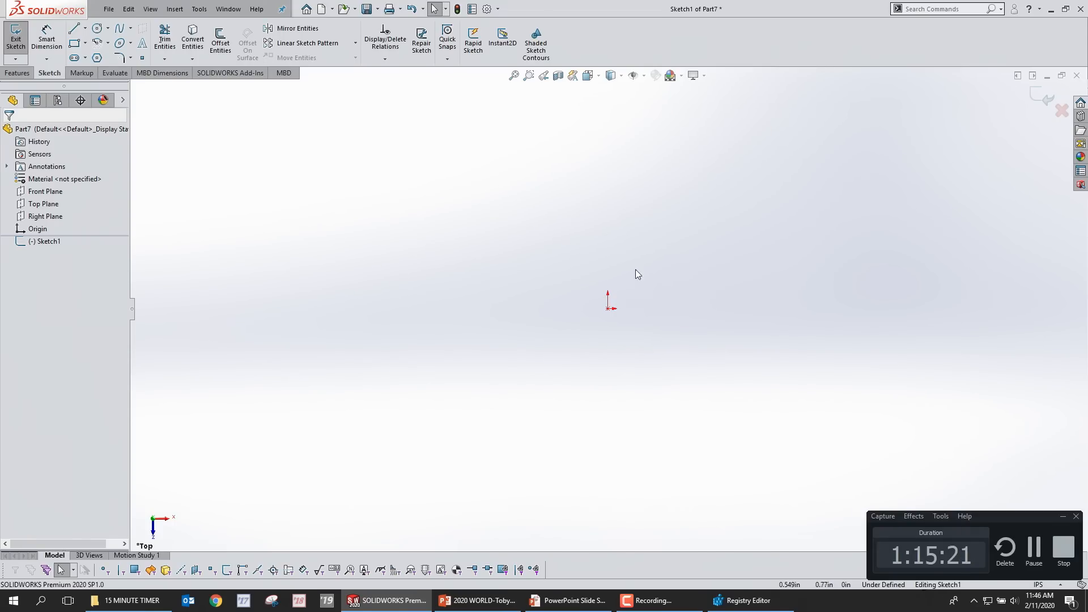
key(s)
click(660, 309)
Step: Open the sketch shortcut bar for customization and remove its line and rectangle flyouts
key(s)
right_click(686, 286)
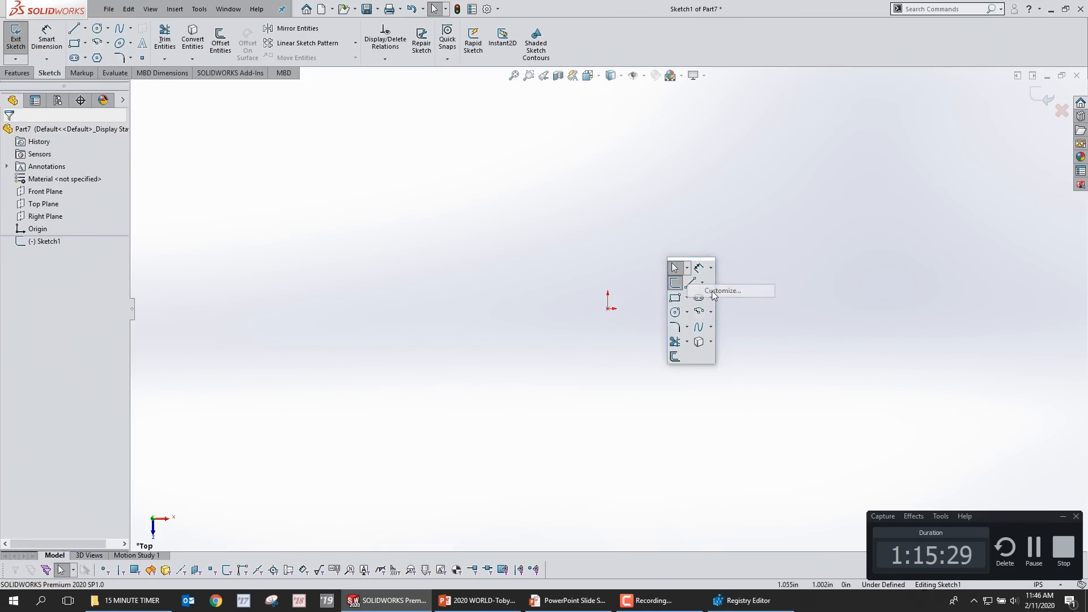
click(721, 291)
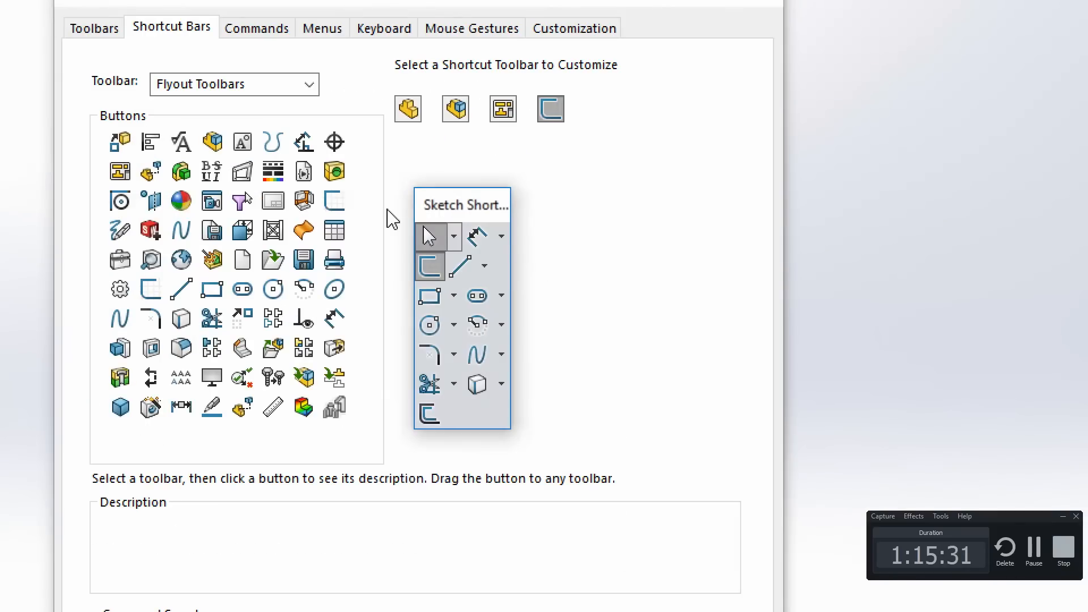
mouse_move(460, 266)
mouse_down()
mouse_move(500, 279)
mouse_move(630, 270)
mouse_up()
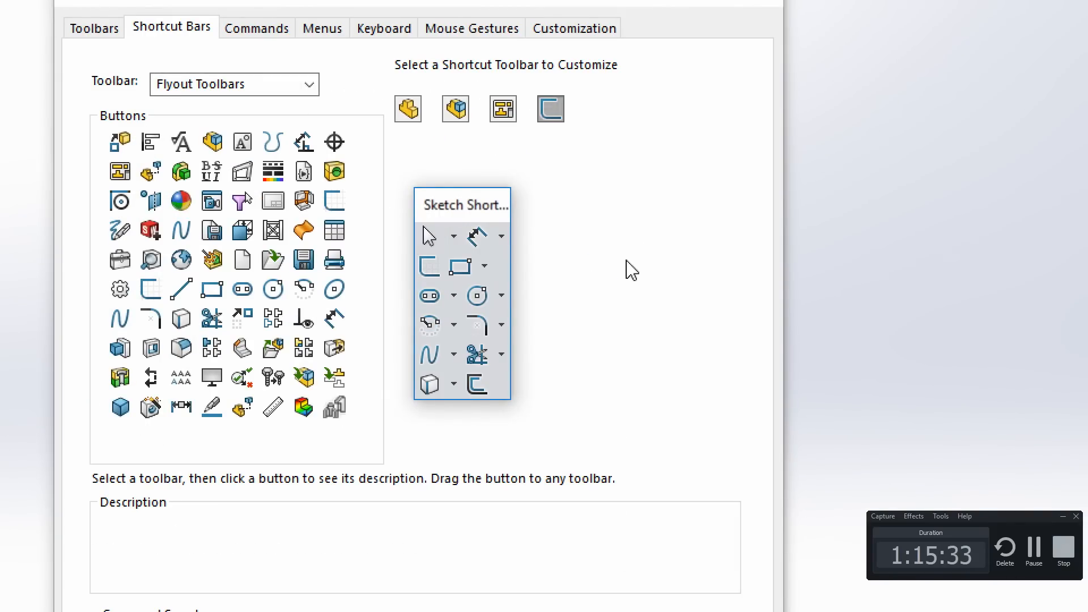
drag(459, 268, 614, 268)
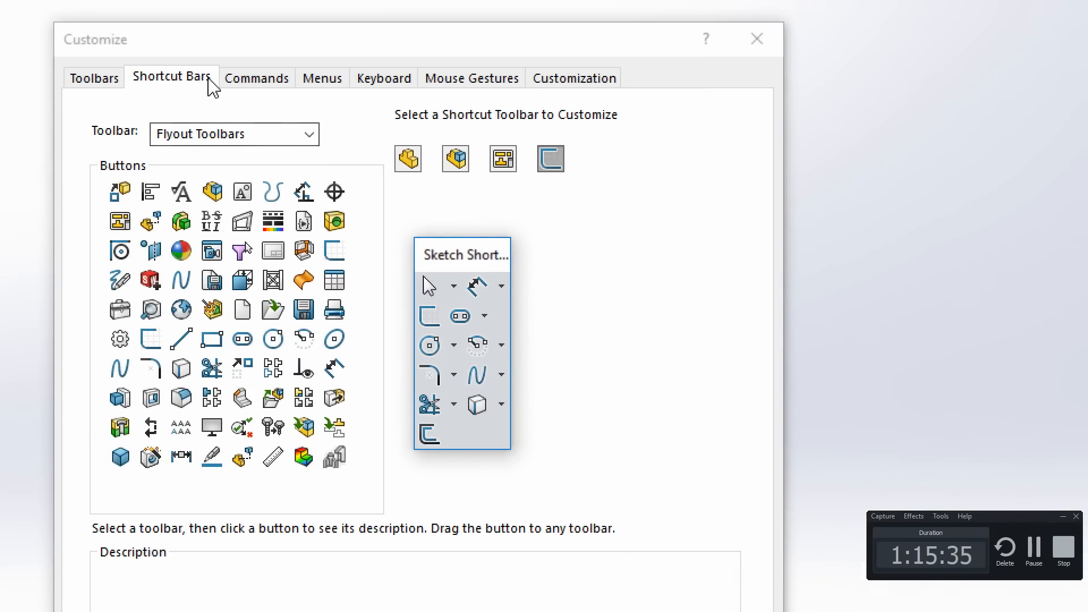
Step: Add separate Line, Corner Rectangle, Center Rectangle and Centerline tools to the sketch shortcut bar and widen it to fit them in one row
click(309, 136)
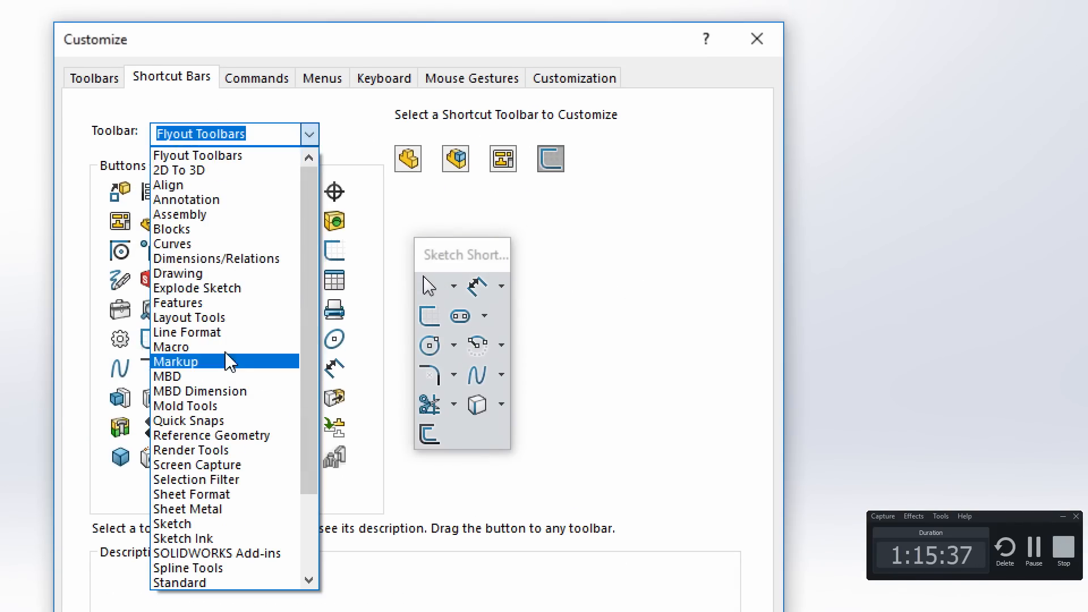
click(208, 526)
mouse_move(151, 220)
mouse_down()
mouse_move(372, 267)
mouse_move(433, 329)
mouse_move(453, 320)
mouse_up()
mouse_move(193, 230)
mouse_down()
mouse_move(418, 287)
mouse_move(485, 334)
mouse_move(431, 371)
mouse_up()
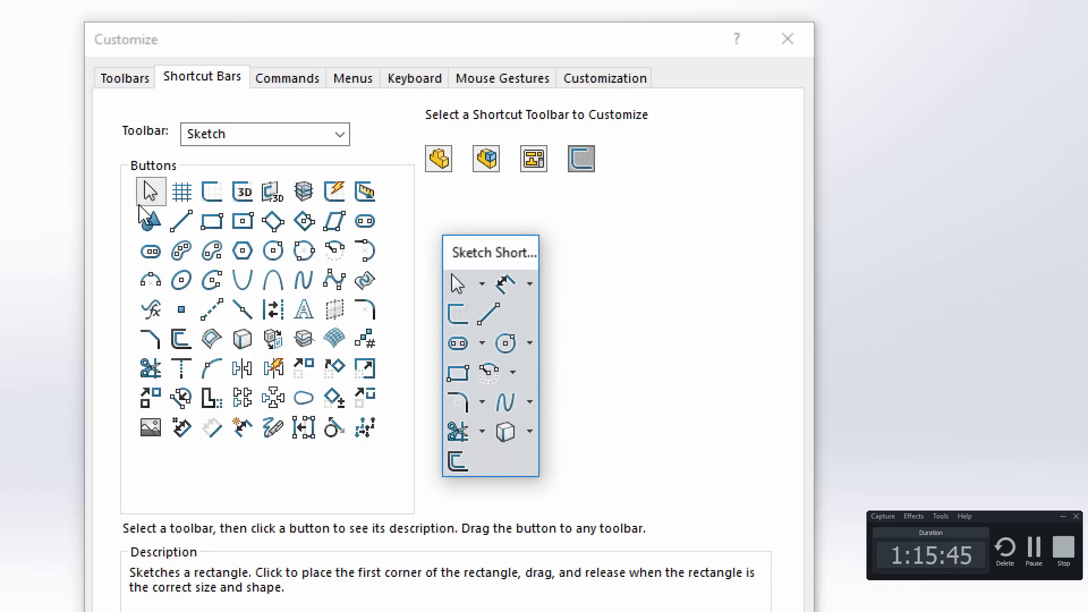
mouse_move(242, 220)
mouse_down()
mouse_move(503, 302)
mouse_move(513, 329)
mouse_move(509, 317)
mouse_up()
drag(456, 375, 492, 334)
mouse_move(221, 303)
mouse_down()
mouse_move(486, 340)
mouse_move(465, 347)
mouse_up()
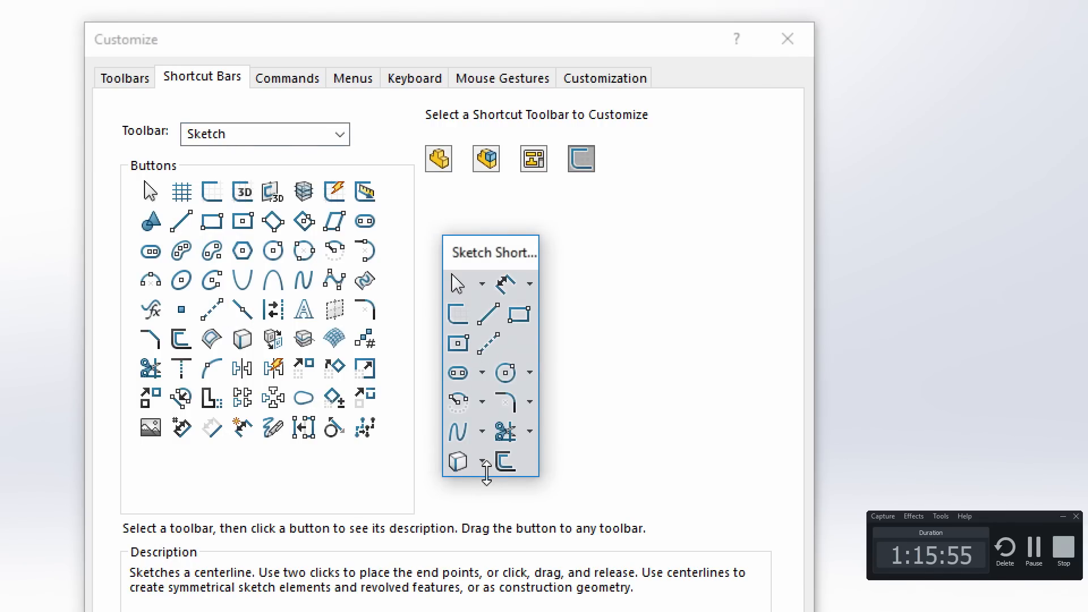
drag(486, 475, 488, 449)
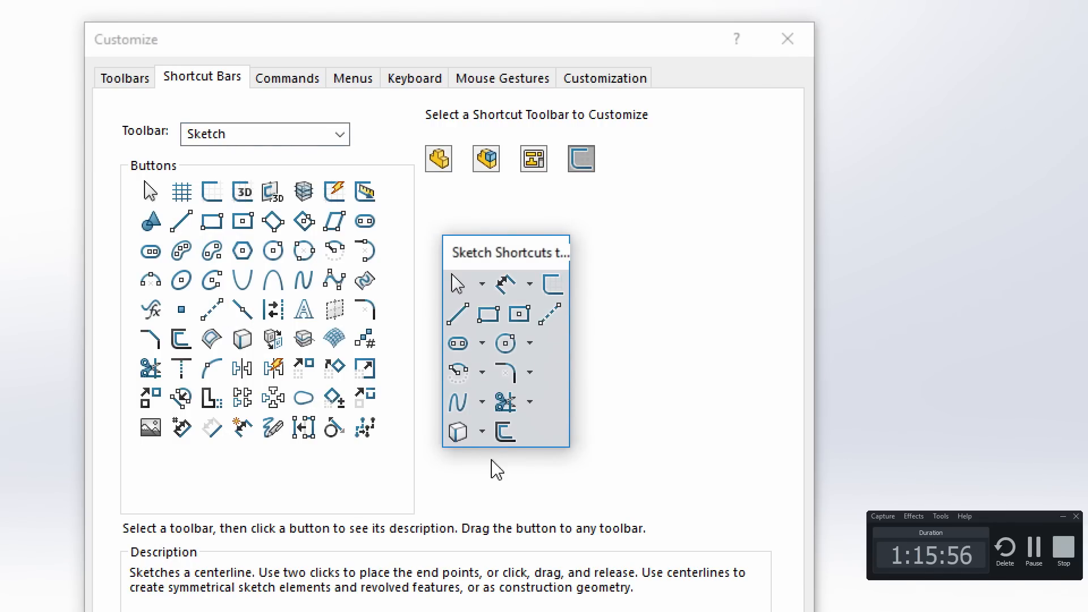
Step: Add the Extruded Boss/Base and Extruded Cut tools to the sketch shortcut bar and apply the customization
click(340, 134)
click(269, 198)
mouse_move(150, 191)
mouse_down()
mouse_move(457, 289)
mouse_move(529, 374)
mouse_up()
drag(339, 199, 535, 390)
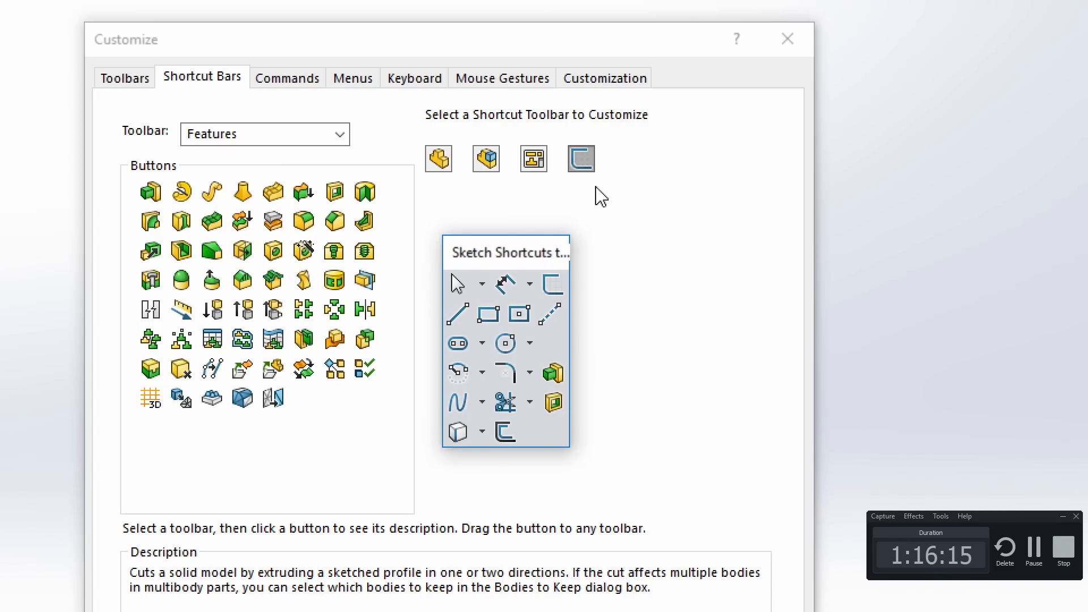
click(438, 168)
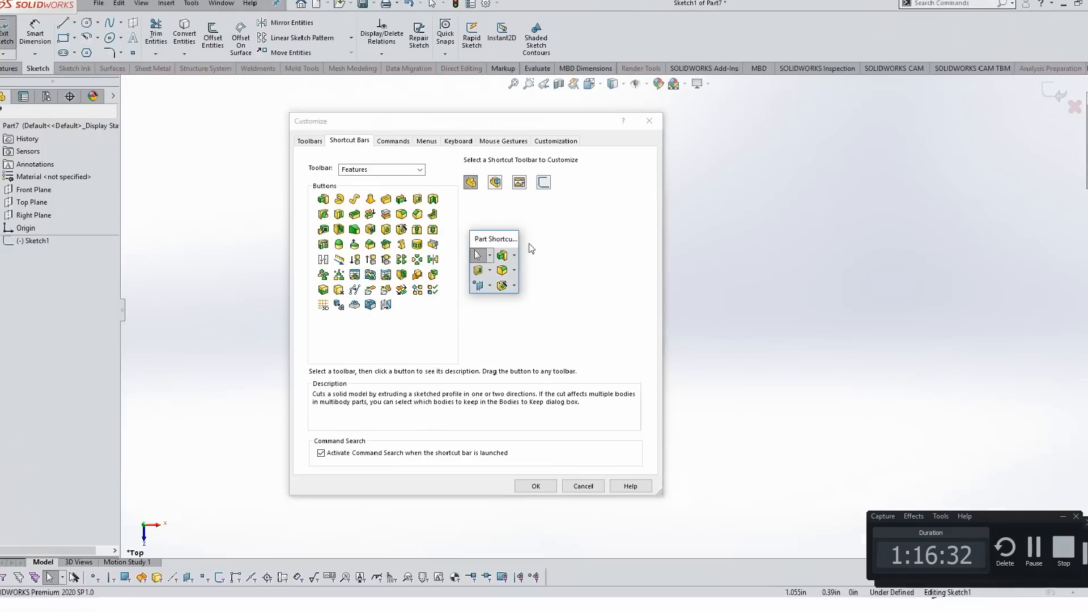
click(536, 486)
Step: Sketch a center rectangle 2.5 in high and 6 in wide centred on the origin
key(s)
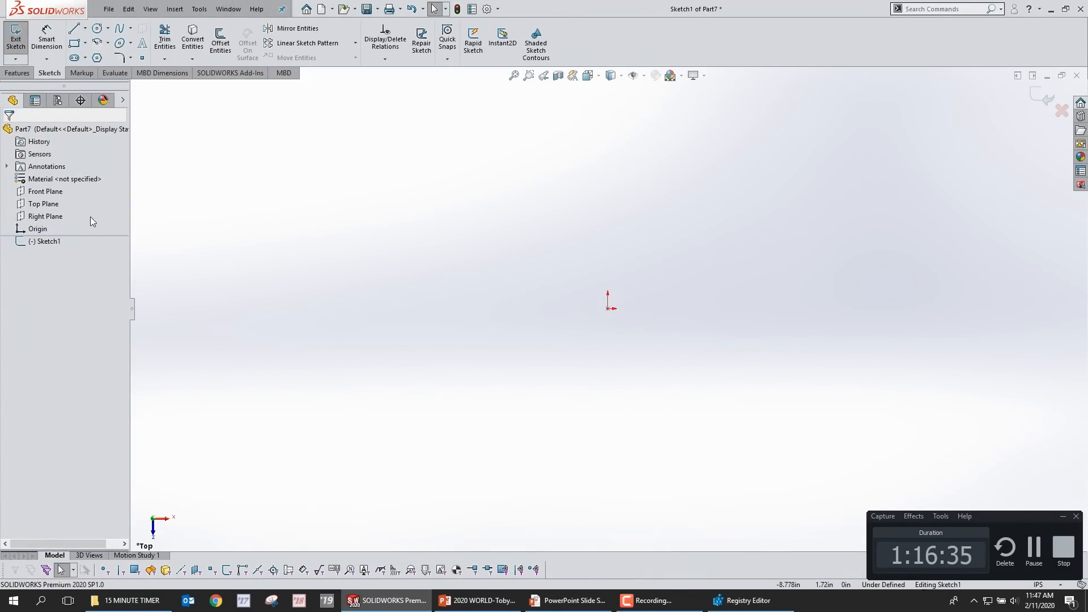
key(s)
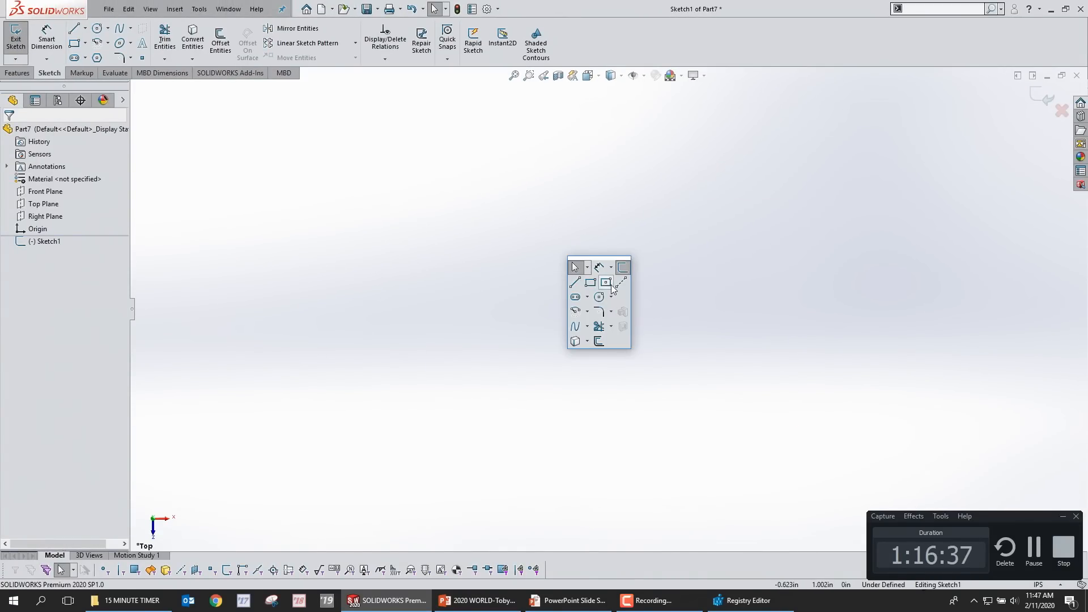
key(Escape)
click(608, 308)
text(2.5)
key(Tab)
text(6)
key(Return)
Step: Extrude the rectangle into a solid block with a blind depth of 0.75 in
key(s)
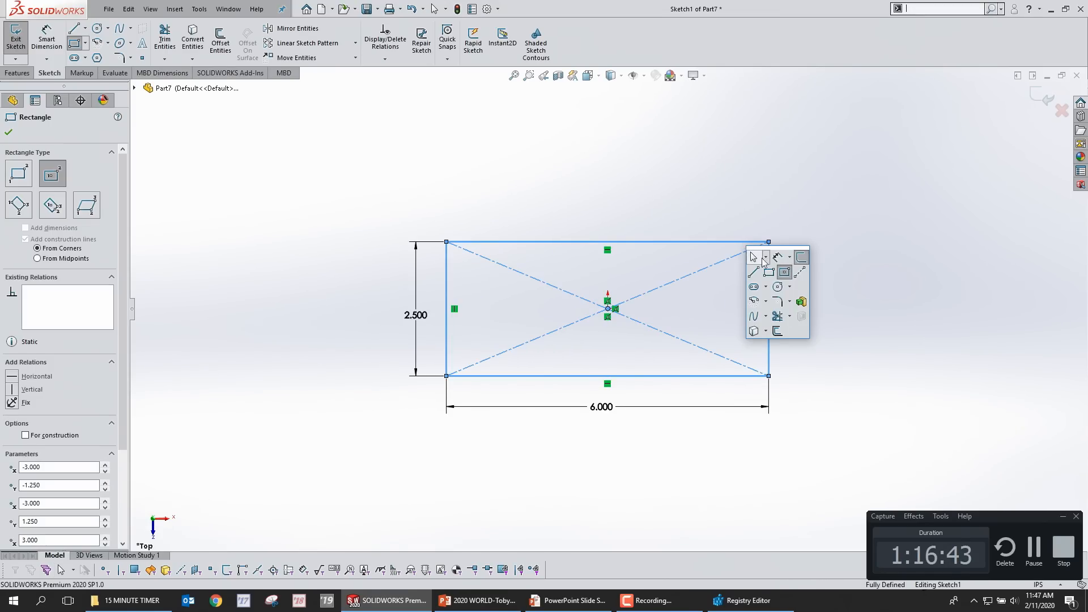
click(801, 301)
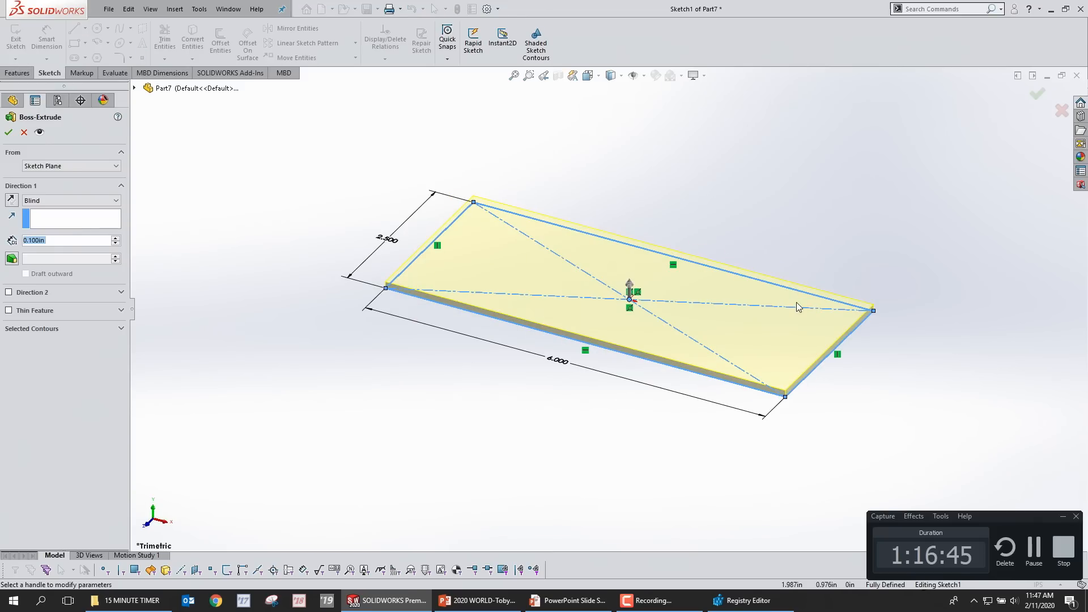
text(1)
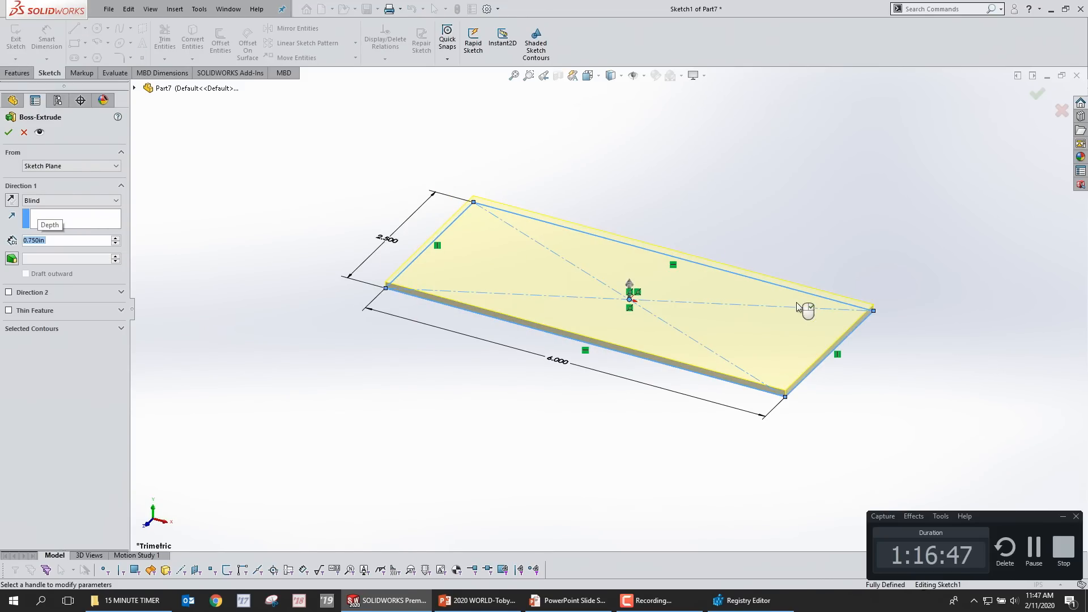
key(Return)
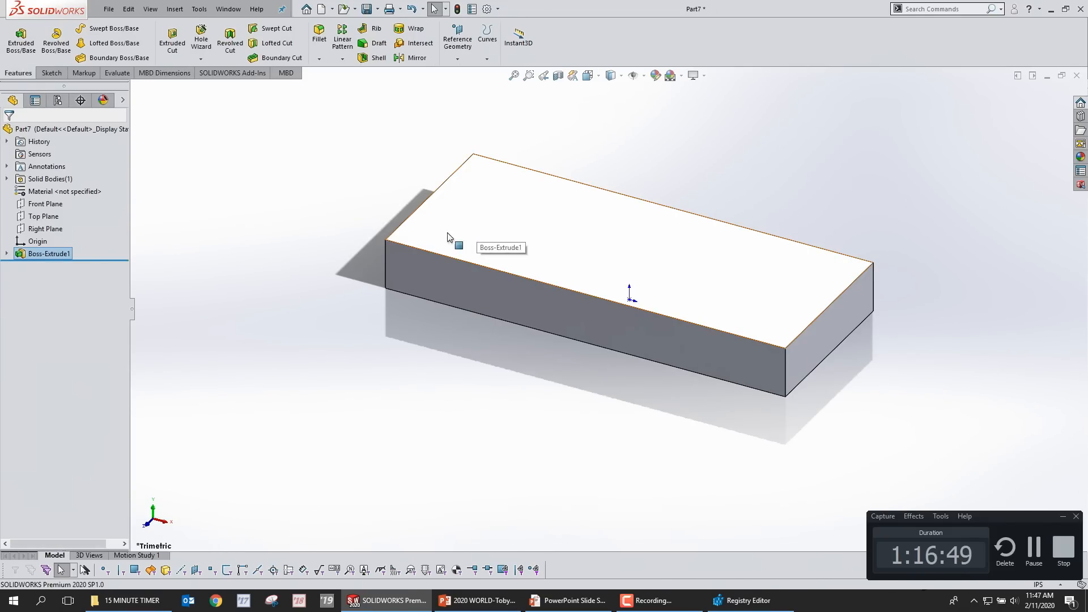
Step: Add constant size fillets of 0.5 in radius to the two vertical edges at one short end of the block
click(376, 212)
click(462, 226)
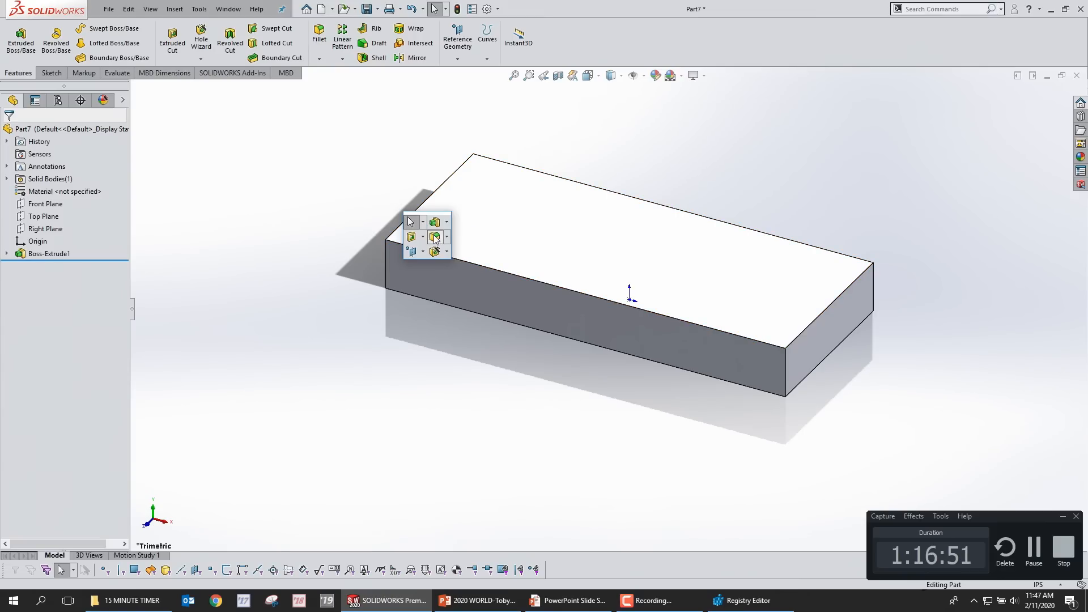
click(417, 258)
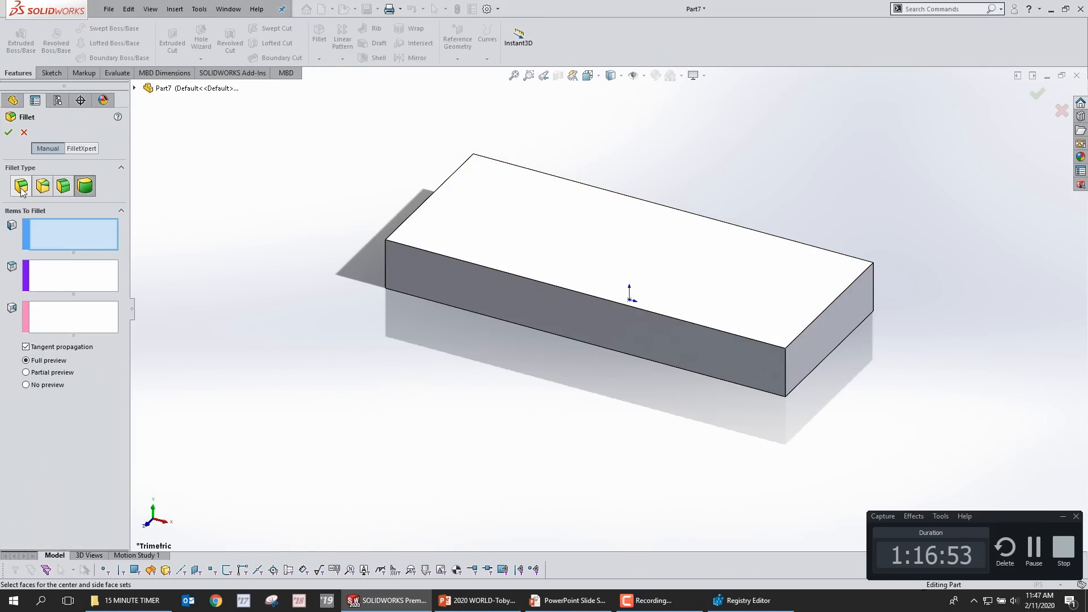
click(386, 262)
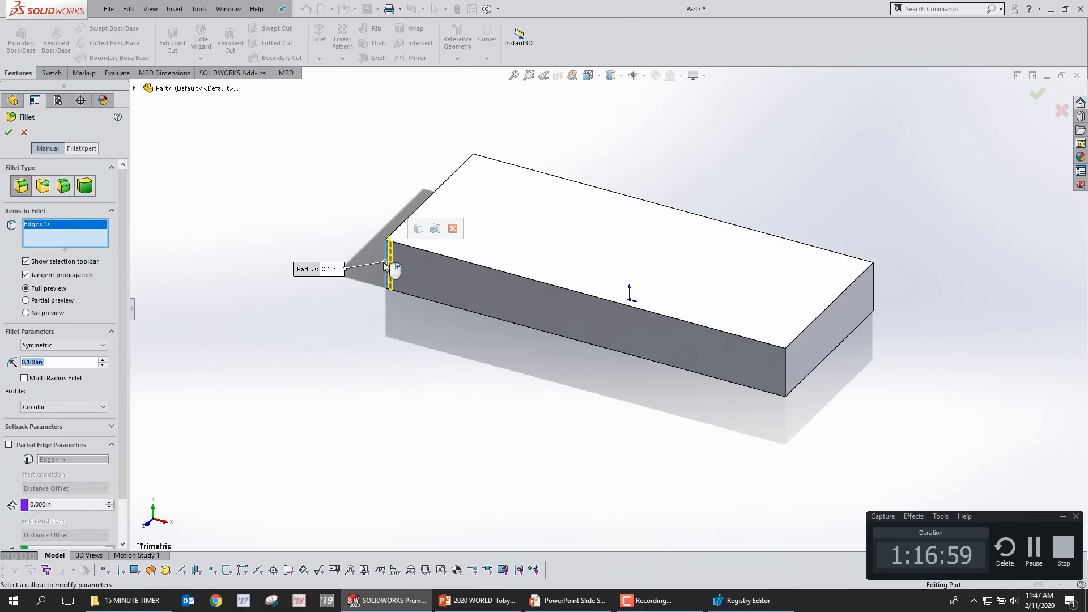
text(0.5)
key(Return)
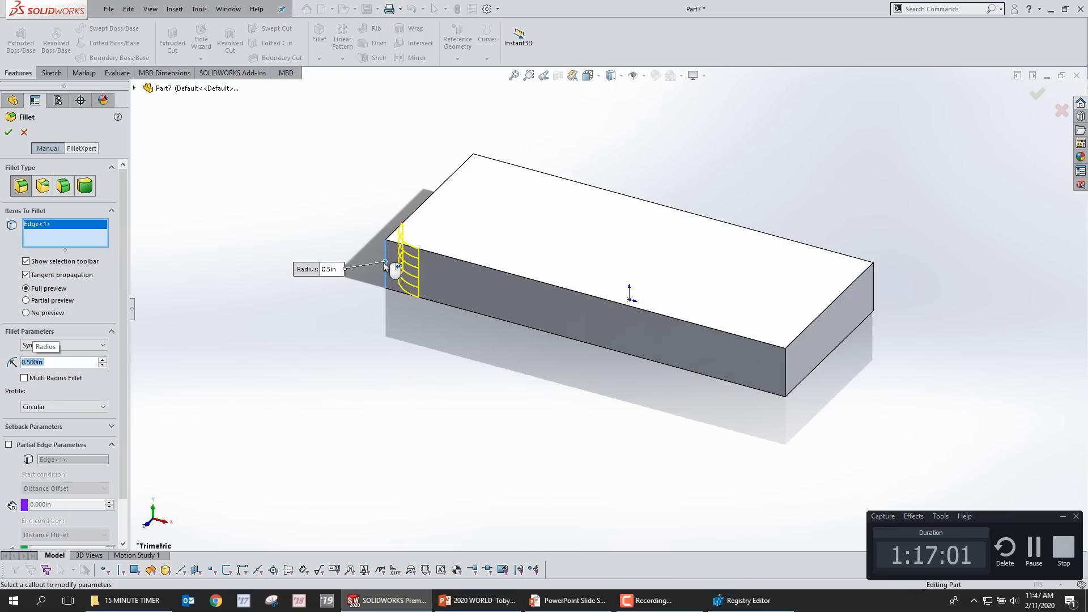
right_click(475, 181)
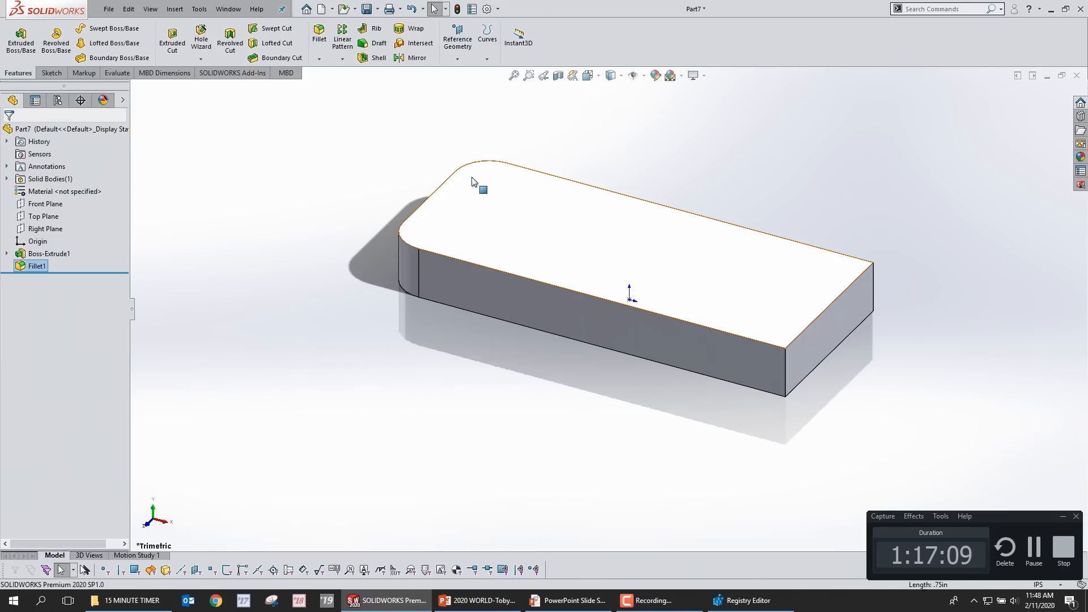
Step: Sketch a 1.25 in diameter circle centred on the origin on the block's top face
click(648, 247)
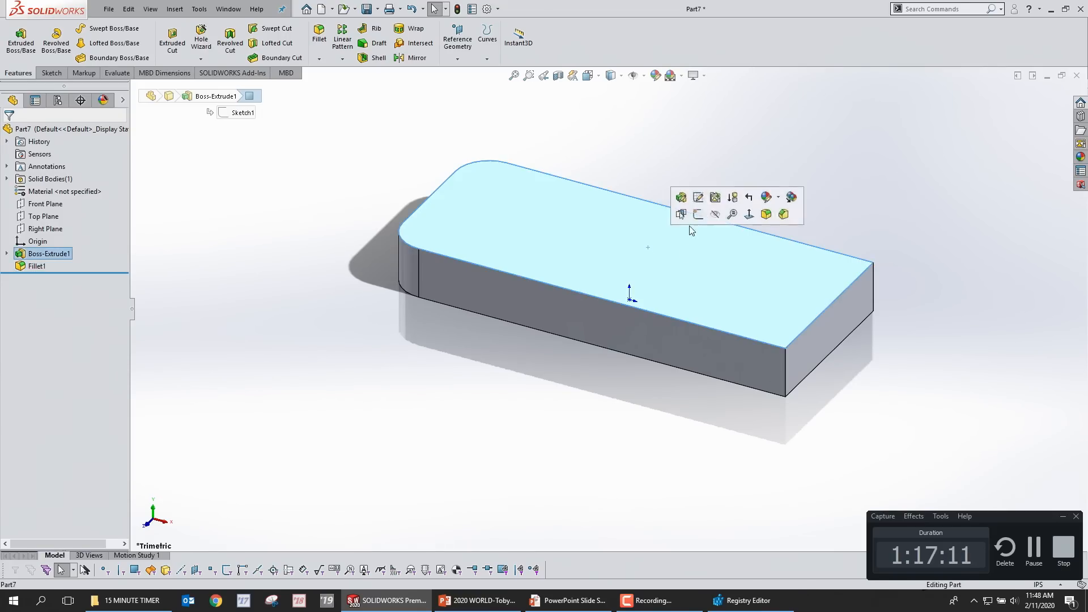
click(697, 214)
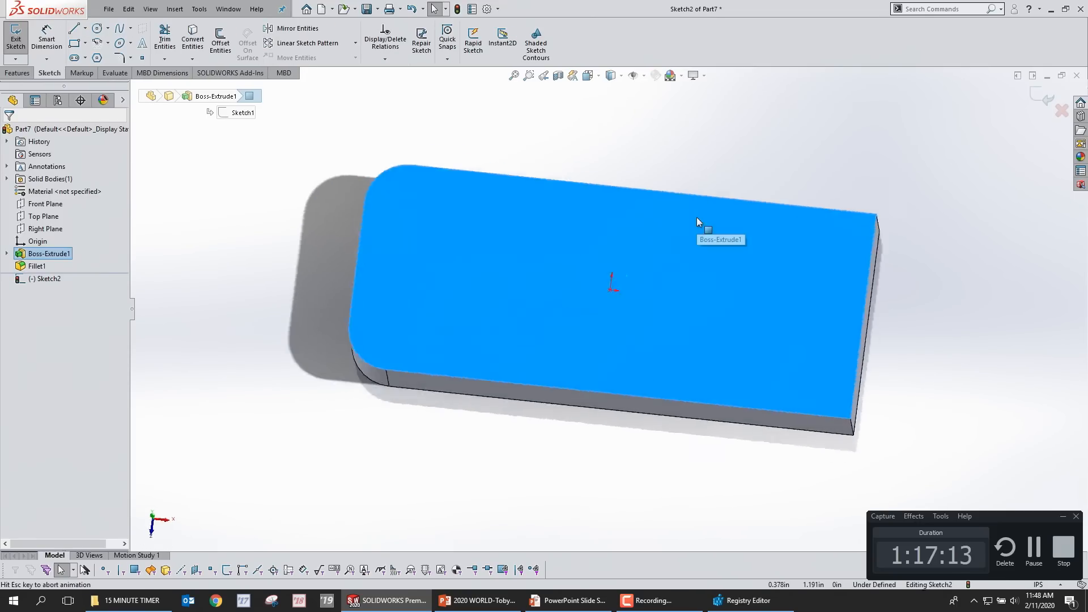
key(s)
click(735, 260)
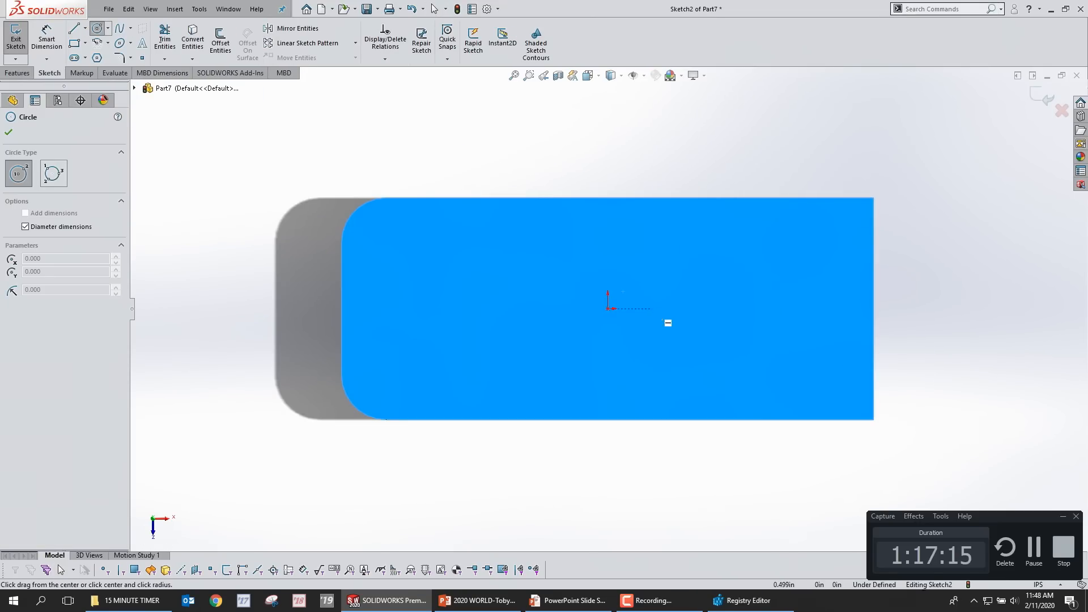
click(609, 308)
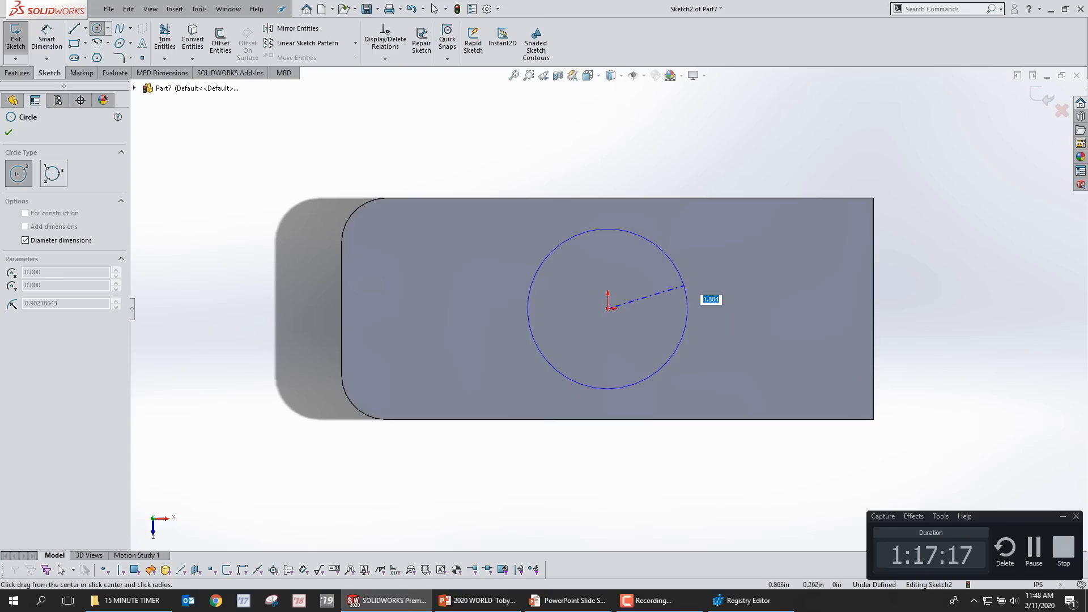
text(1.25)
key(Return)
Step: Cut the circle through the block with an Extruded Cut set to Through All
key(s)
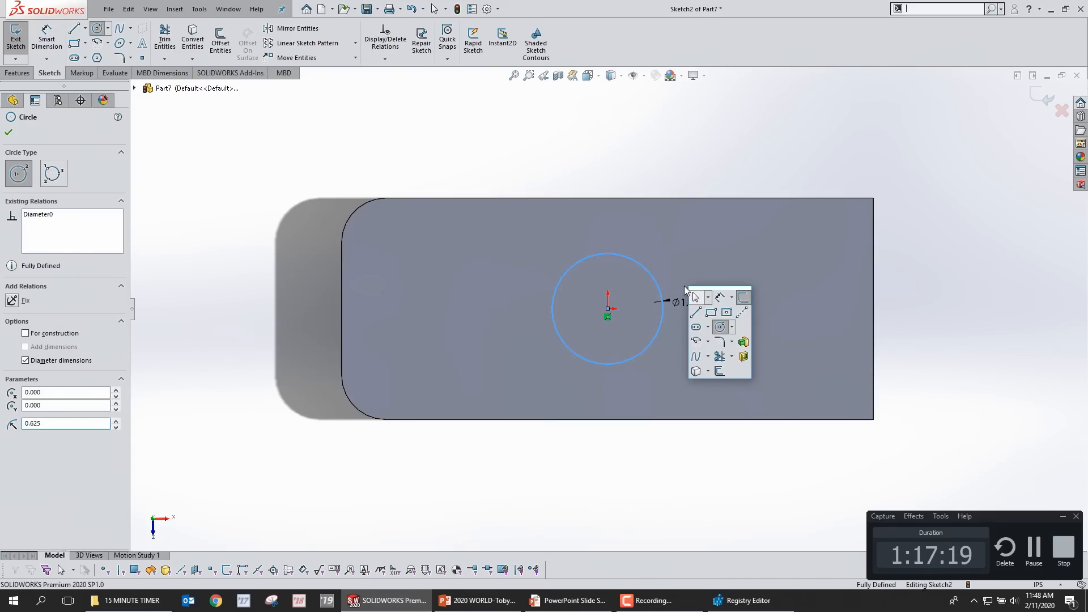
click(743, 357)
right_click(743, 355)
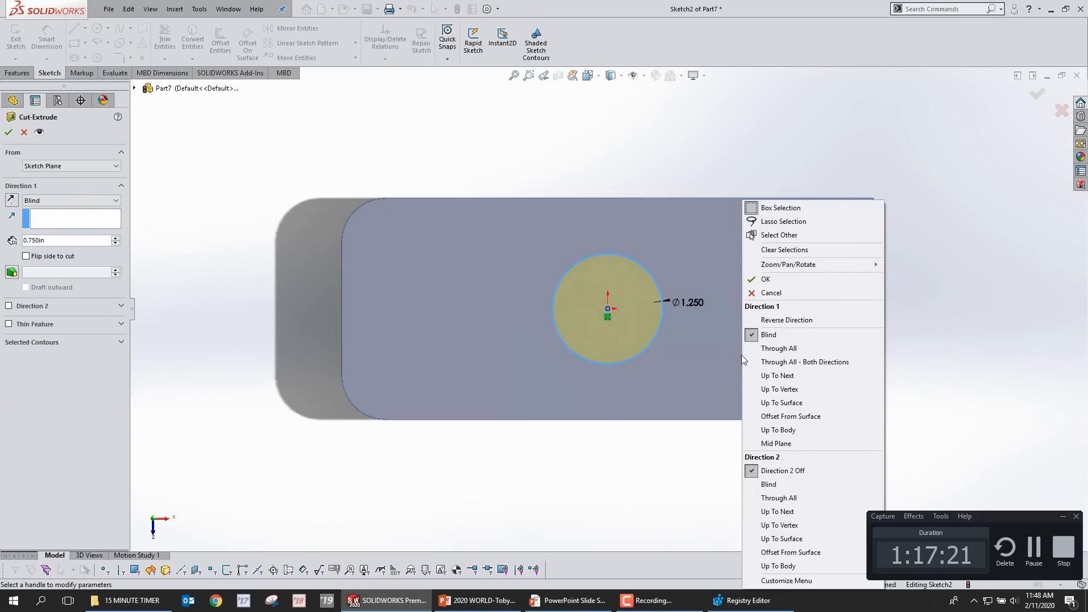
click(780, 349)
key(Return)
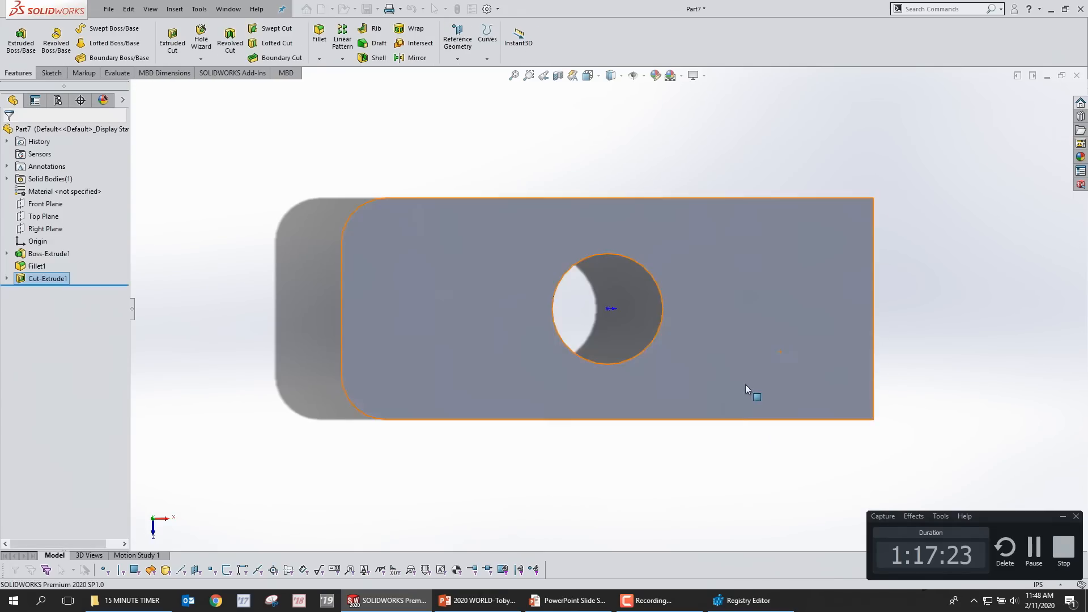
Step: Sketch a 0.5 in diameter circle on the unfilleted end face, centred on its upper front corner
click(762, 374)
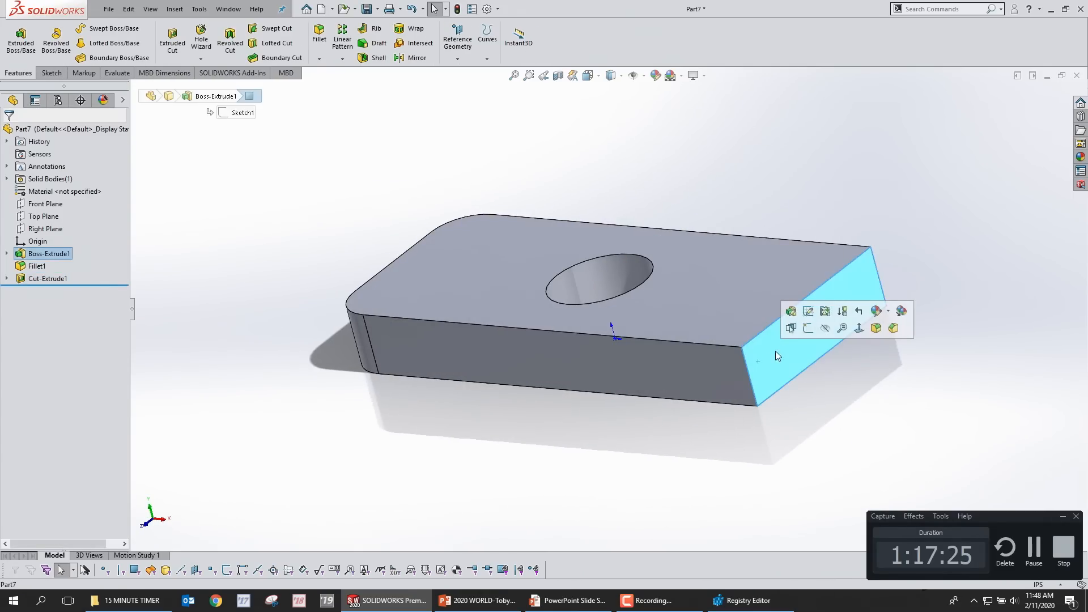
click(807, 330)
key(s)
click(799, 377)
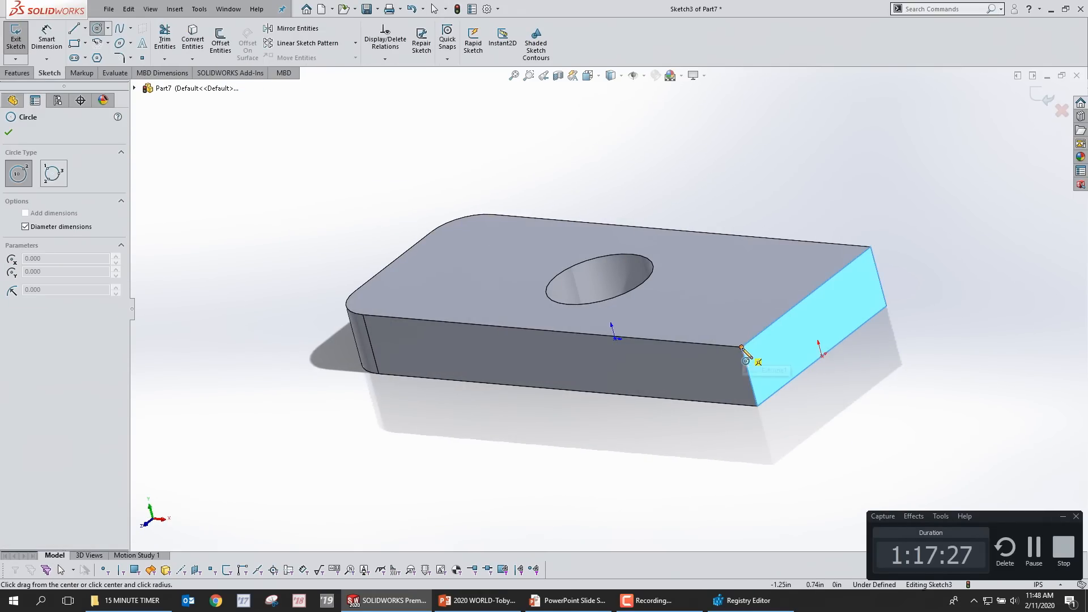
click(742, 346)
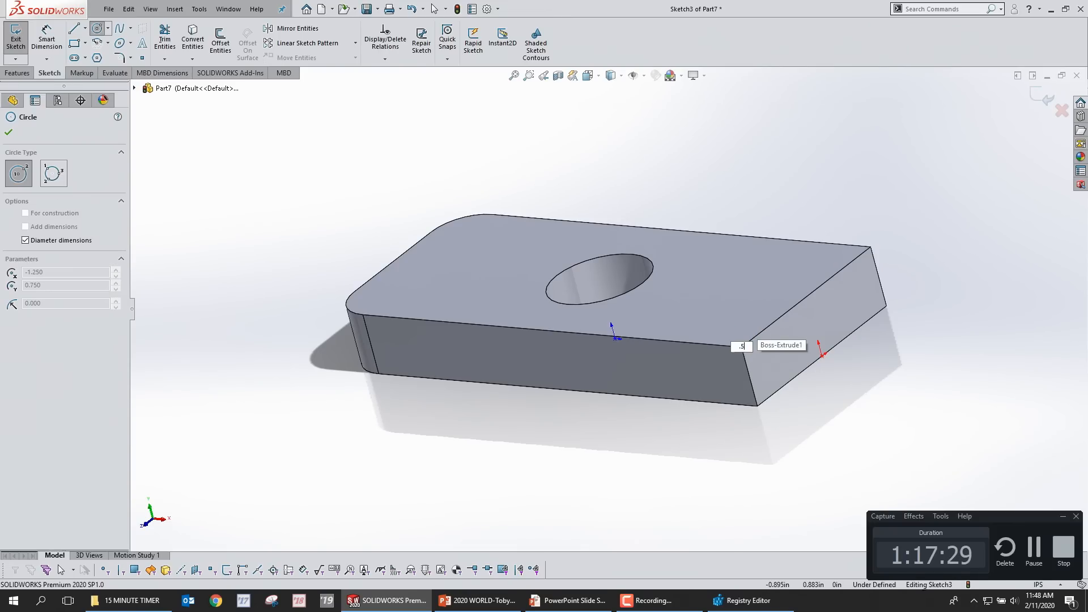
key(Return)
Step: Cut the circle along the block's front top edge, Up To Vertex at the far end where the corner fillet starts
key(s)
click(416, 381)
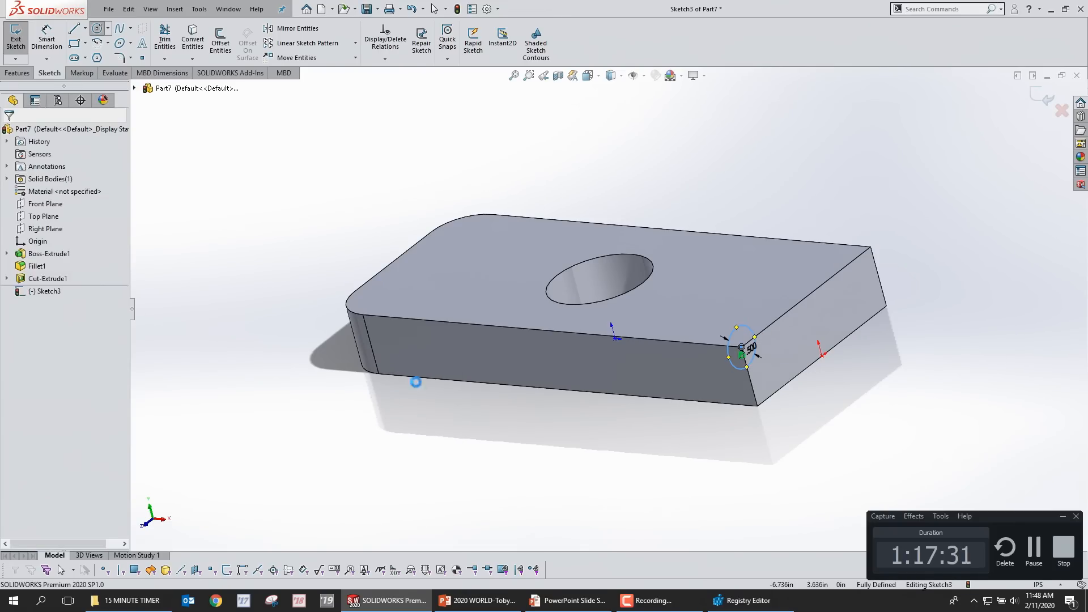
click(362, 314)
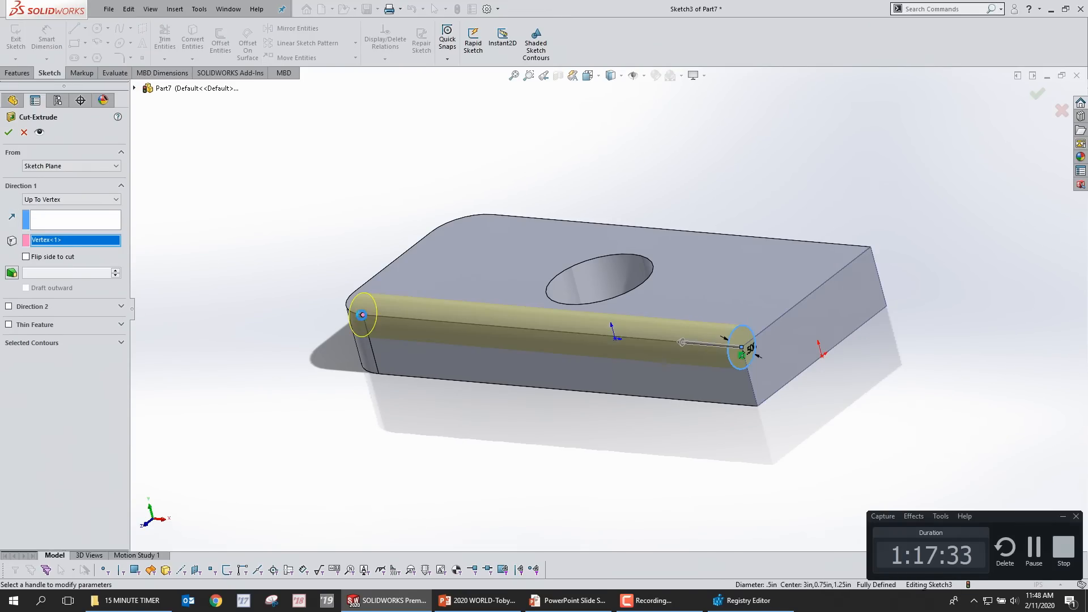
key(Return)
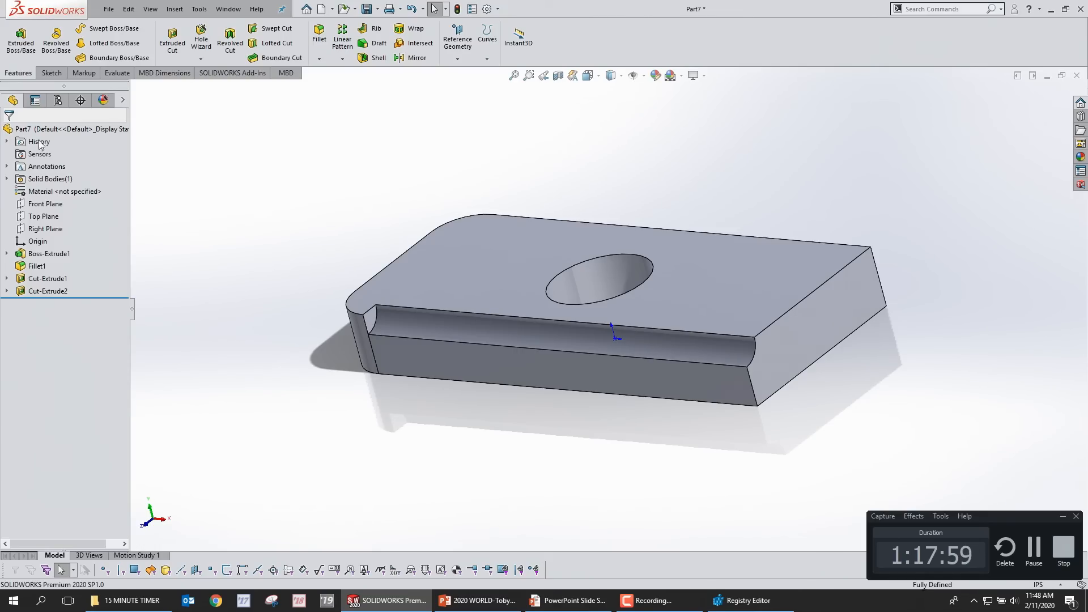
click(594, 602)
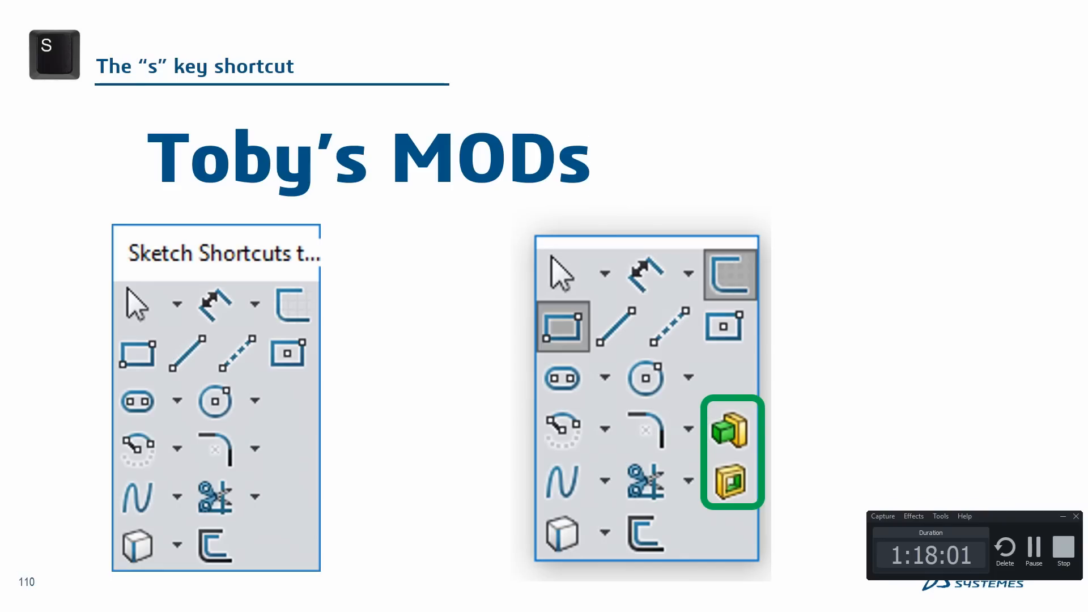
click(521, 295)
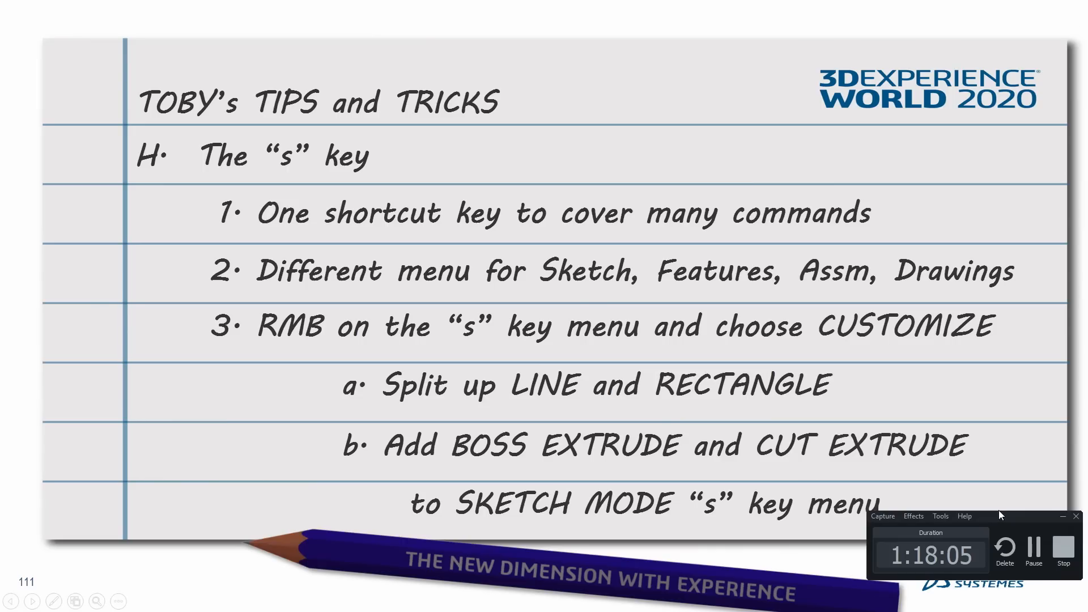
drag(1001, 515, 1001, 531)
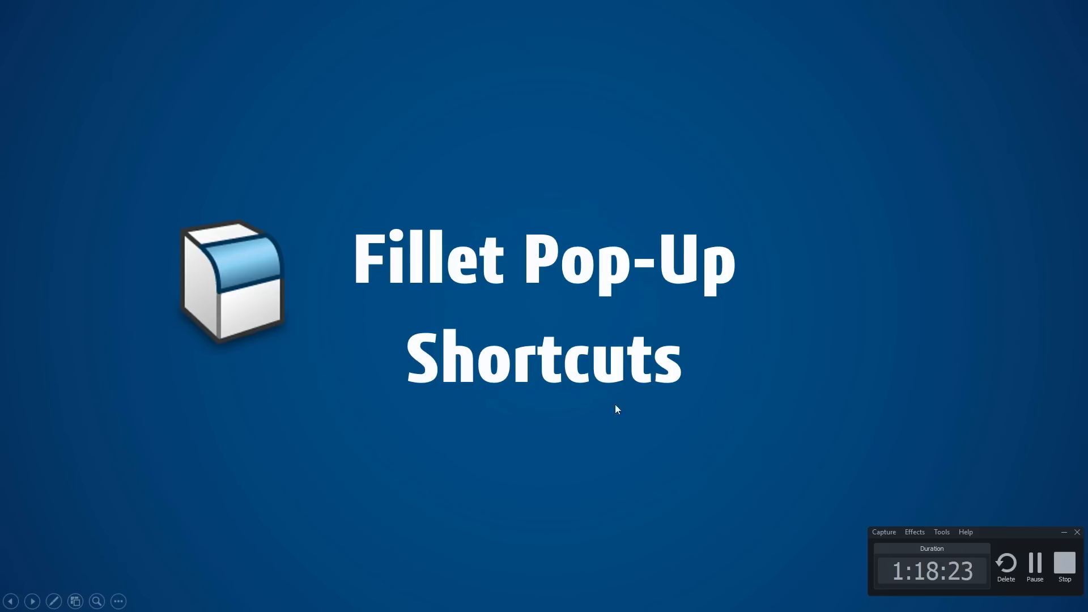
click(538, 379)
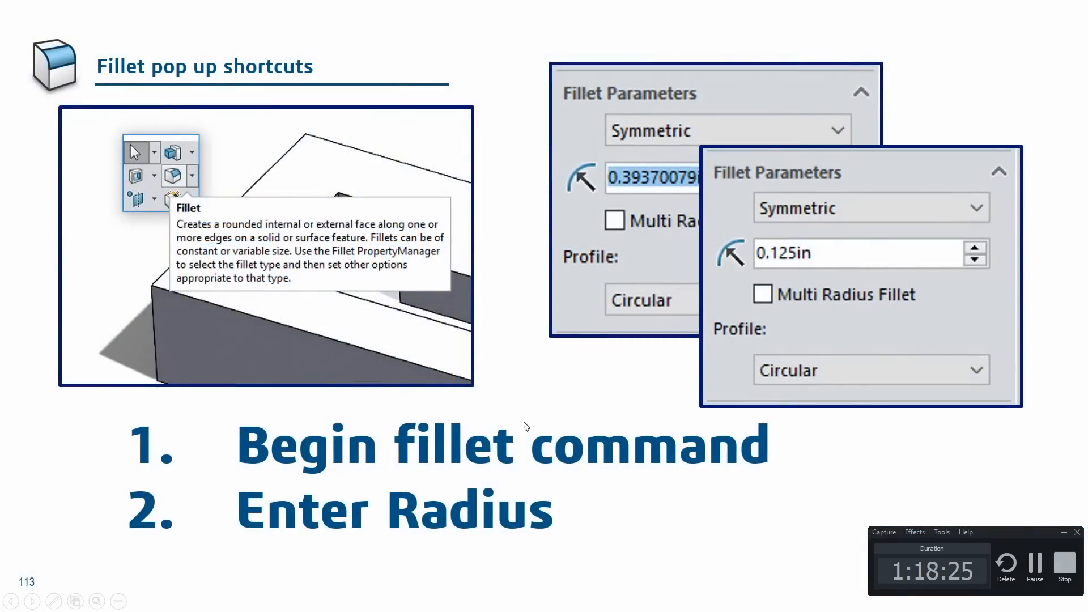
Step: Switch back to SOLIDWORKS and roll the part's history back to just after the base block extrusion
key(super)
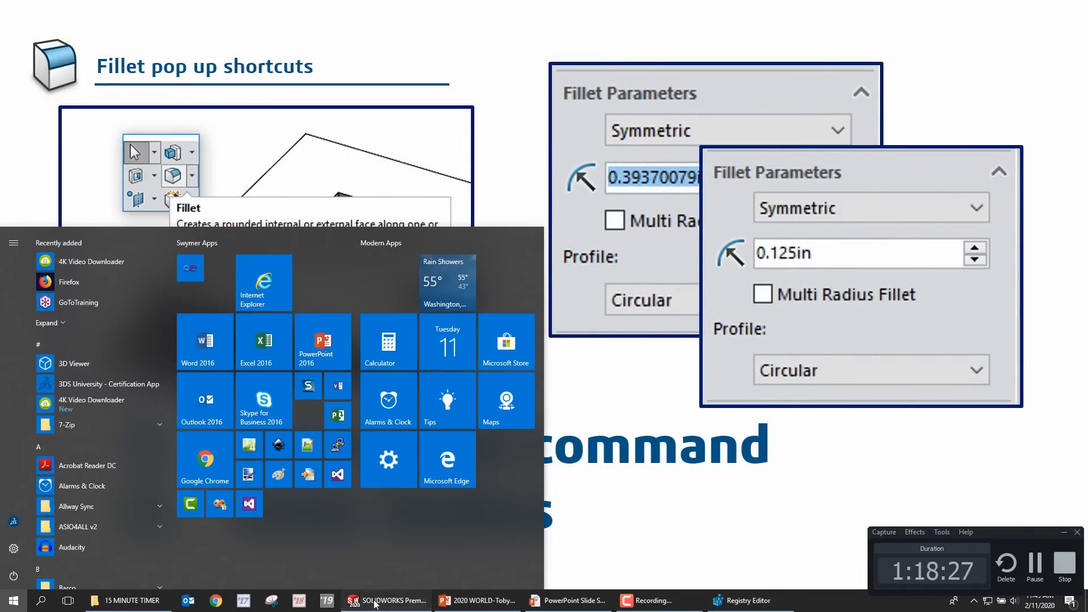
click(374, 601)
drag(121, 306, 116, 260)
middle_drag(473, 394, 351, 295)
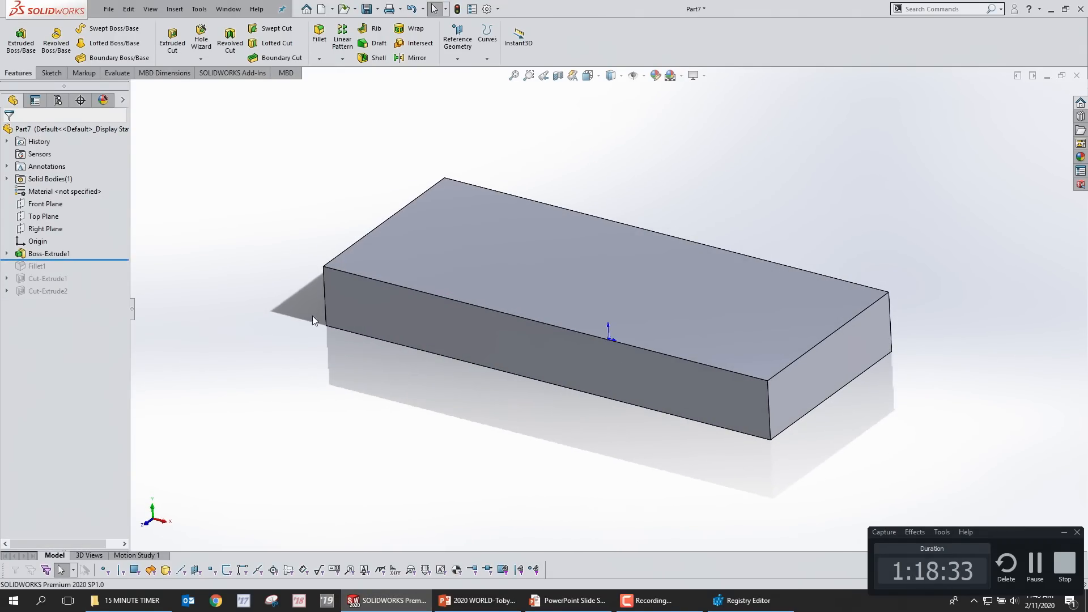
Step: Fillet all four vertical corner edges of the block with a 1 in radius, selecting the matching edges from a single picked one
scroll(300, 286, down, 2)
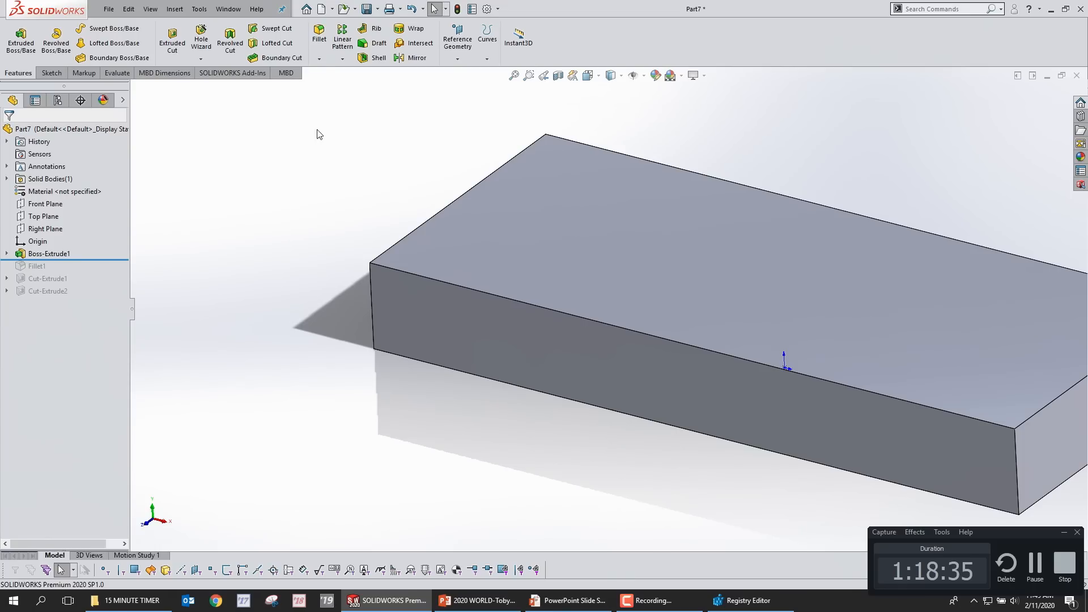
key(s)
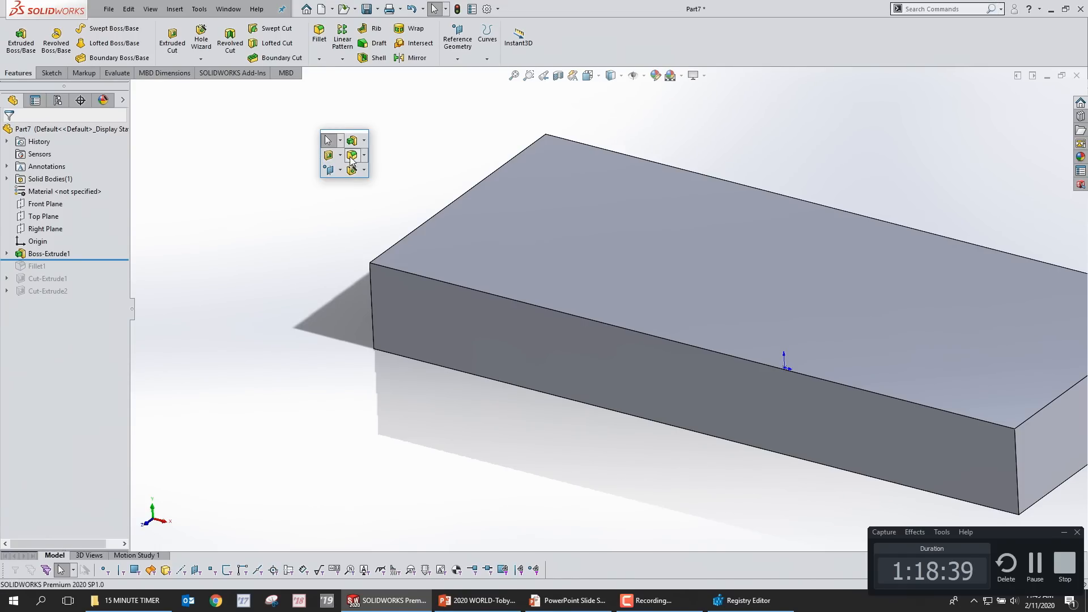
click(352, 141)
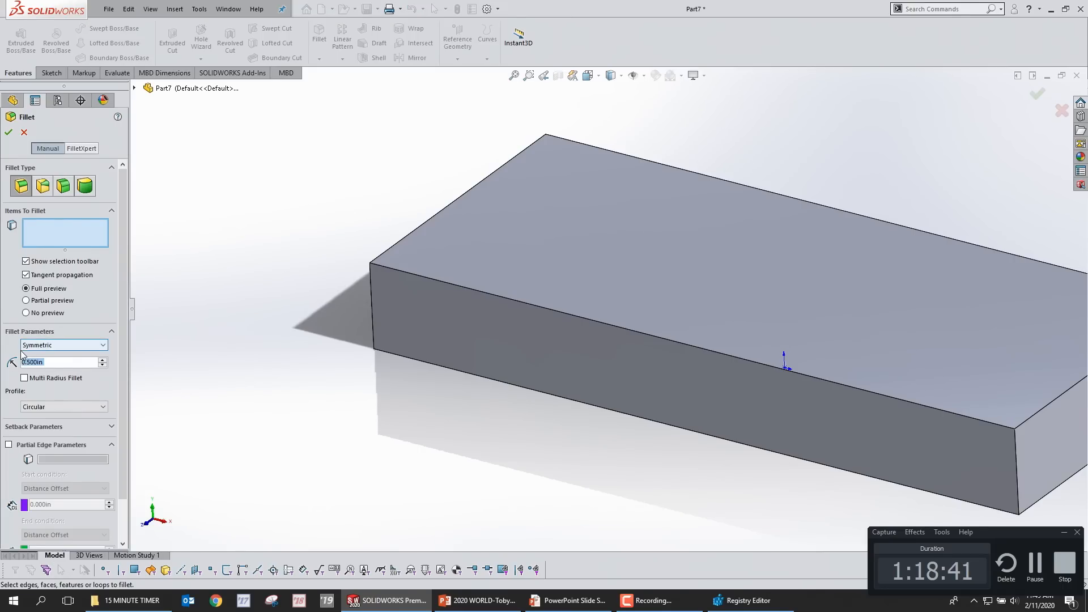
text(1)
key(Return)
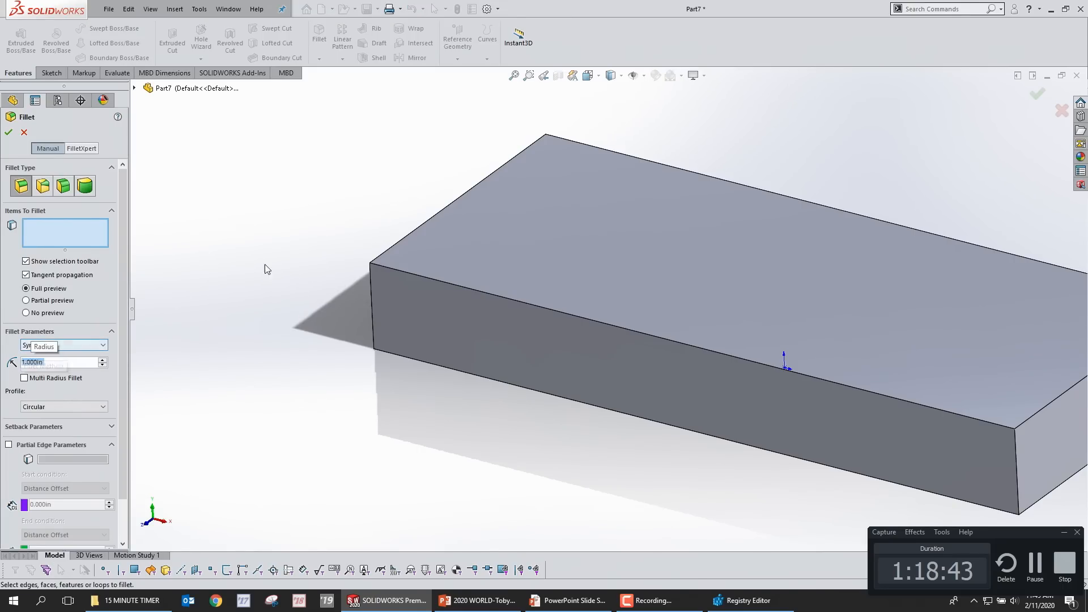
click(372, 295)
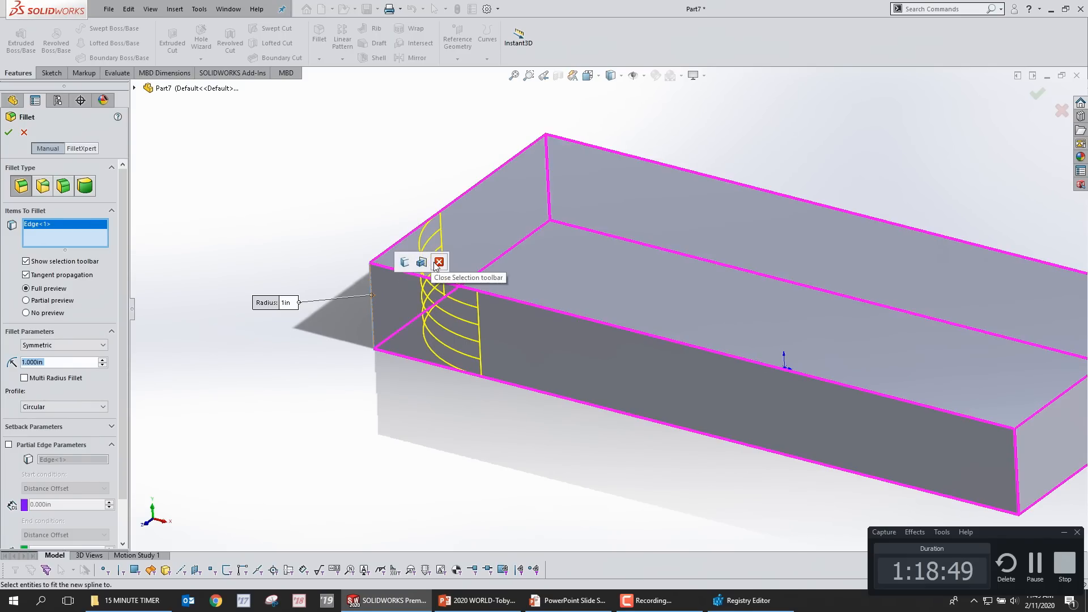
click(403, 263)
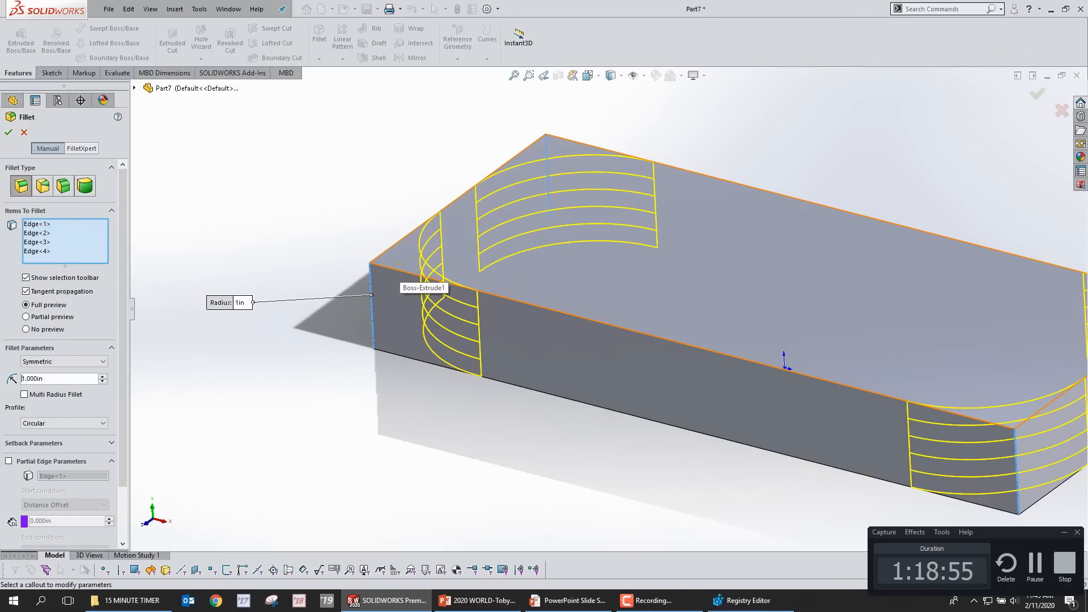
key(Return)
Step: Sketch a 1.25 by 3 in center rectangle in the middle of the block's top face
scroll(613, 317, up, 2)
scroll(1034, 417, down, 1)
click(594, 248)
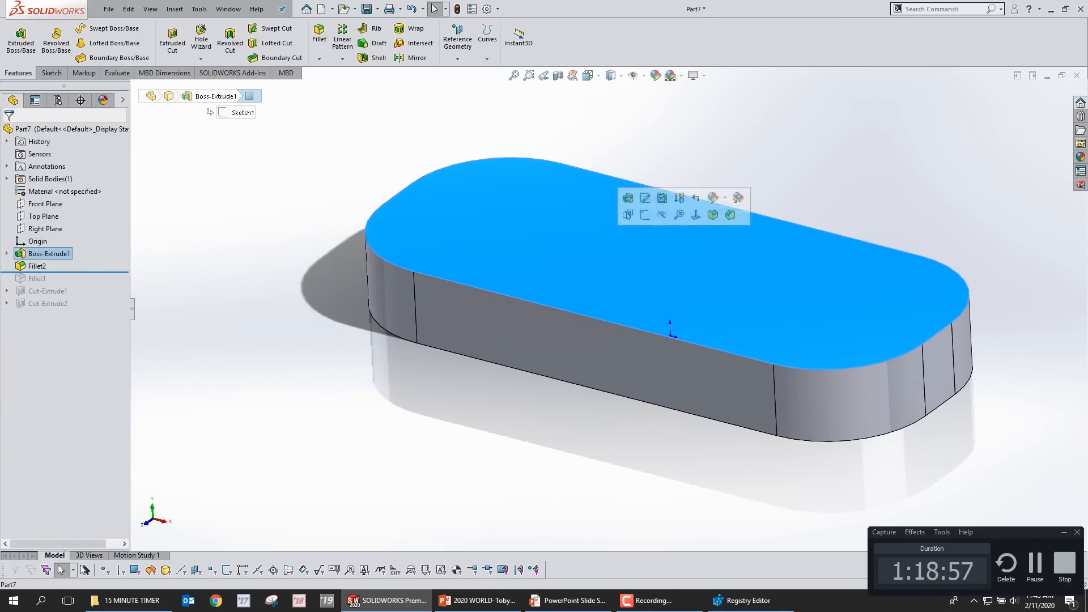
click(644, 214)
key(s)
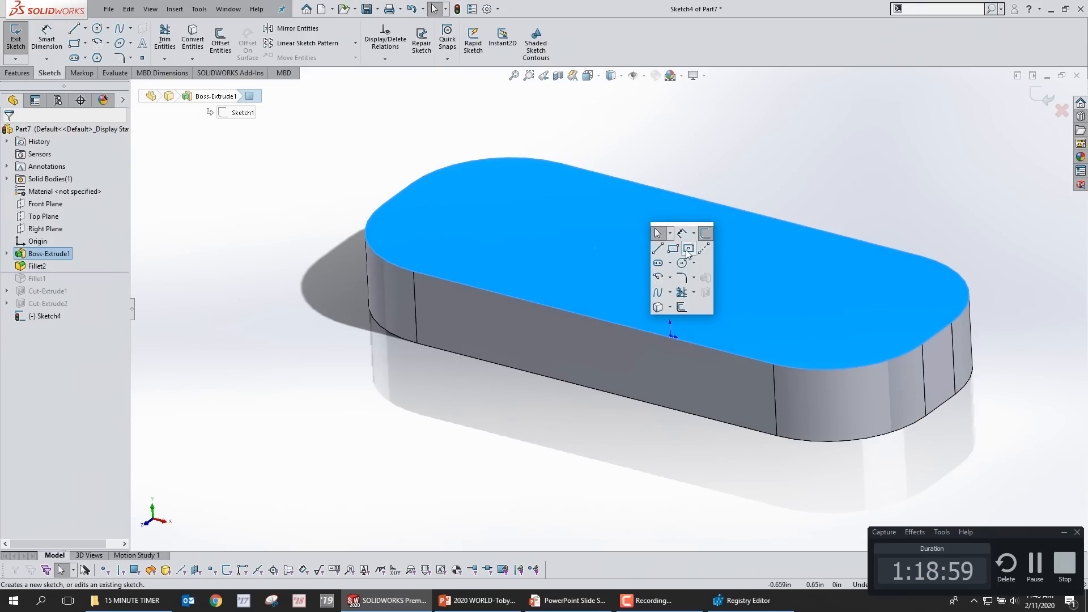
click(688, 248)
click(670, 263)
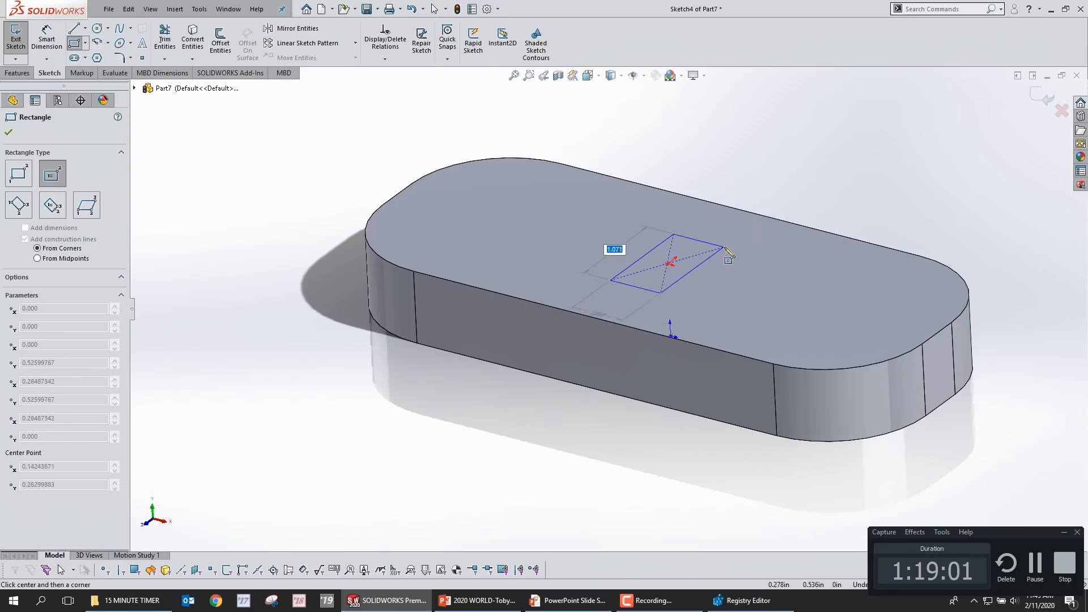
text(1.25)
key(Tab)
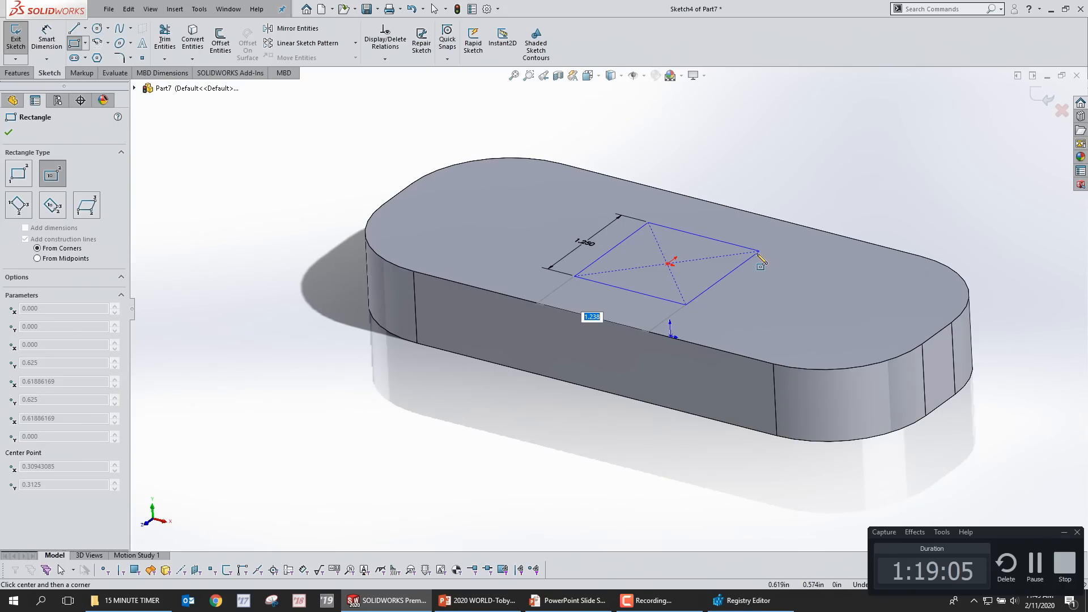
text(3)
key(Return)
Step: Cut the rectangle 0.5 in deep into the block to form a pocket
key(s)
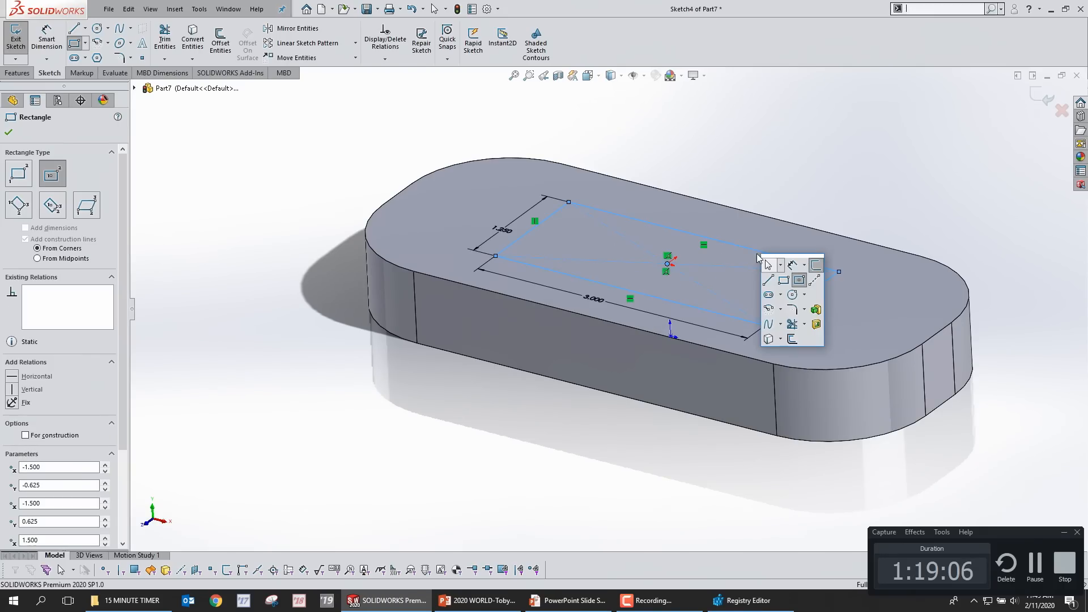
click(816, 324)
text(0.5)
key(Return)
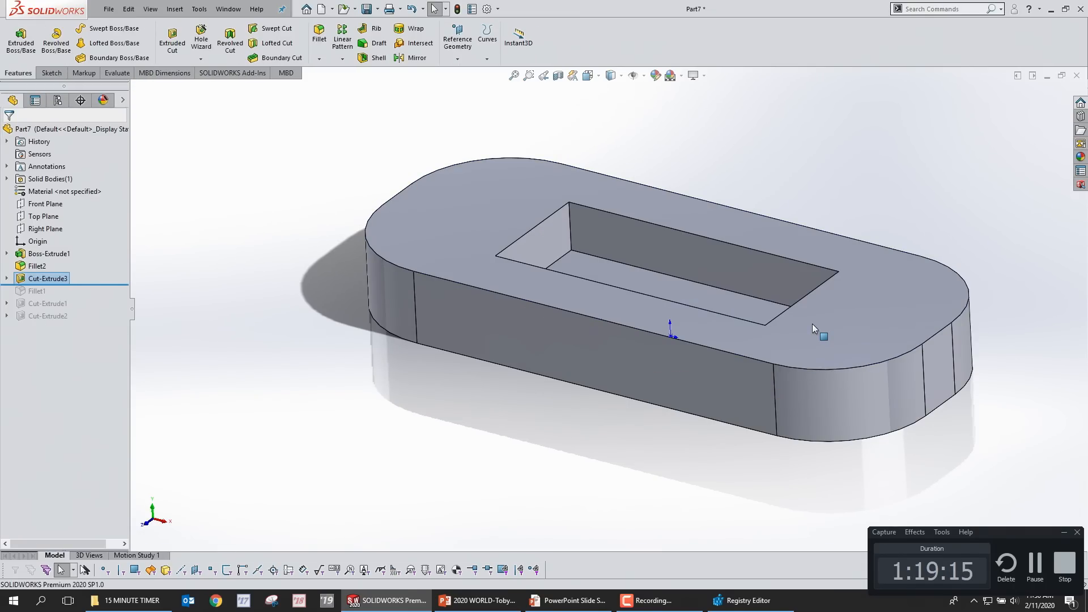
Step: Fillet the pocket's four vertical corner edges with a 0.125 in radius, selecting the matching edges from a single picked one
click(812, 324)
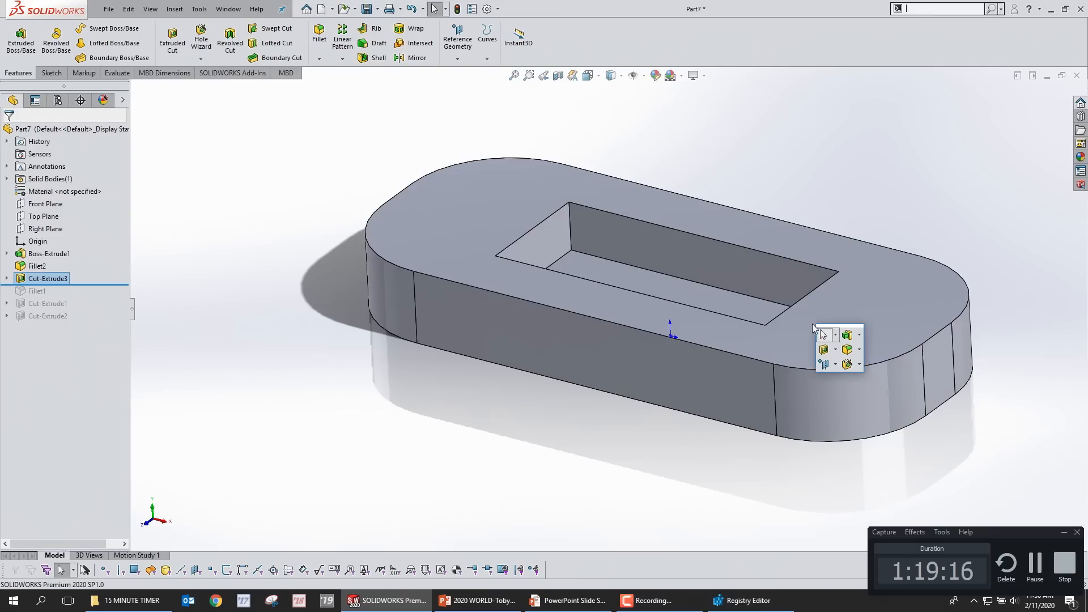
click(846, 350)
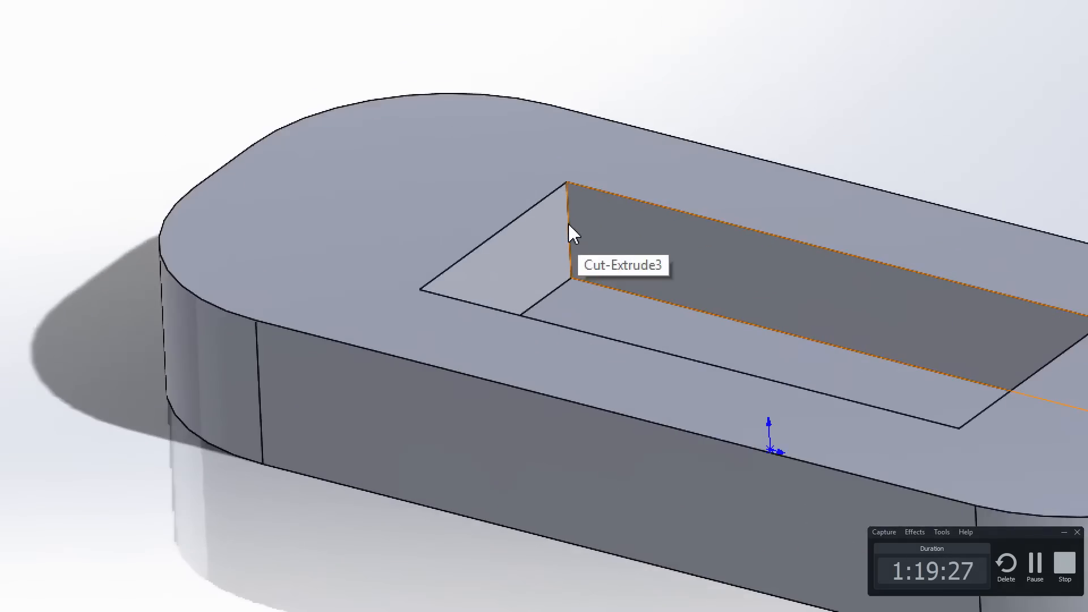
click(568, 223)
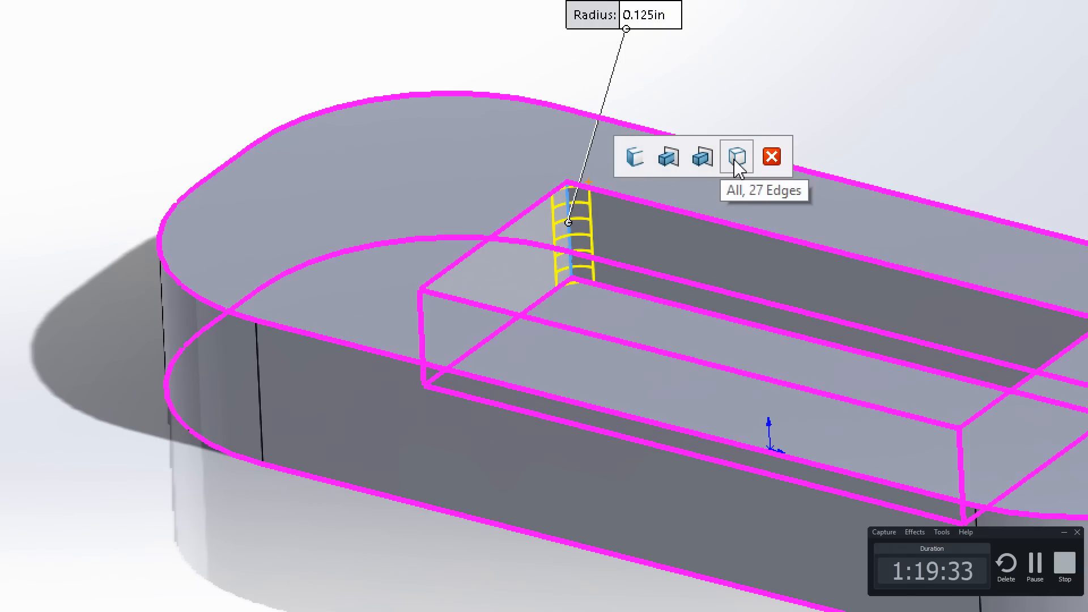
click(647, 160)
right_click(648, 161)
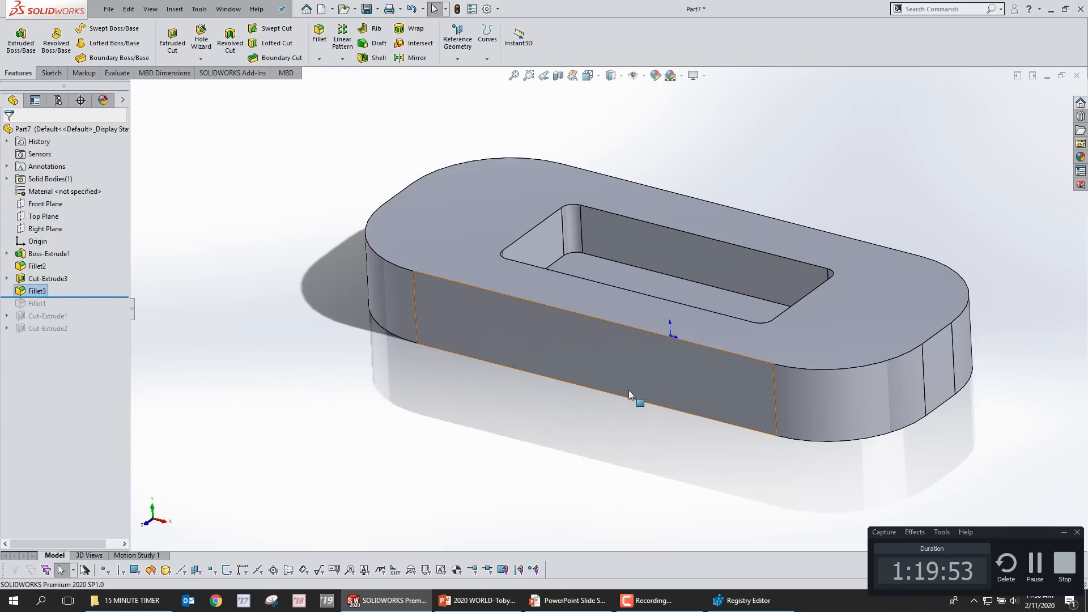
click(773, 197)
scroll(754, 270, up, 2)
scroll(760, 264, down, 2)
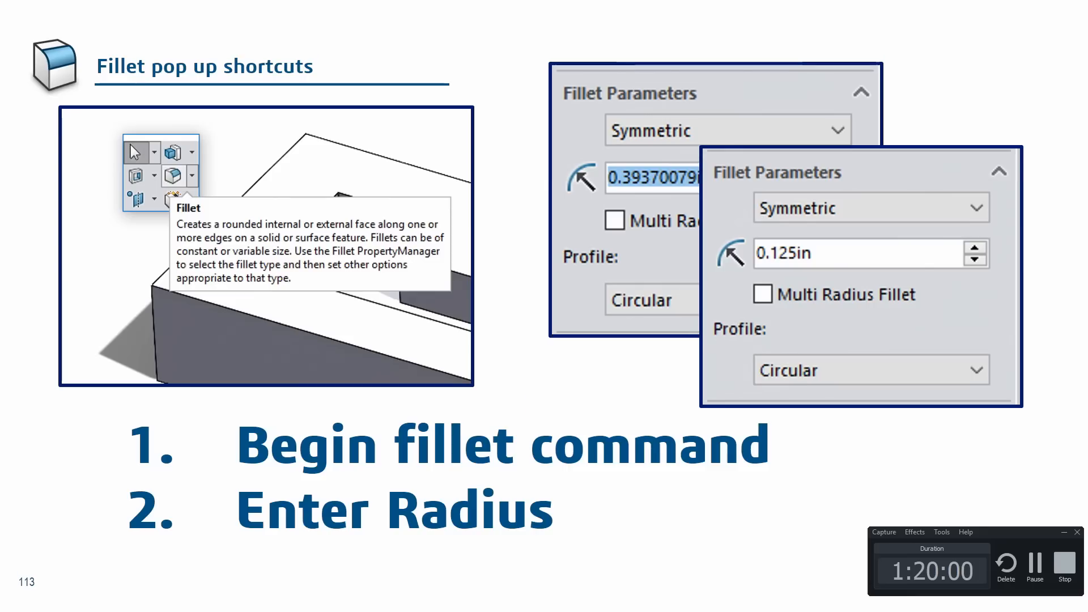
click(593, 408)
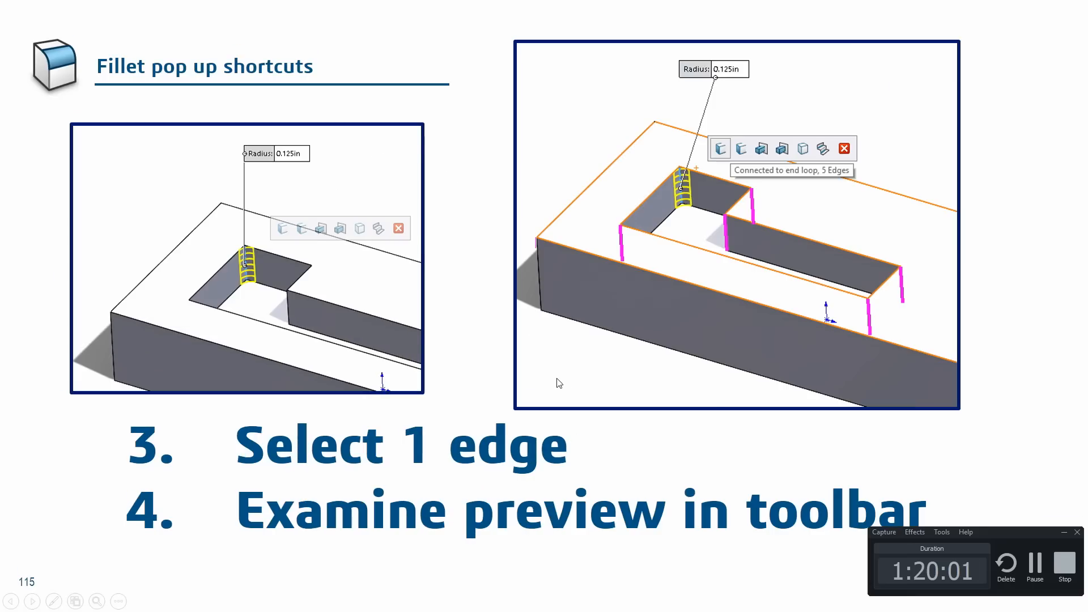
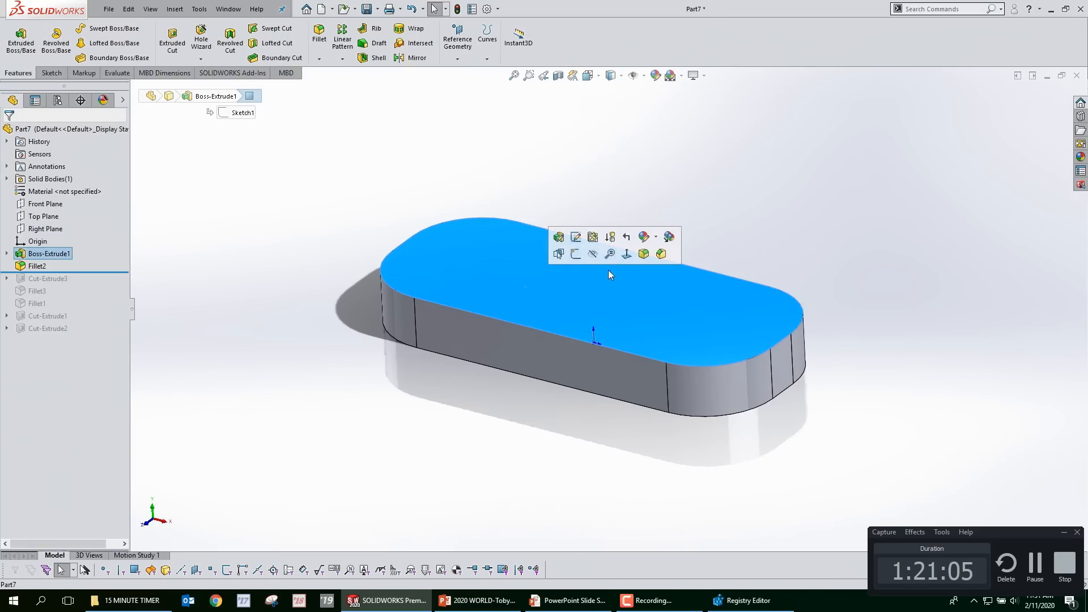
Step: Sketch a corner rectangle about 3.56 by 3.25 in on the top face, covering the block's half to one side of the midline
click(569, 250)
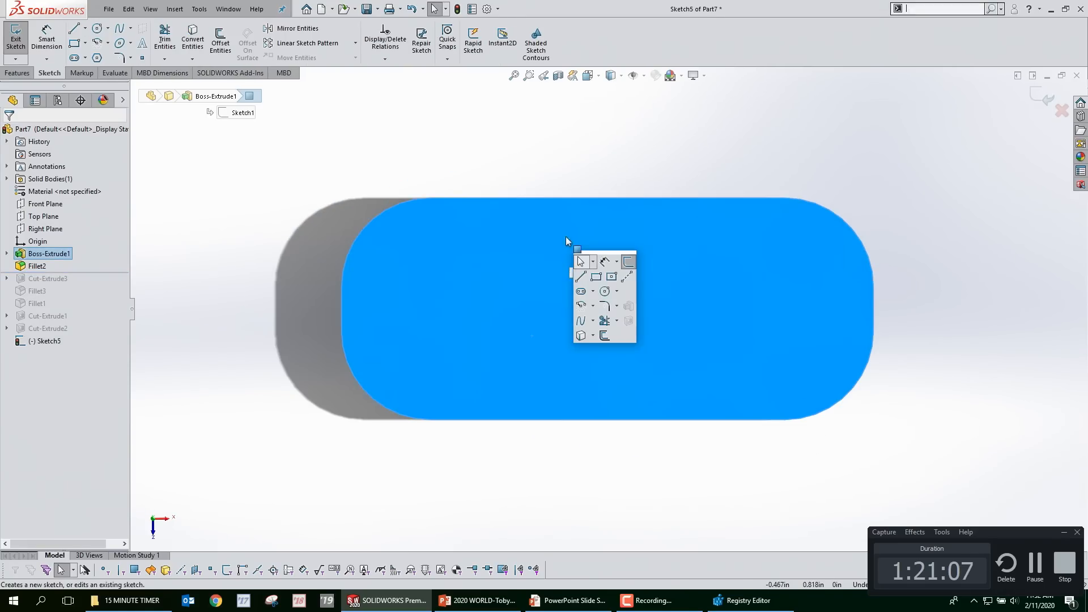
right_drag(597, 276, 366, 249)
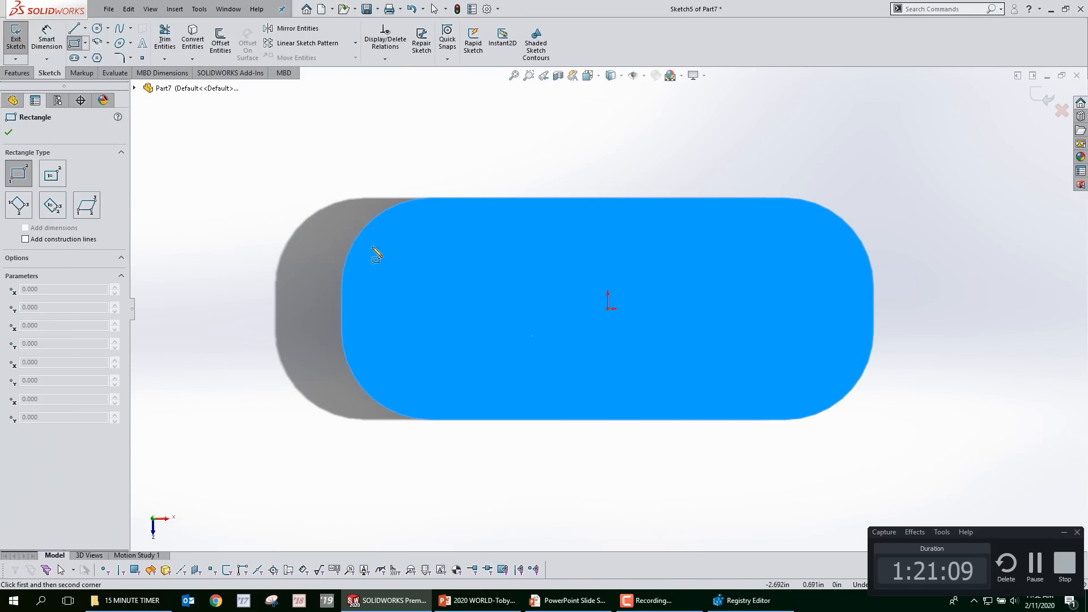
click(607, 159)
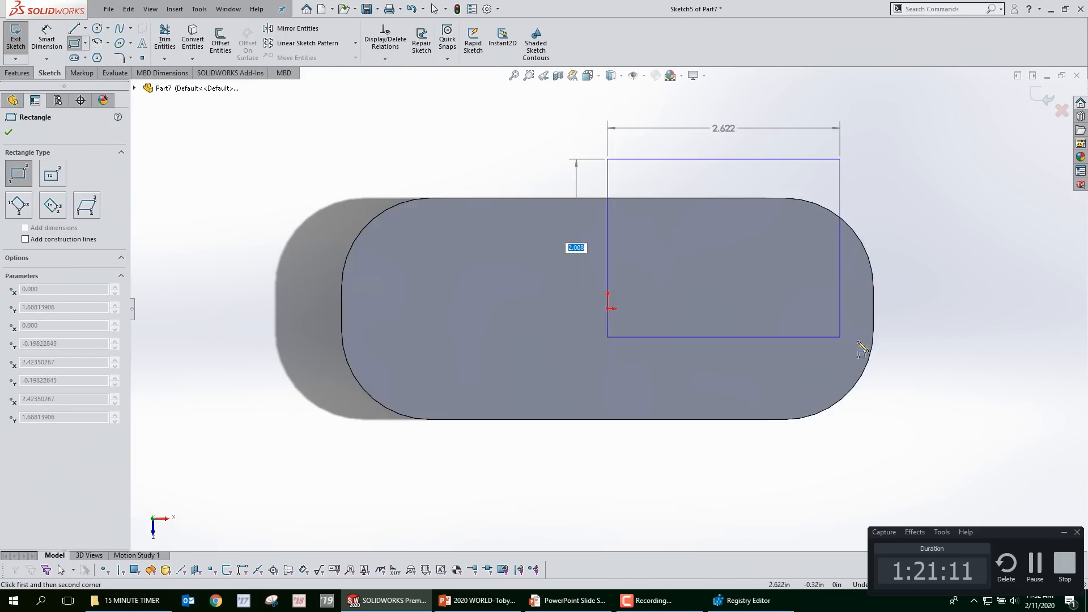
click(923, 446)
Step: Cut the rectangle Through All to remove that half of the block
key(s)
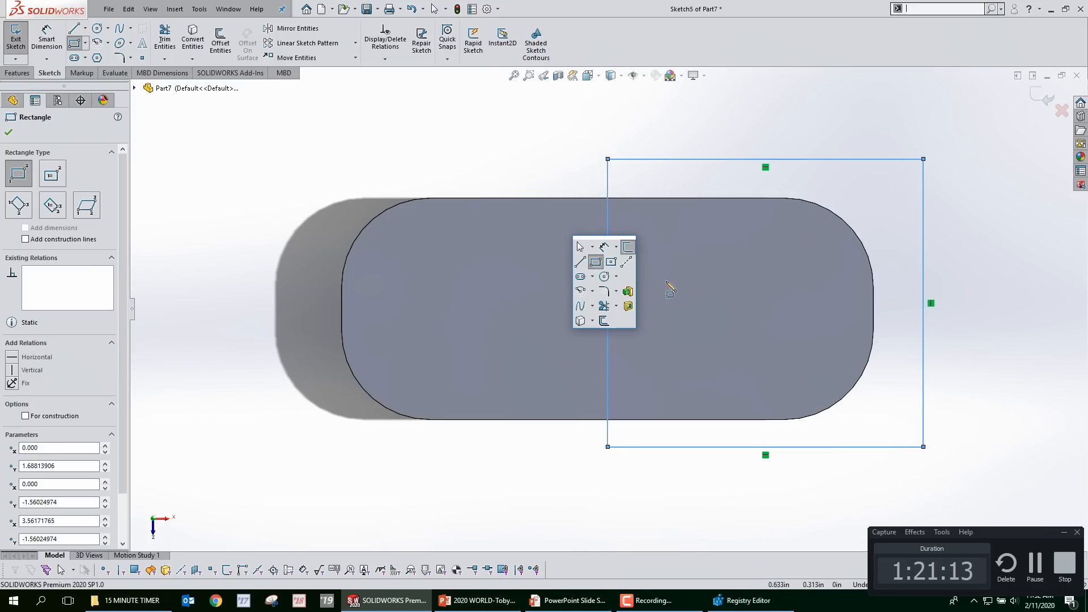
click(629, 313)
right_click(629, 309)
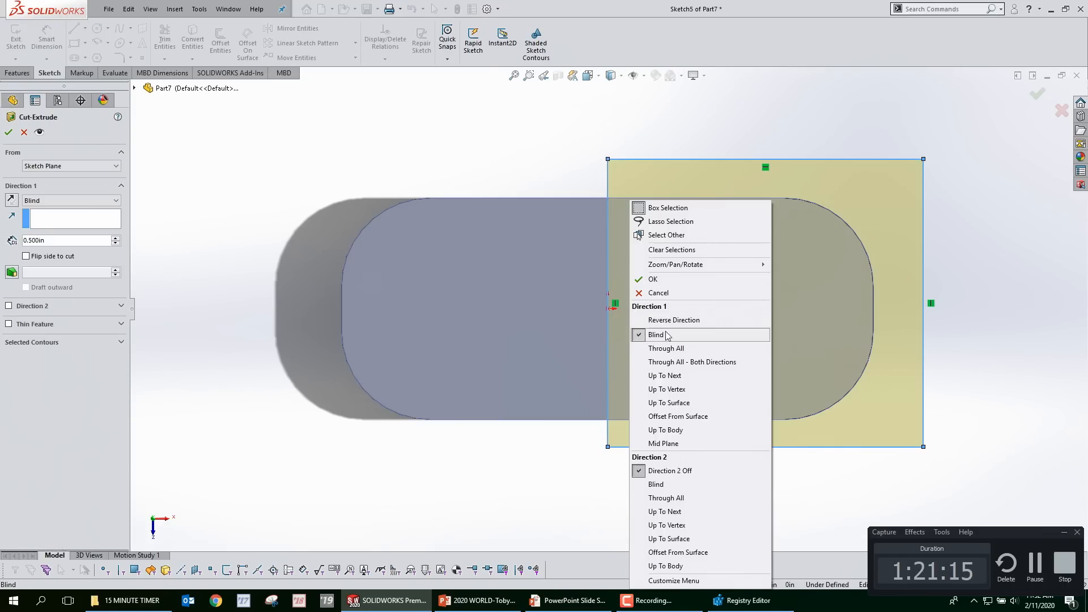
click(666, 347)
key(Return)
middle_drag(386, 480, 410, 159)
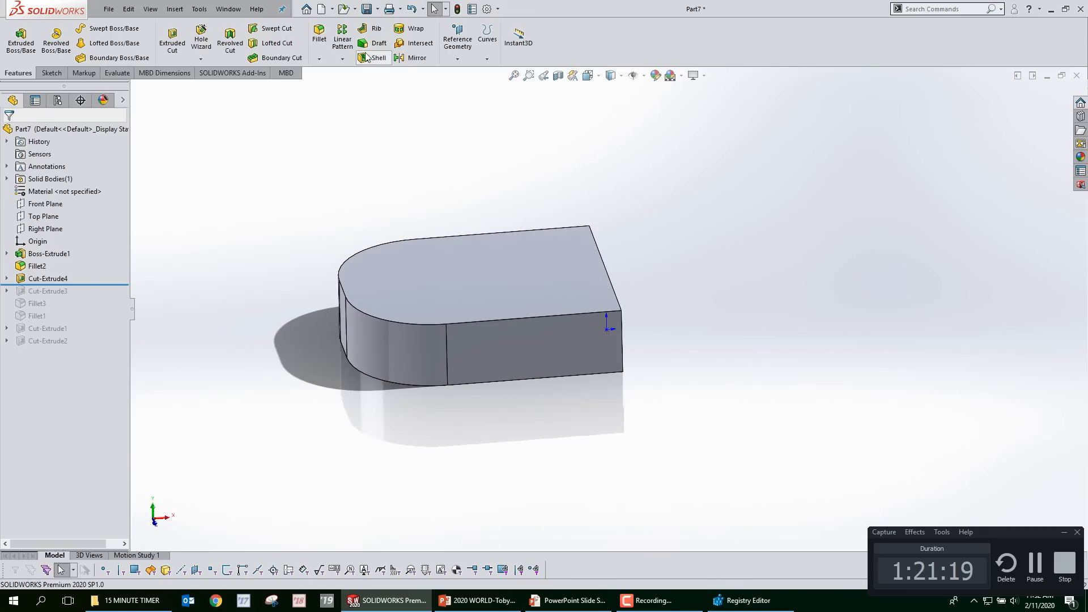
Step: Start a full round fillet with the block's top face as the first side face set
click(319, 34)
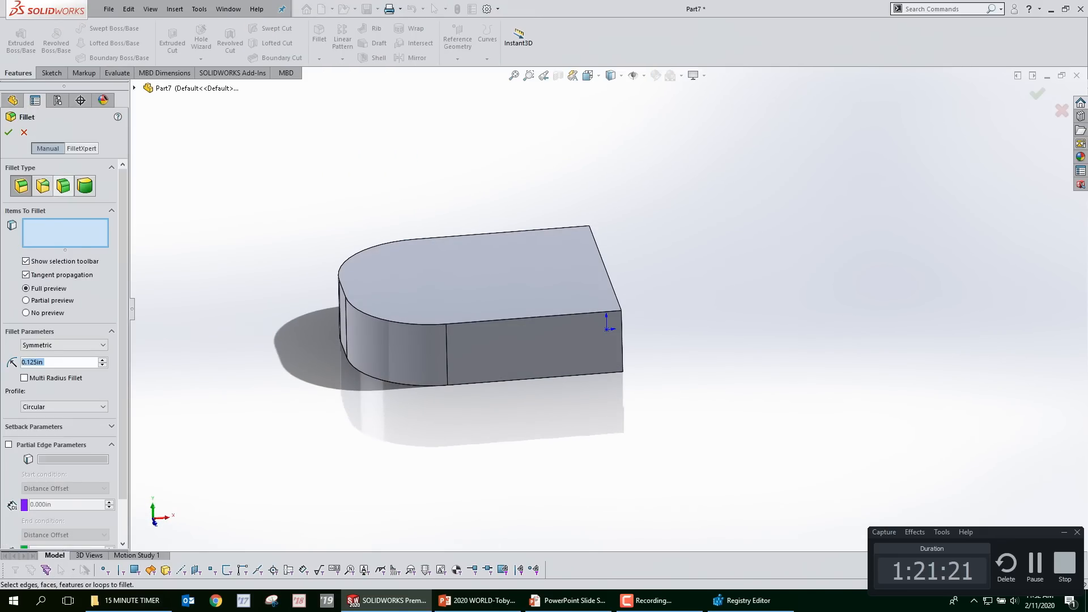
click(85, 185)
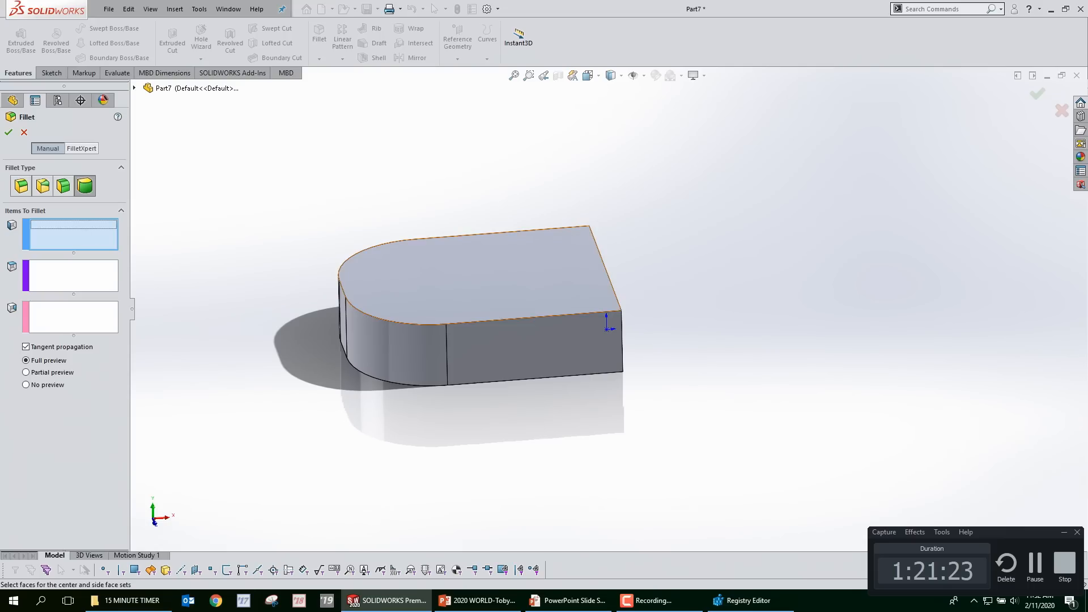
click(527, 283)
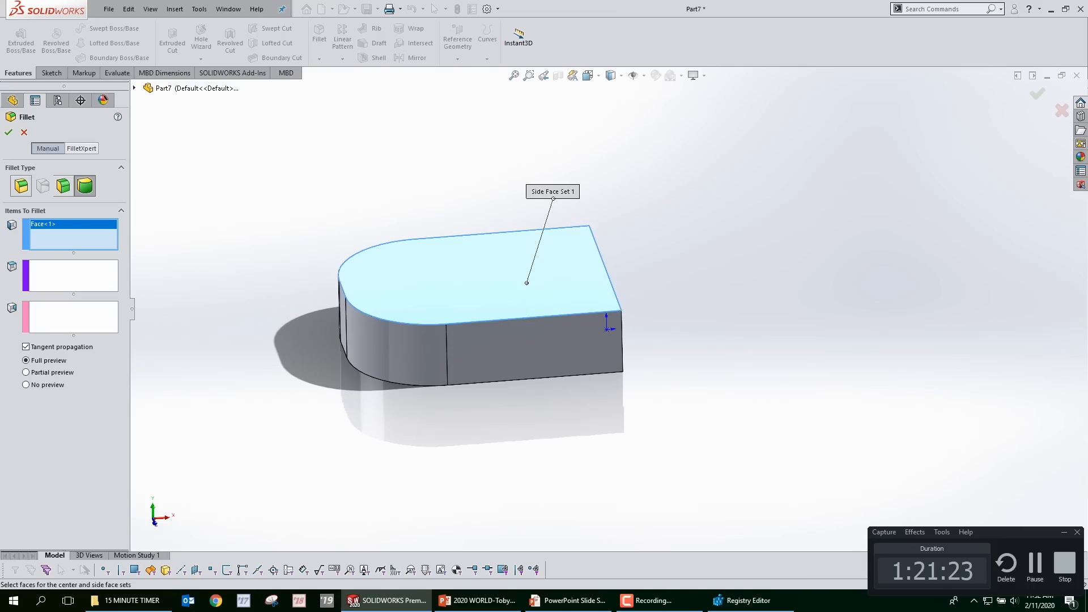
right_click(553, 292)
Step: Complete the full round fillet with the tangent faces around the rounded end as the center set and the bottom face as the second side set
click(99, 287)
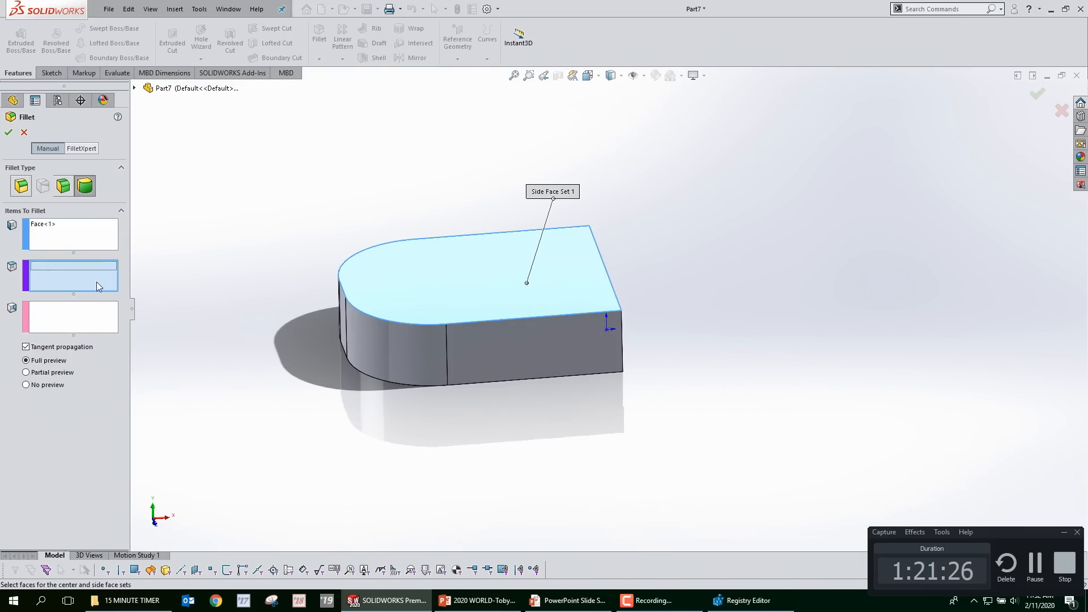
click(510, 335)
middle_drag(327, 326, 467, 343)
click(426, 303)
click(366, 266)
click(75, 343)
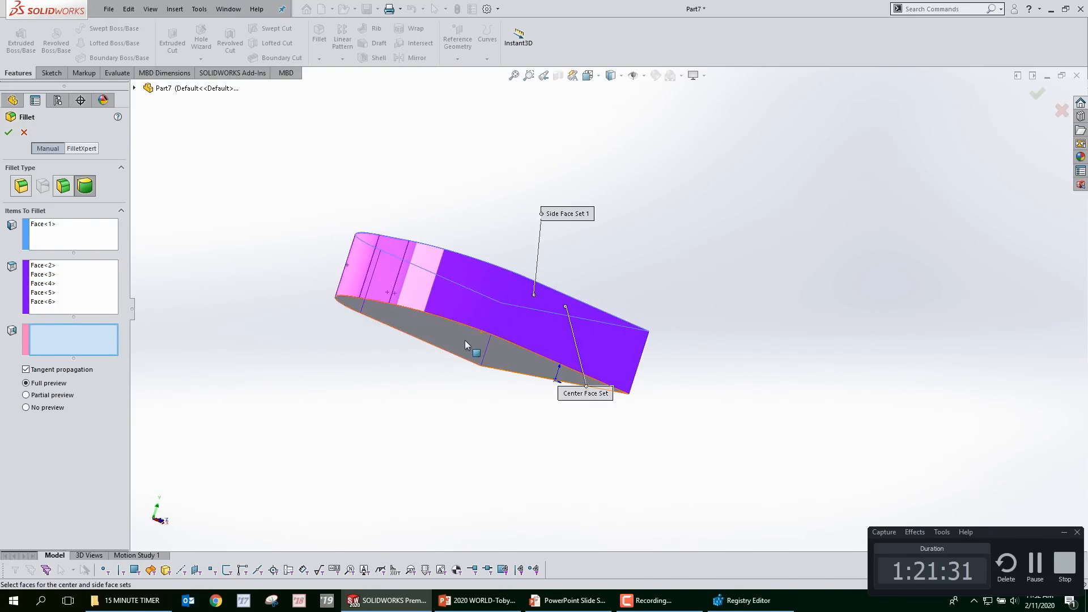
click(467, 342)
key(Return)
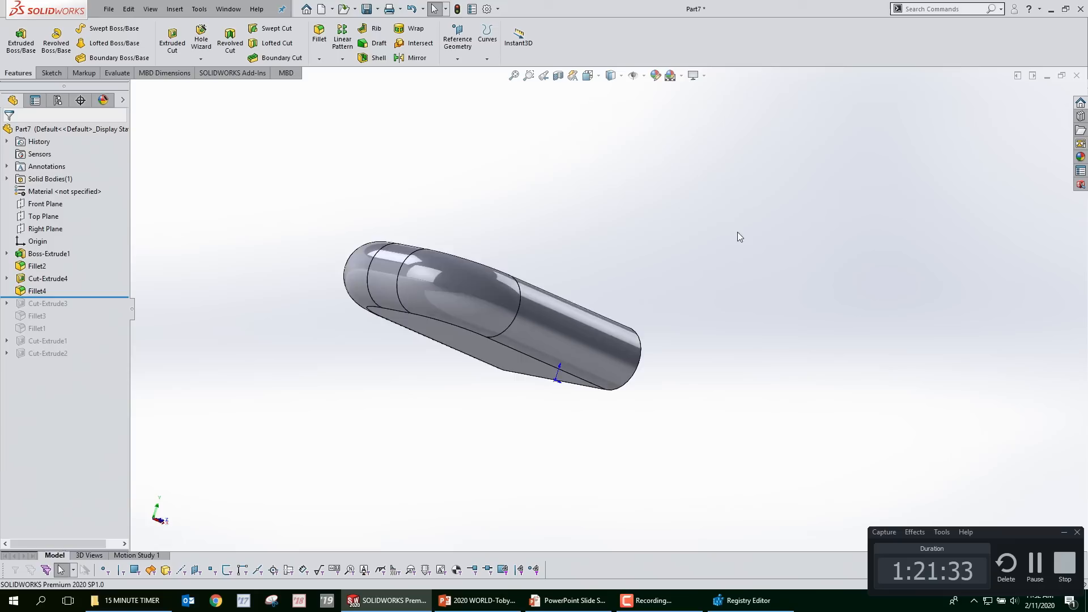
middle_drag(737, 232, 743, 317)
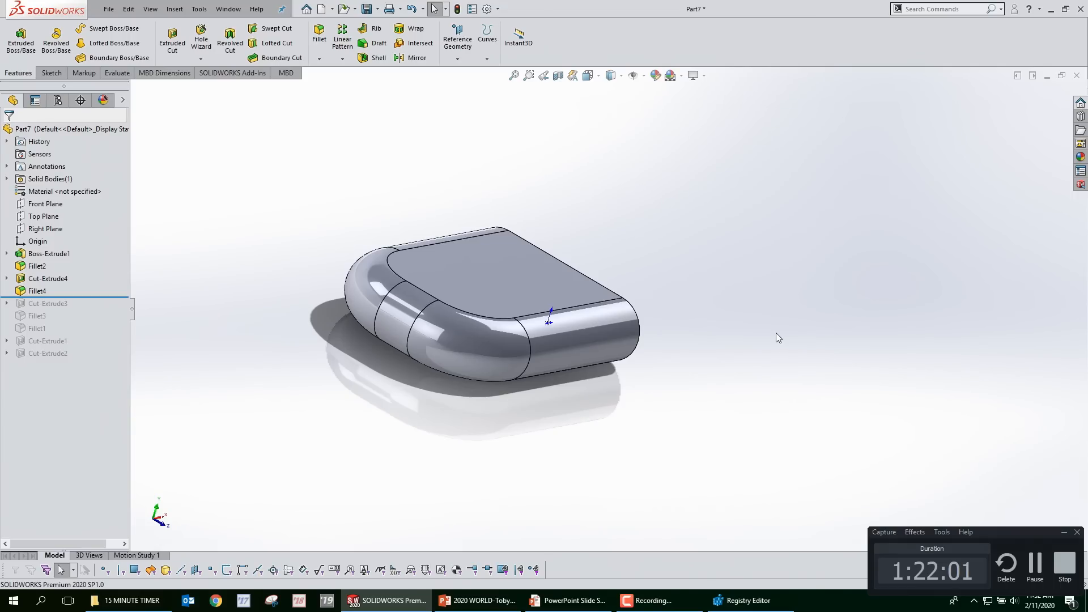
Step: Open the recent STG-4200-PHASE SHIFTER PEDAL assembly and bring up its STG-001-TOP PANEL part
key(r)
click(543, 241)
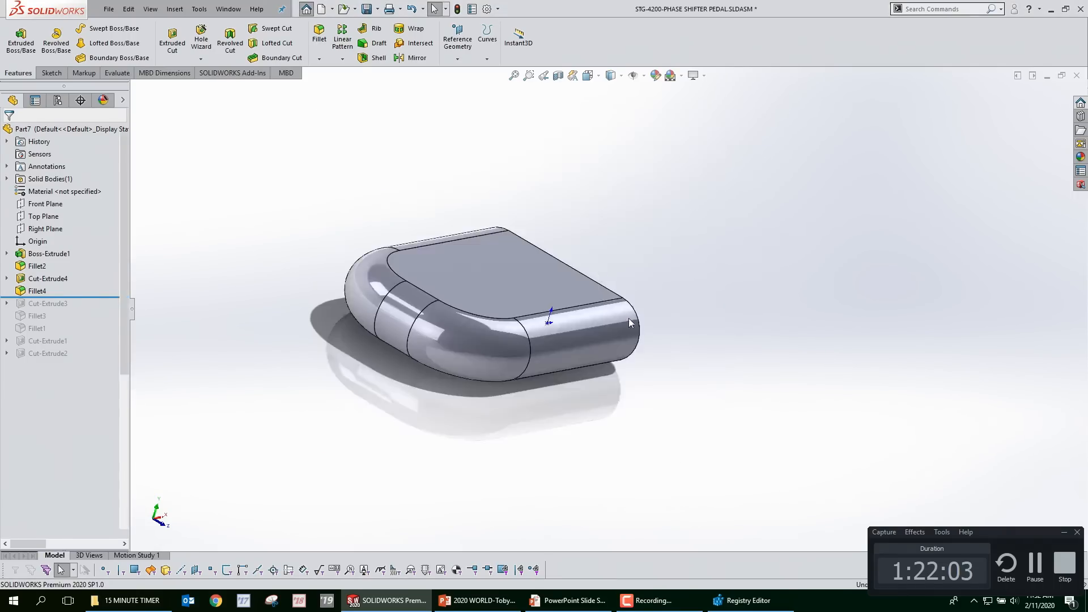
click(675, 334)
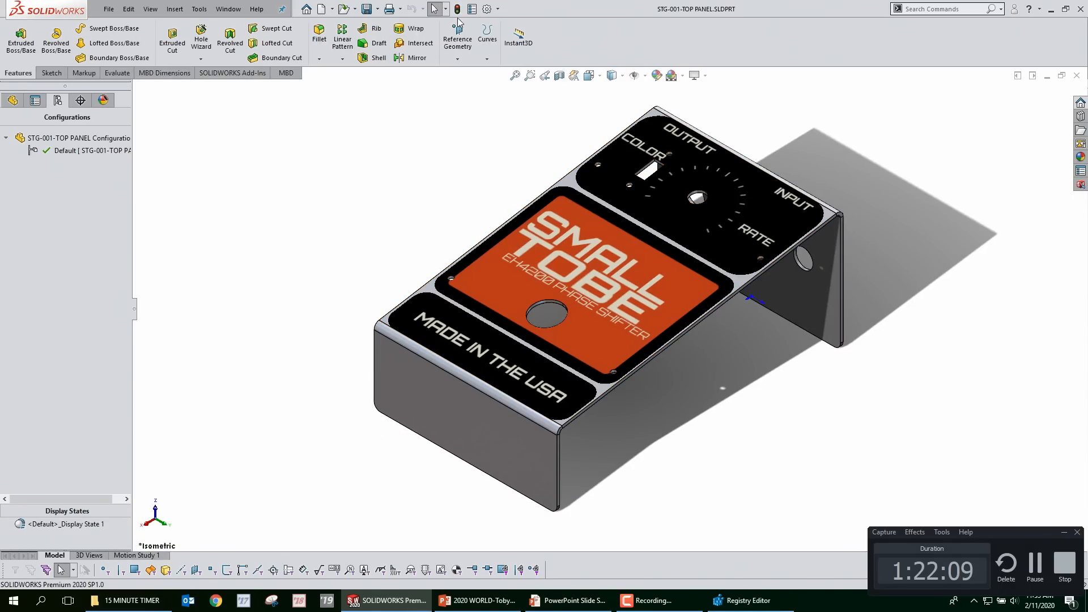
Step: Examine the Model Display document property for storing appearance, decal and scene data in the model file
click(486, 9)
click(394, 106)
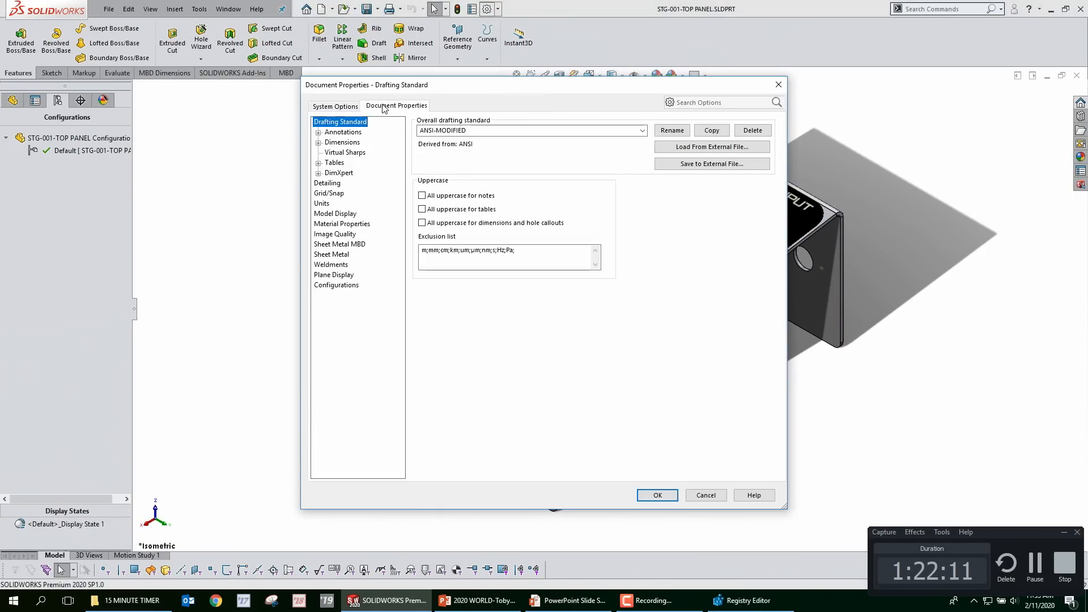
click(335, 234)
click(335, 213)
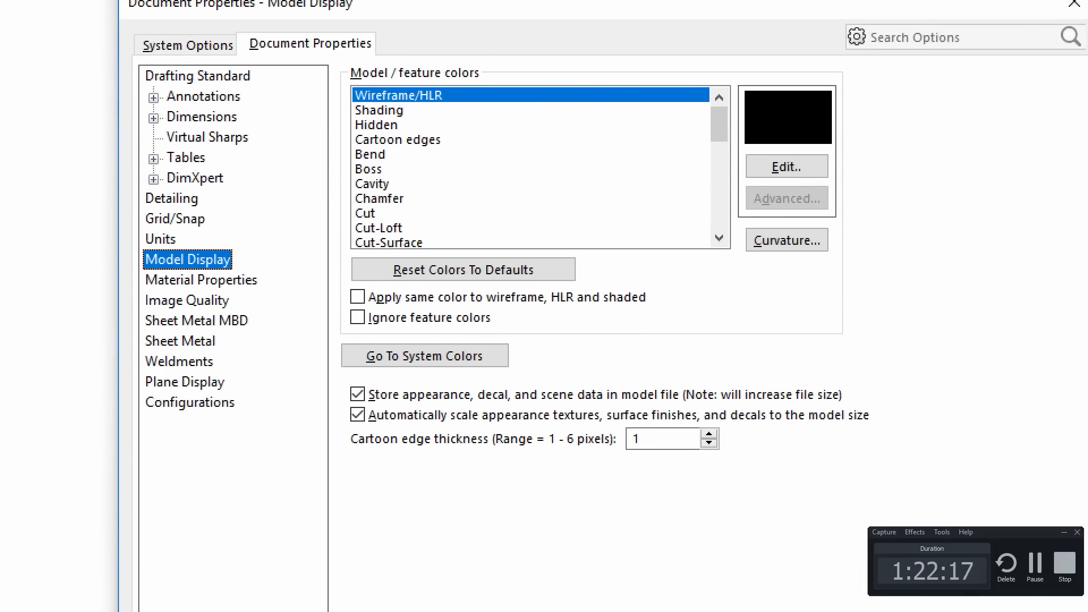
ctrl+shift+drag(337, 397, 249, 396)
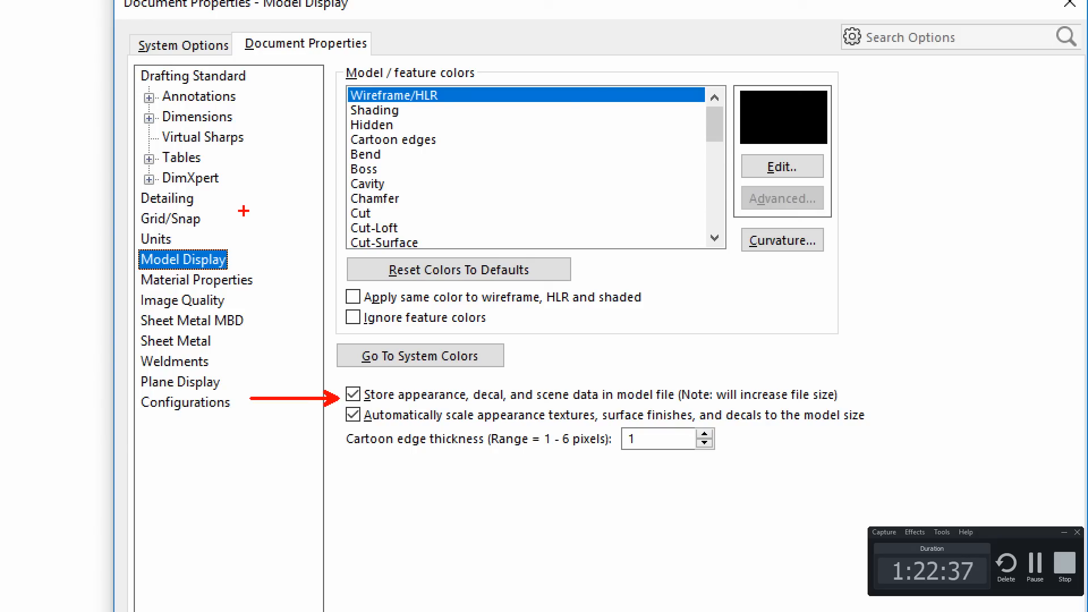
drag(140, 58, 353, 56)
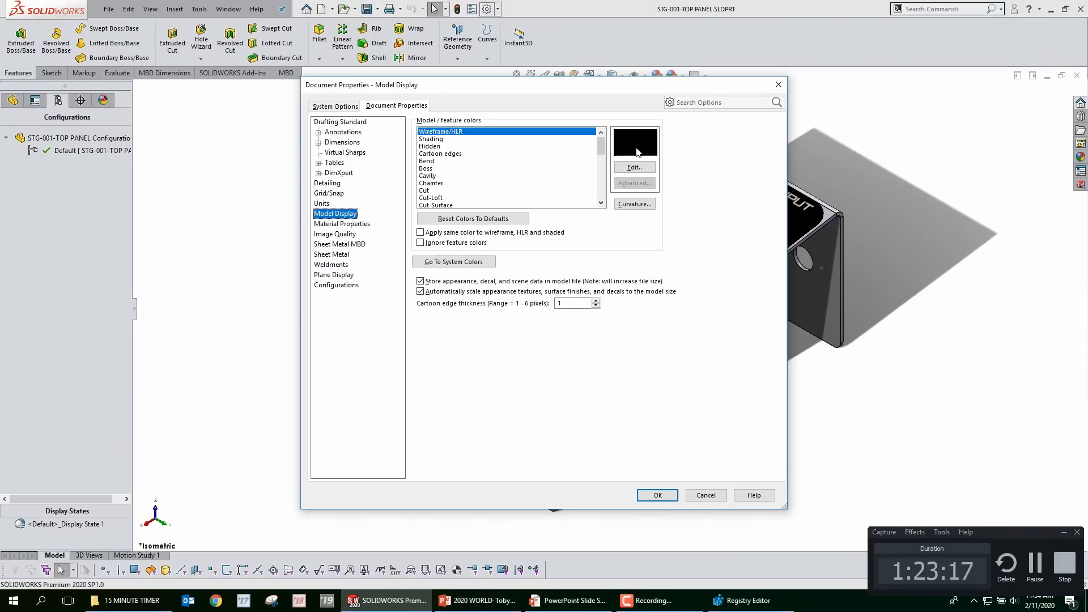
click(780, 84)
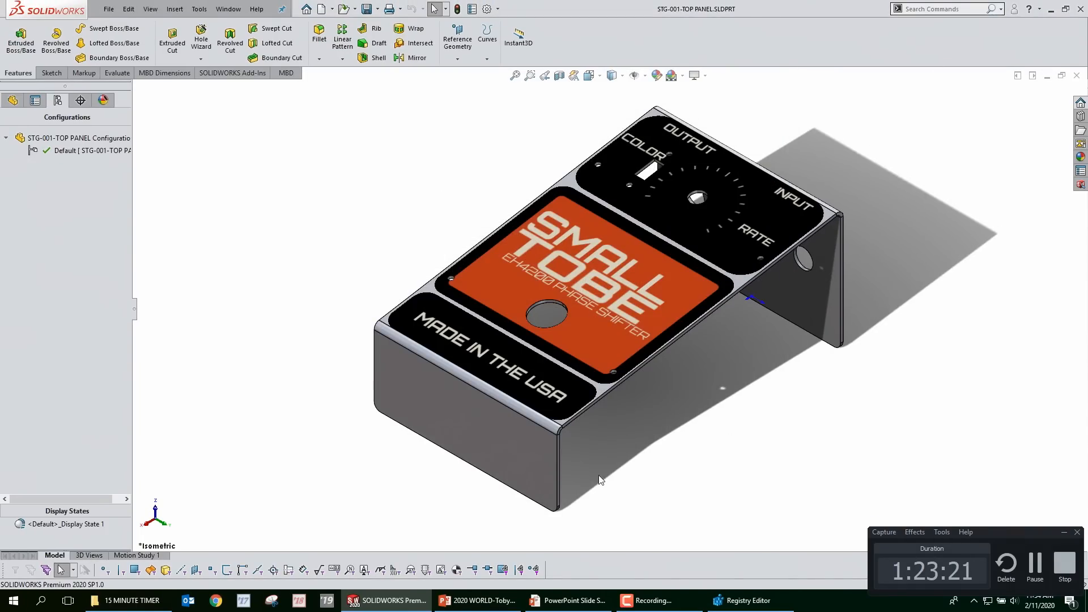
Step: Try a constant size 0.1 in fillet on the vertical front corner edge of the top panel
key(s)
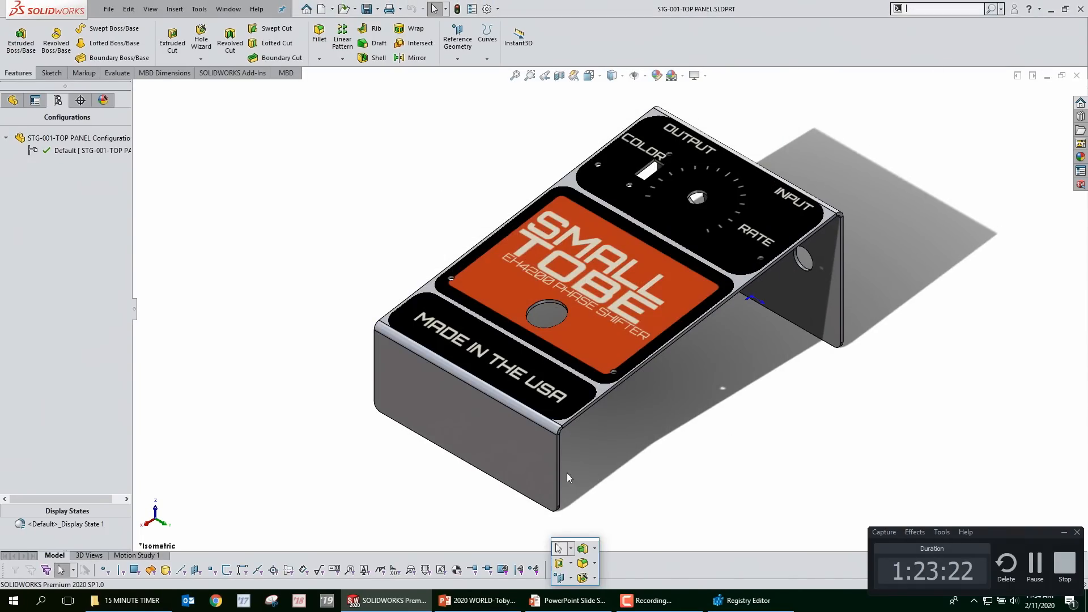
click(582, 563)
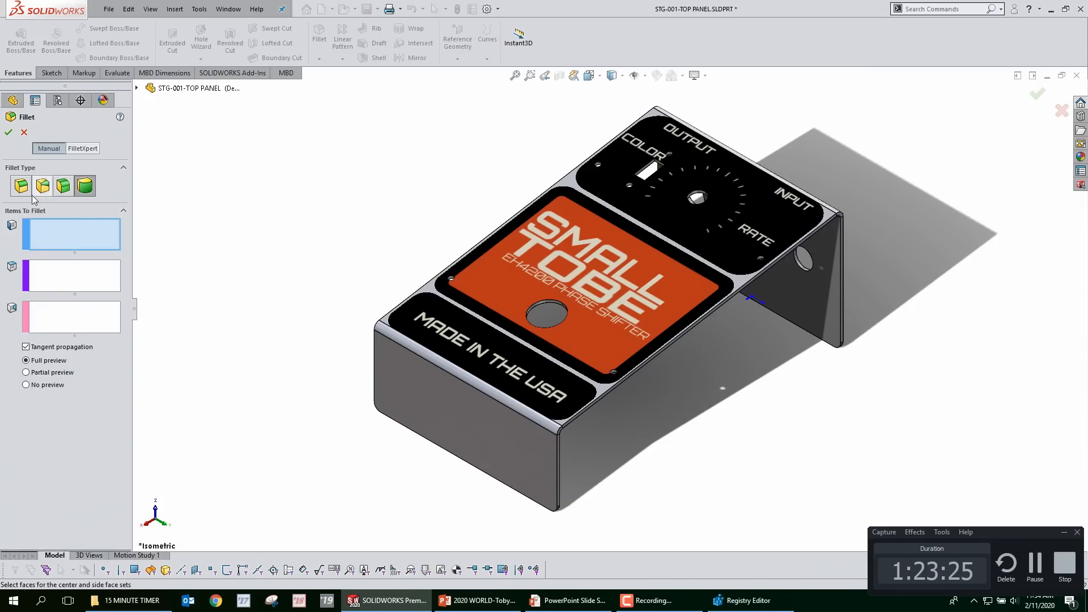
click(20, 185)
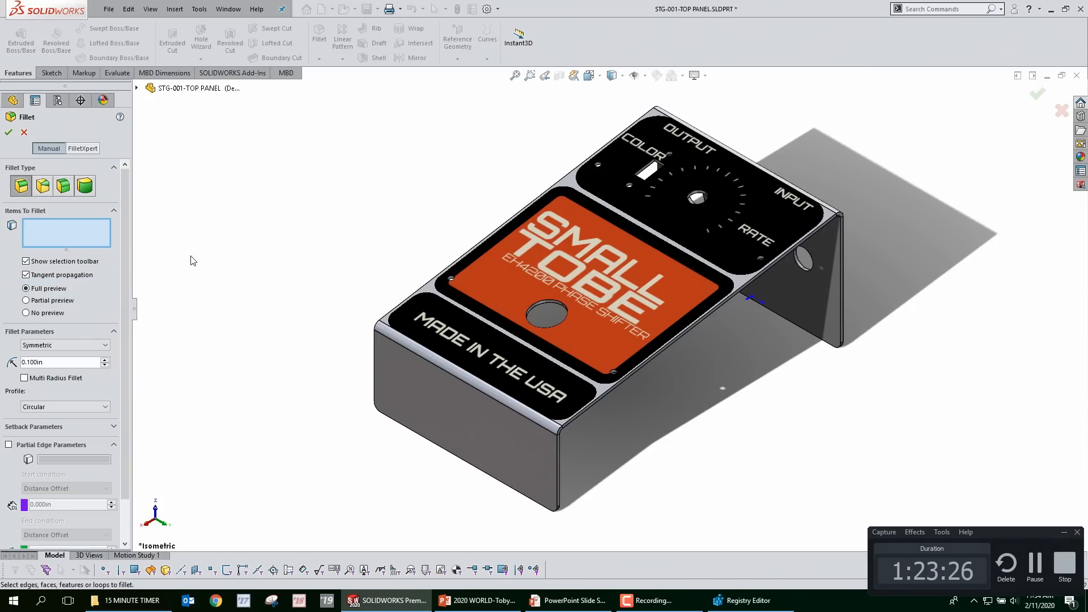
click(562, 471)
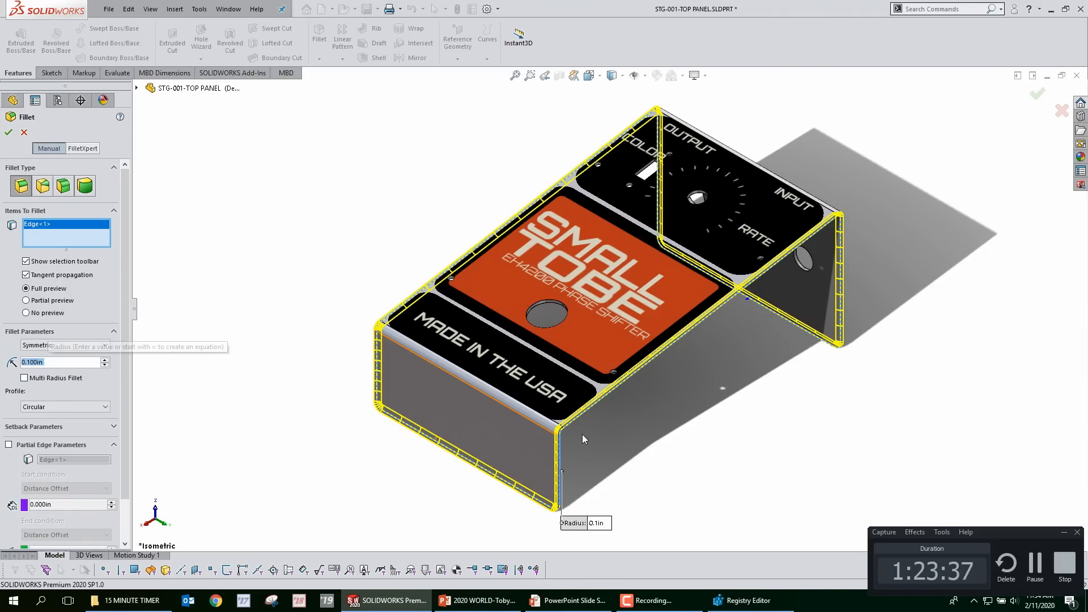
click(559, 464)
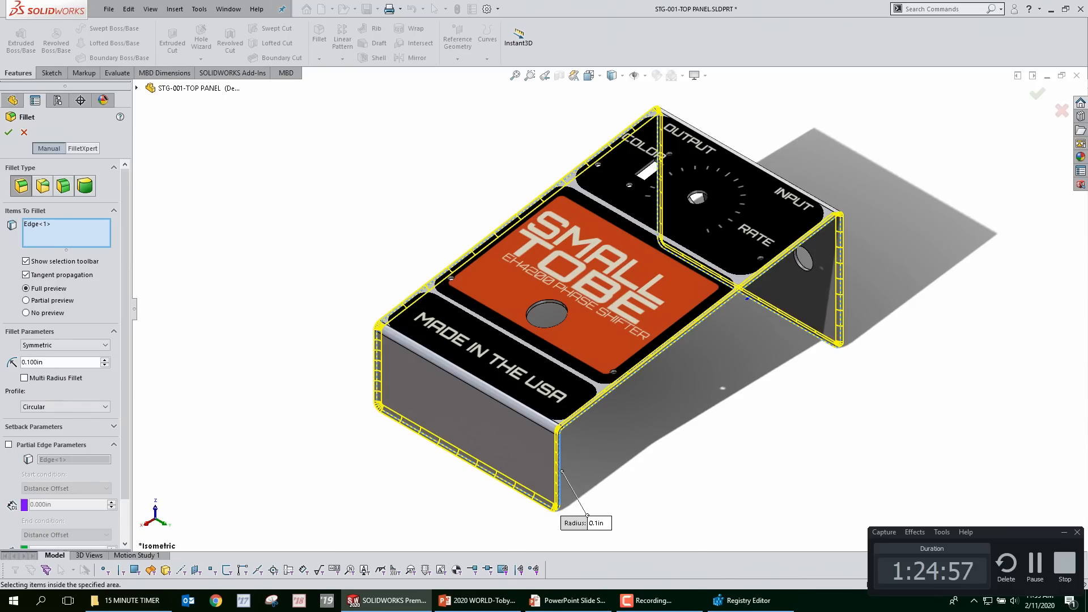
key(Escape)
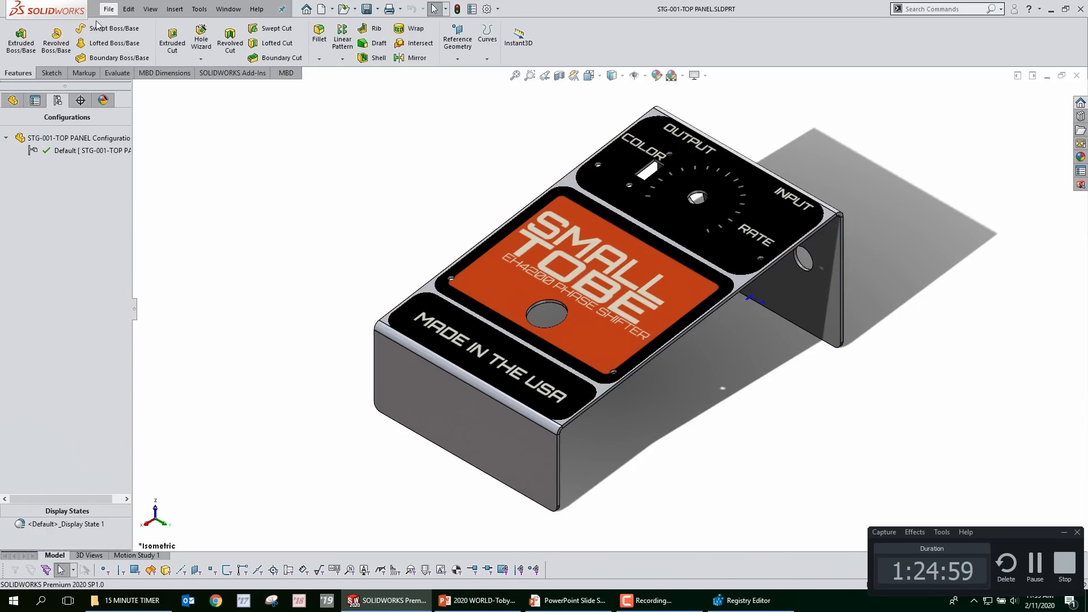
Step: Show the top panel's feature tree and turn on Dynamic Reference Visualization for both children and parents
click(13, 99)
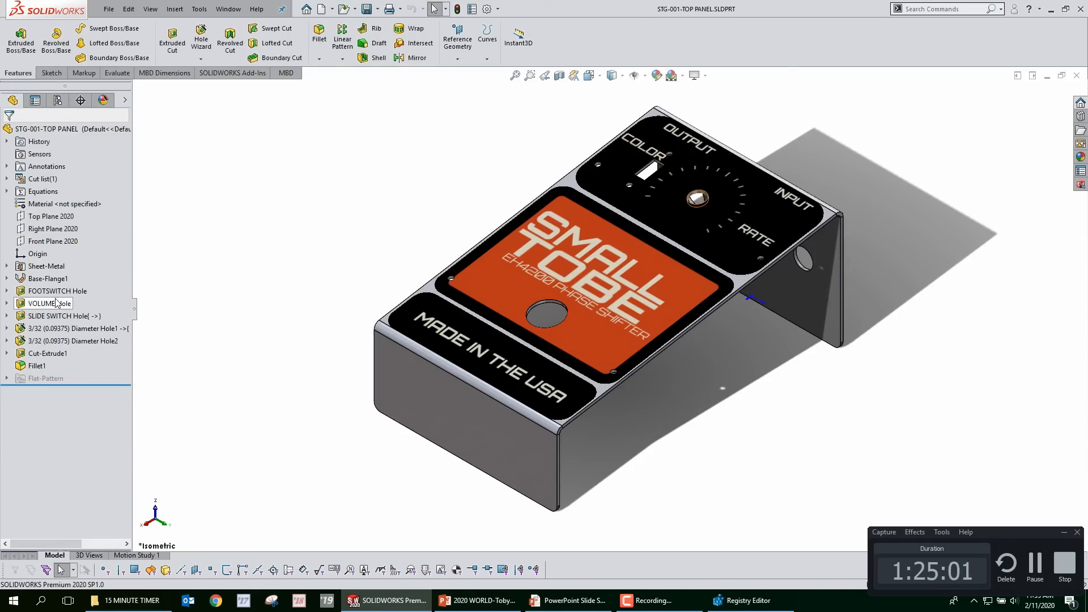
click(49, 291)
click(48, 291)
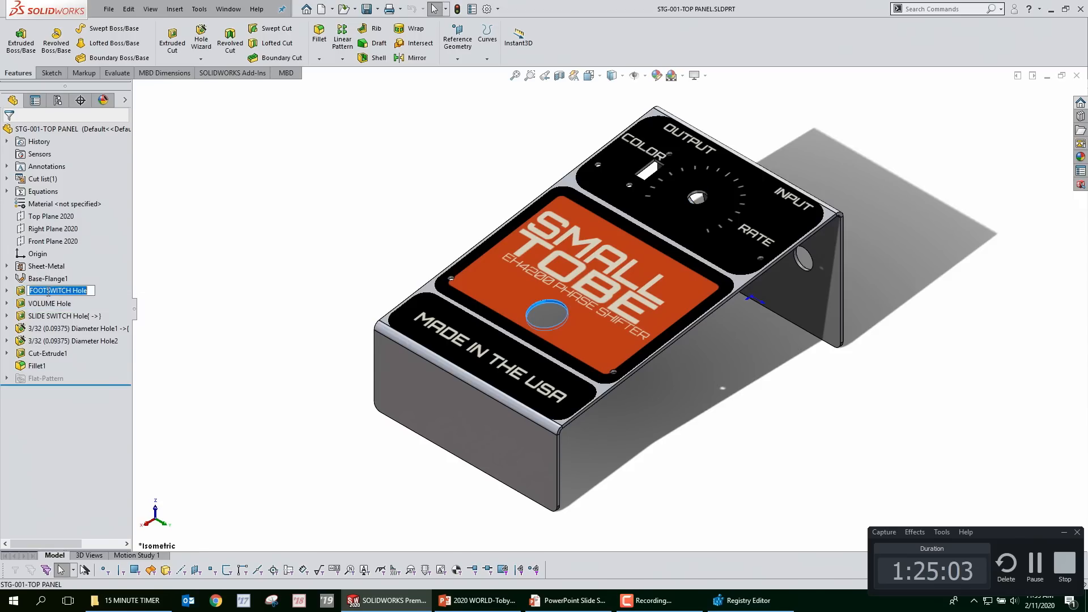
click(251, 273)
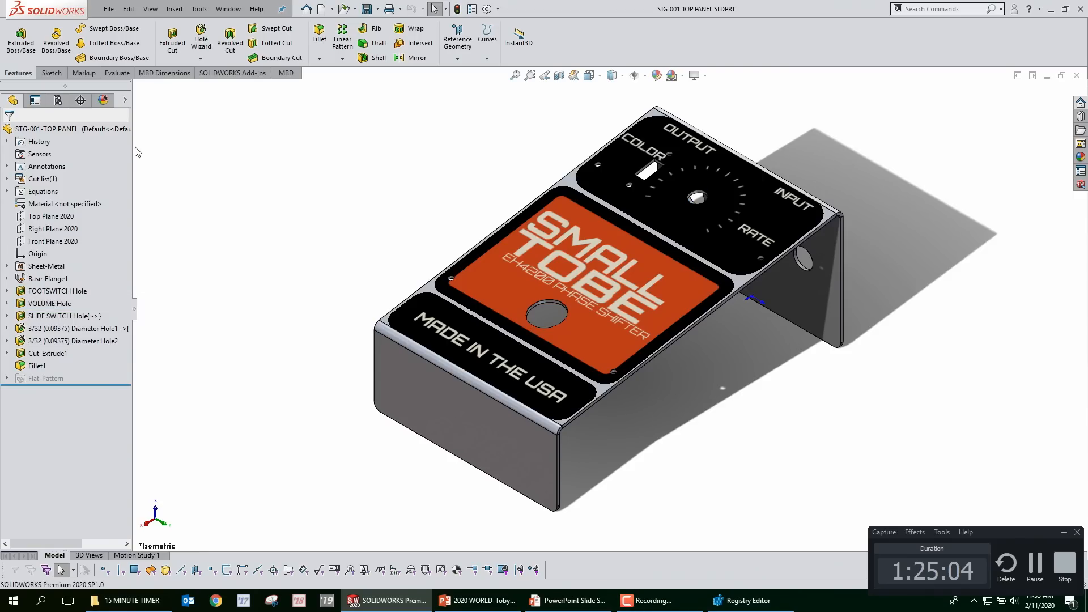
right_click(53, 130)
click(136, 111)
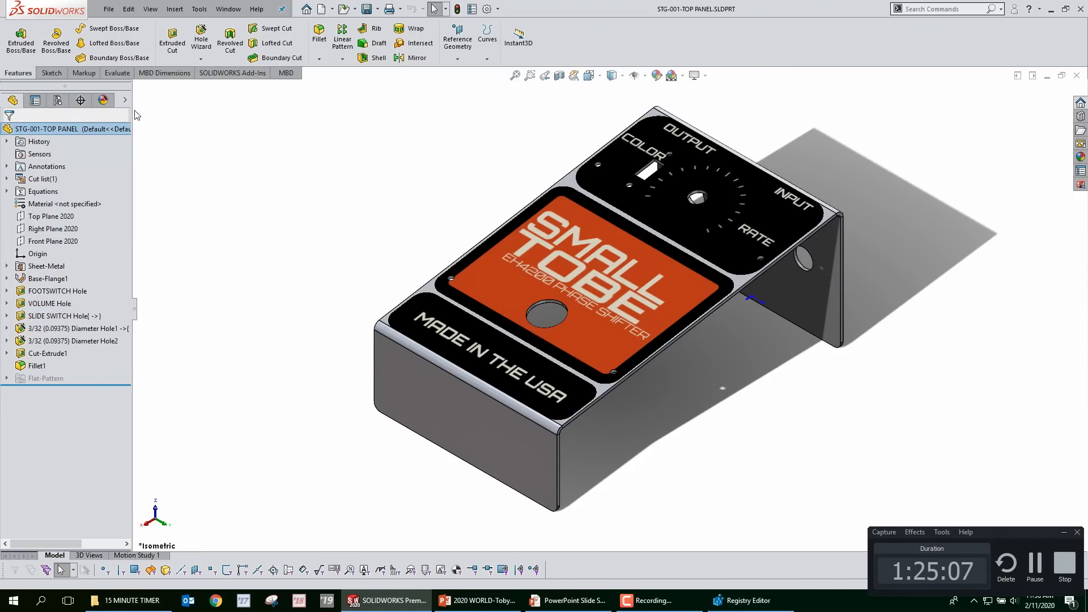
right_click(85, 134)
click(150, 118)
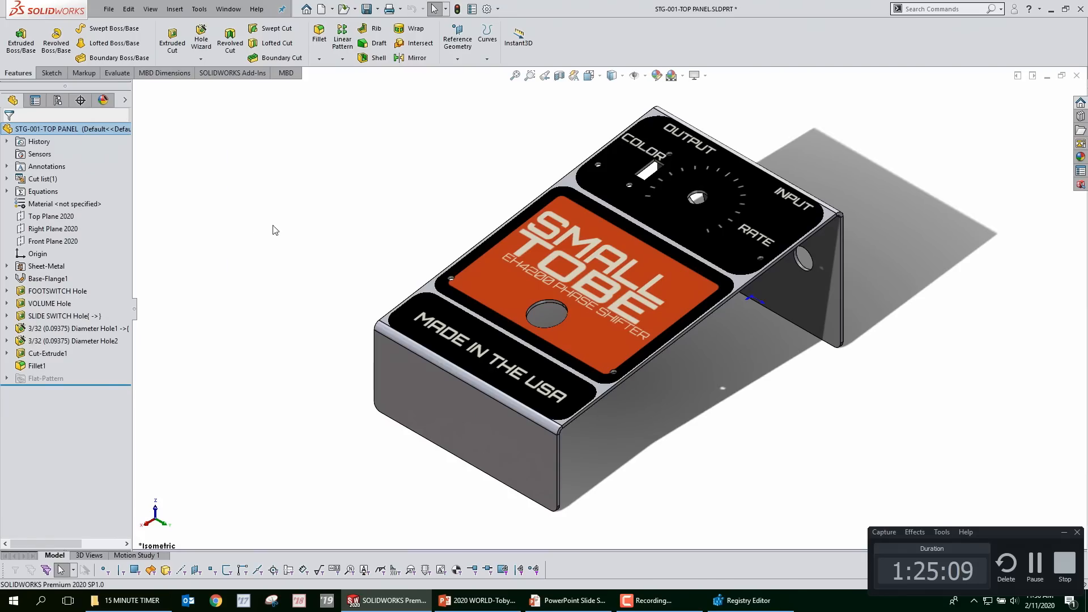
click(272, 232)
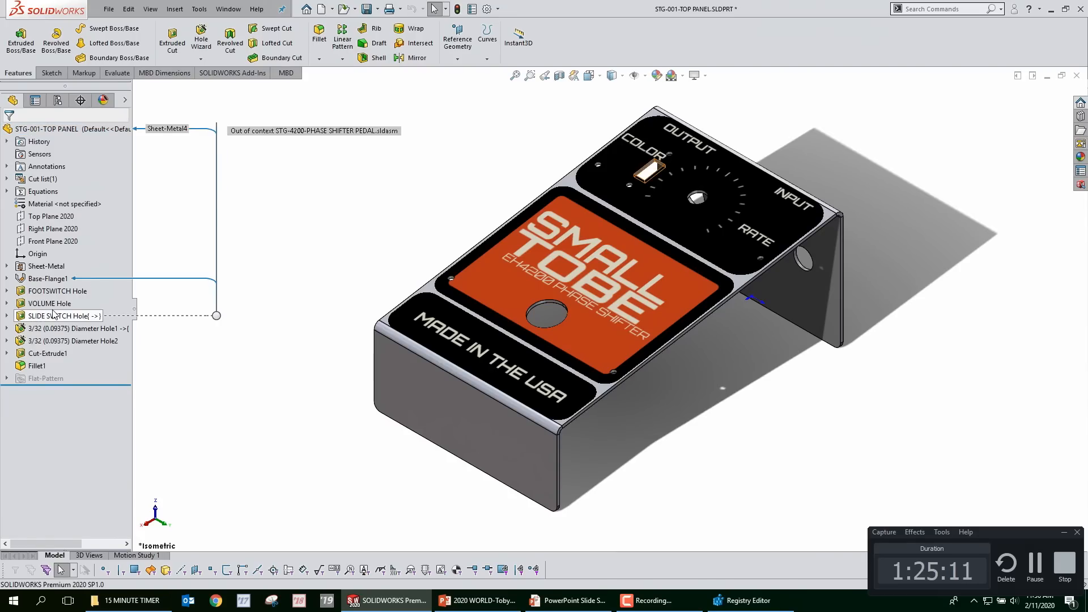
Step: Examine the parent and child reference arrows of the SLIDE SWITCH Hole feature in the tree
click(55, 316)
click(72, 315)
mouse_move(20, 317)
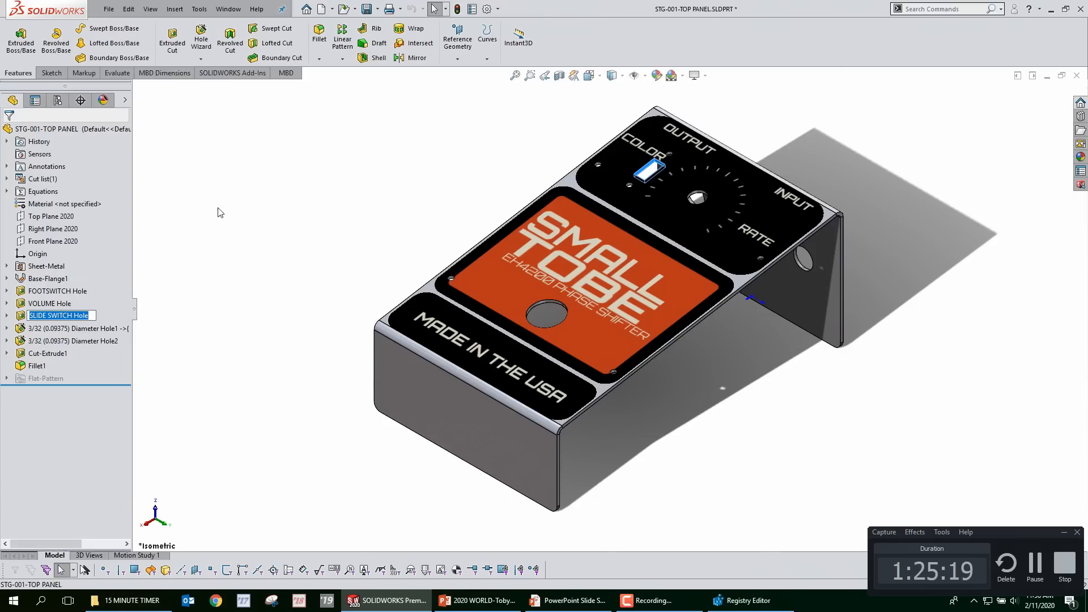
key(Return)
Step: Turn off both the parent and child Dynamic Reference Visualization for the top panel part
right_click(65, 130)
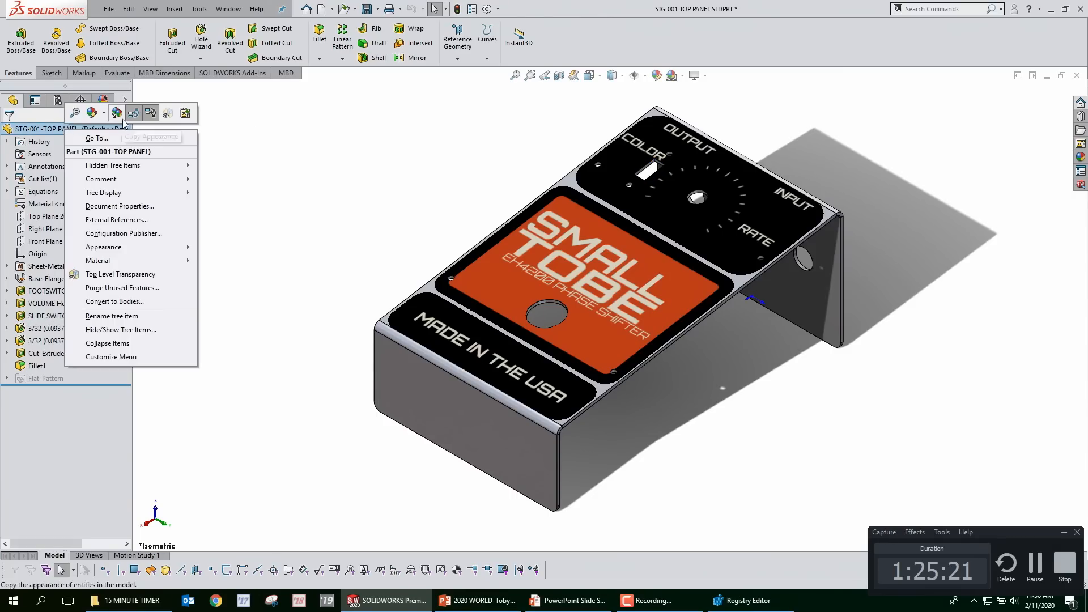
click(133, 112)
right_click(79, 131)
click(165, 115)
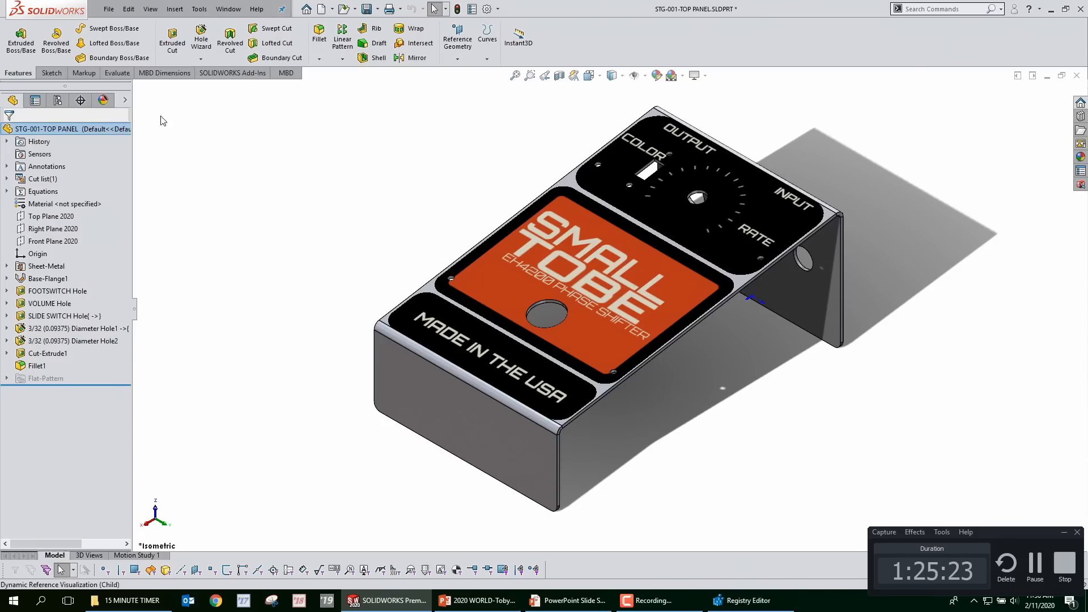
Step: Check the SLIDE SWITCH Hole and 3/32 (0.09375) Diameter Hole1 features with reference visualization off
click(41, 316)
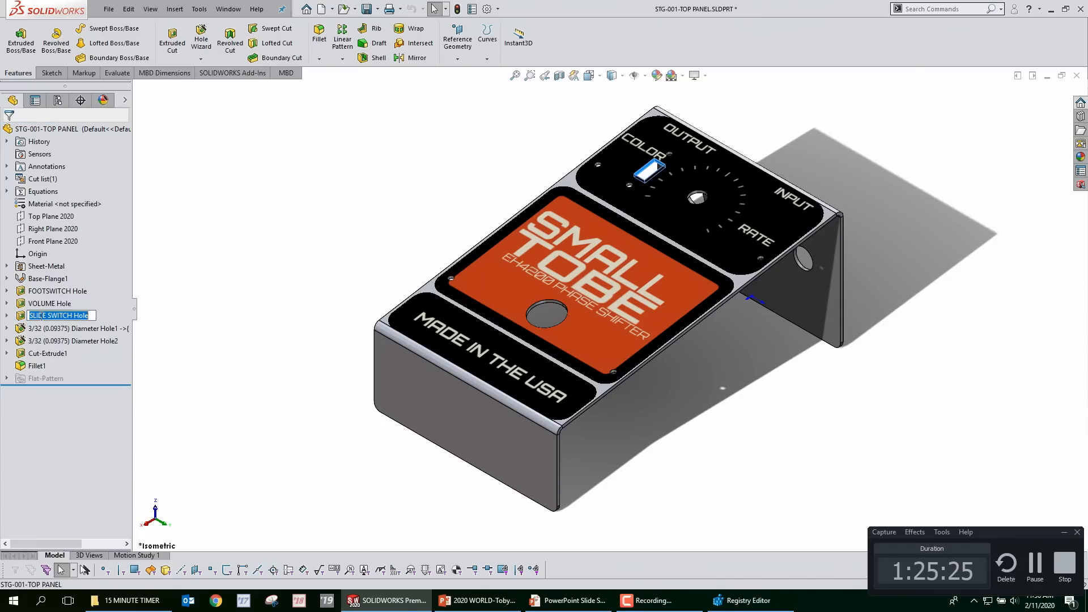
click(69, 329)
click(69, 329)
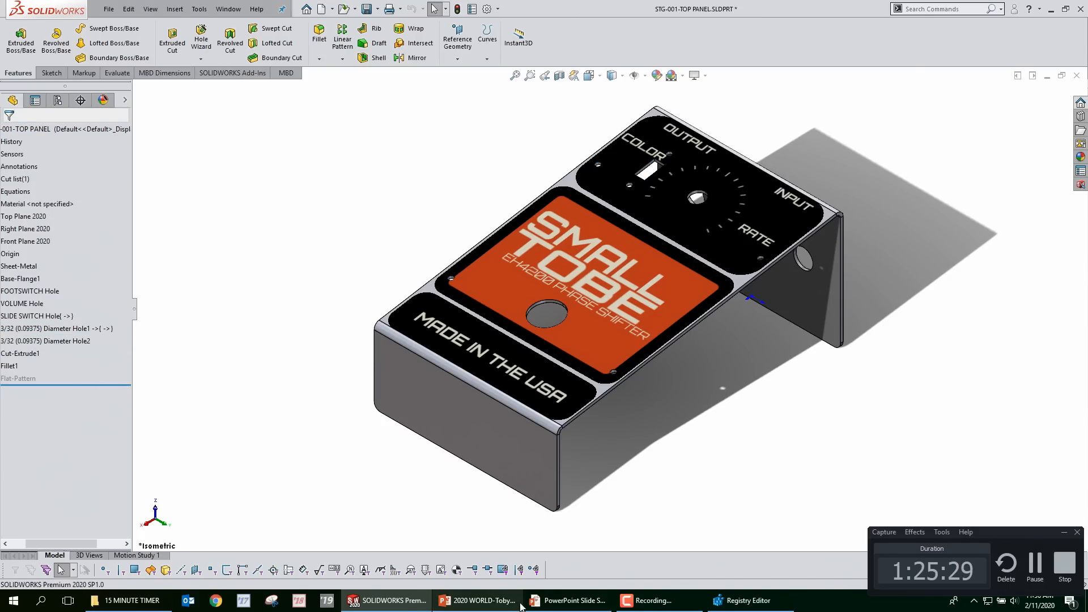
Step: Switch to the running PowerPoint slide show with the Surveys slide for the 3DEXPERIENCE World 2020 mobile app
click(569, 600)
click(556, 385)
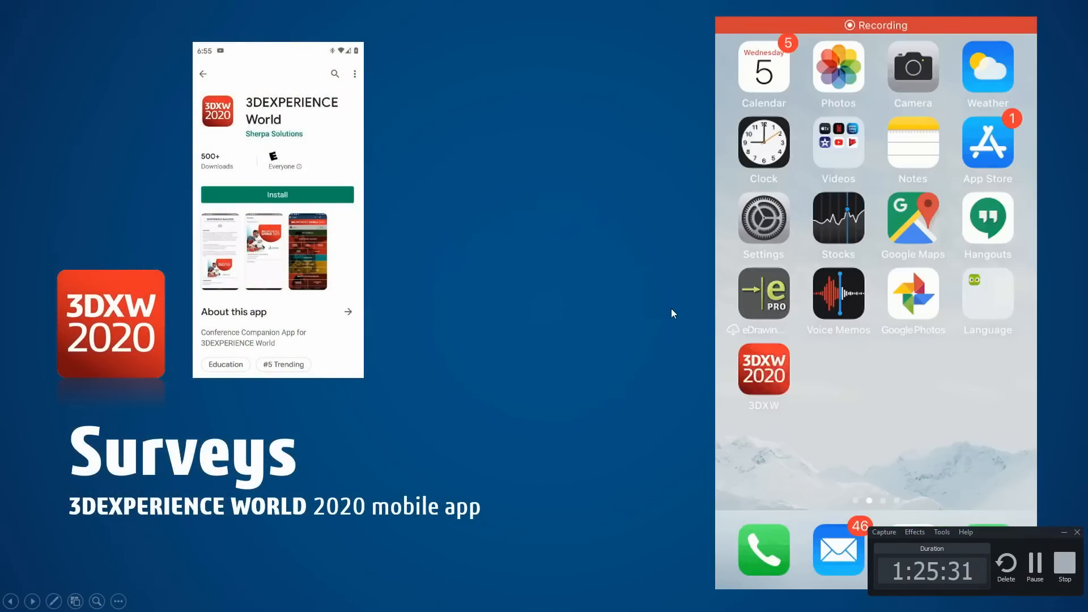